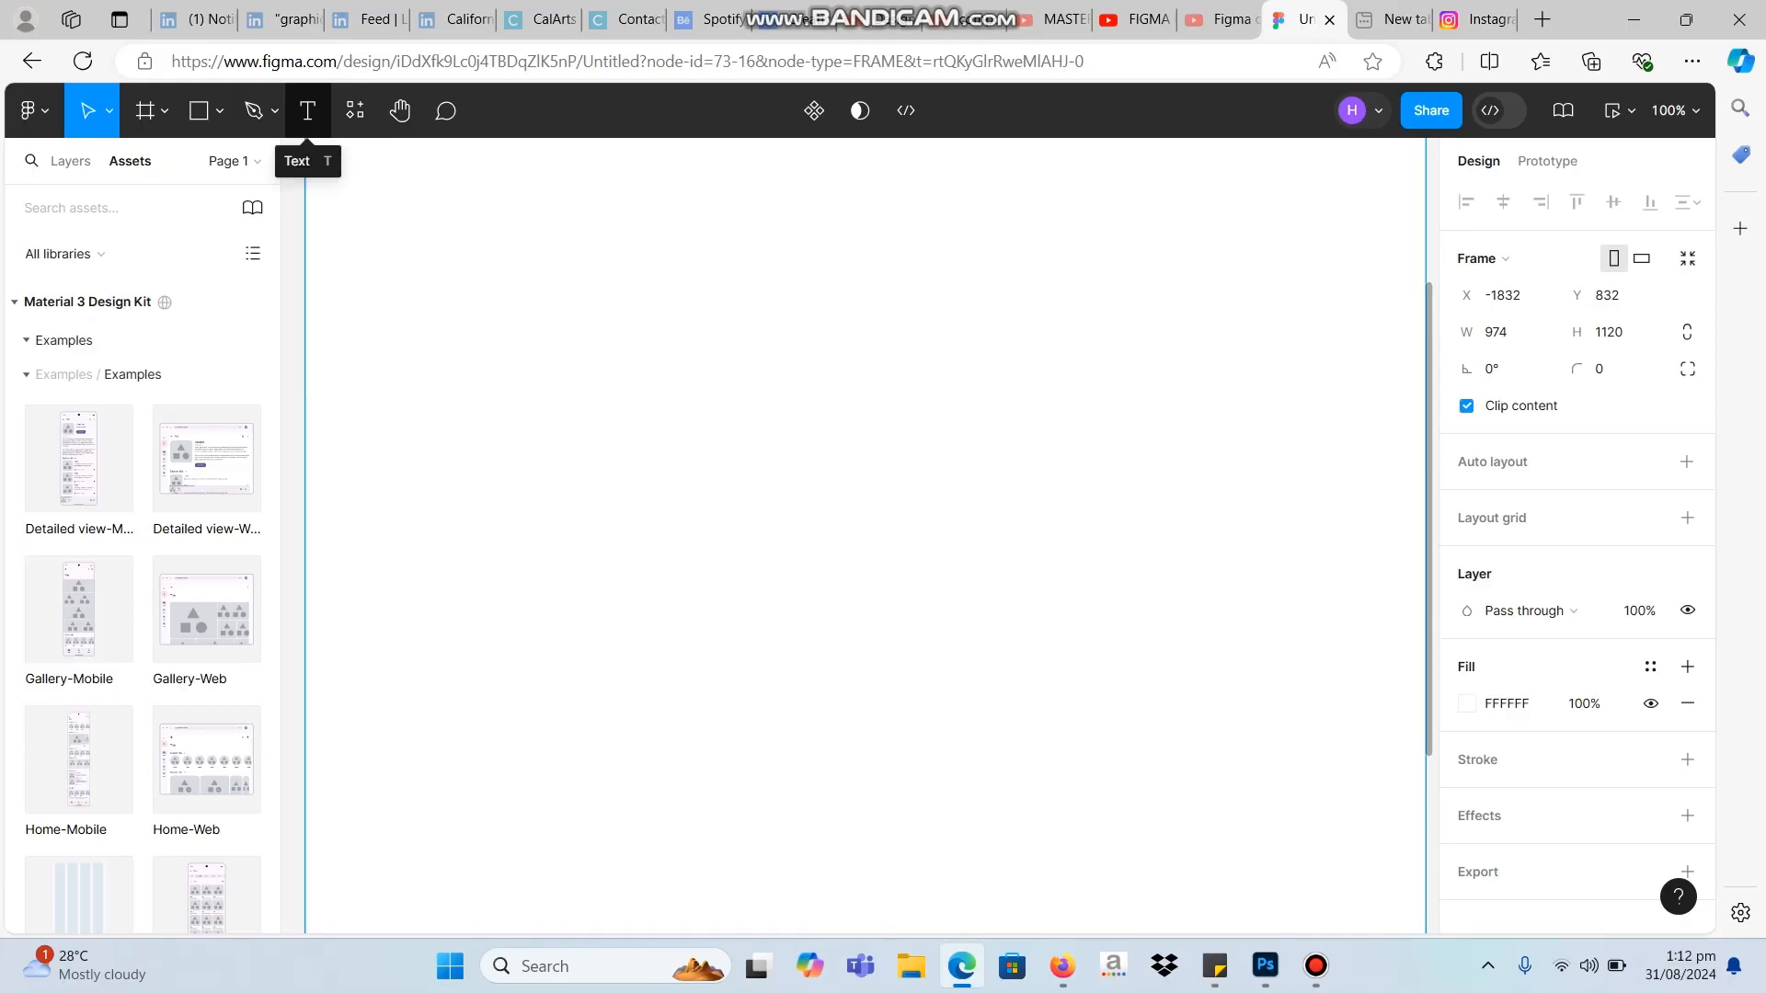
Add a bold "Button" text inside the blank frame and position it at about X 421, Y 571.
left_click(307, 110)
left_click(796, 526)
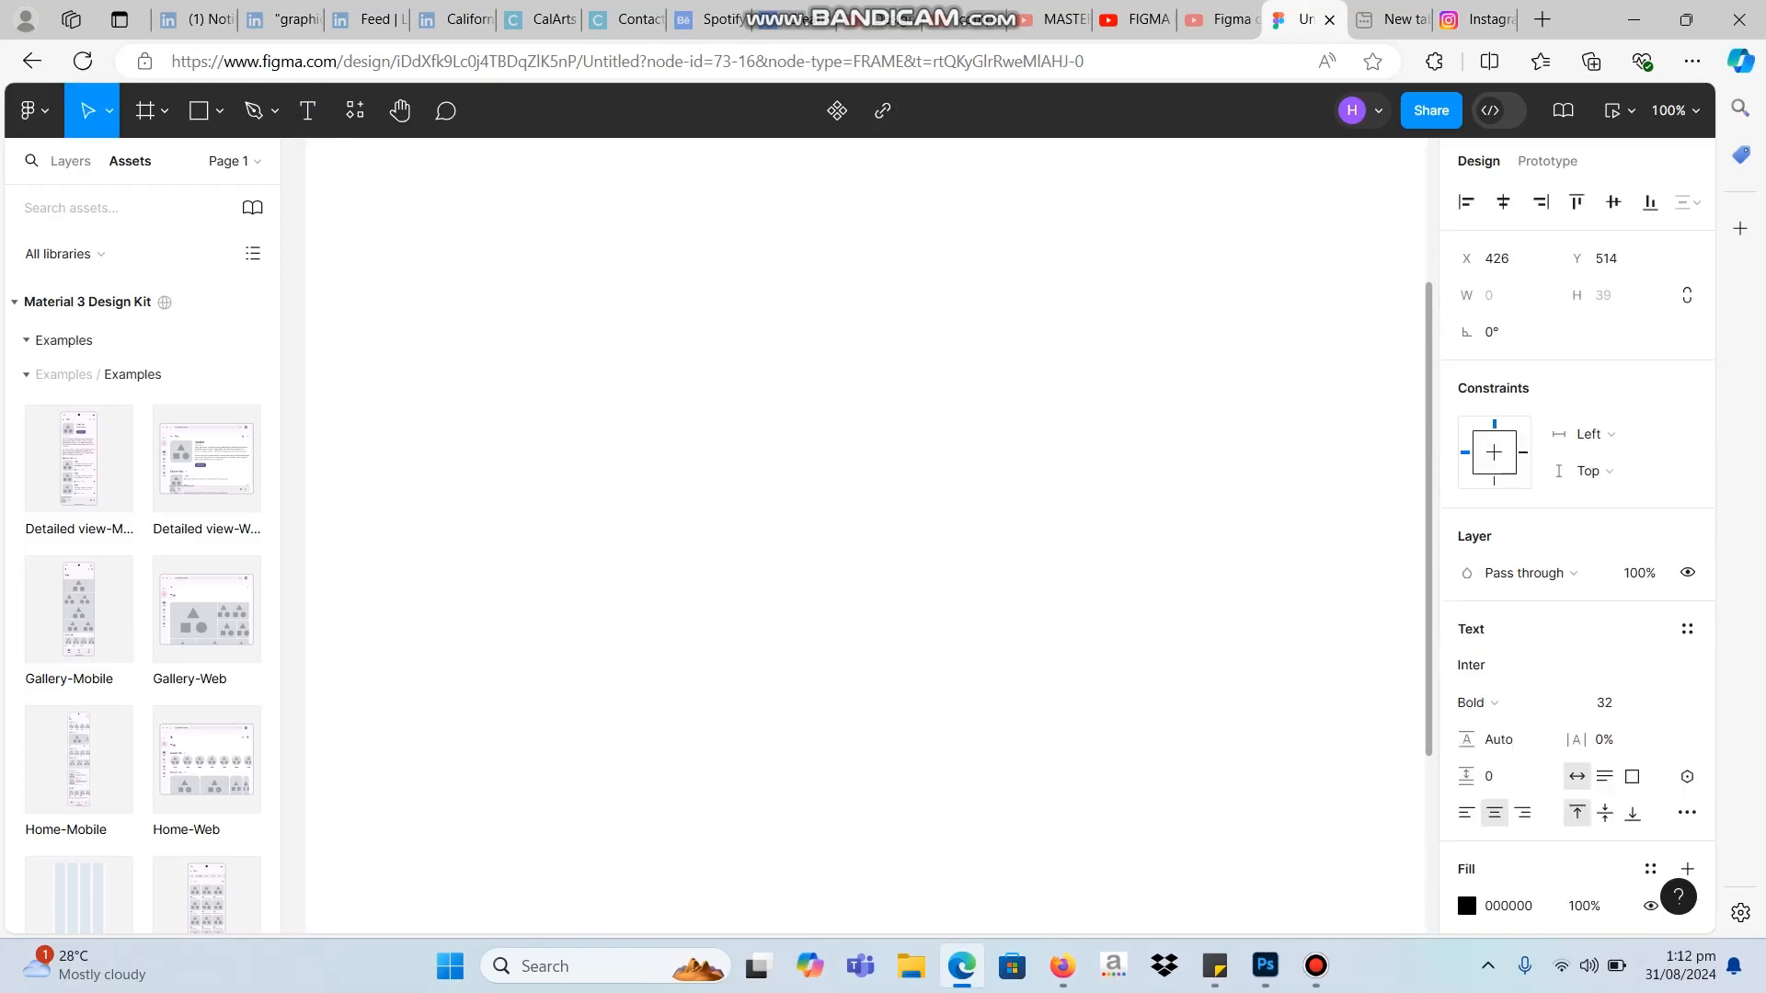
type("Button")
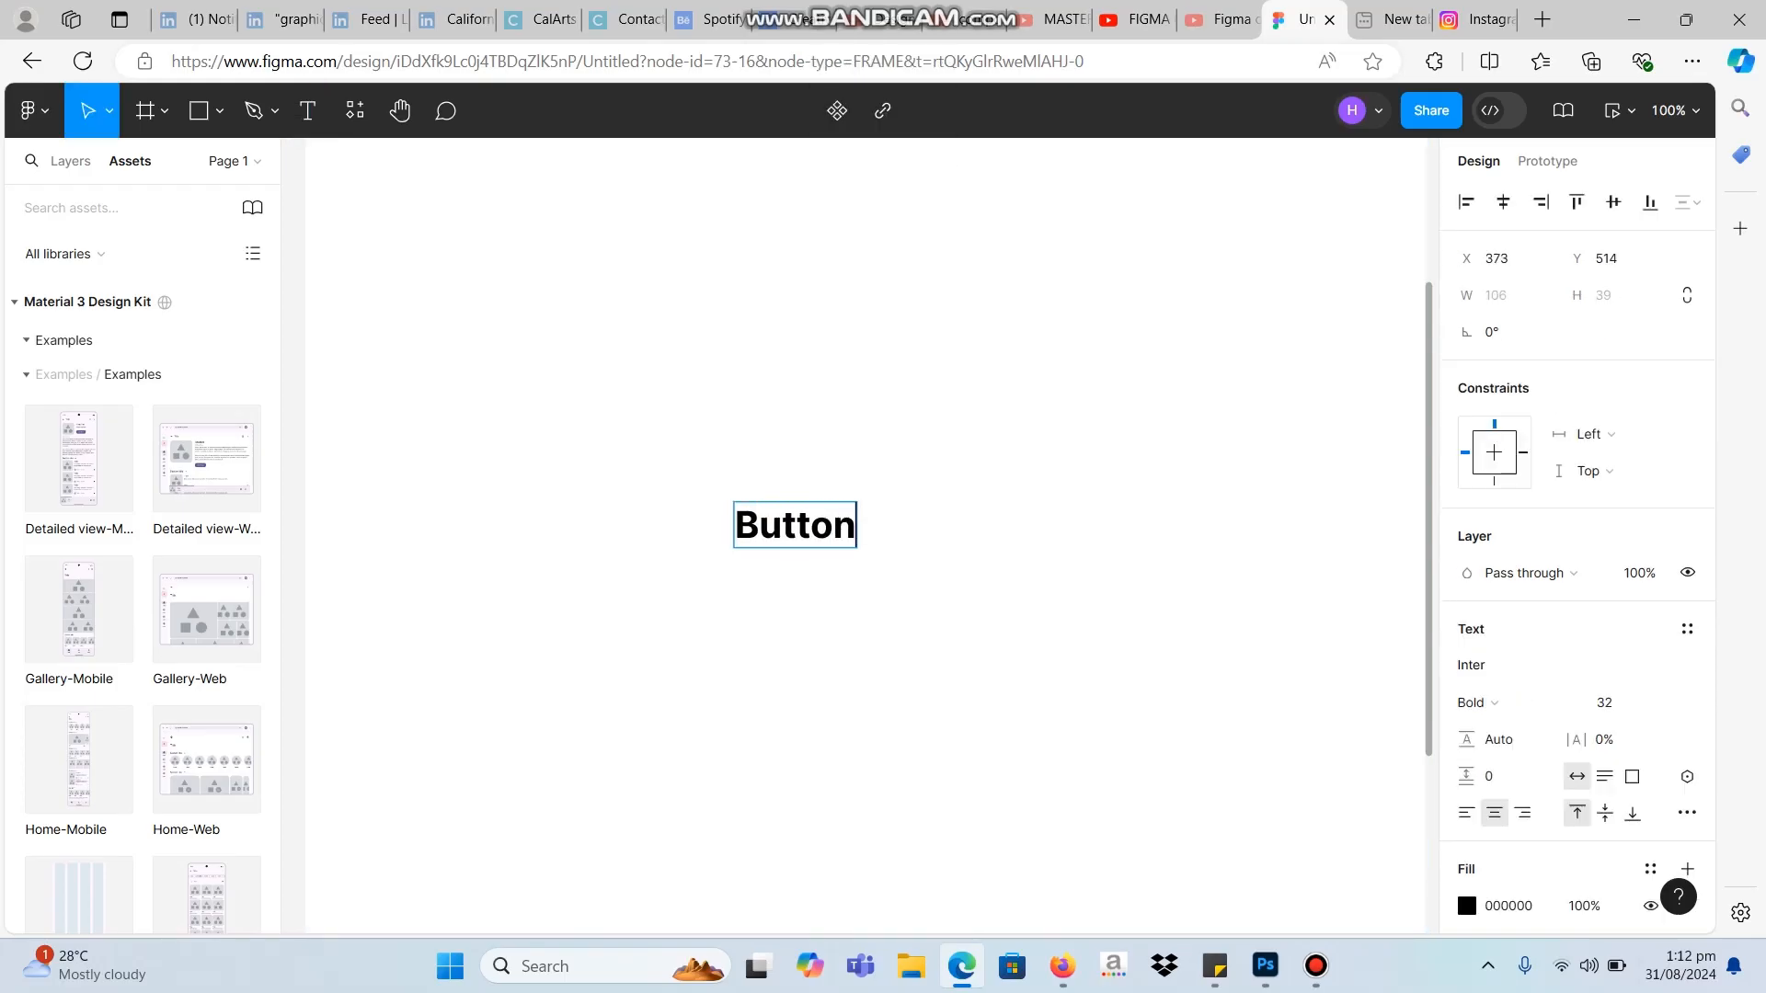
key("Escape")
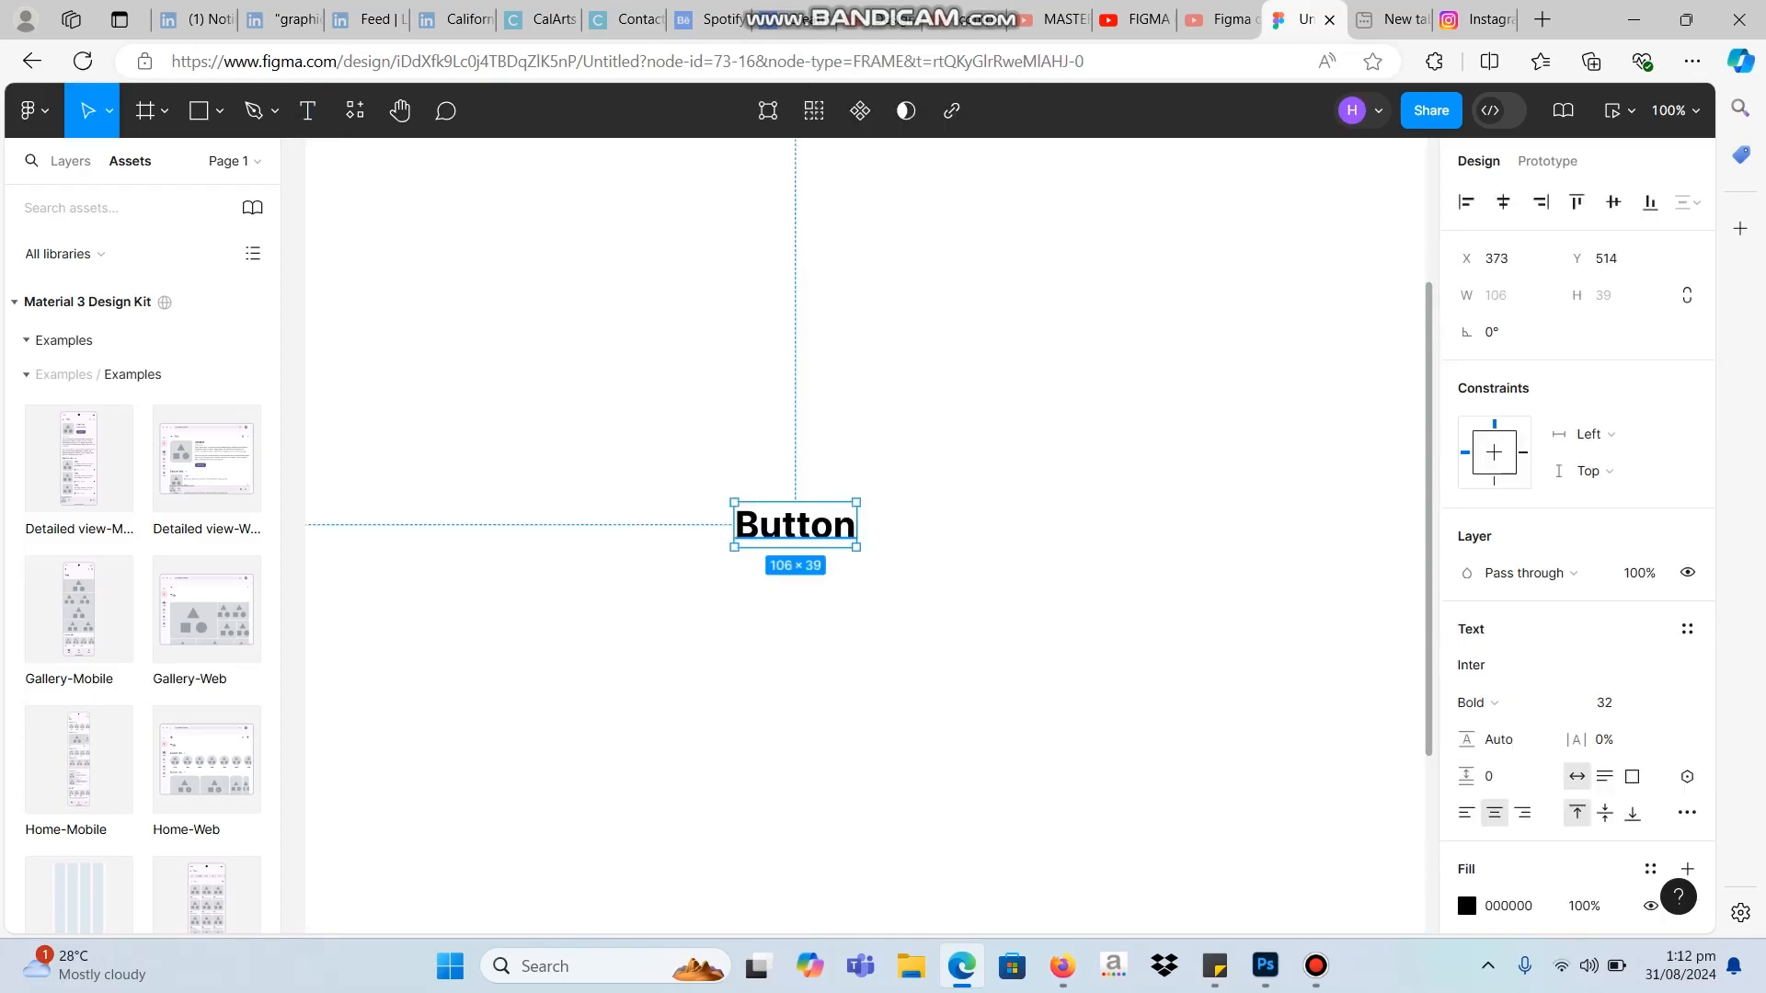
left_click_drag(796, 525, 851, 590)
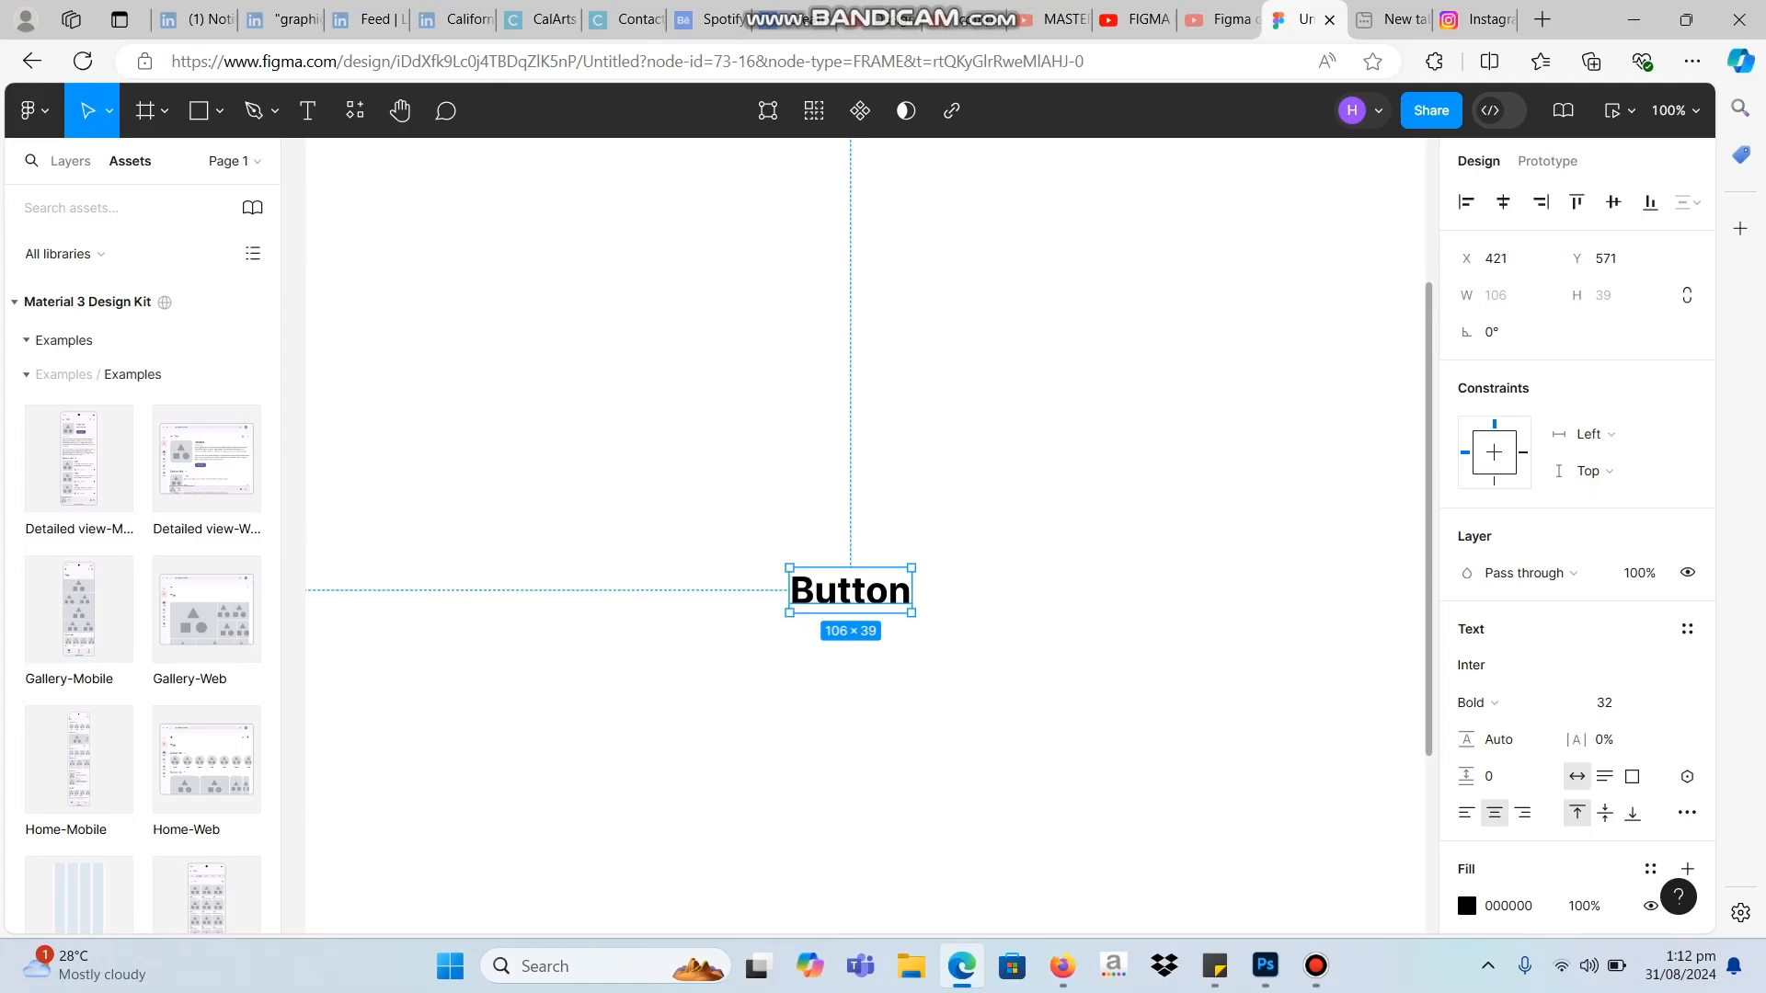
Wrap the Button text in an auto layout frame and give that frame the fill color 82DFF4.
key("shift+a")
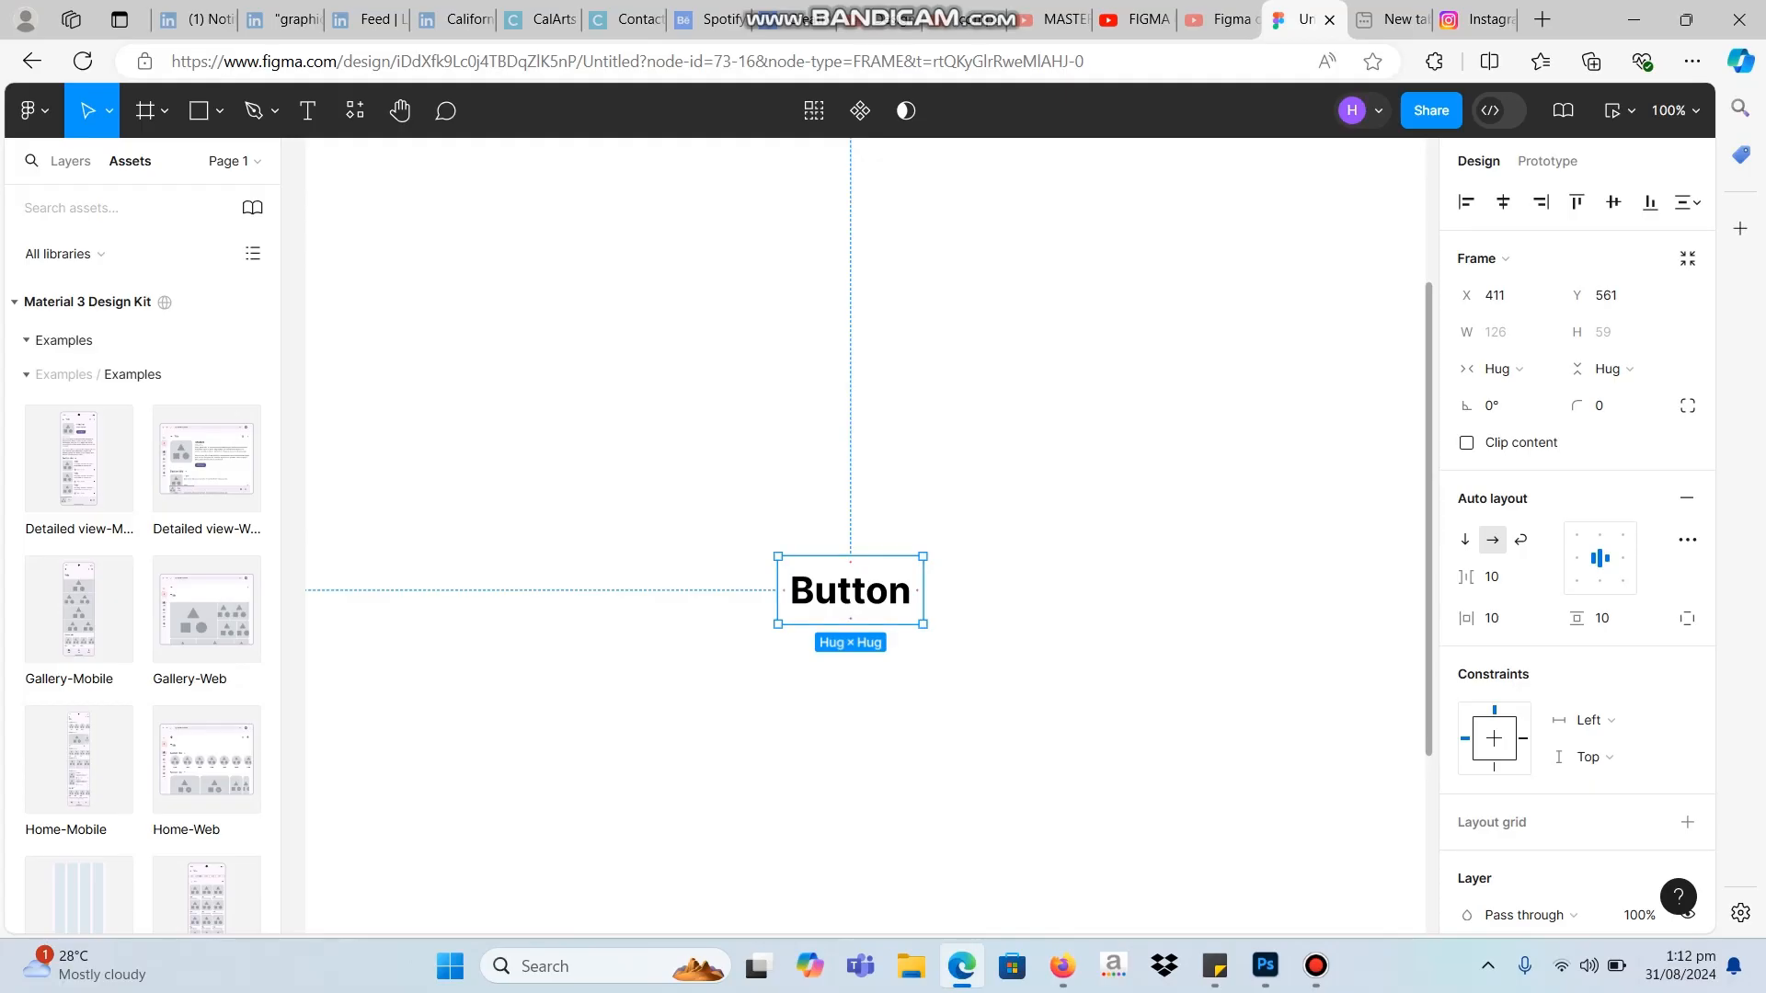
scroll(1687, 586, "down", 5)
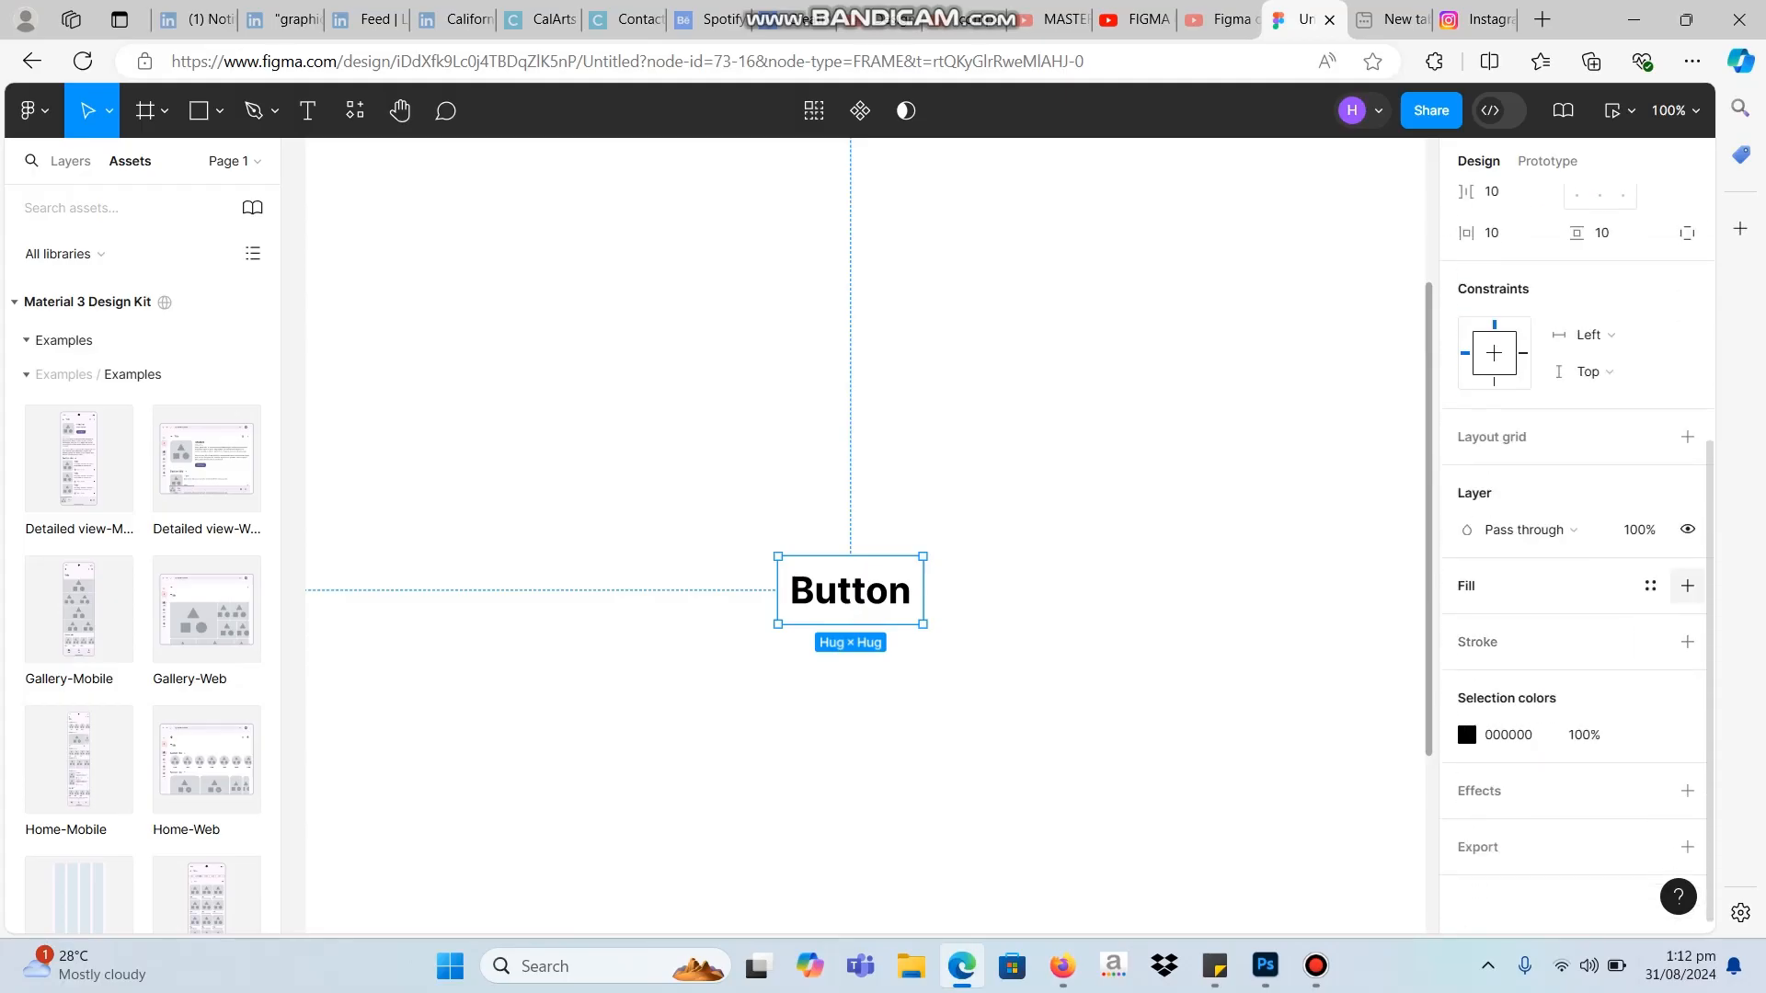
left_click(1687, 586)
left_click(1467, 623)
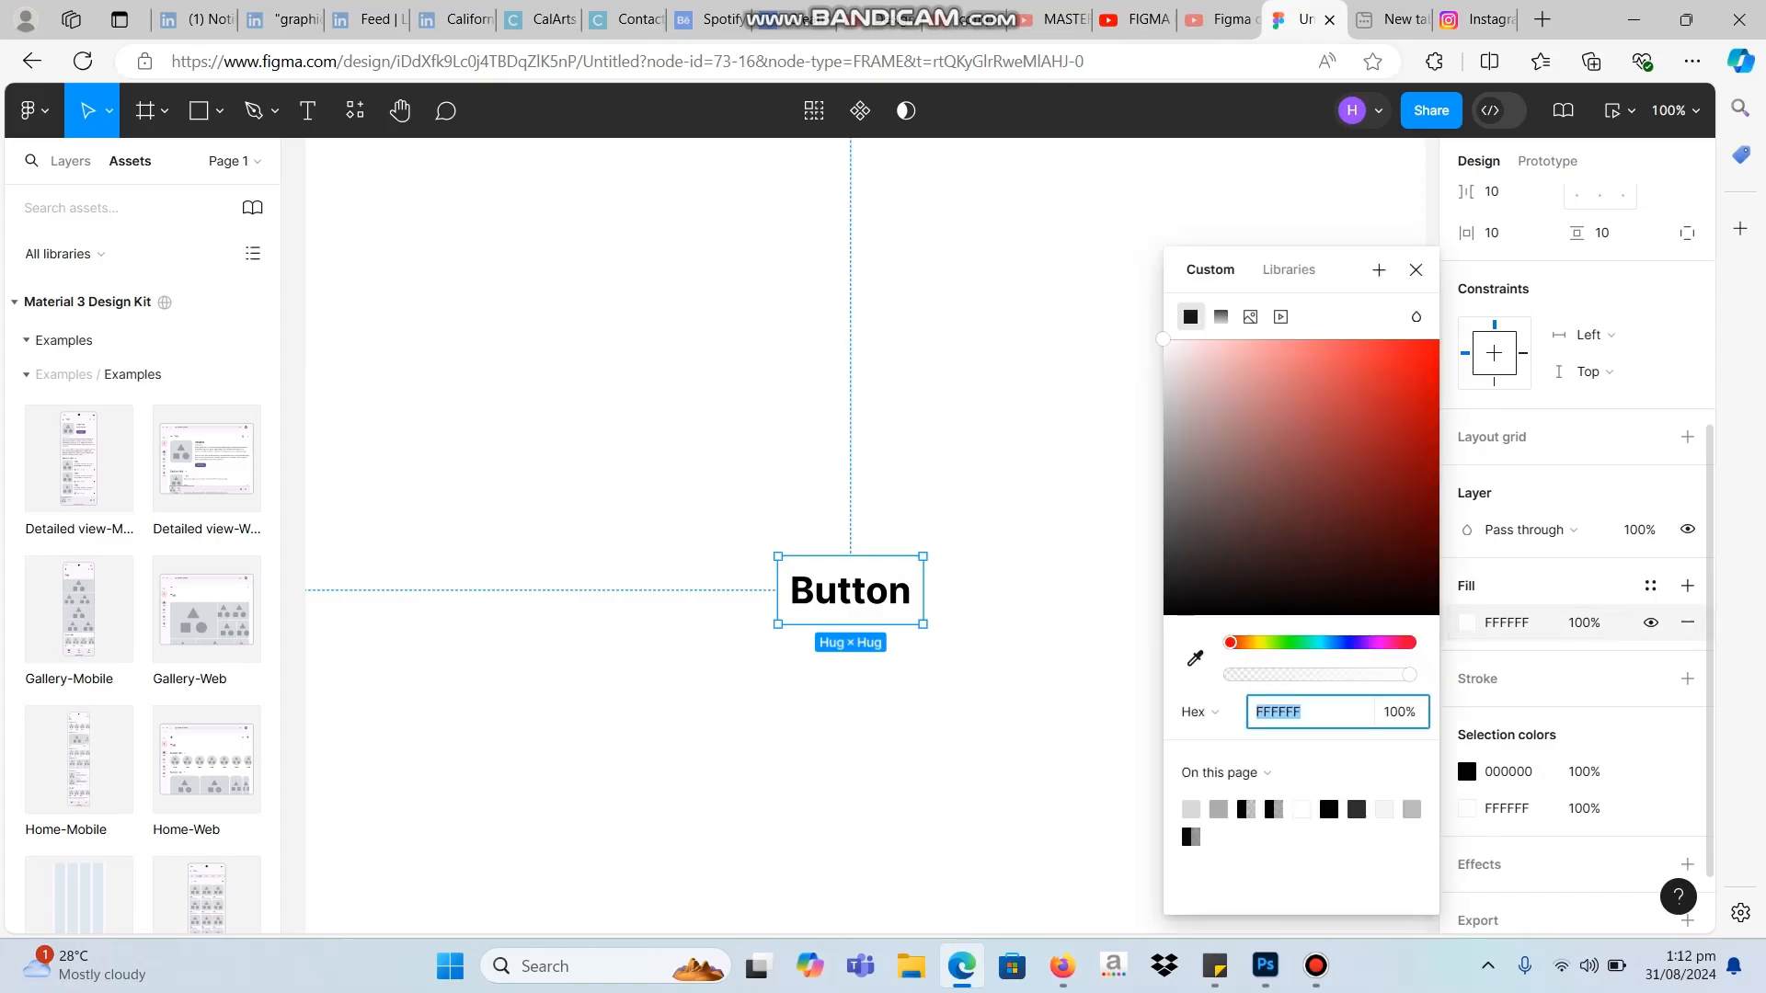
type("82DFF4")
key("Return")
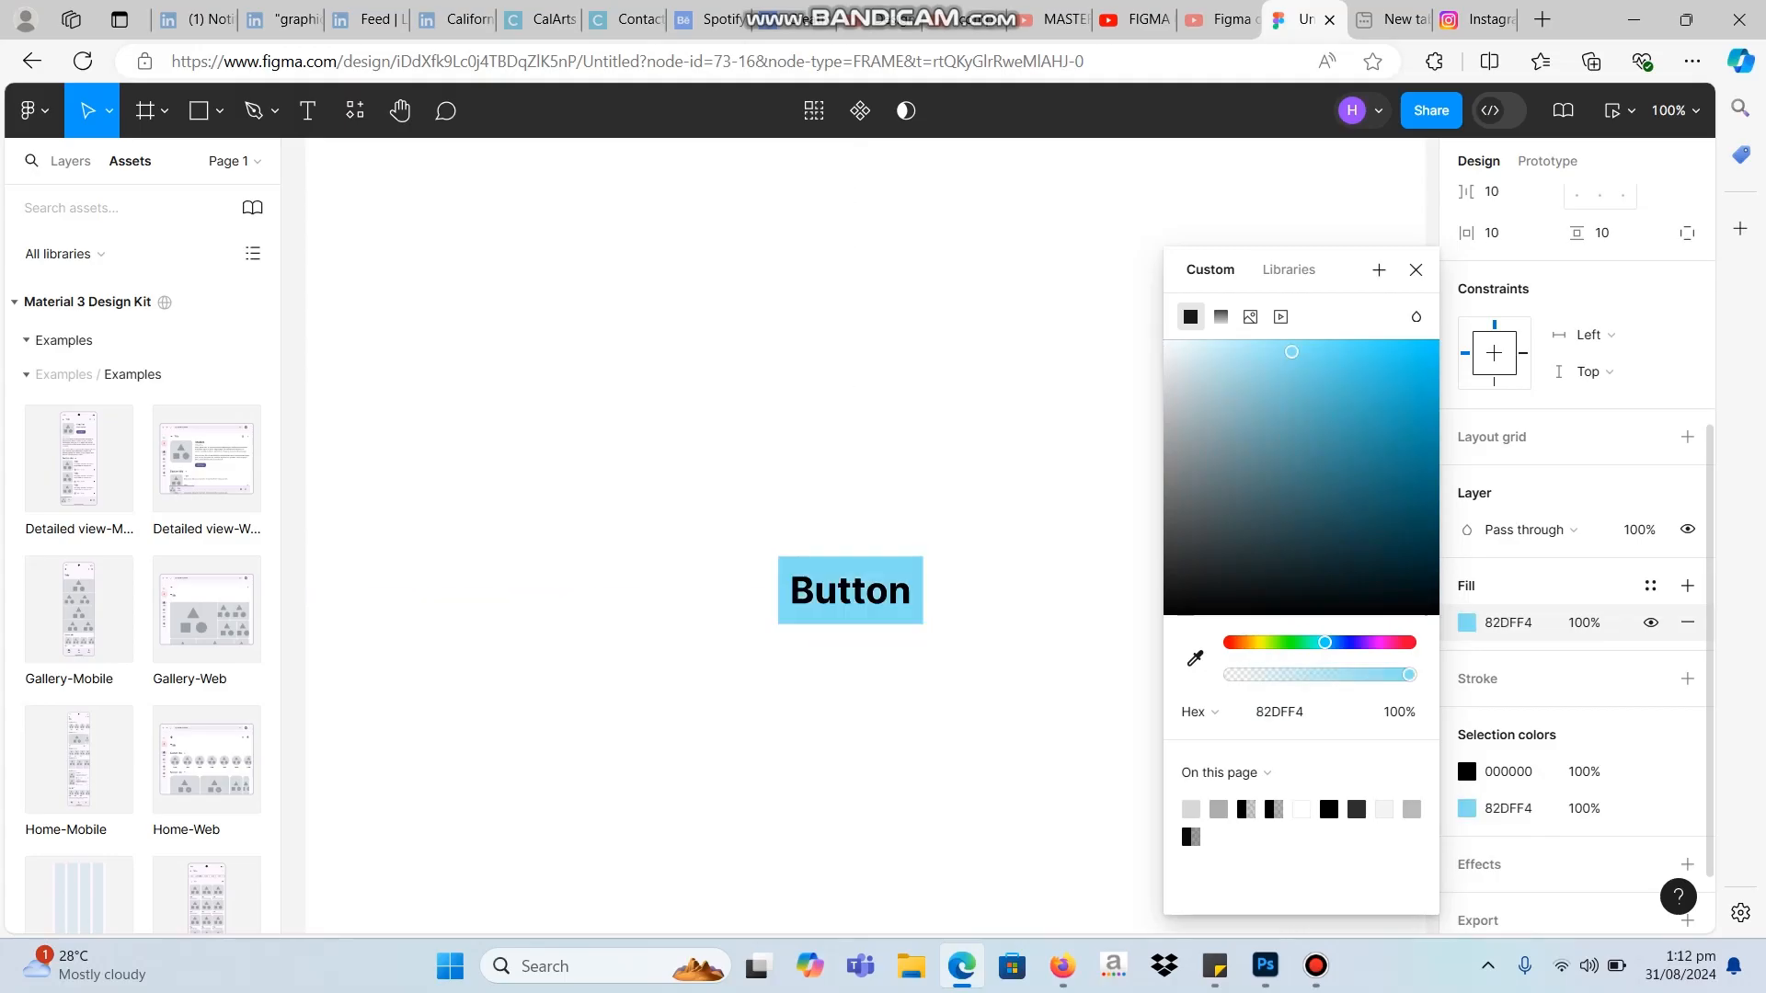
Add a black inside stroke with a thickness of 2 to the button frame.
left_click(1687, 679)
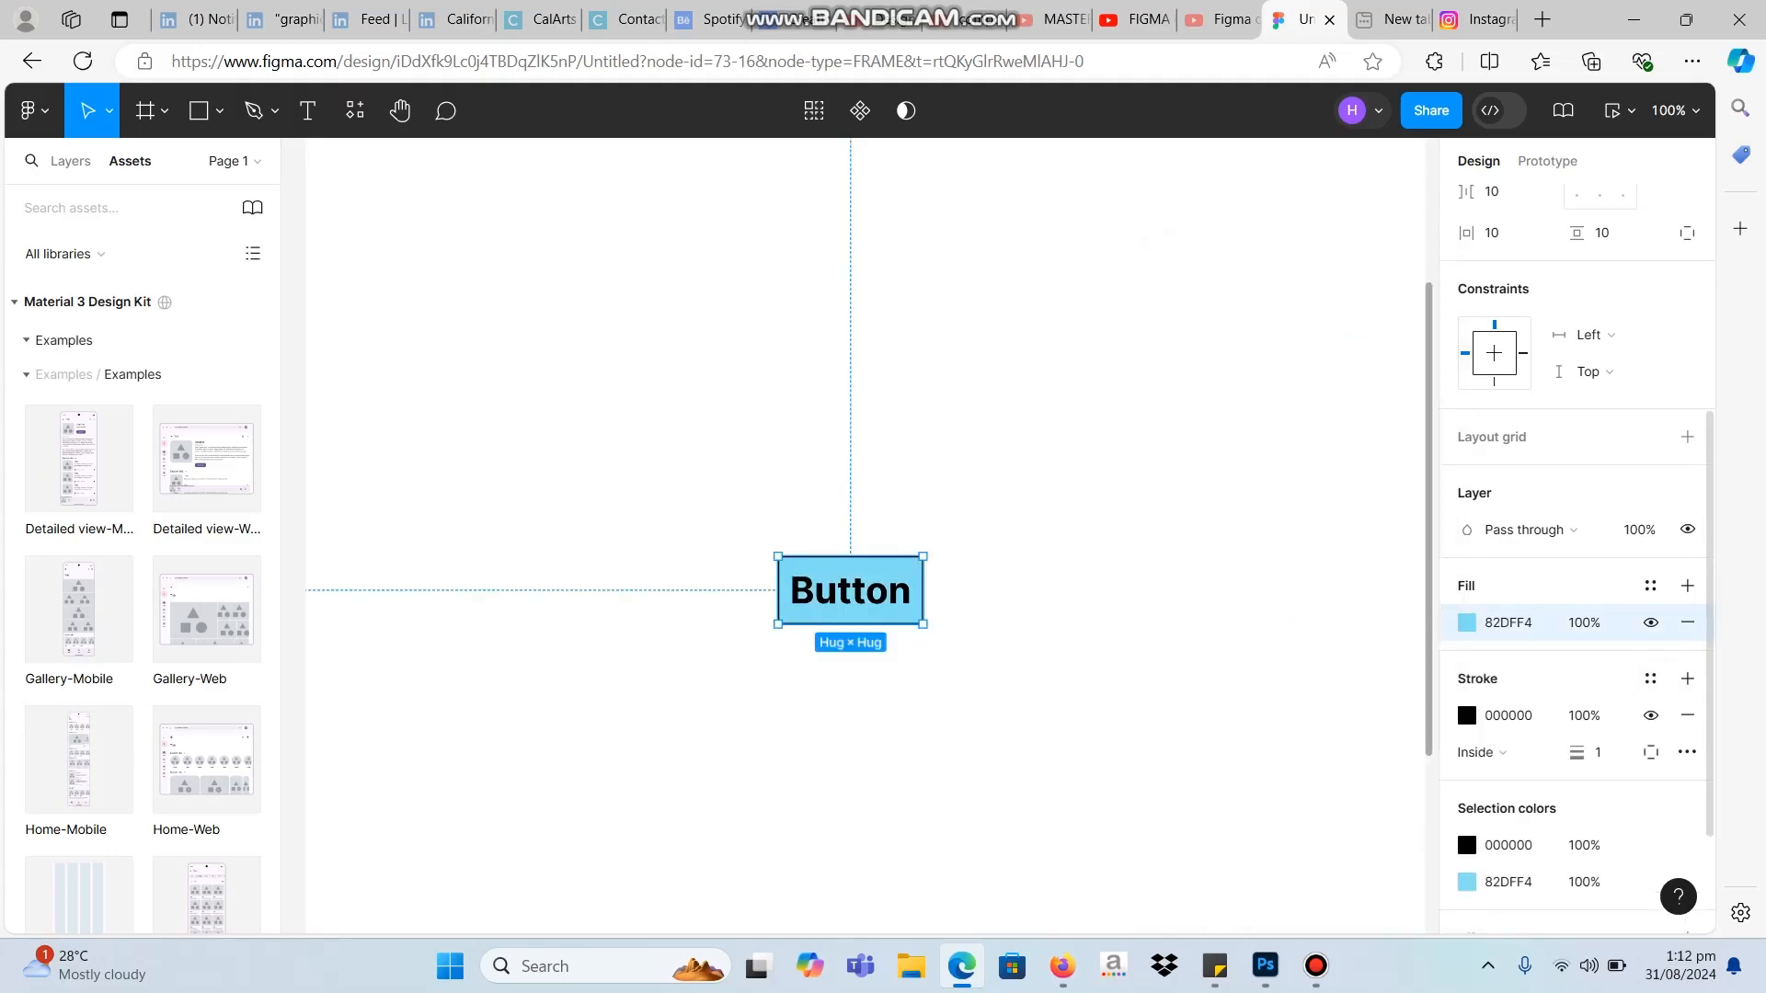
left_click(1599, 752)
key("BackSpace")
type("2")
key("Tab")
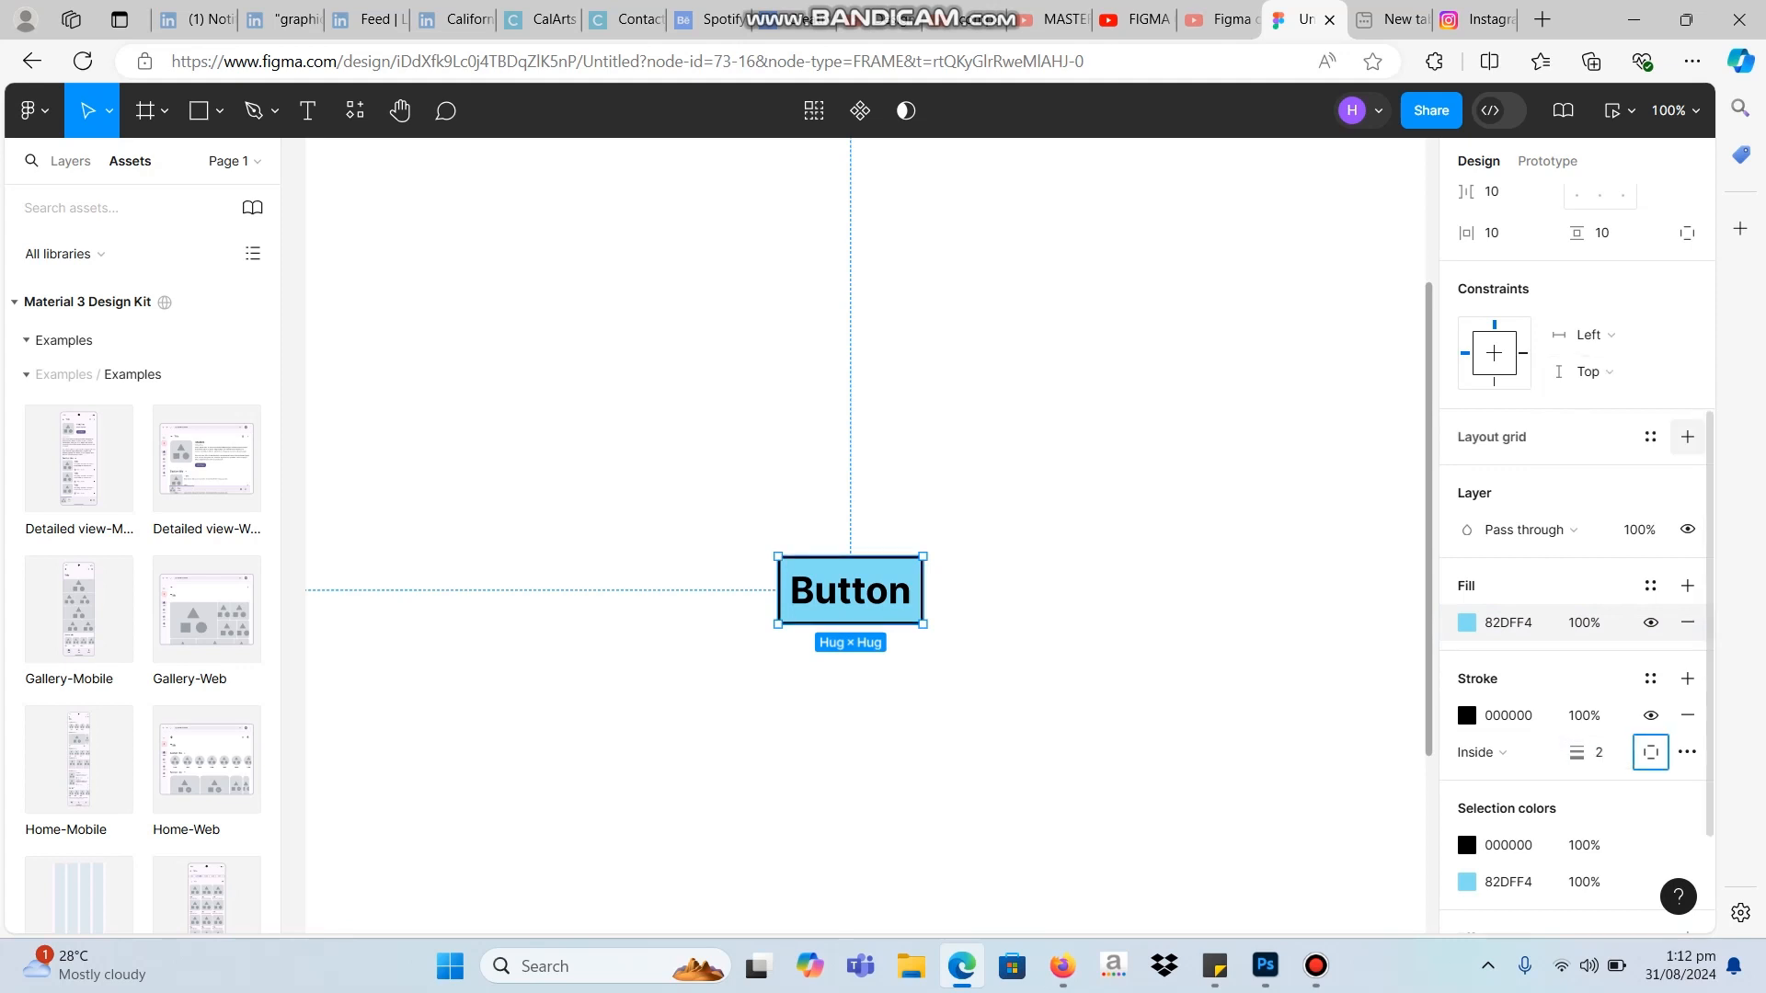
Set the button frame's corner radius to 20.
scroll(1624, 368, "up", 4)
left_click(1601, 406)
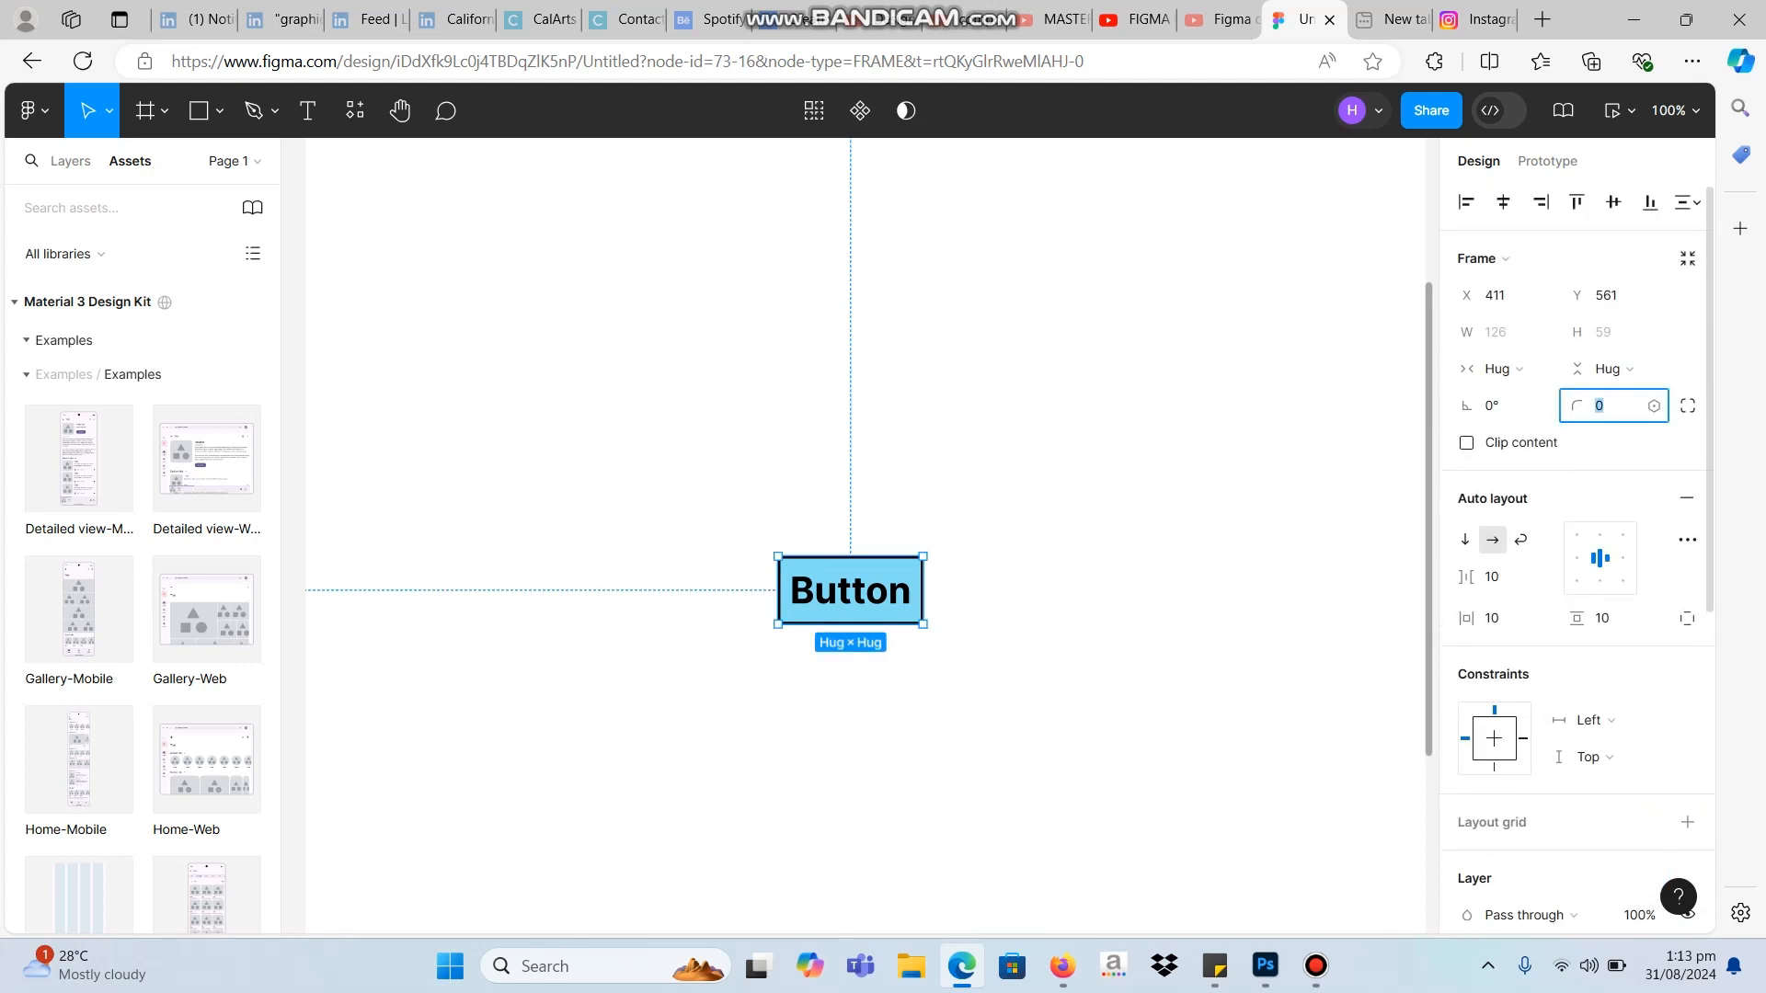
type("20")
key("Tab")
scroll(865, 534, "down", 1)
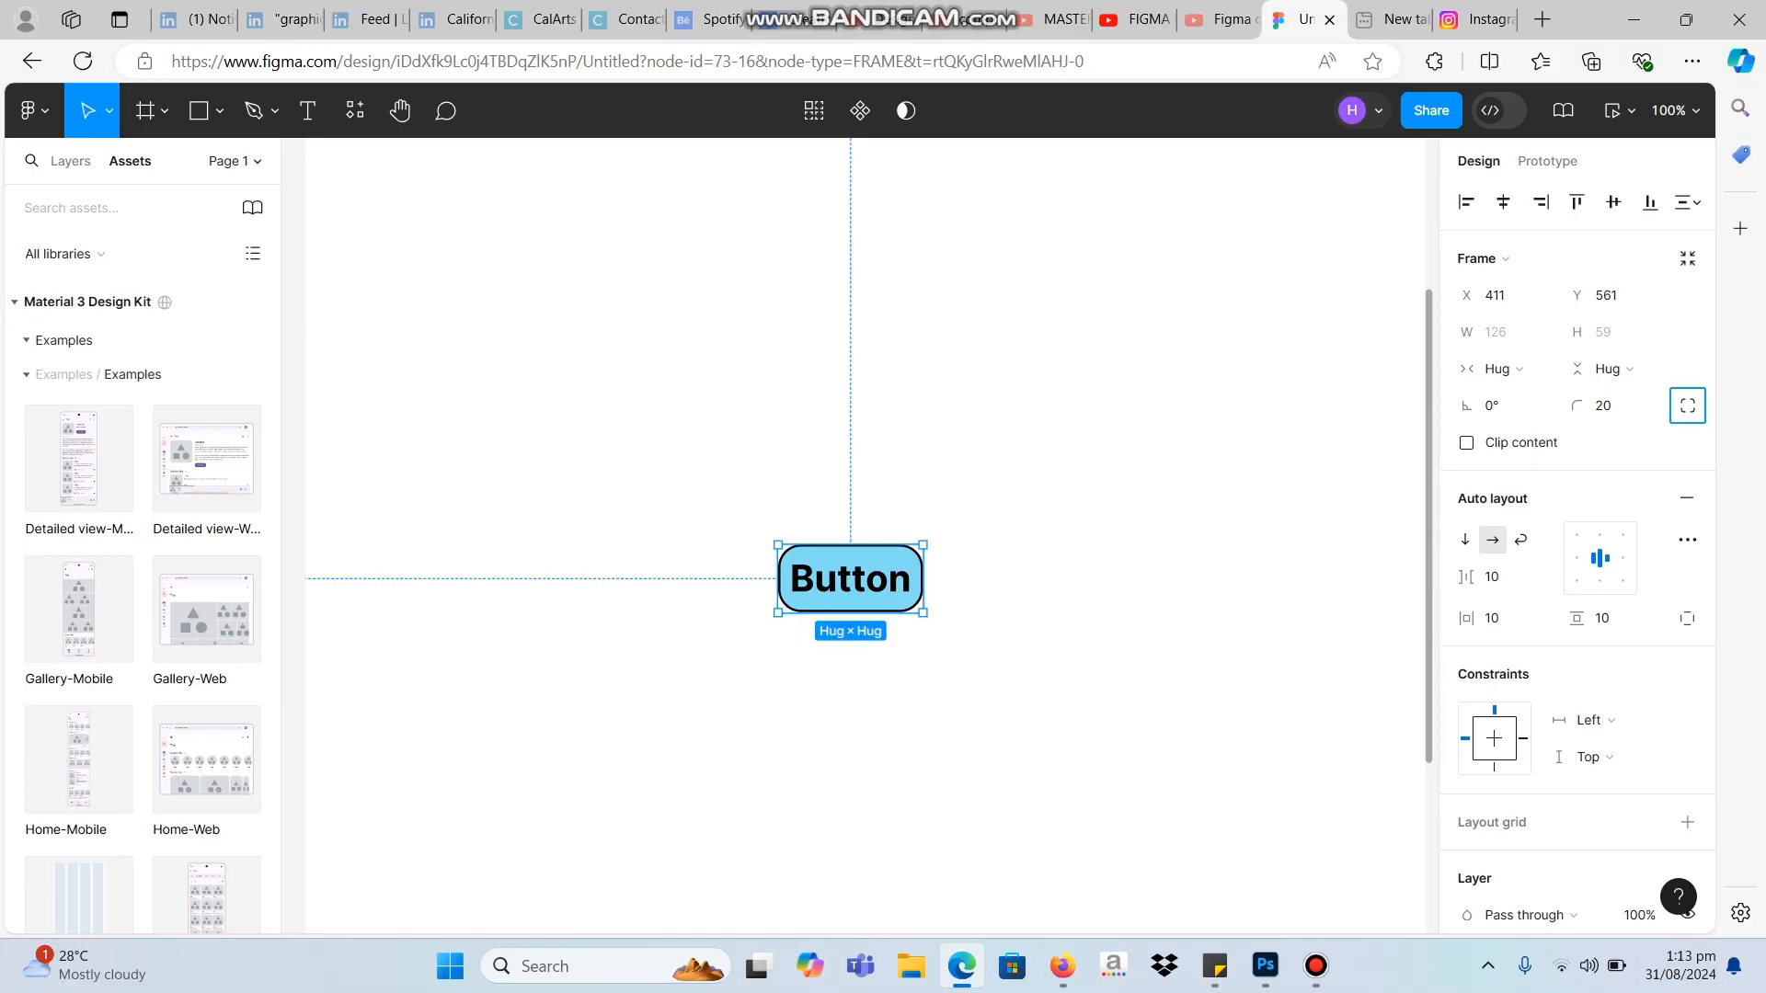
Search the assets for "icon home" and insert the Home icon in the button ahead of its text.
left_click(72, 208)
type("icon")
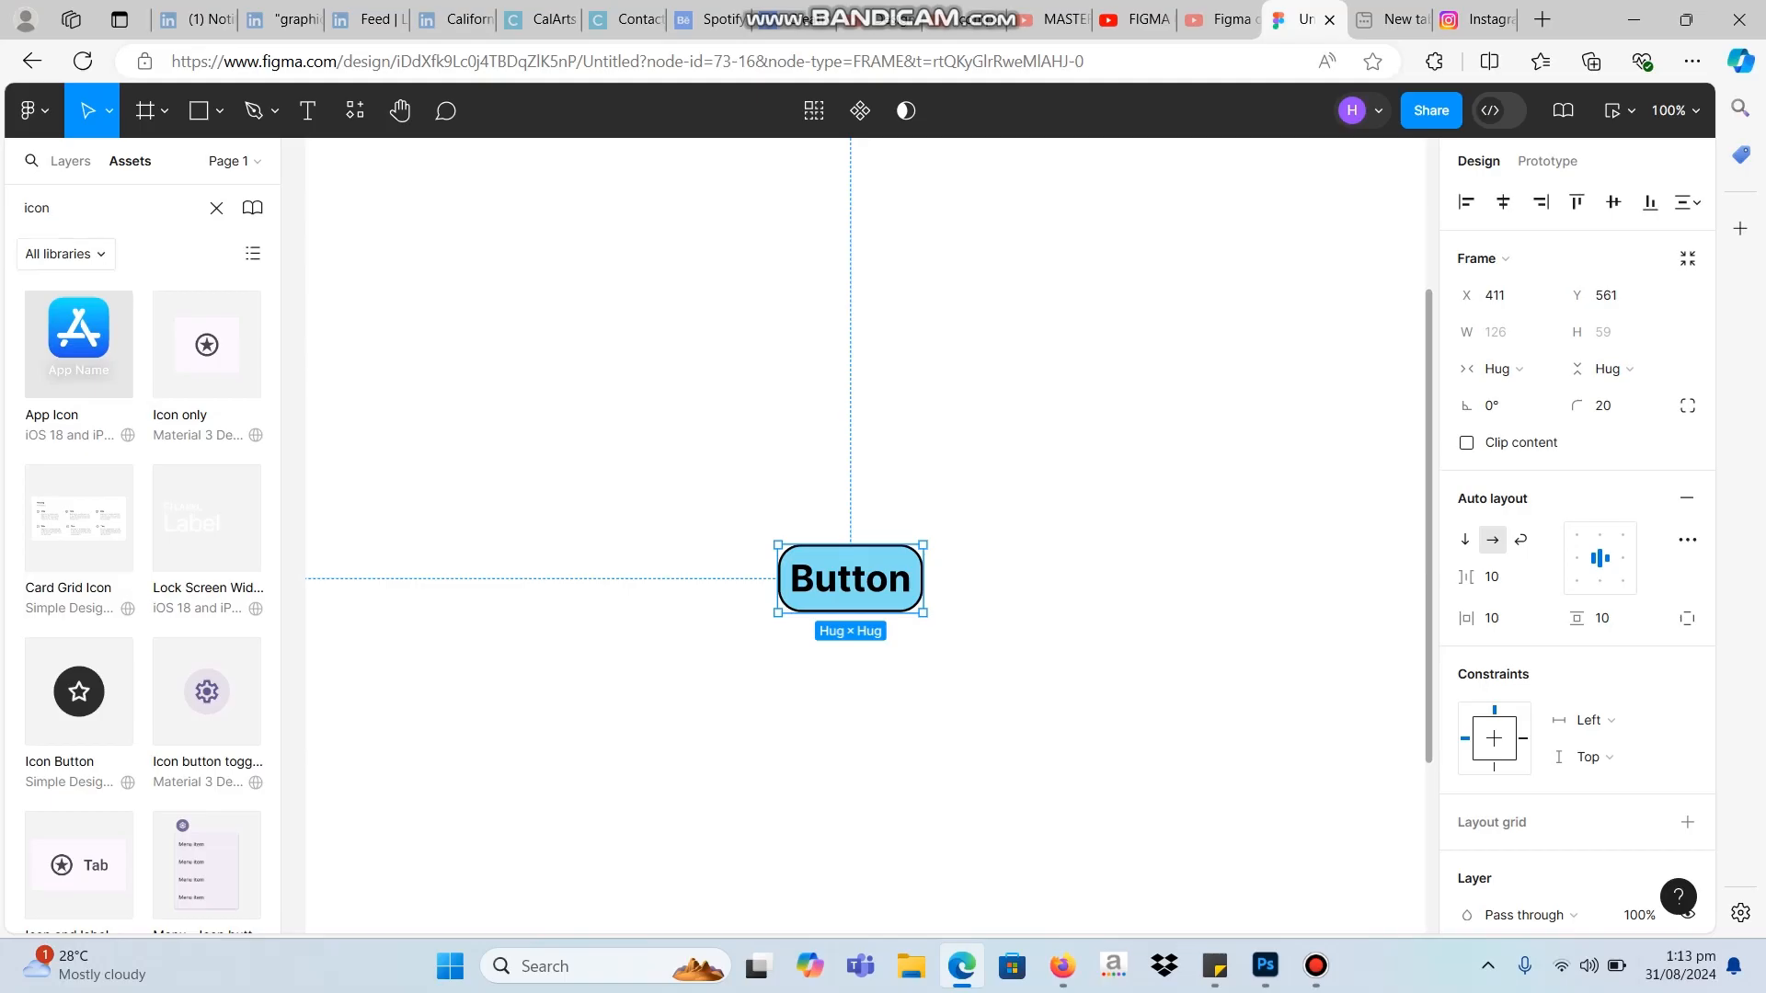
type(" home")
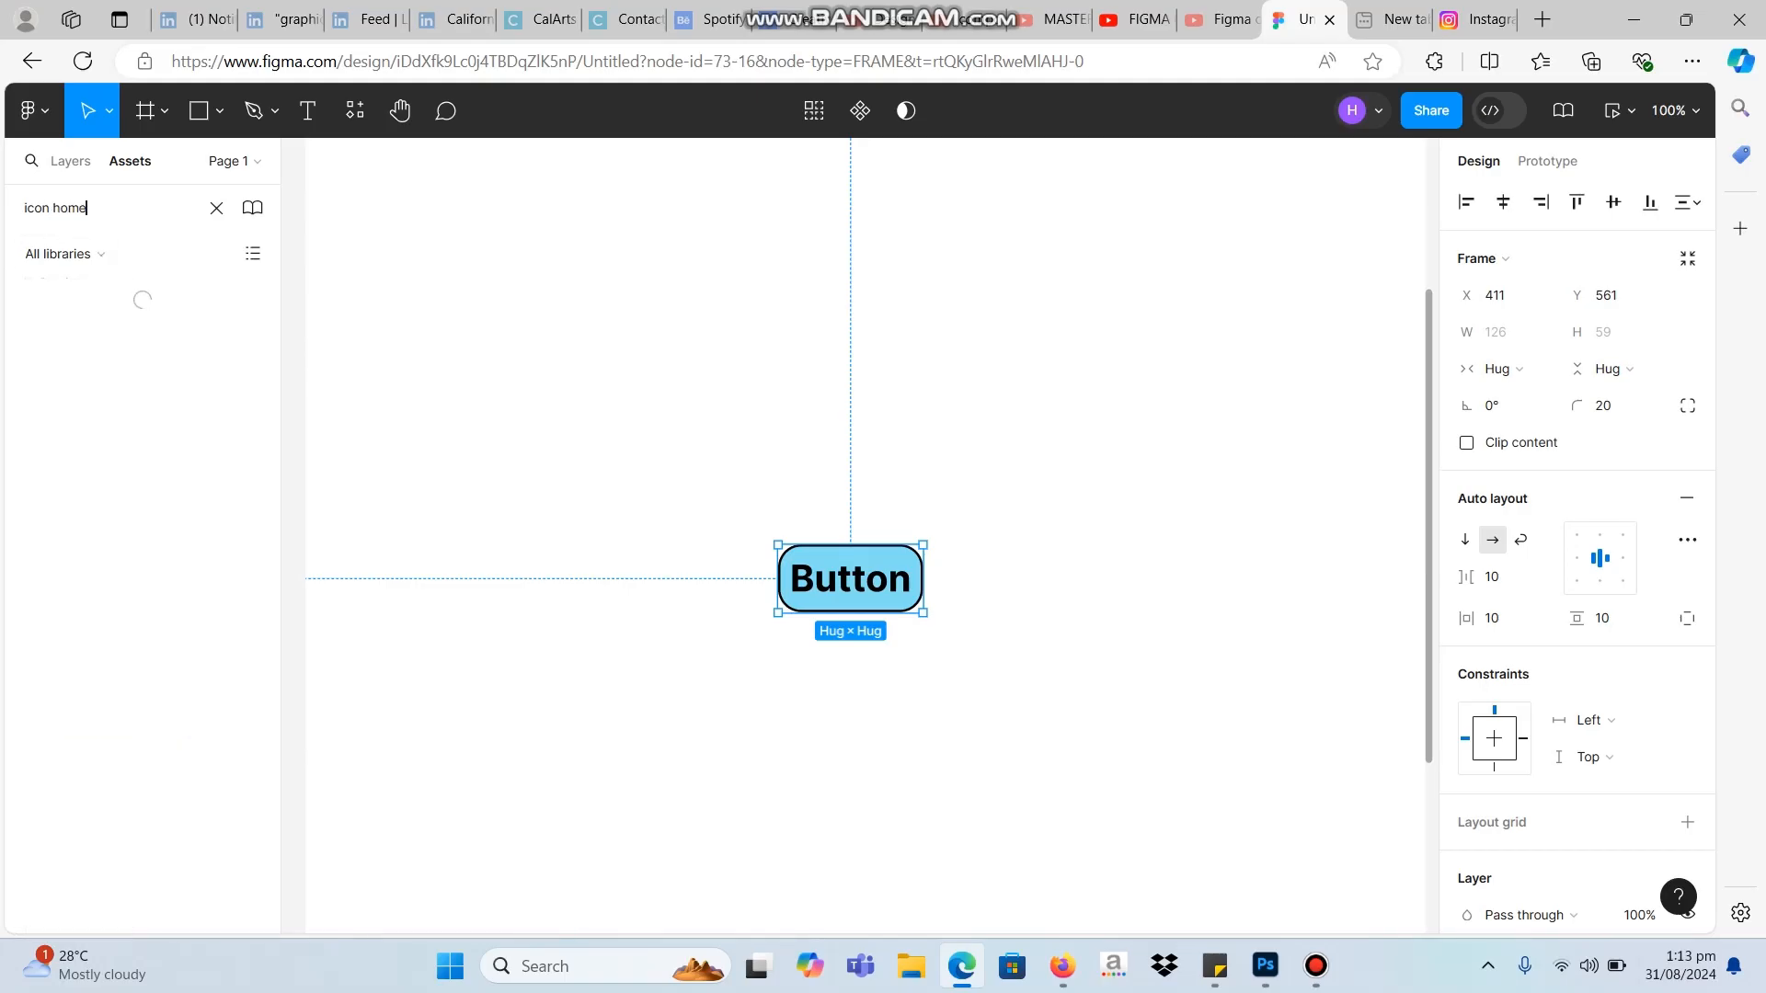
left_click_drag(206, 312, 816, 581)
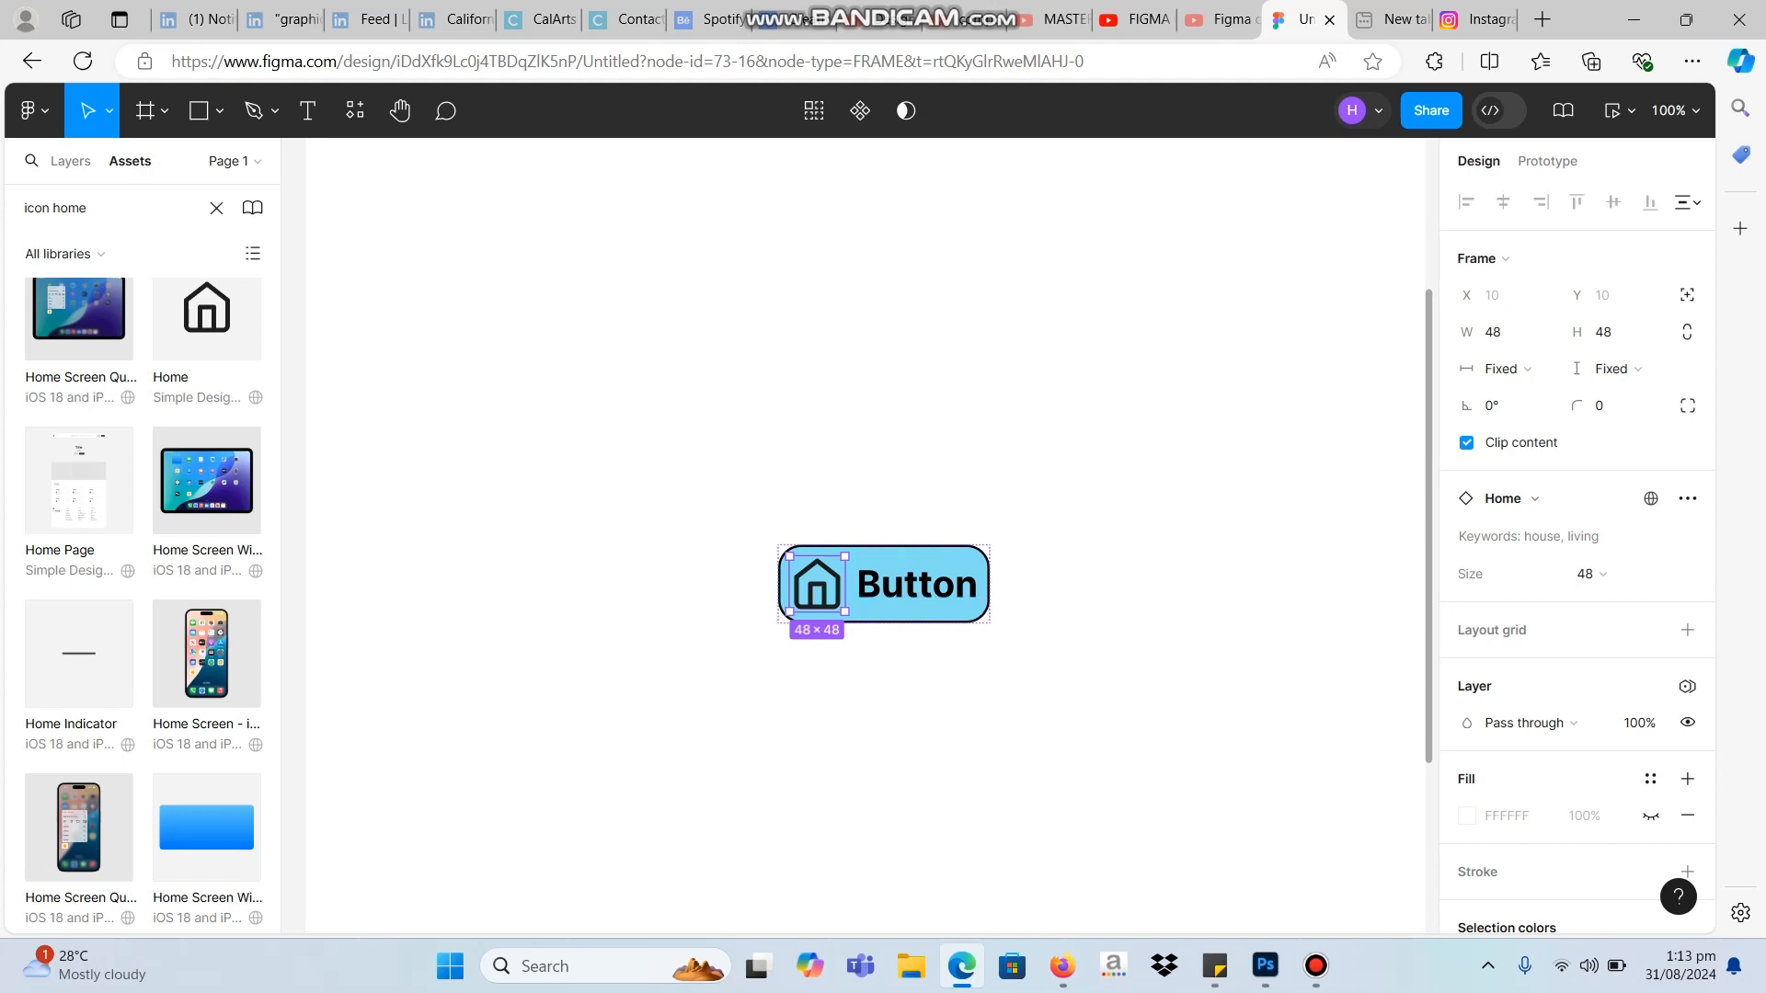
Move the button's auto layout frame out of the "blue button" frame to the top level of the layer list.
left_click(920, 699)
left_click(884, 585)
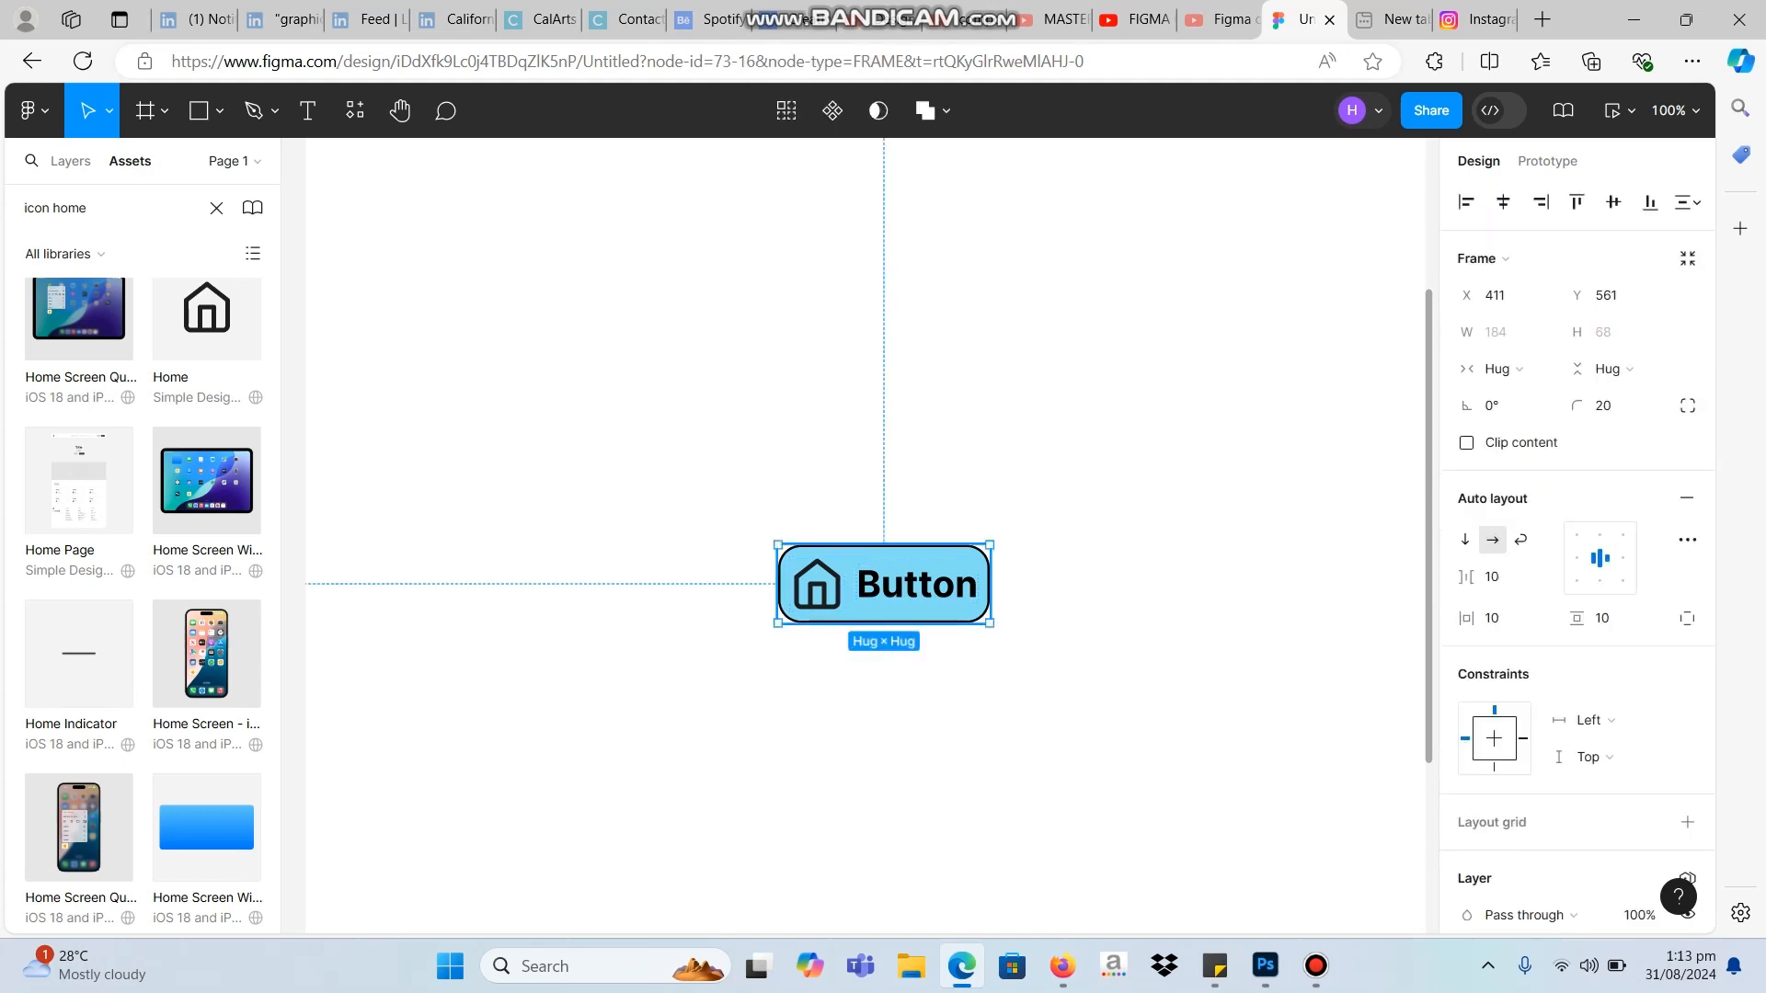
left_click(71, 161)
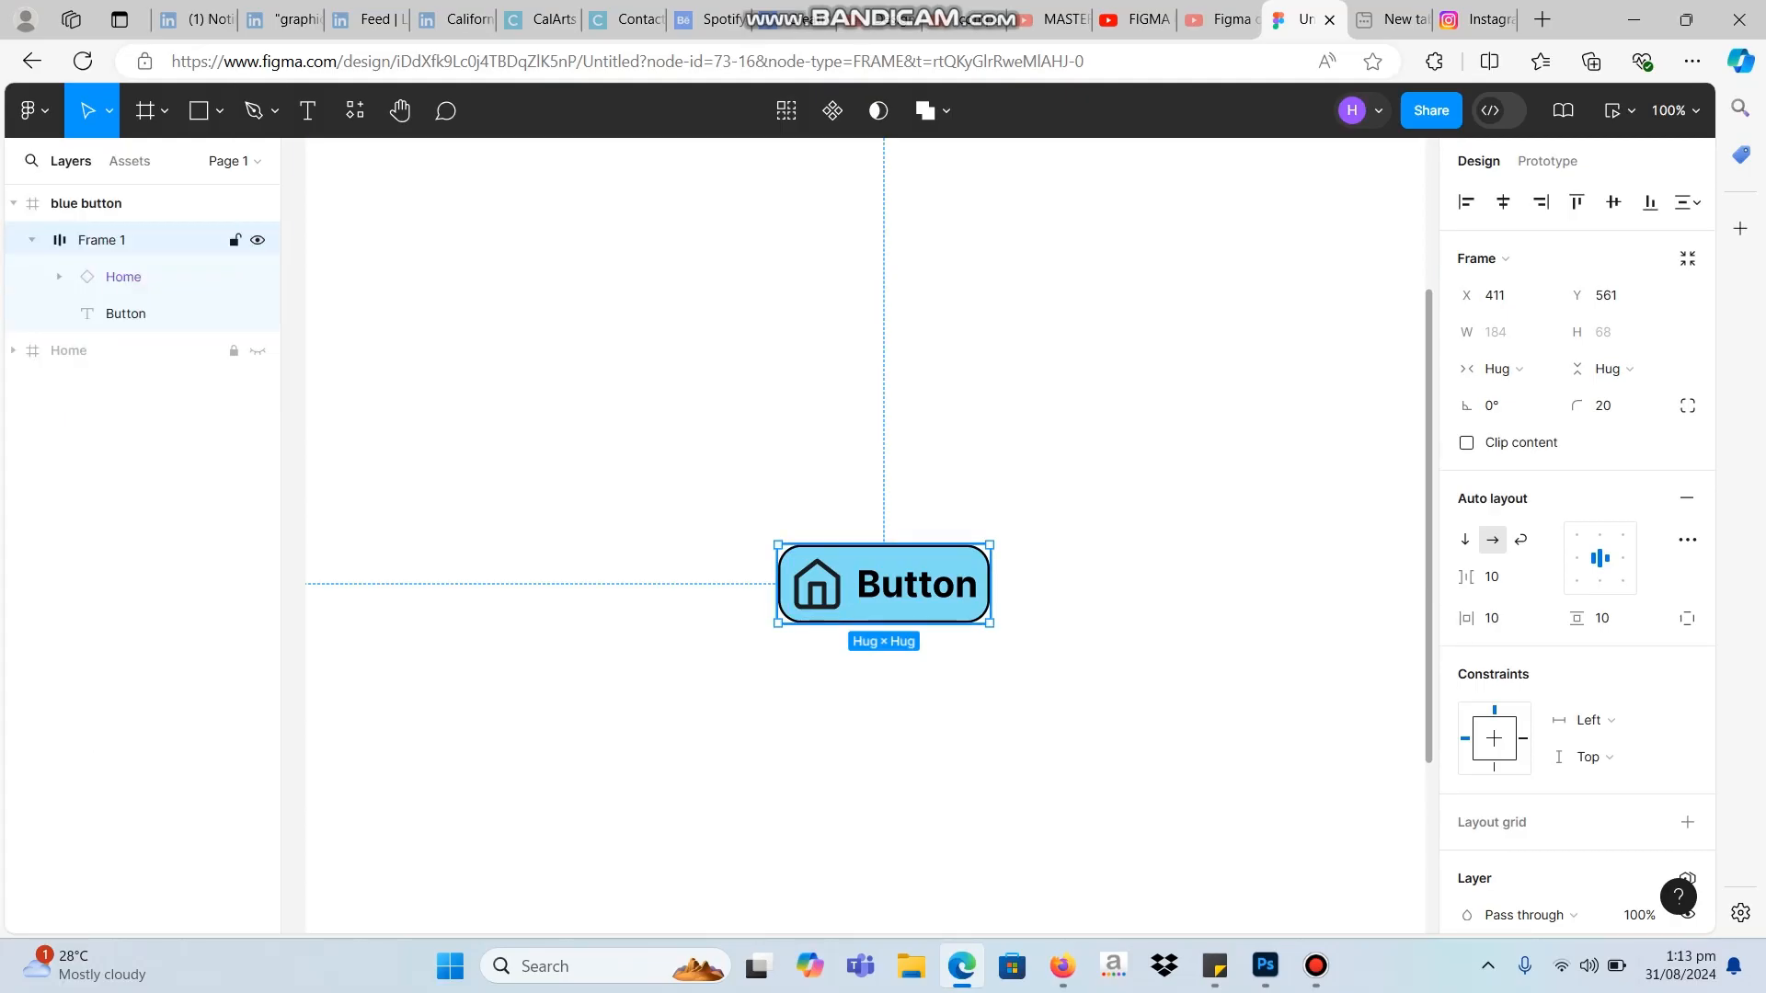
left_click_drag(101, 240, 101, 188)
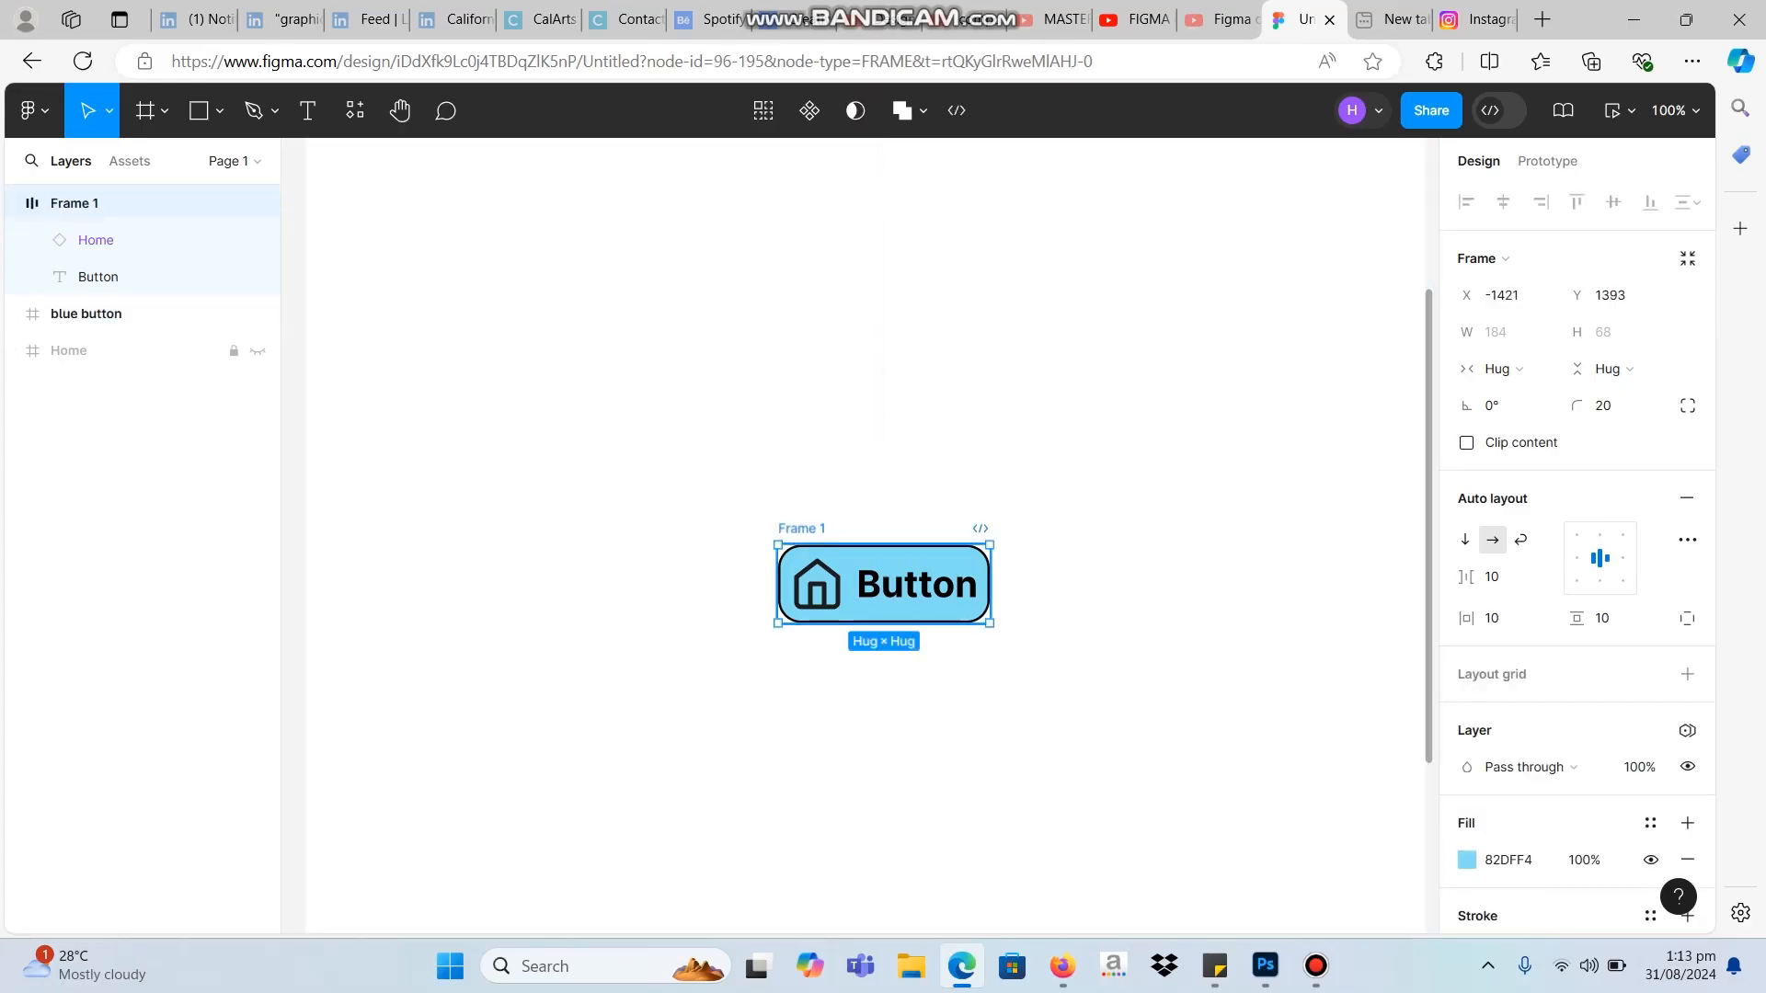
Rename the button's auto layout frame as "Blue".
double_click(801, 529)
key("BackSpace")
key("Caps_Lock")
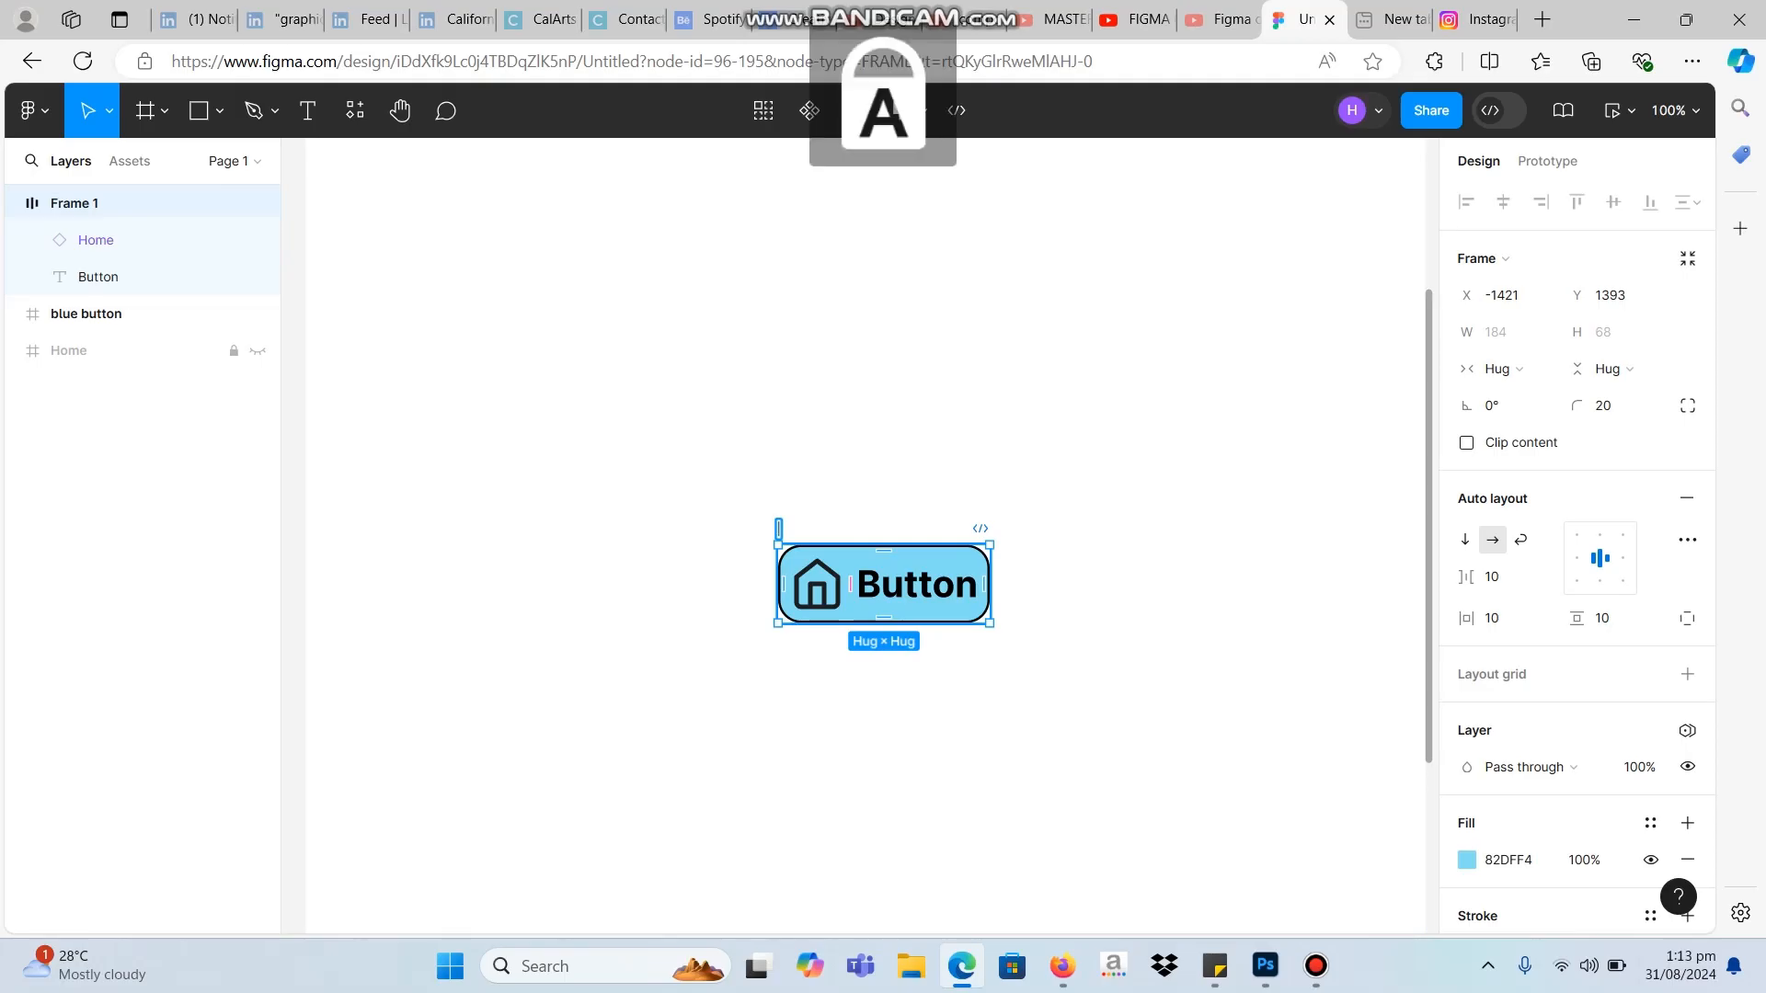
type("B")
key("Caps_Lock")
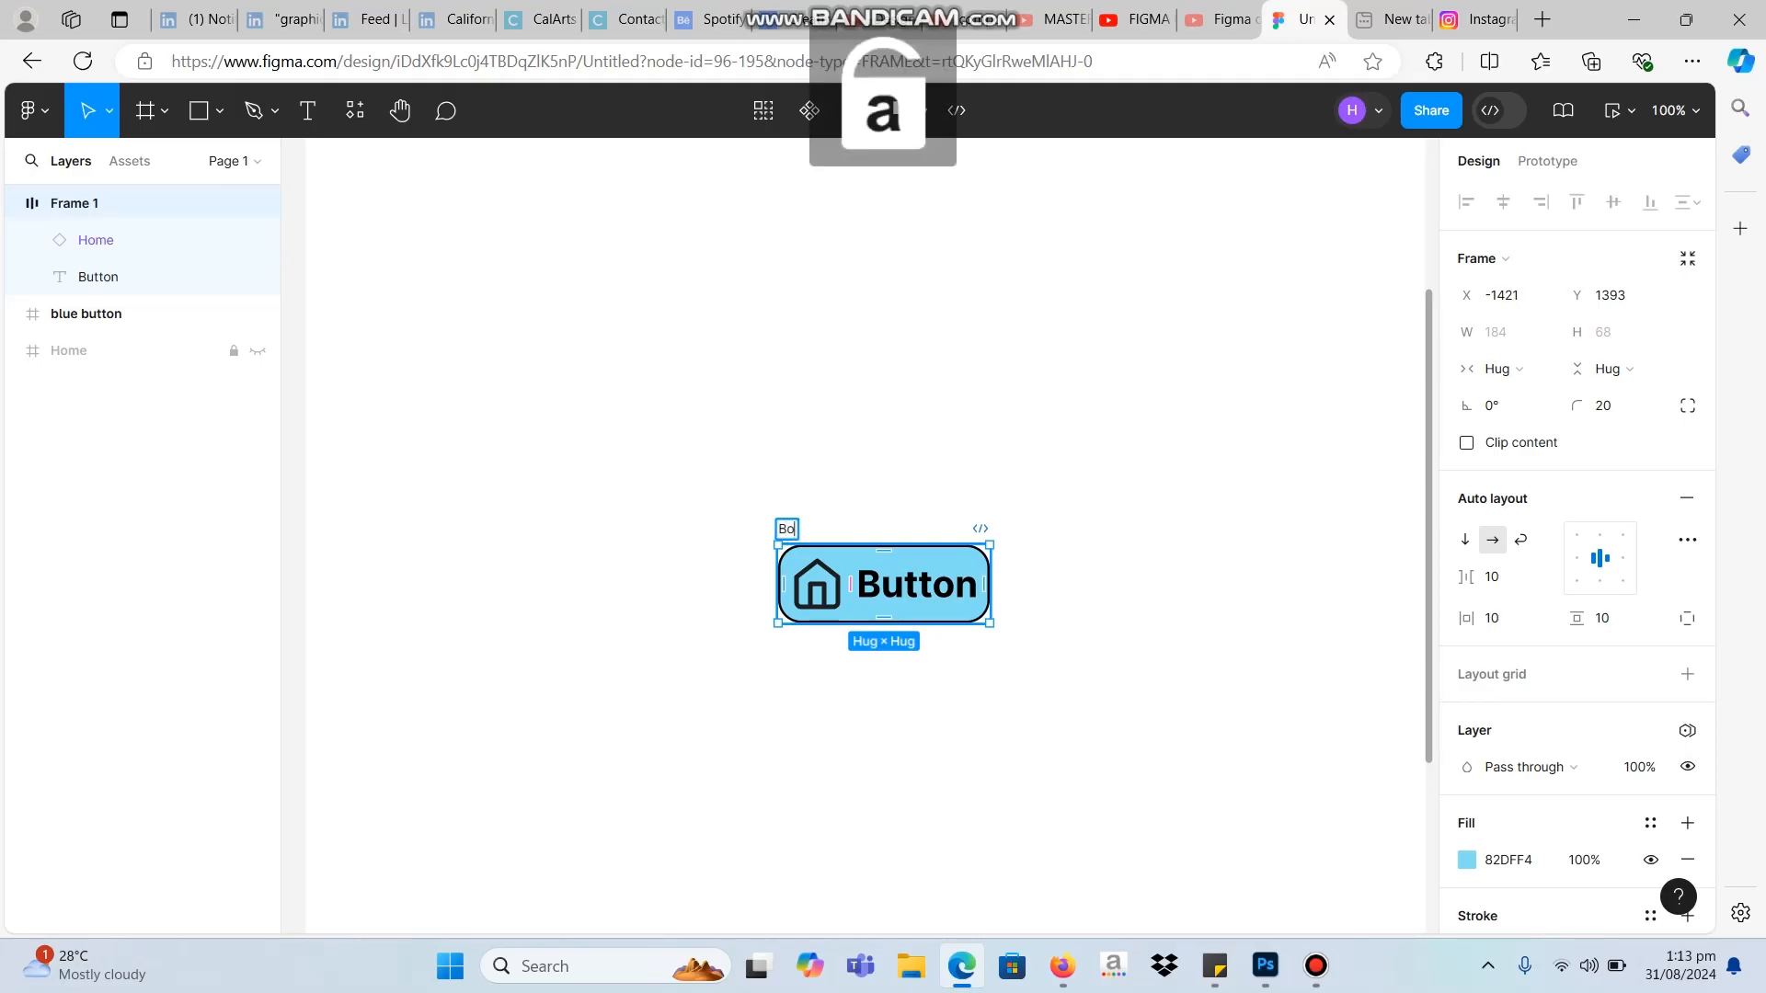
type("lue")
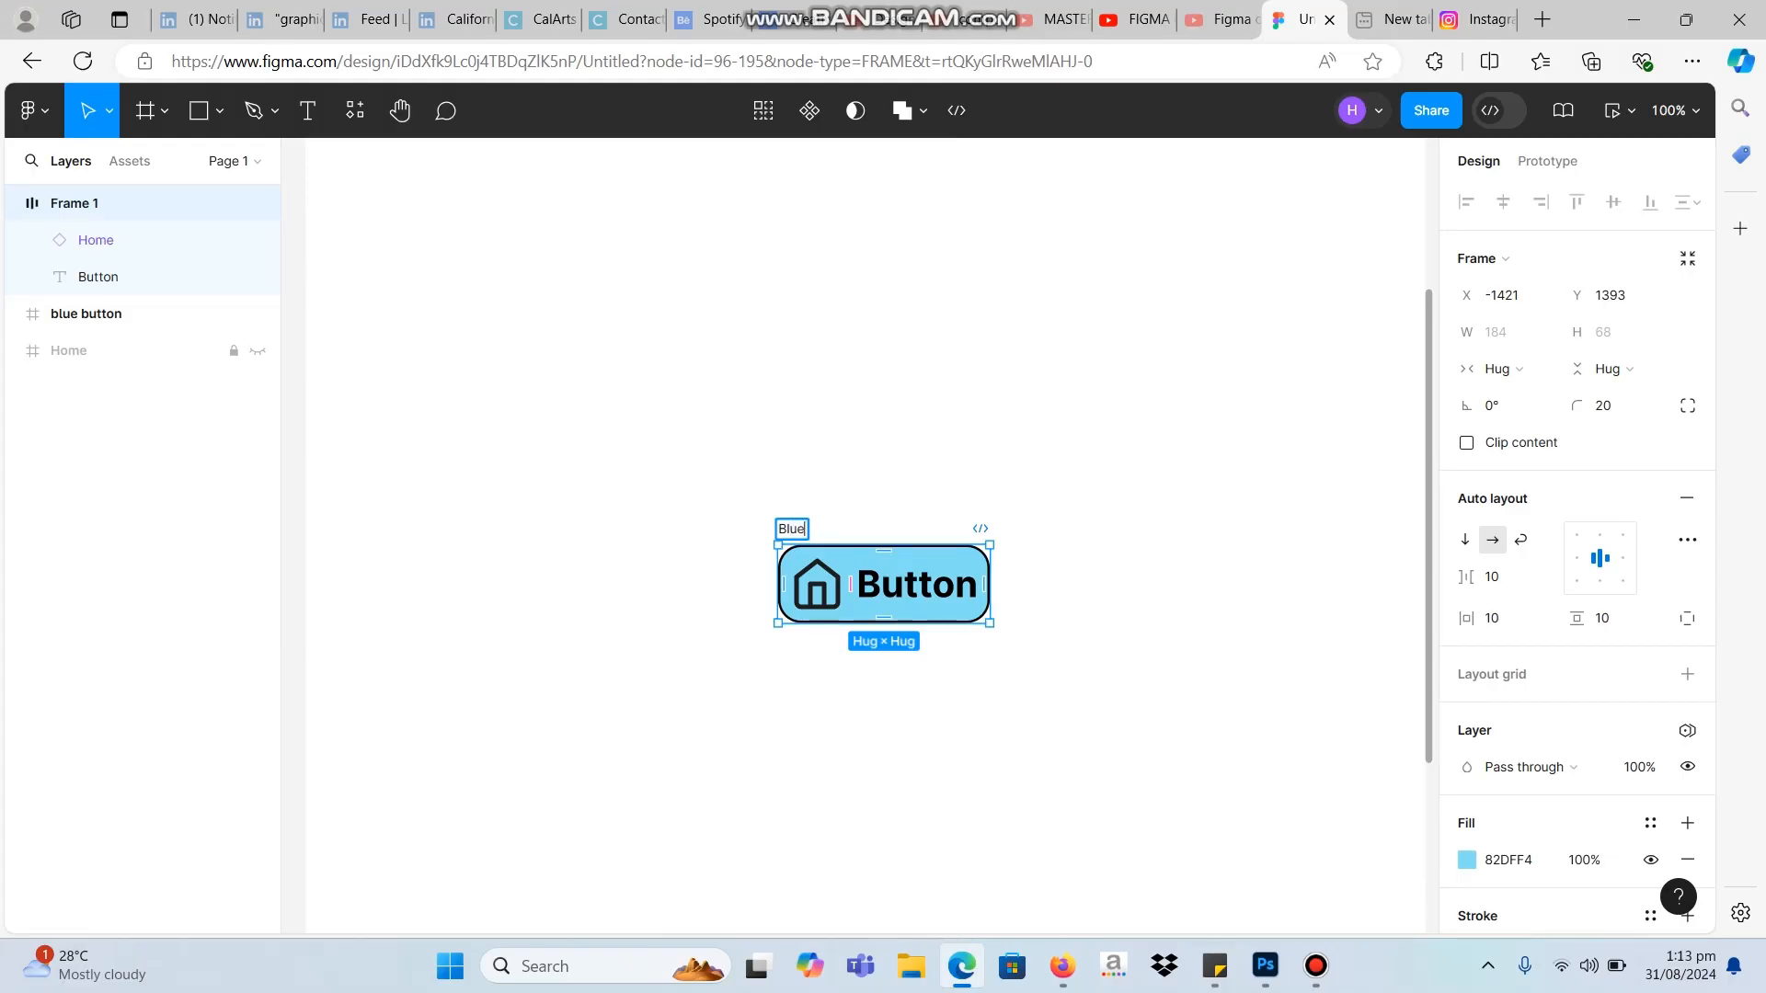
key("Return")
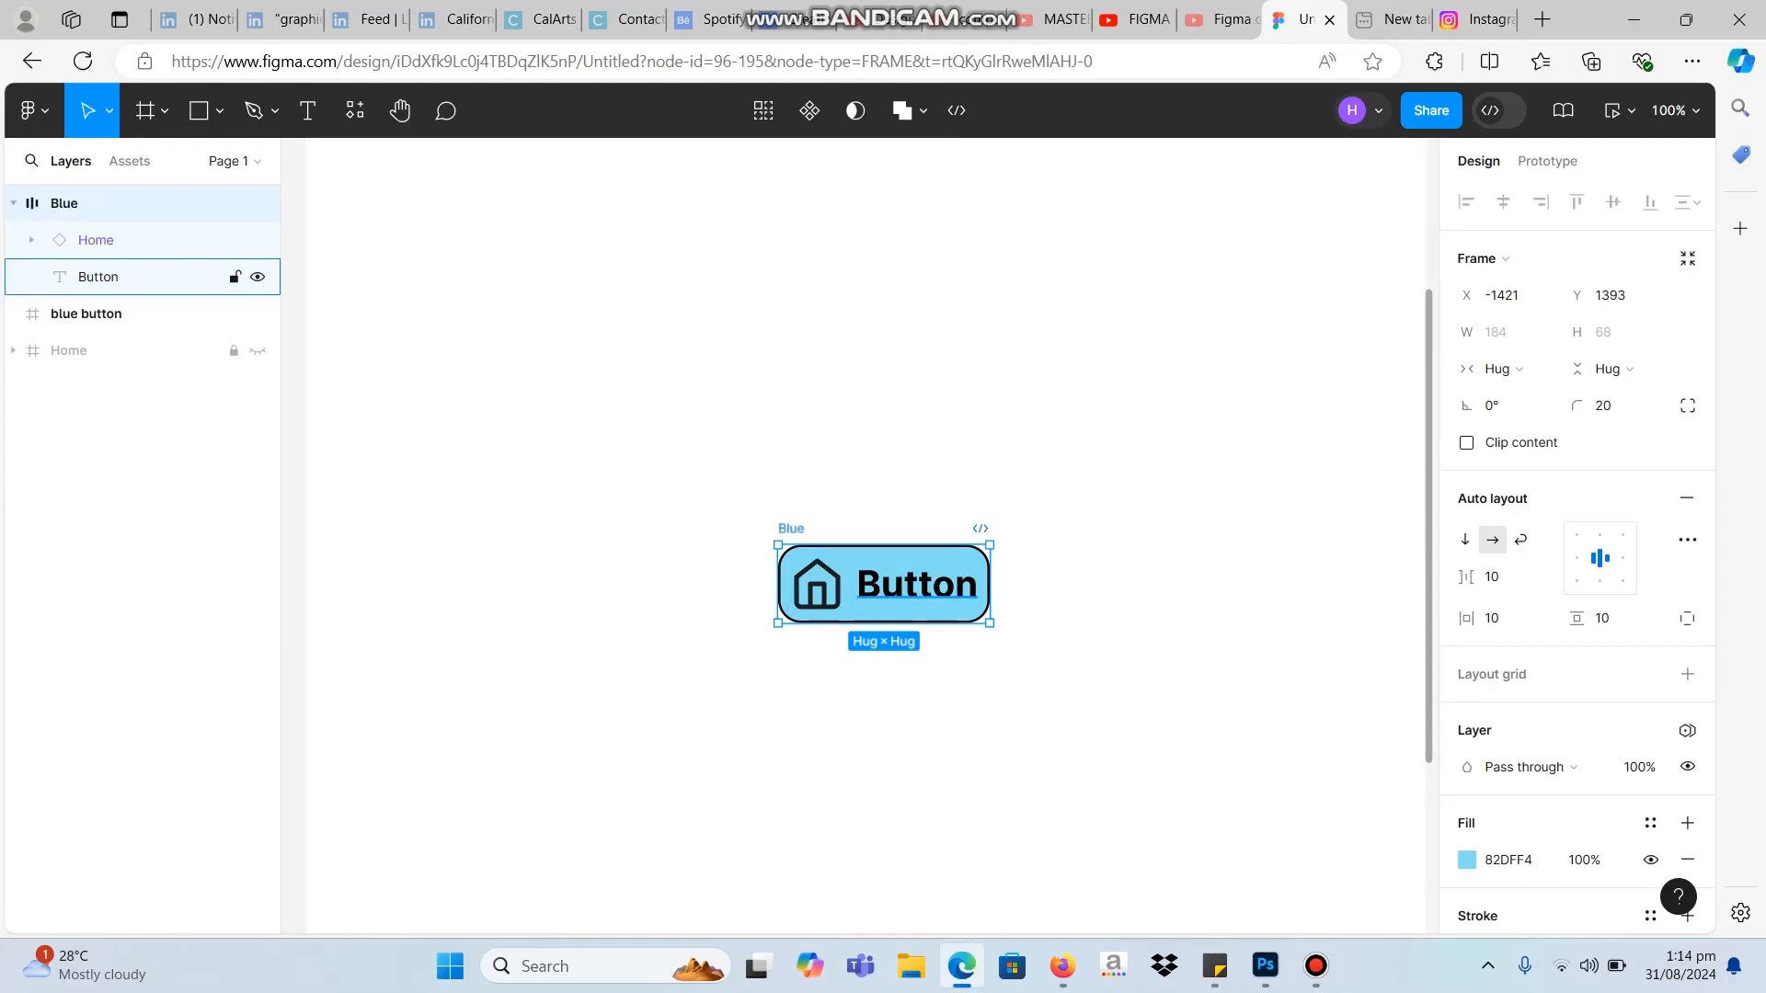
left_click(663, 506)
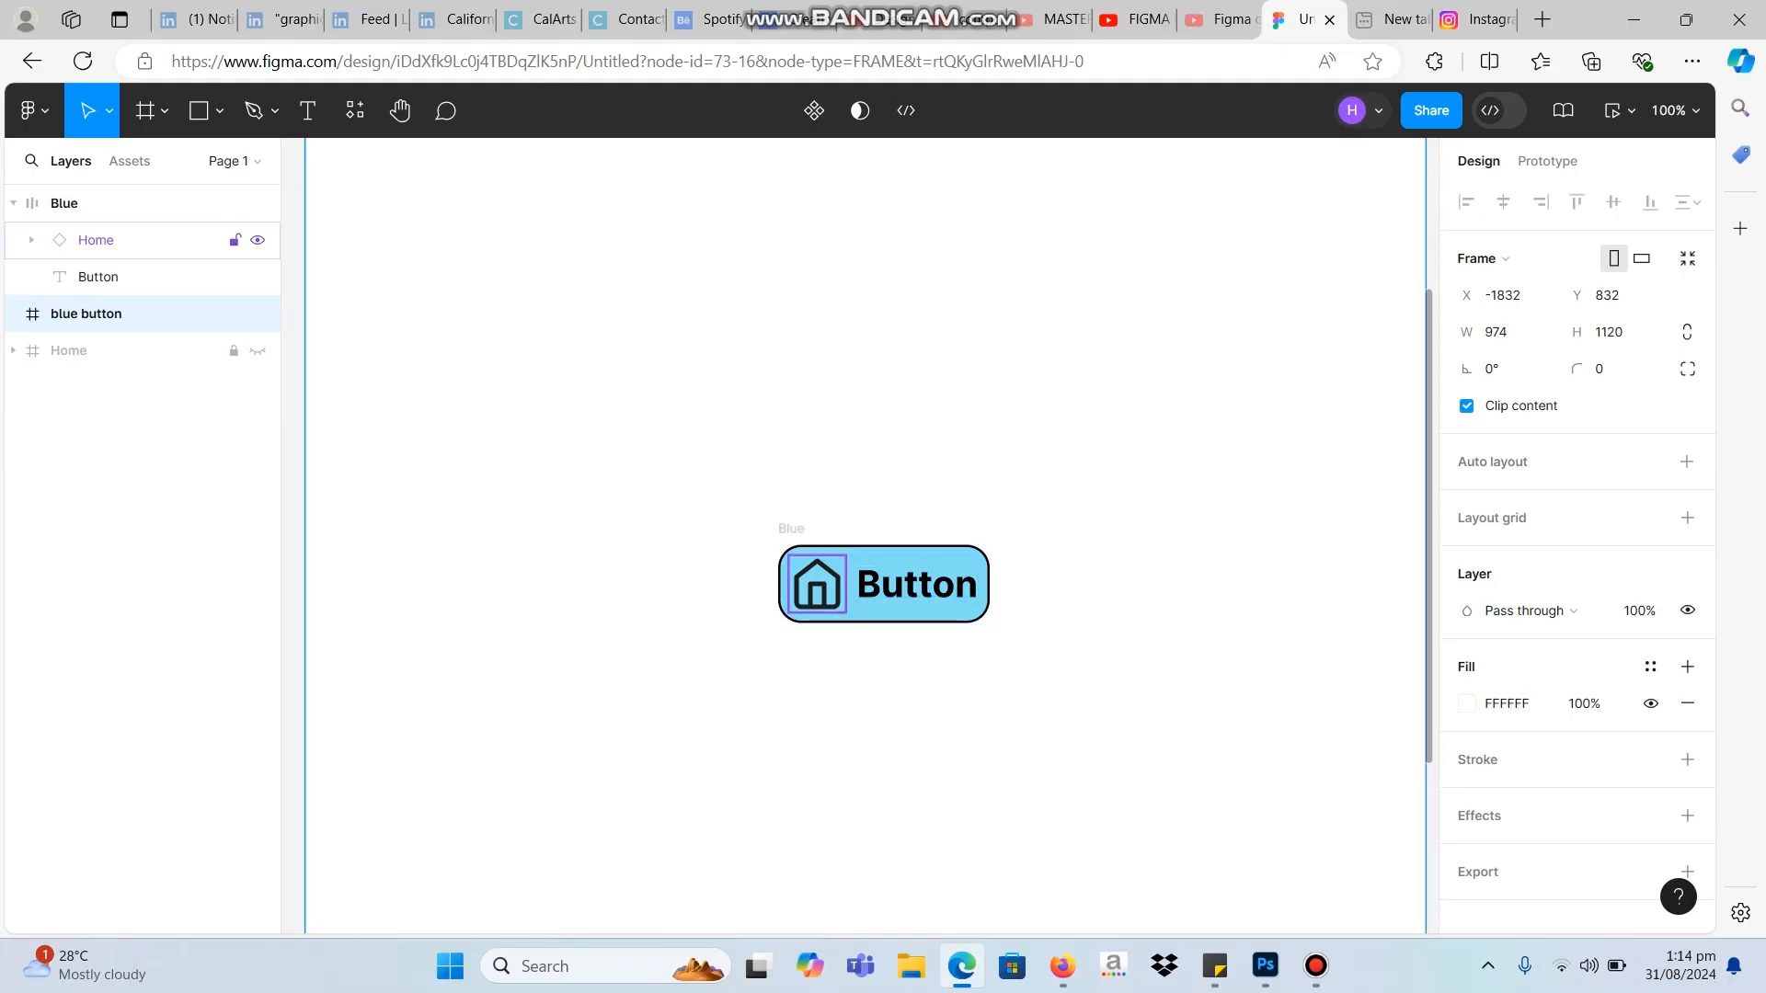
left_click(13, 204)
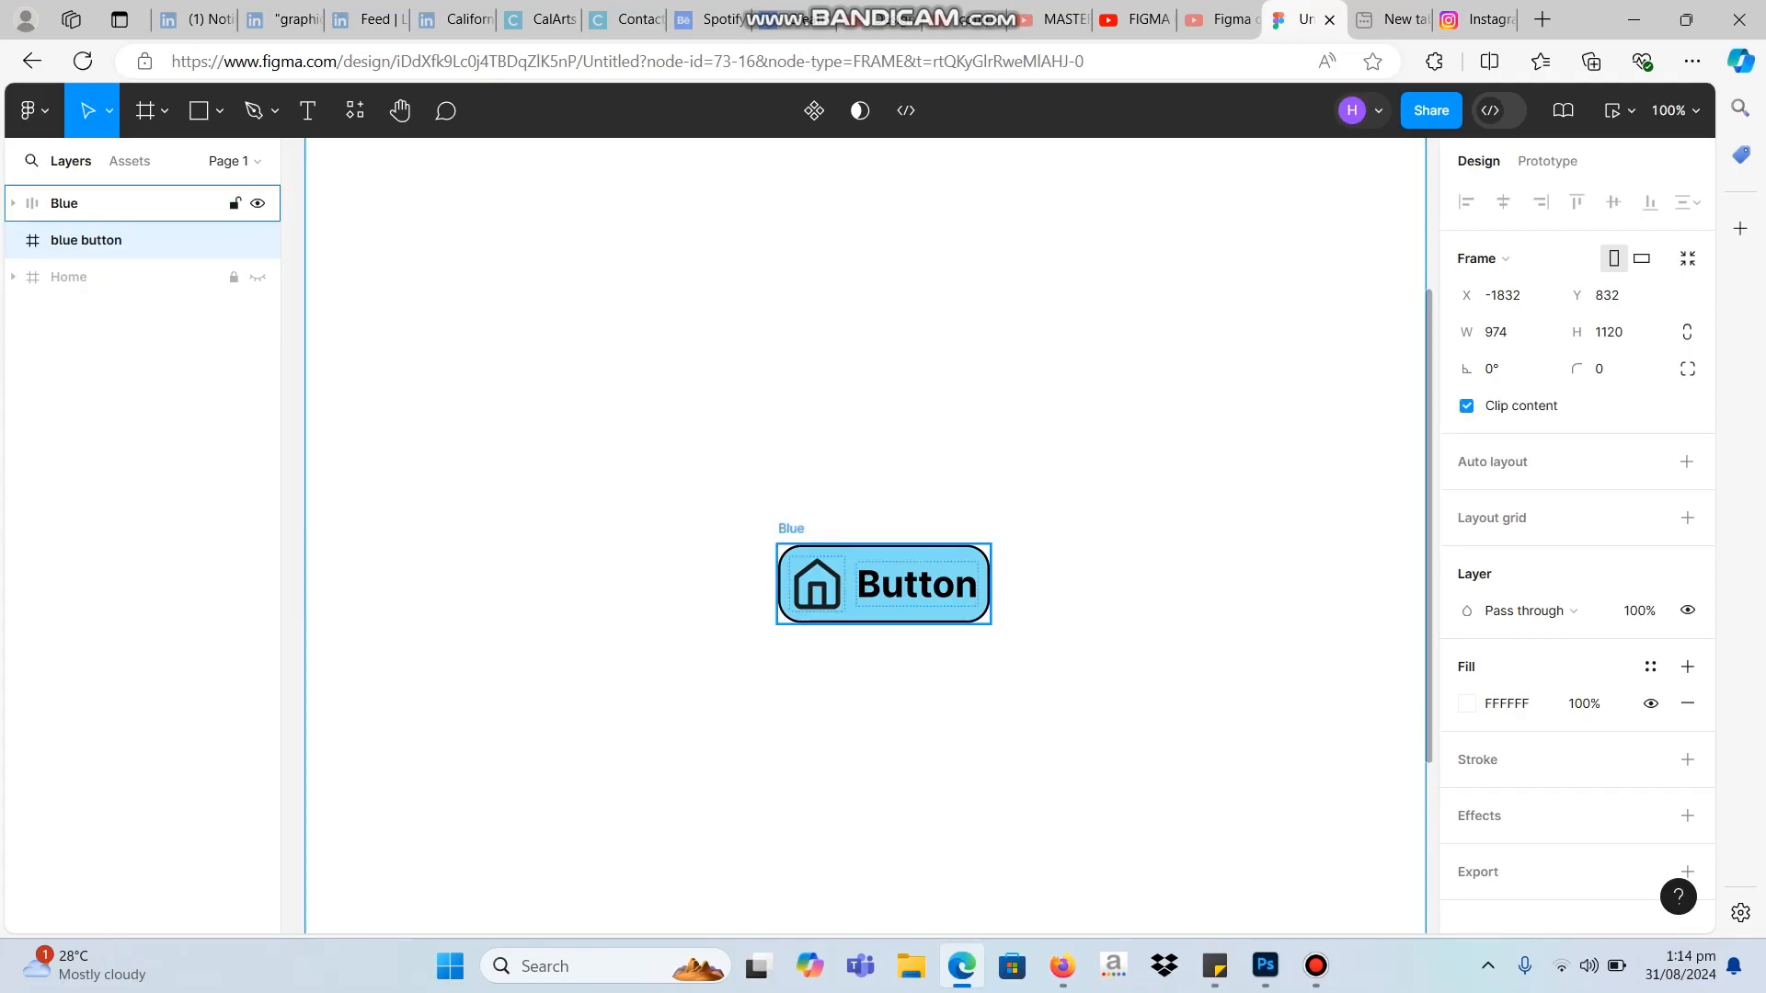
left_click(101, 203)
key("ctrl+z")
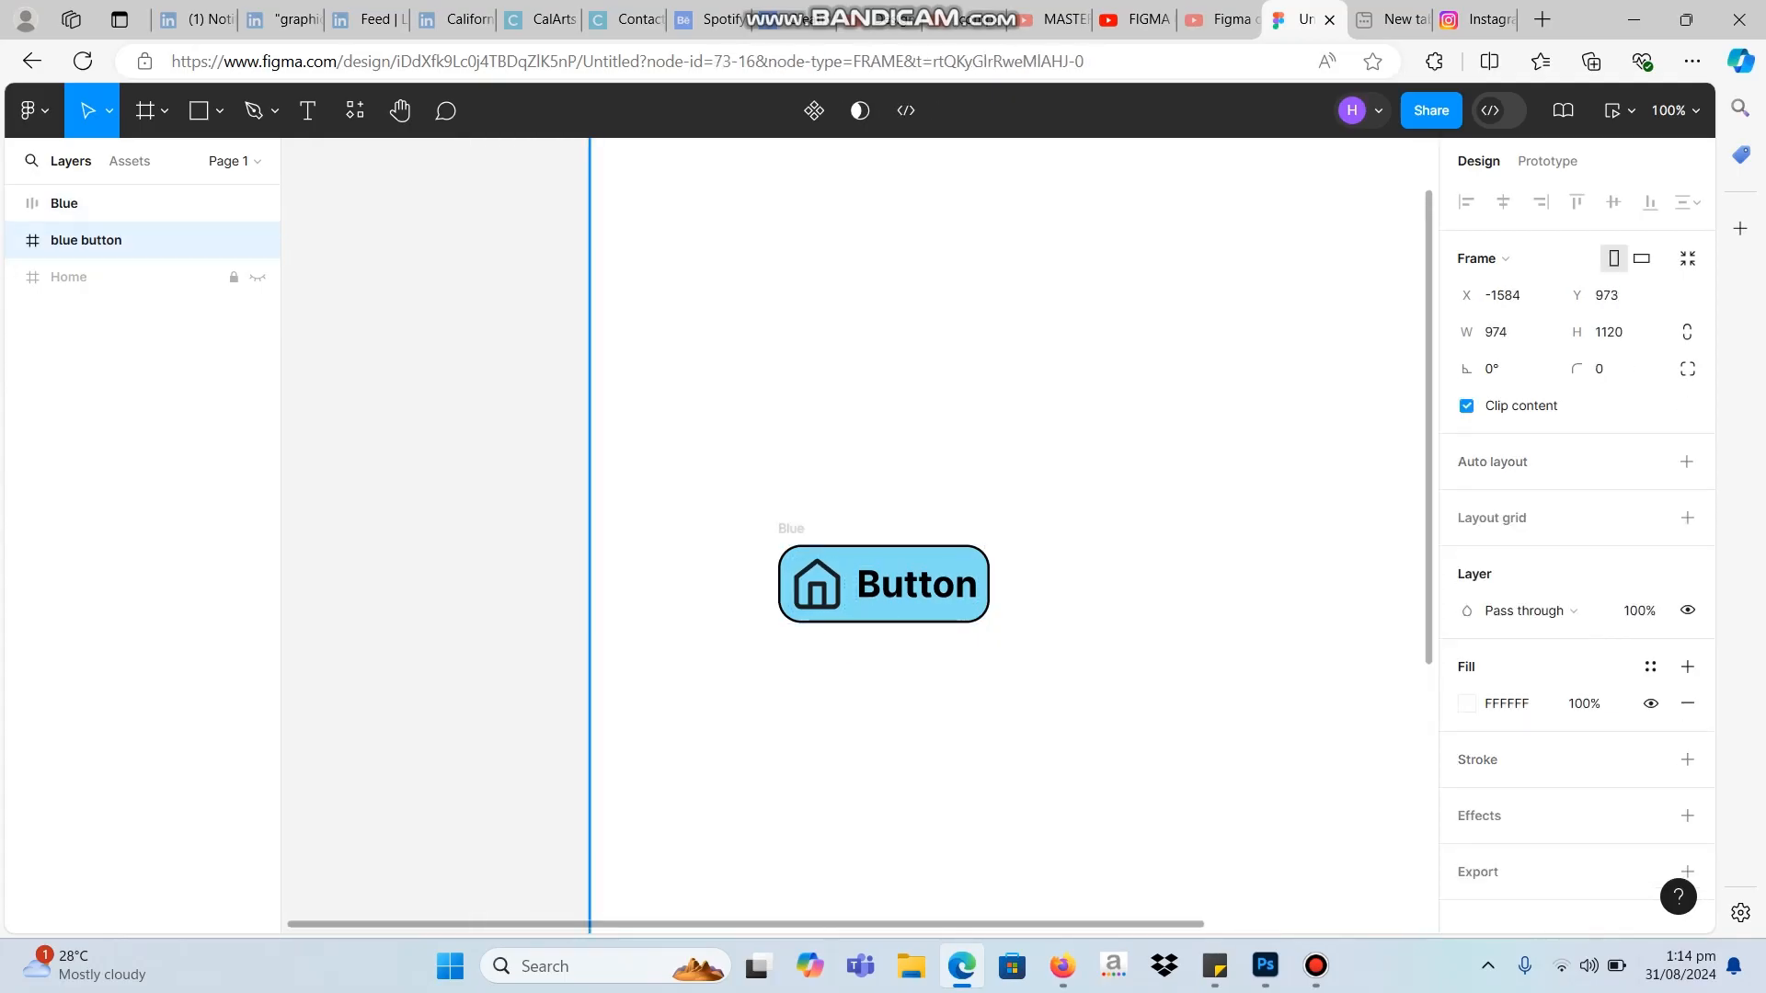
key("ctrl+shift+z")
left_click_drag(644, 405, 644, 459)
Expand the Blue button's layers and convert the button into a component.
left_click(865, 585)
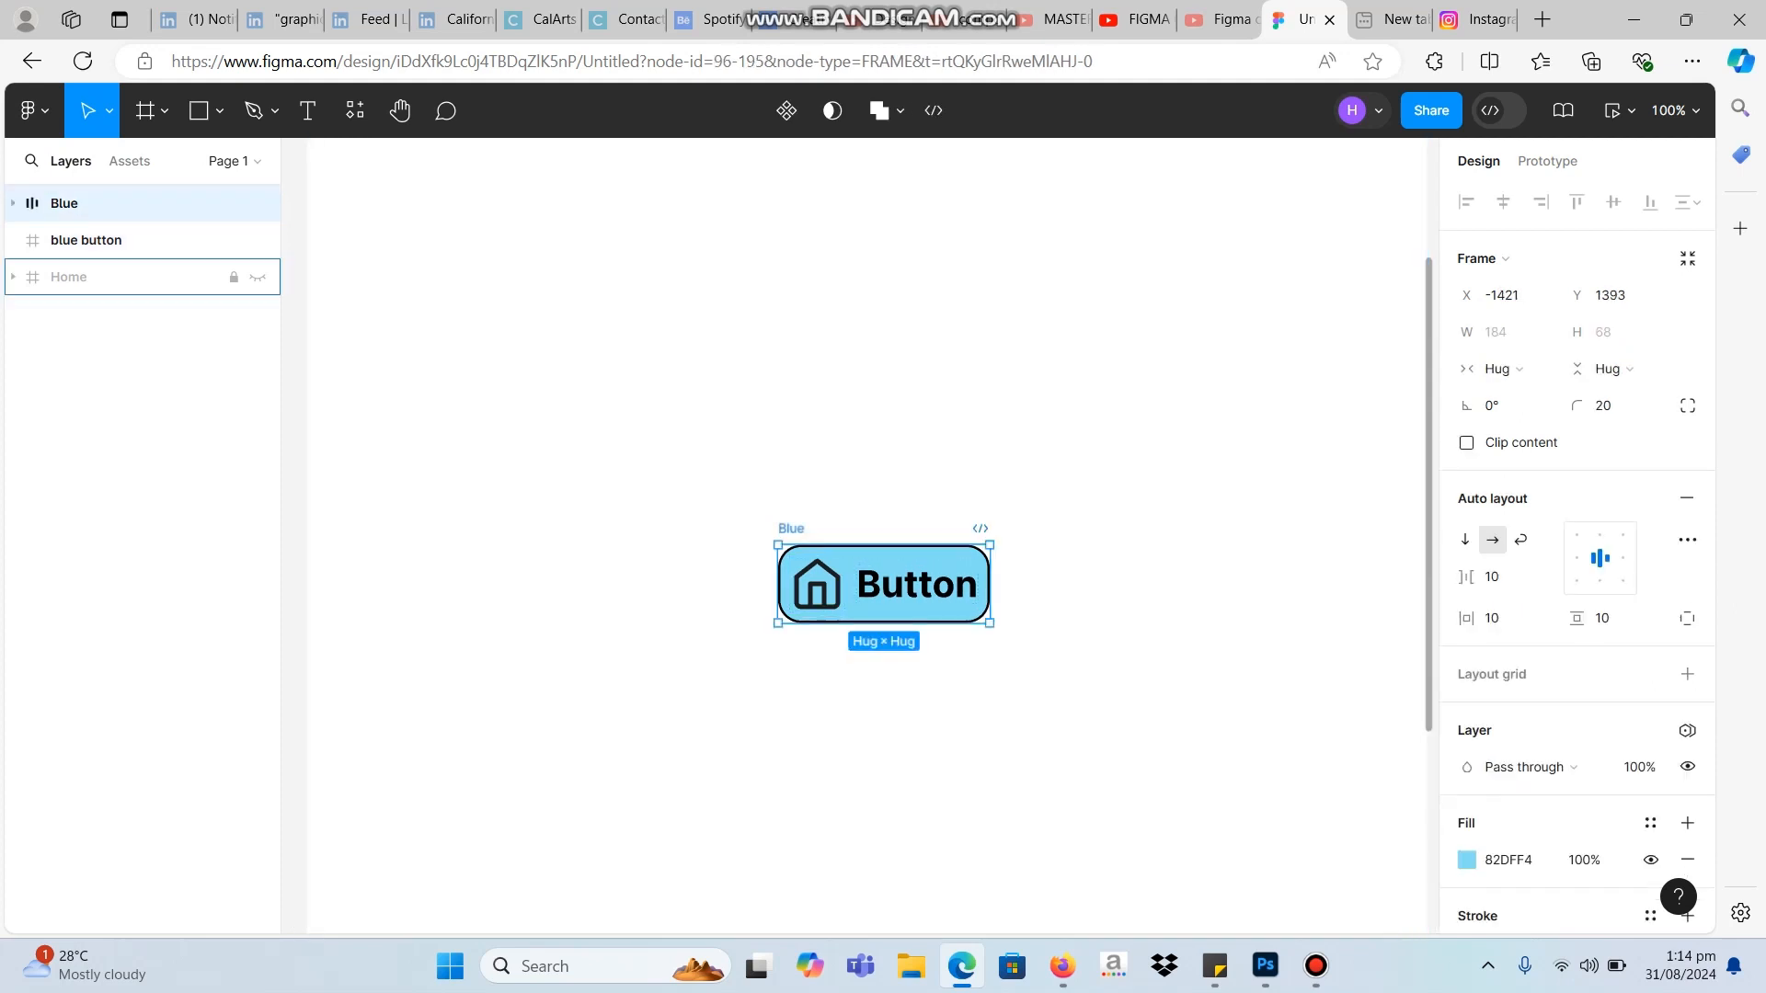
left_click(13, 204)
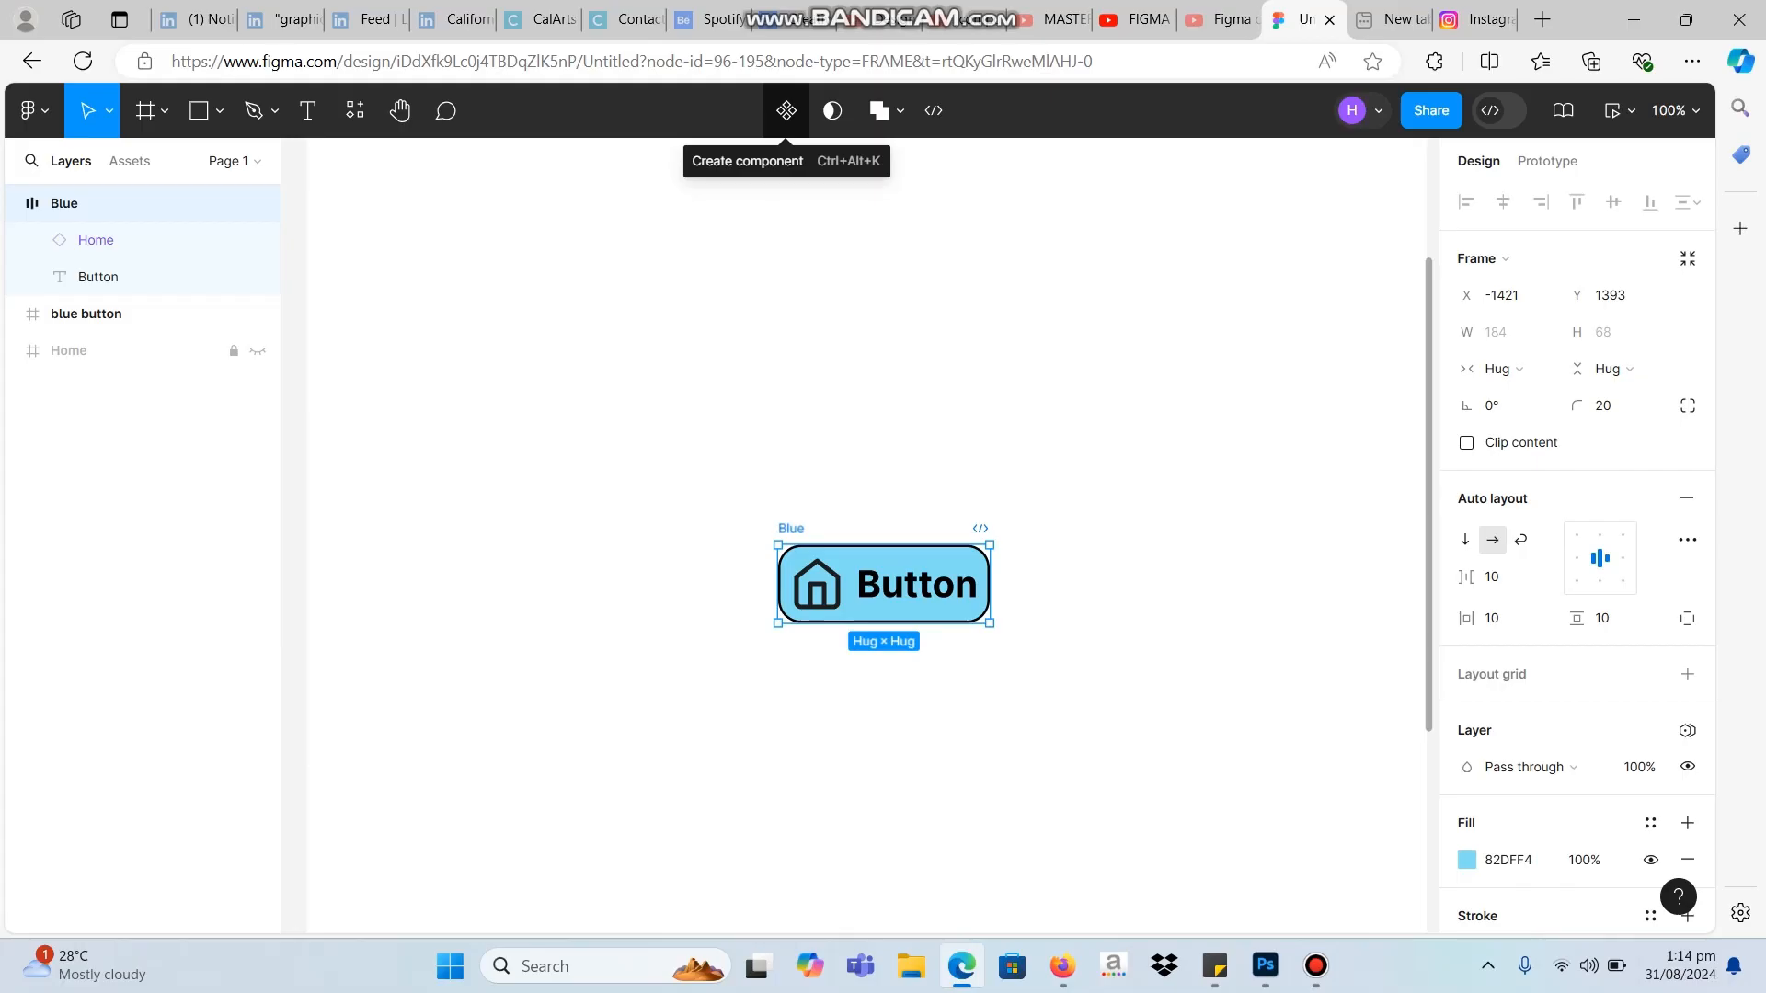
right_click(942, 587)
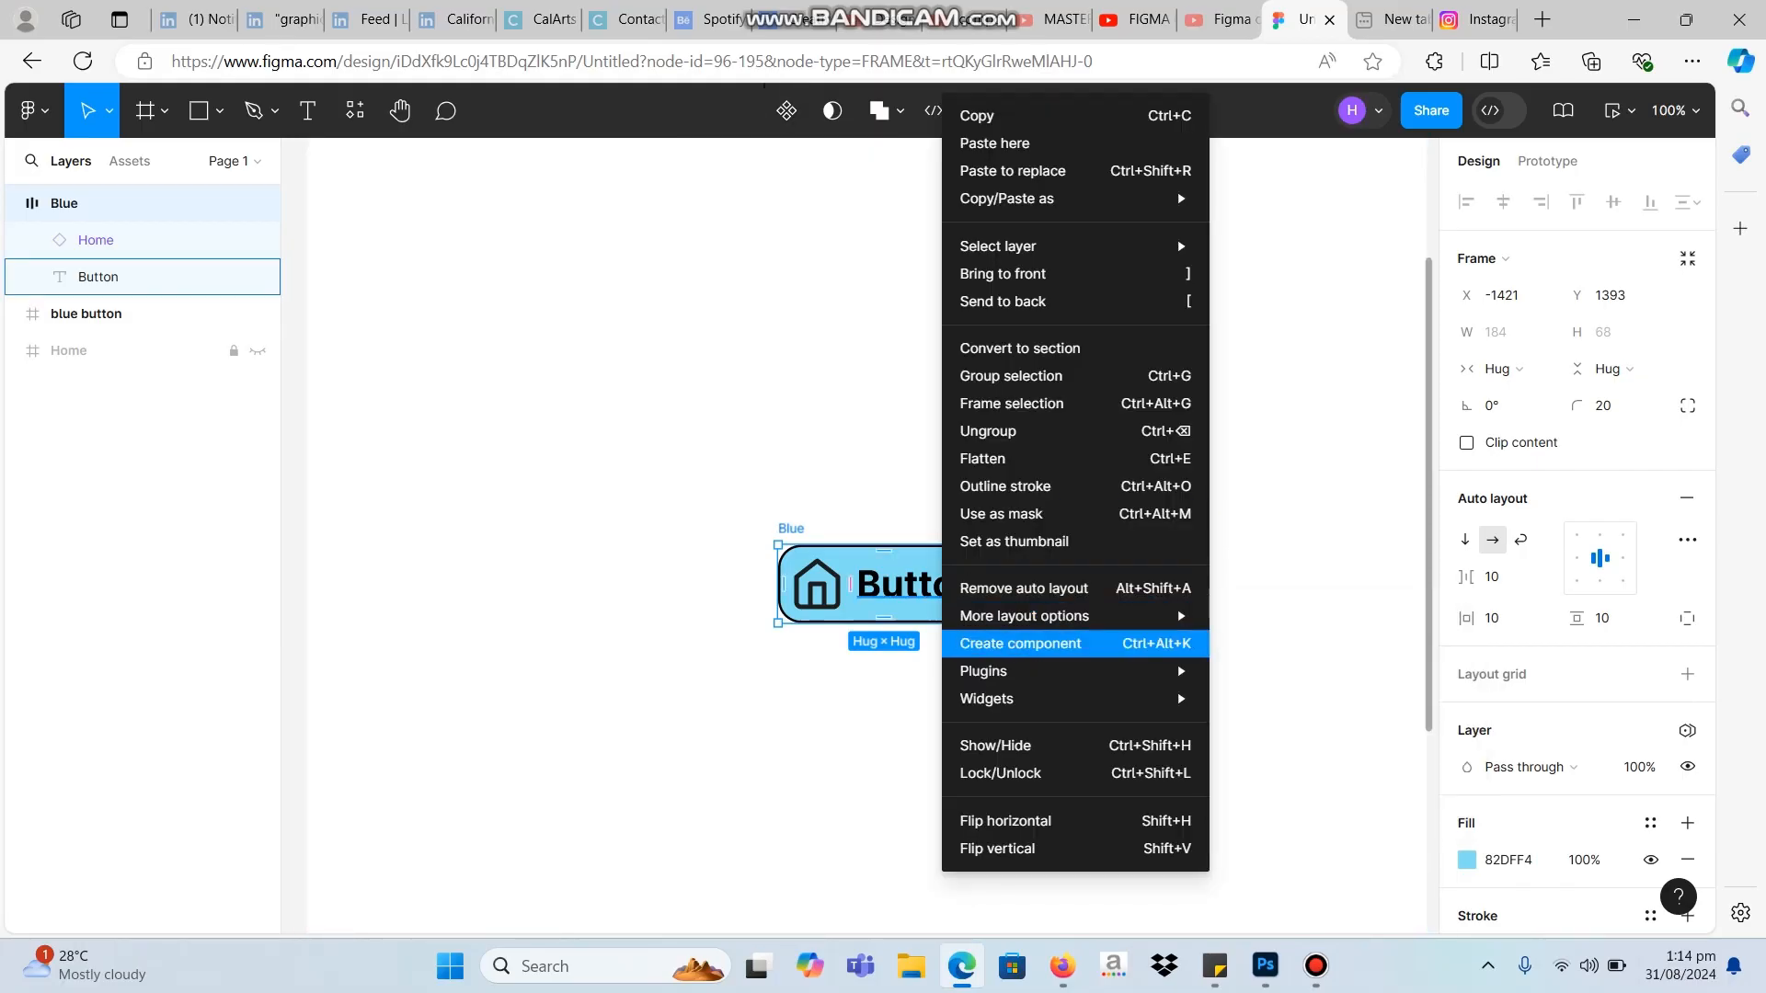
left_click(1021, 643)
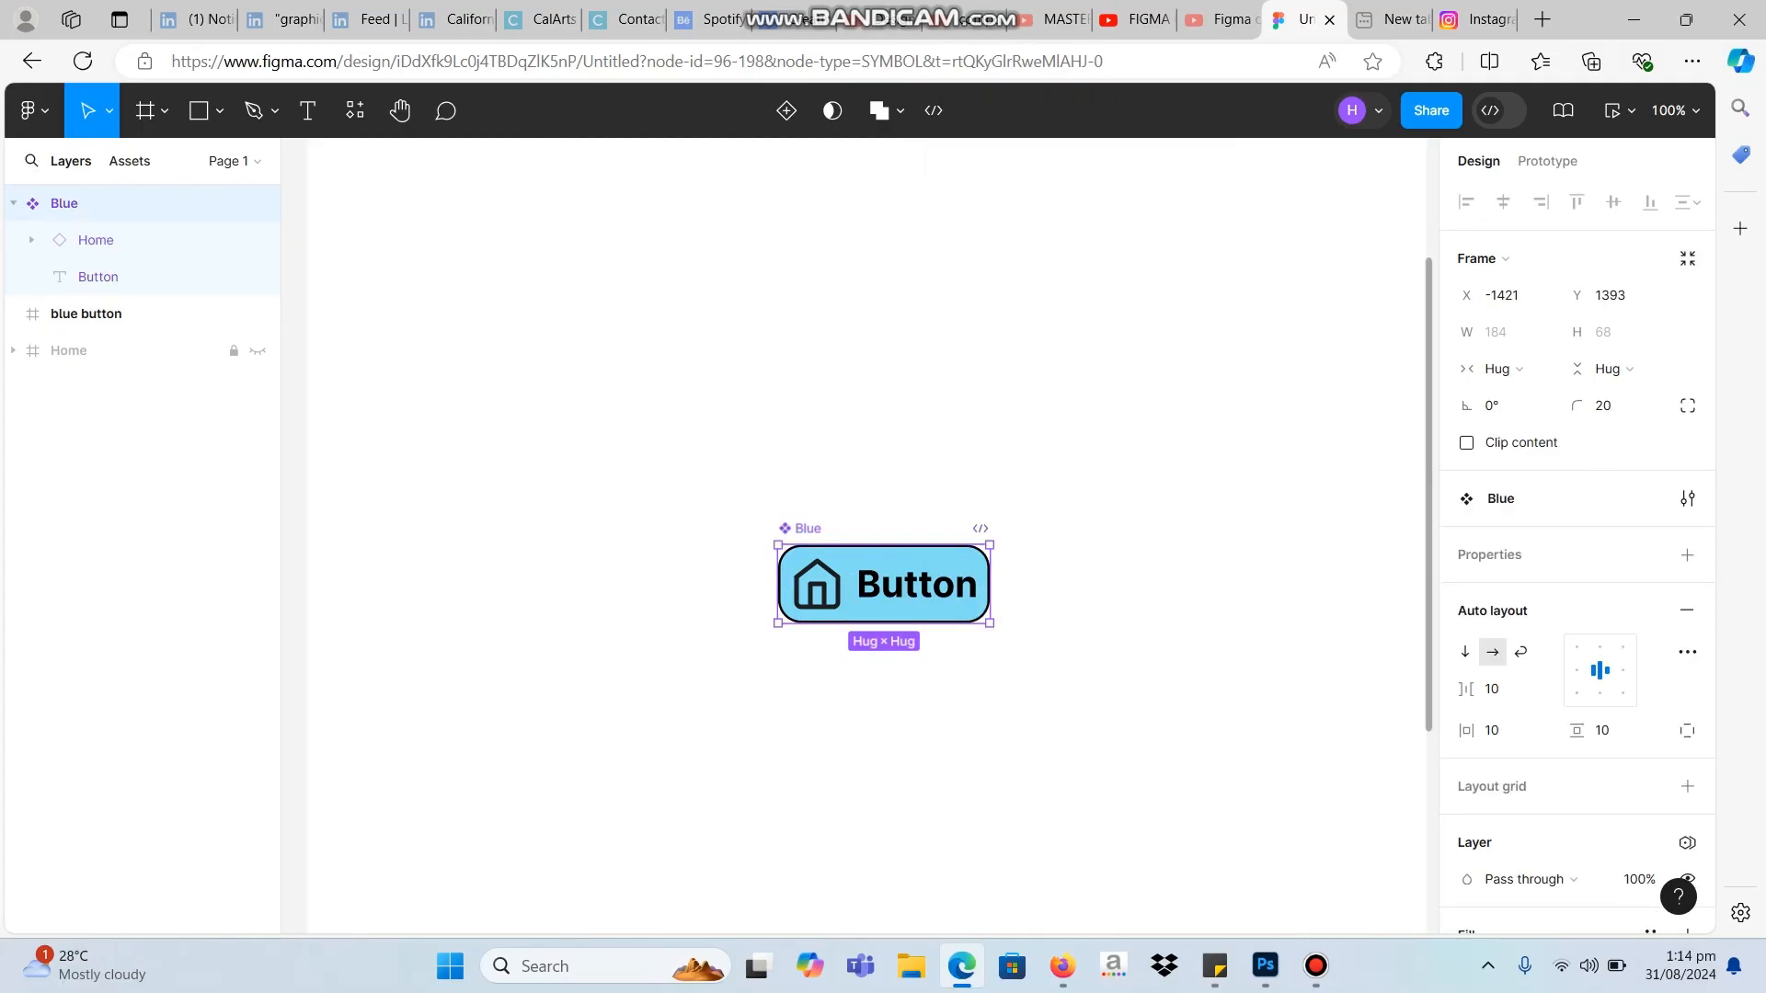
Clear the asset search and place an instance of the Blue component directly below the original, at about Y 1527.
left_click(130, 161)
left_click(216, 208)
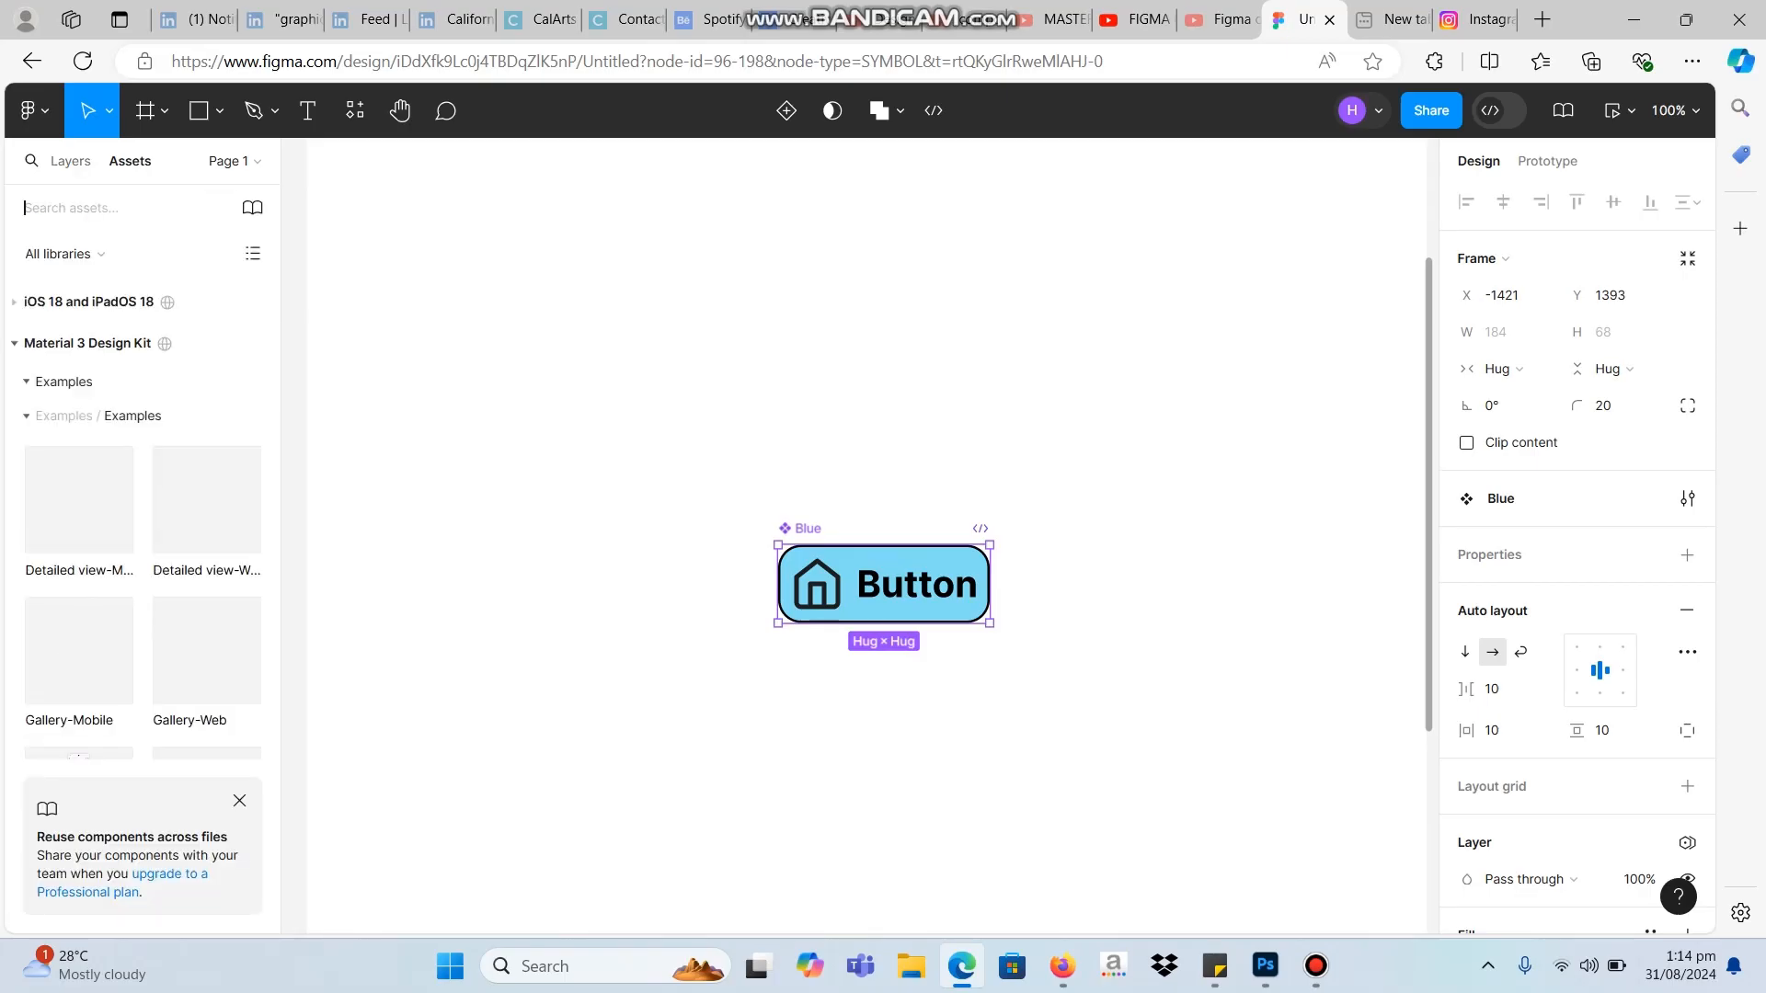
left_click(71, 161)
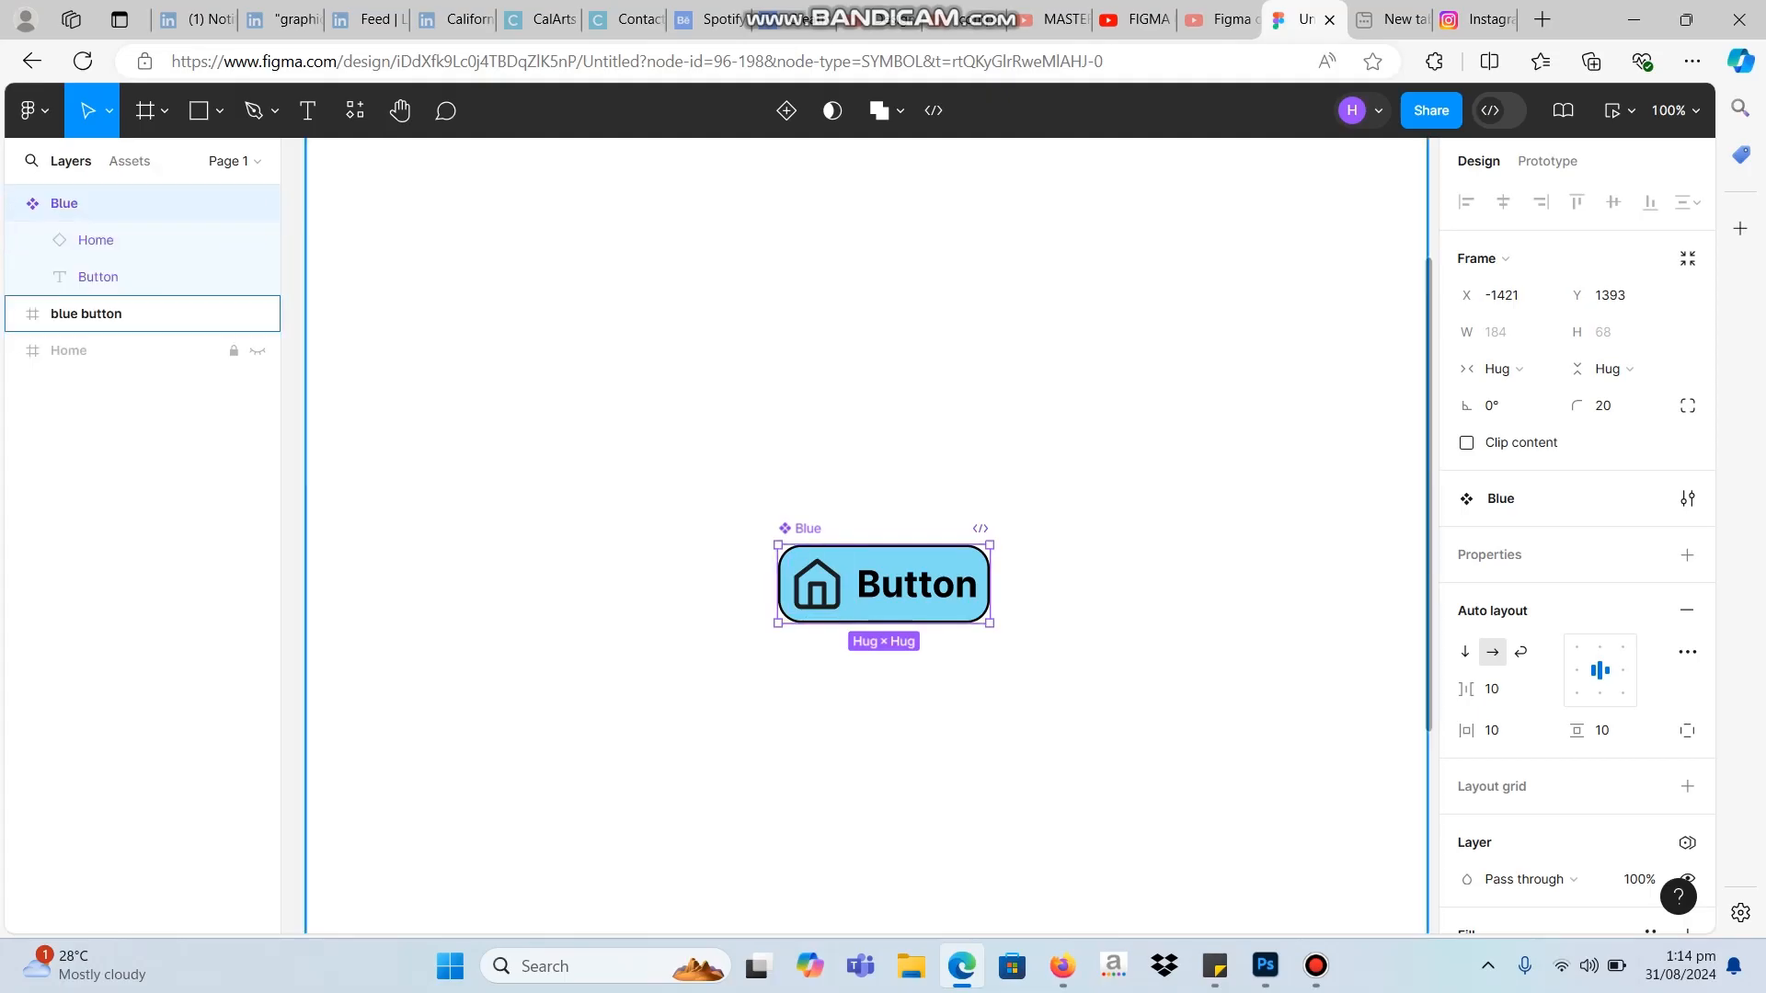
left_click_drag(883, 585, 883, 738)
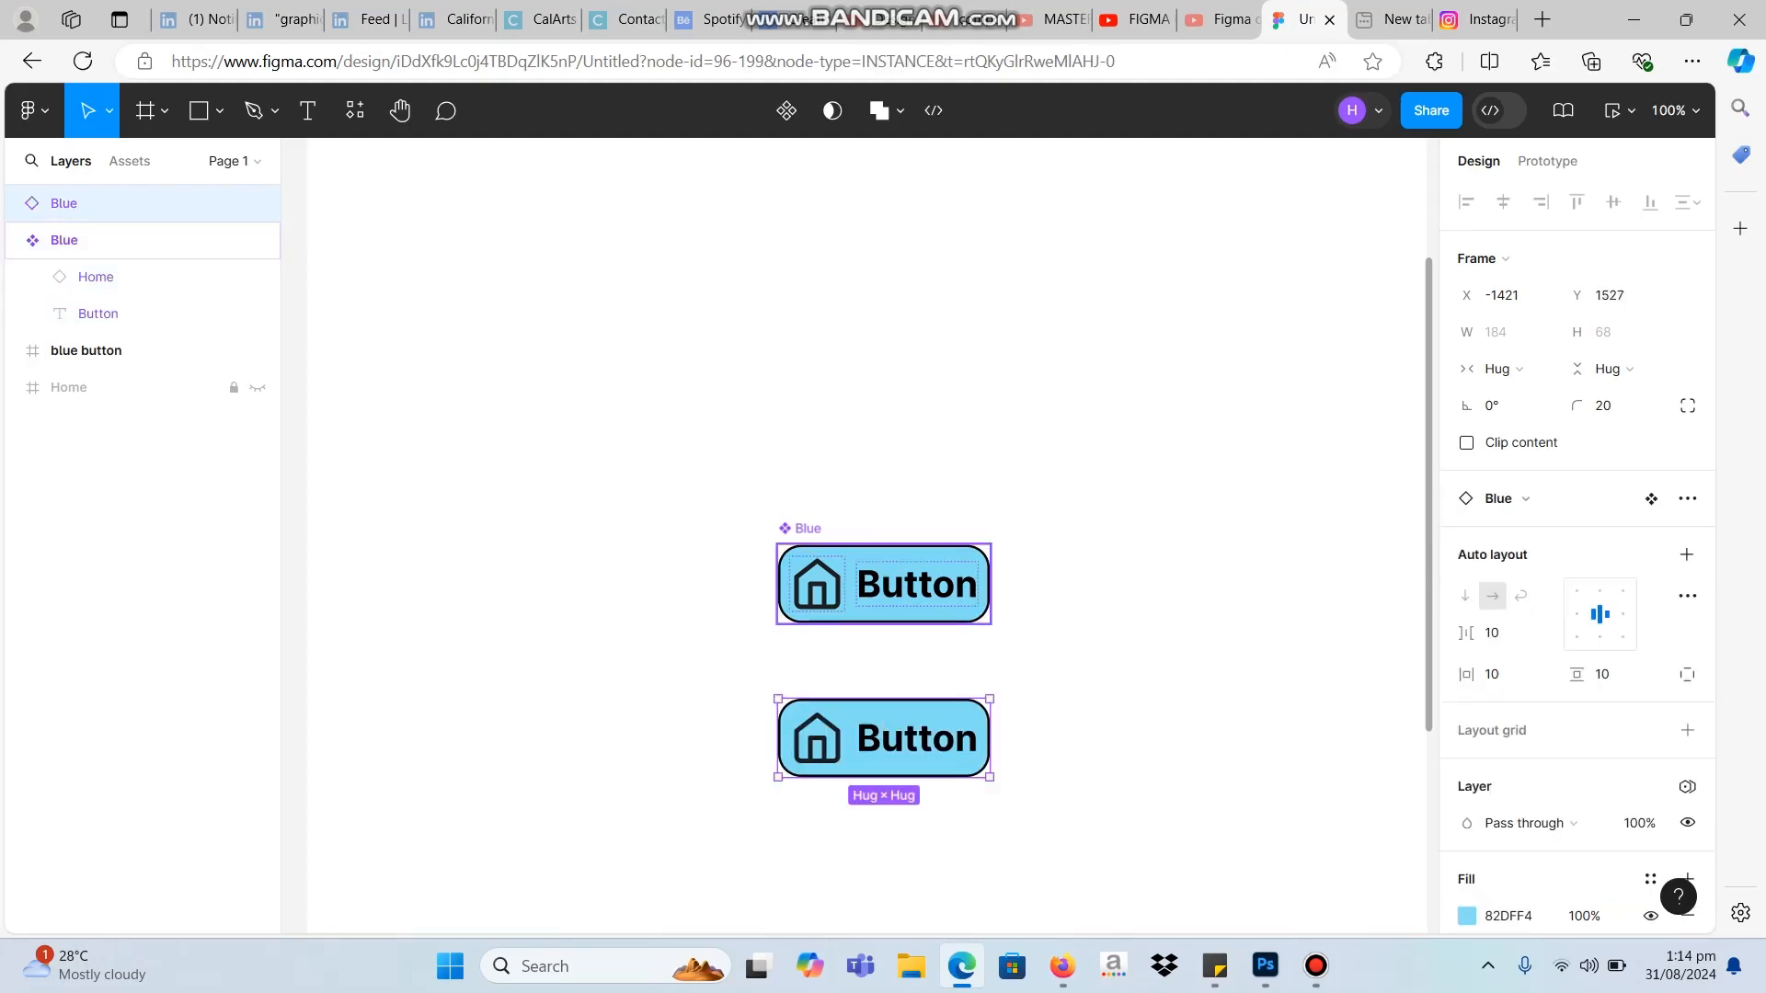
Change the fill of the main Blue component to the dark teal 217688.
left_click(883, 585)
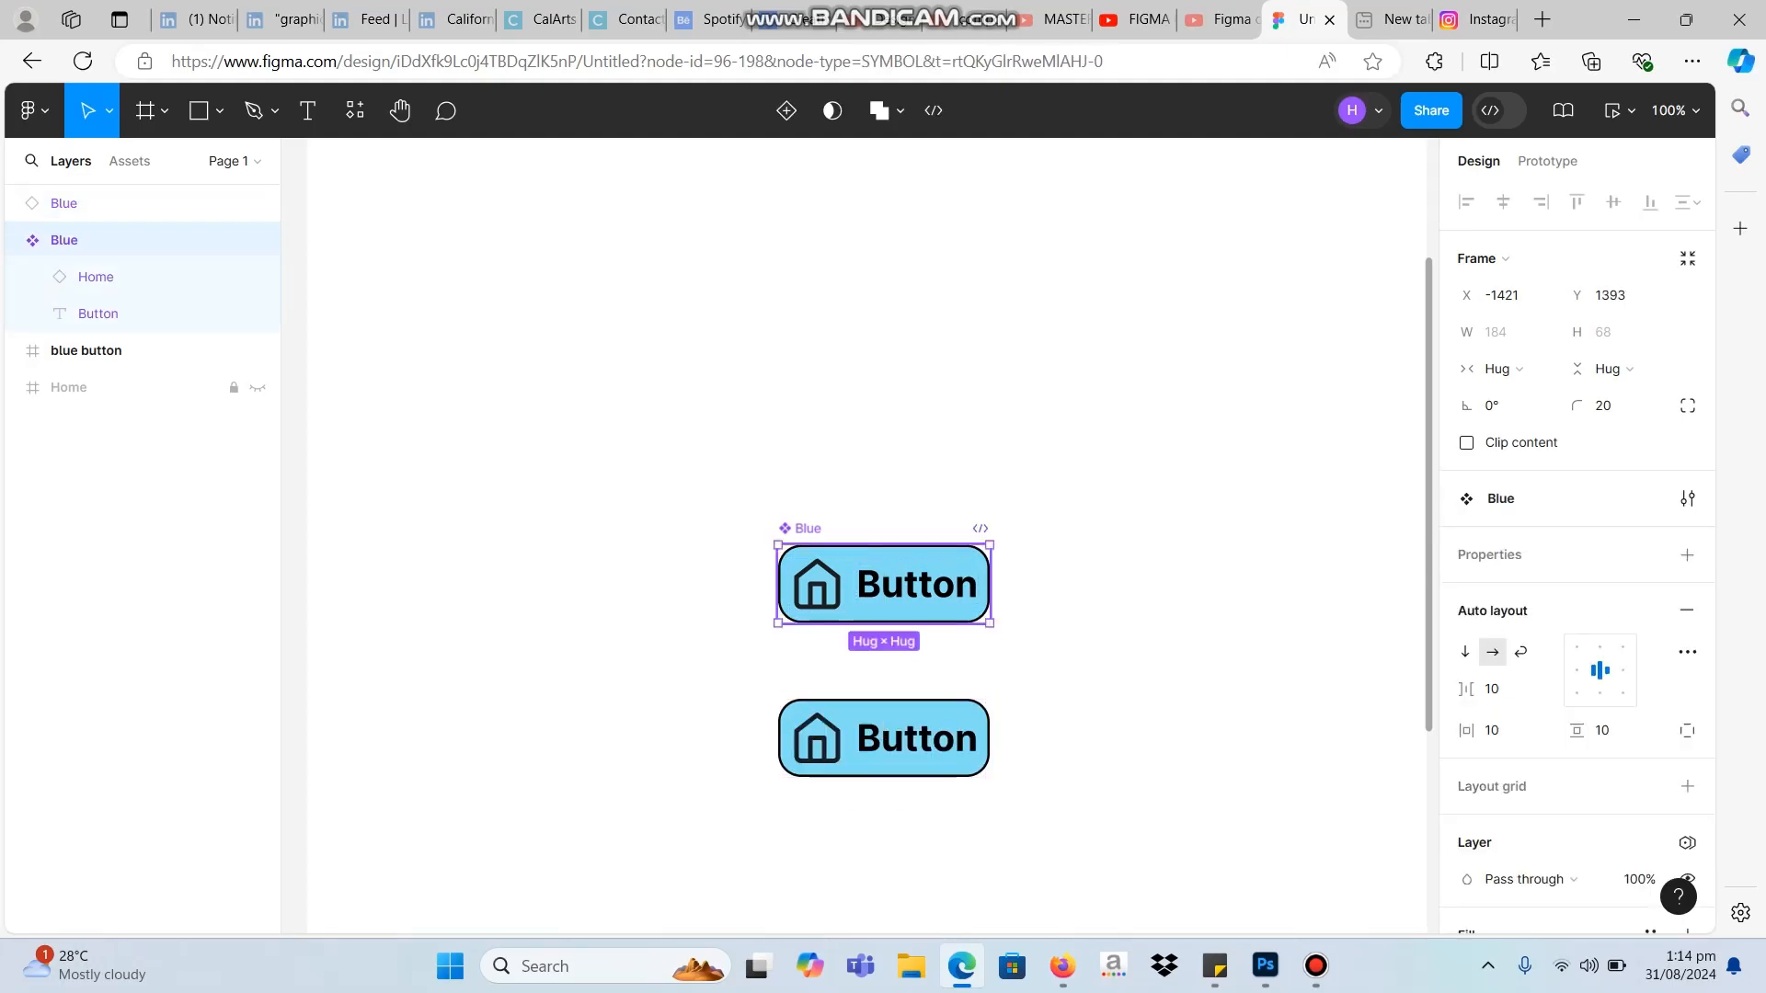
left_click_drag(1030, 662, 888, 484)
scroll(1573, 552, "down", 4)
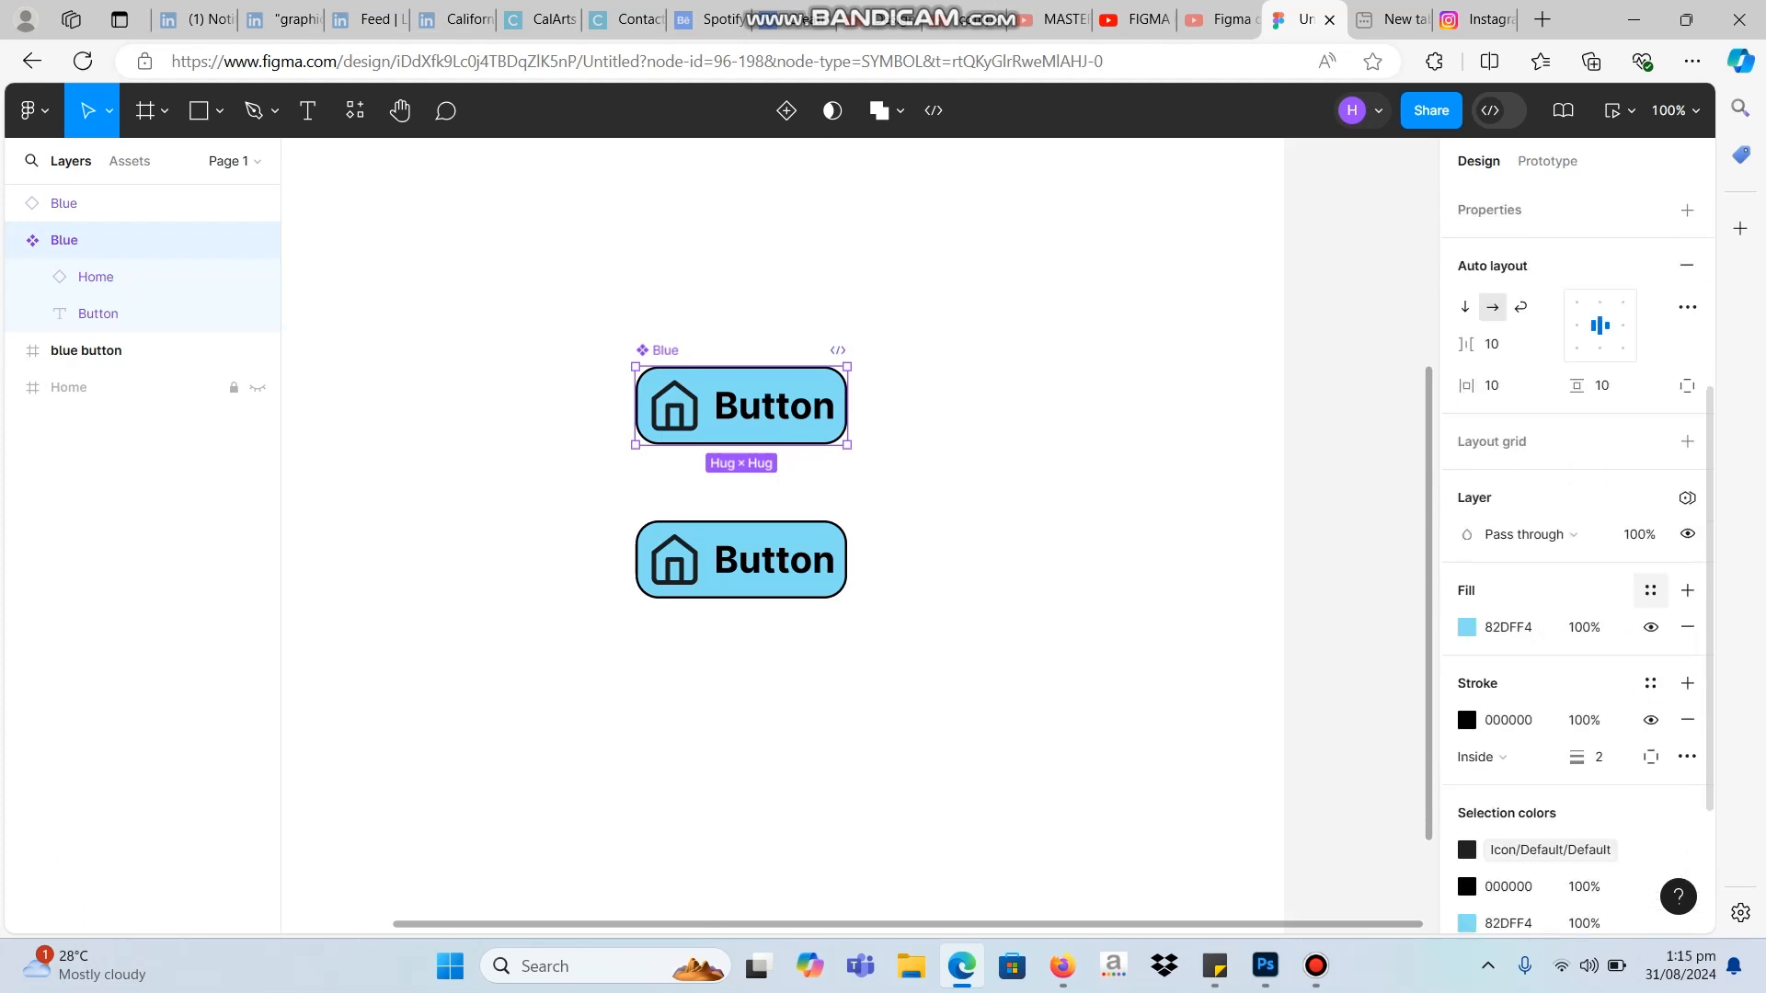
left_click(1467, 627)
left_click(1374, 467)
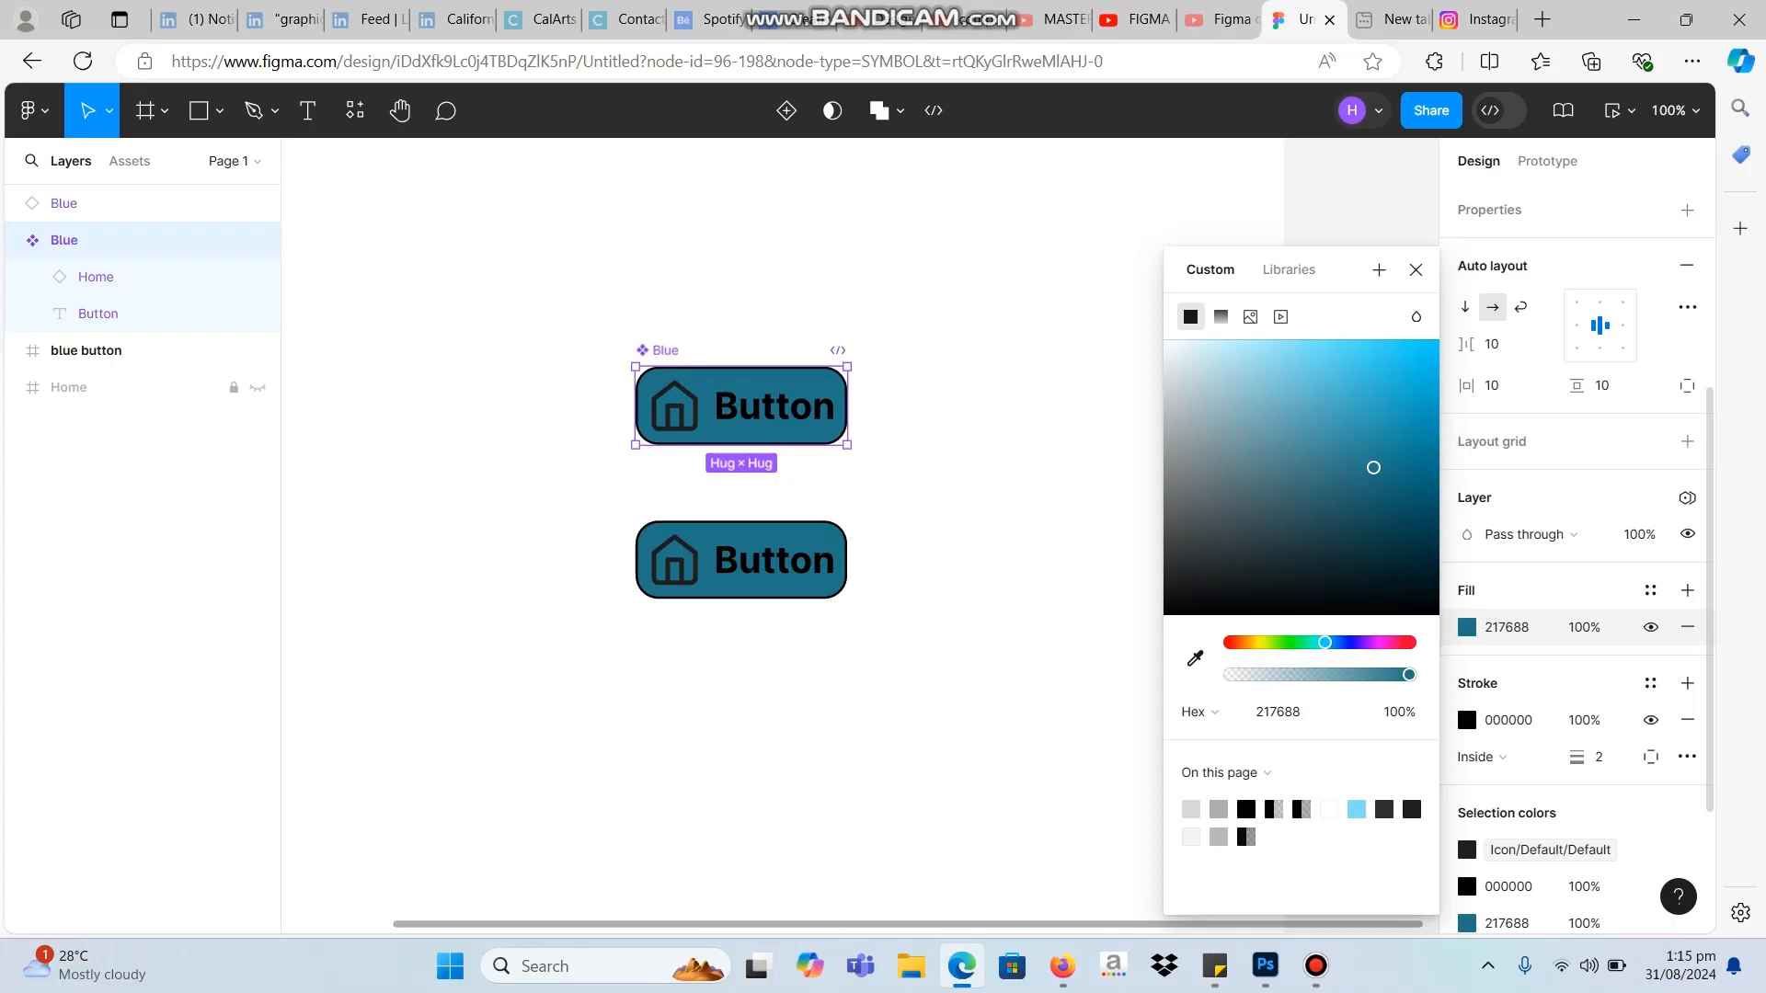
Change the fill of the main Blue component to the light blue A3EEFF.
left_click_drag(1373, 467, 1263, 340)
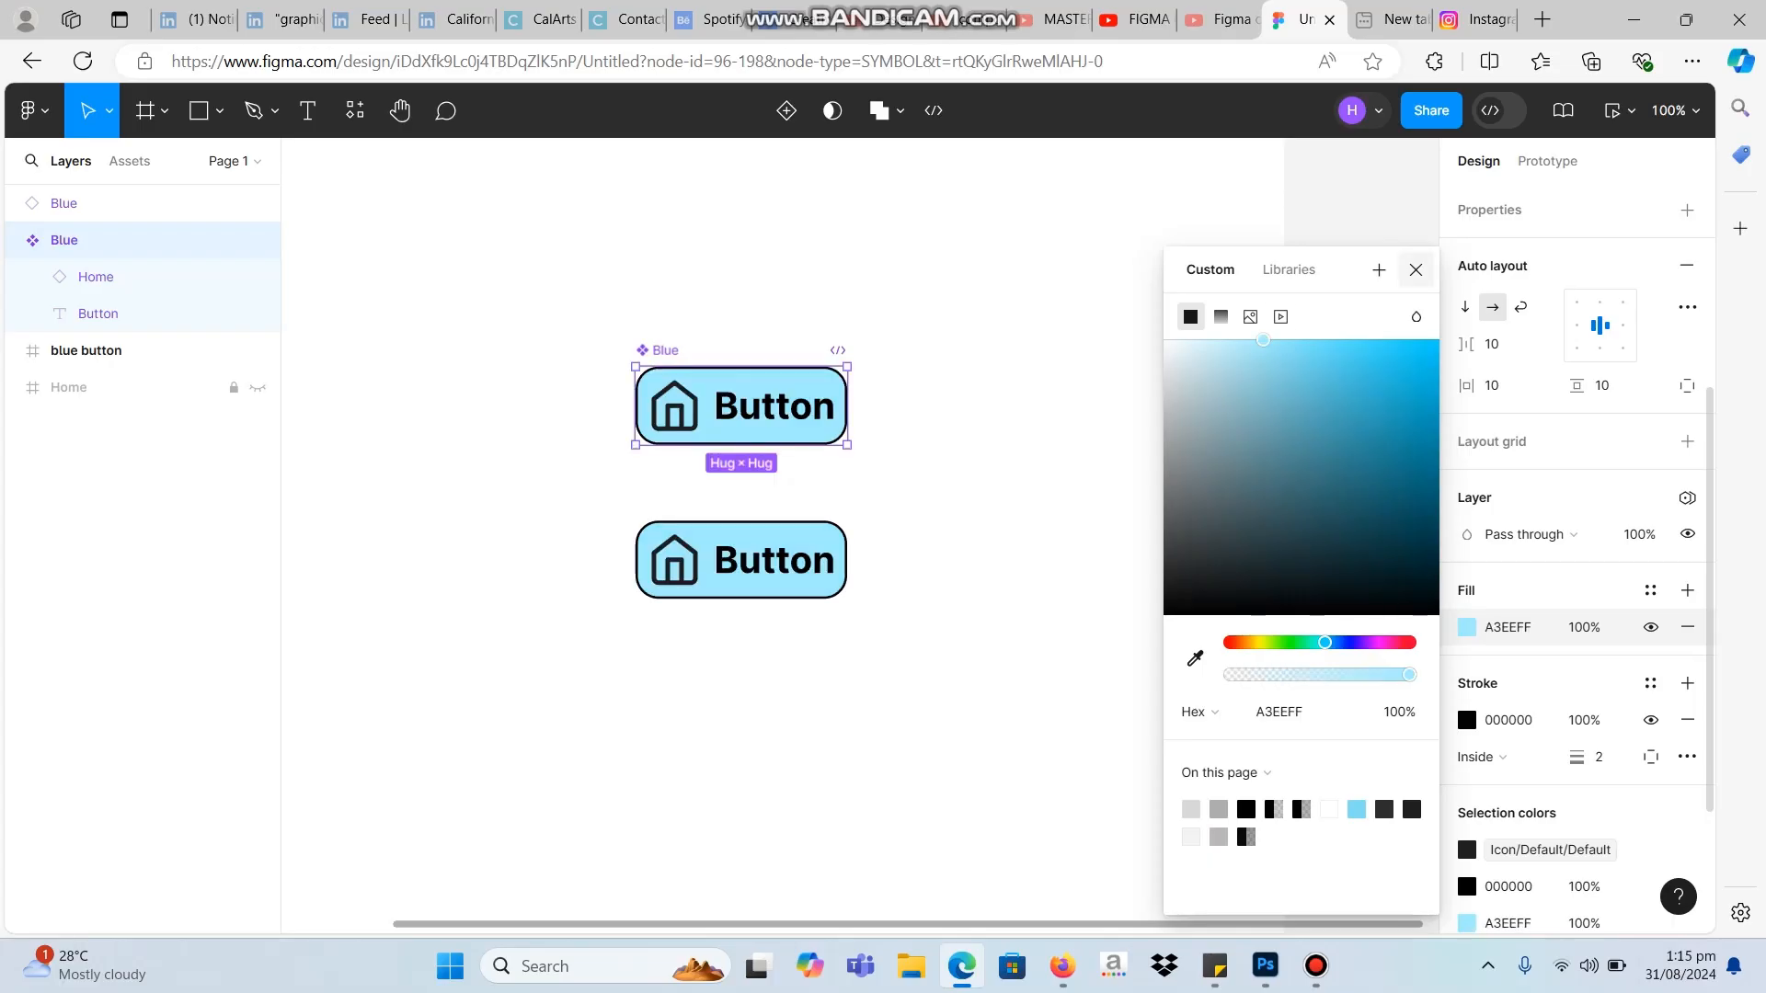
left_click(1415, 269)
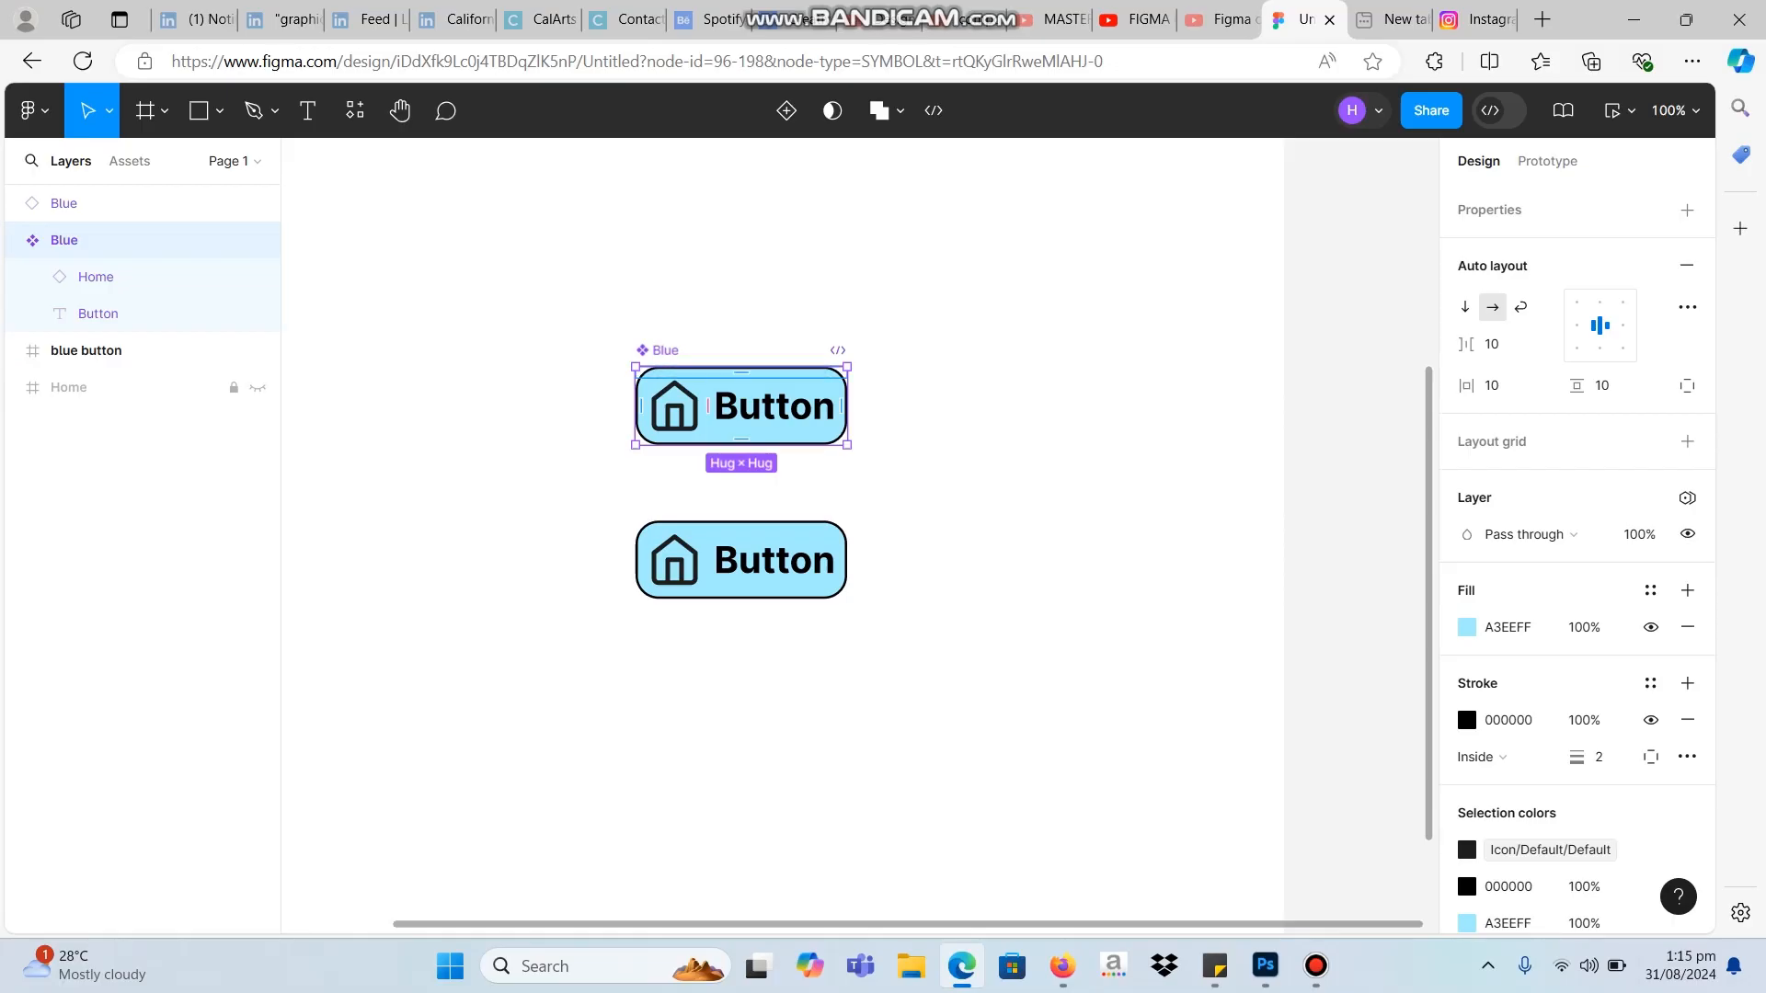
Move the main Blue component up and left to X -1449, Y 1323, and place its instance to the lower right of it.
left_click_drag(742, 405, 708, 326)
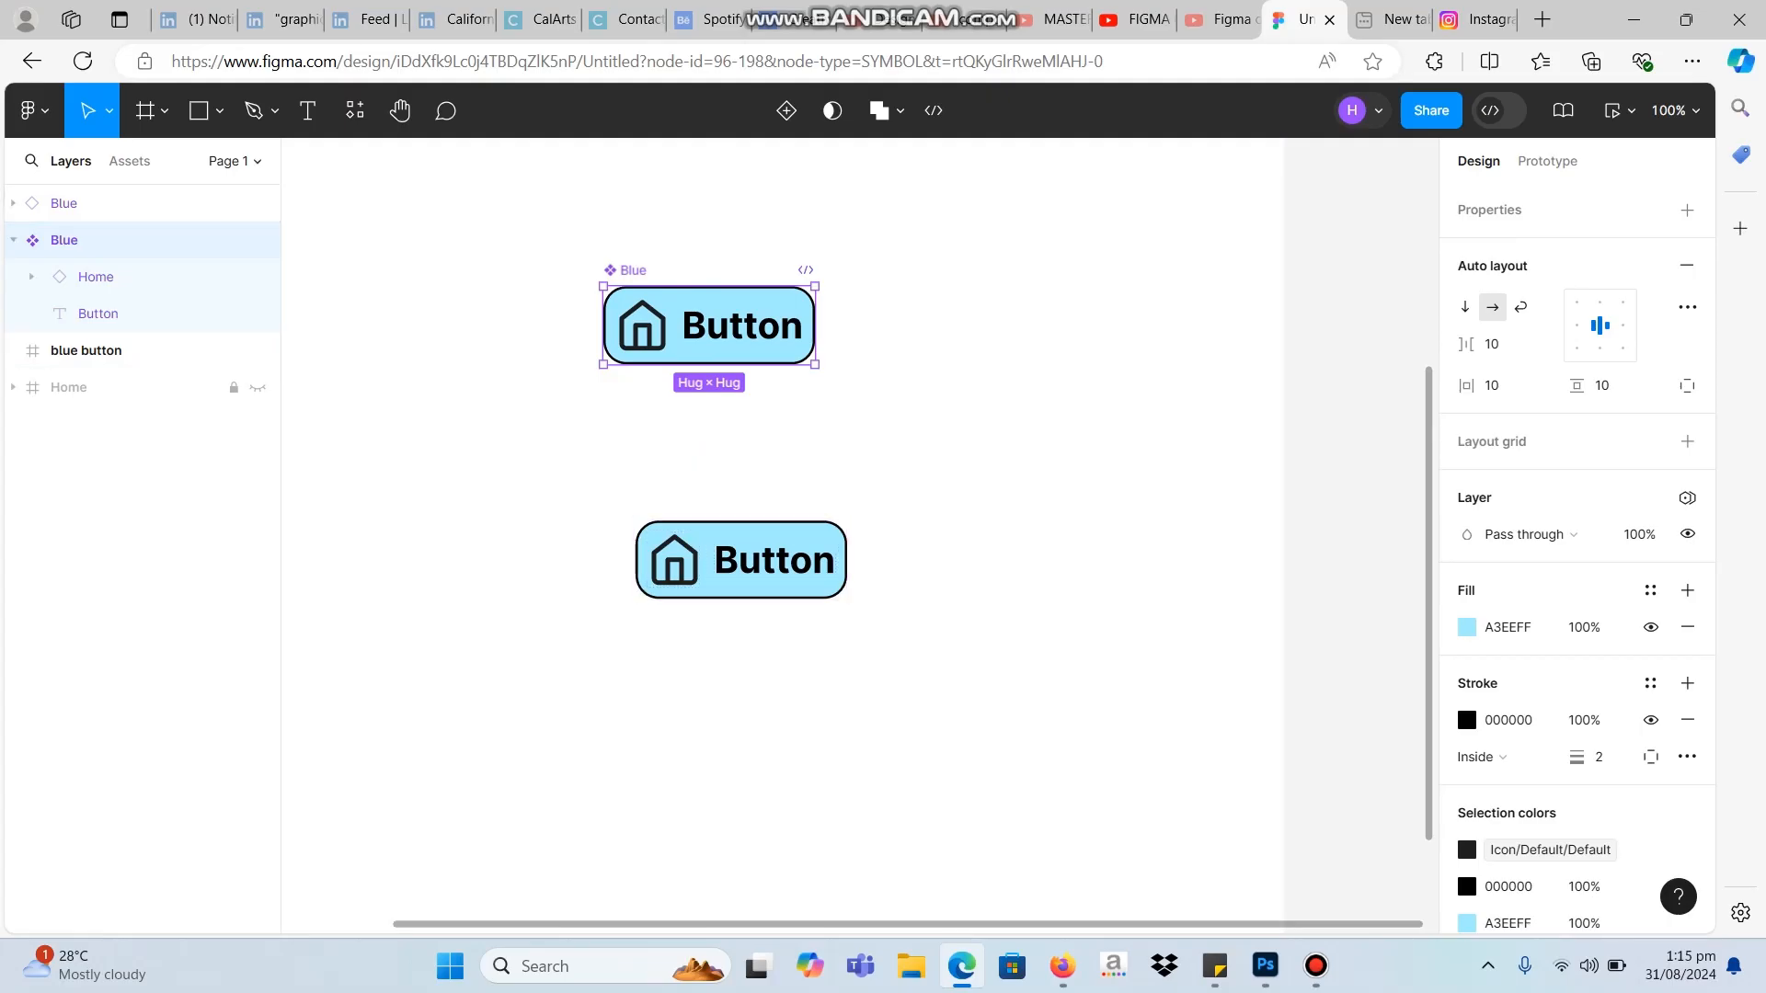
left_click(233, 161)
left_click(233, 161)
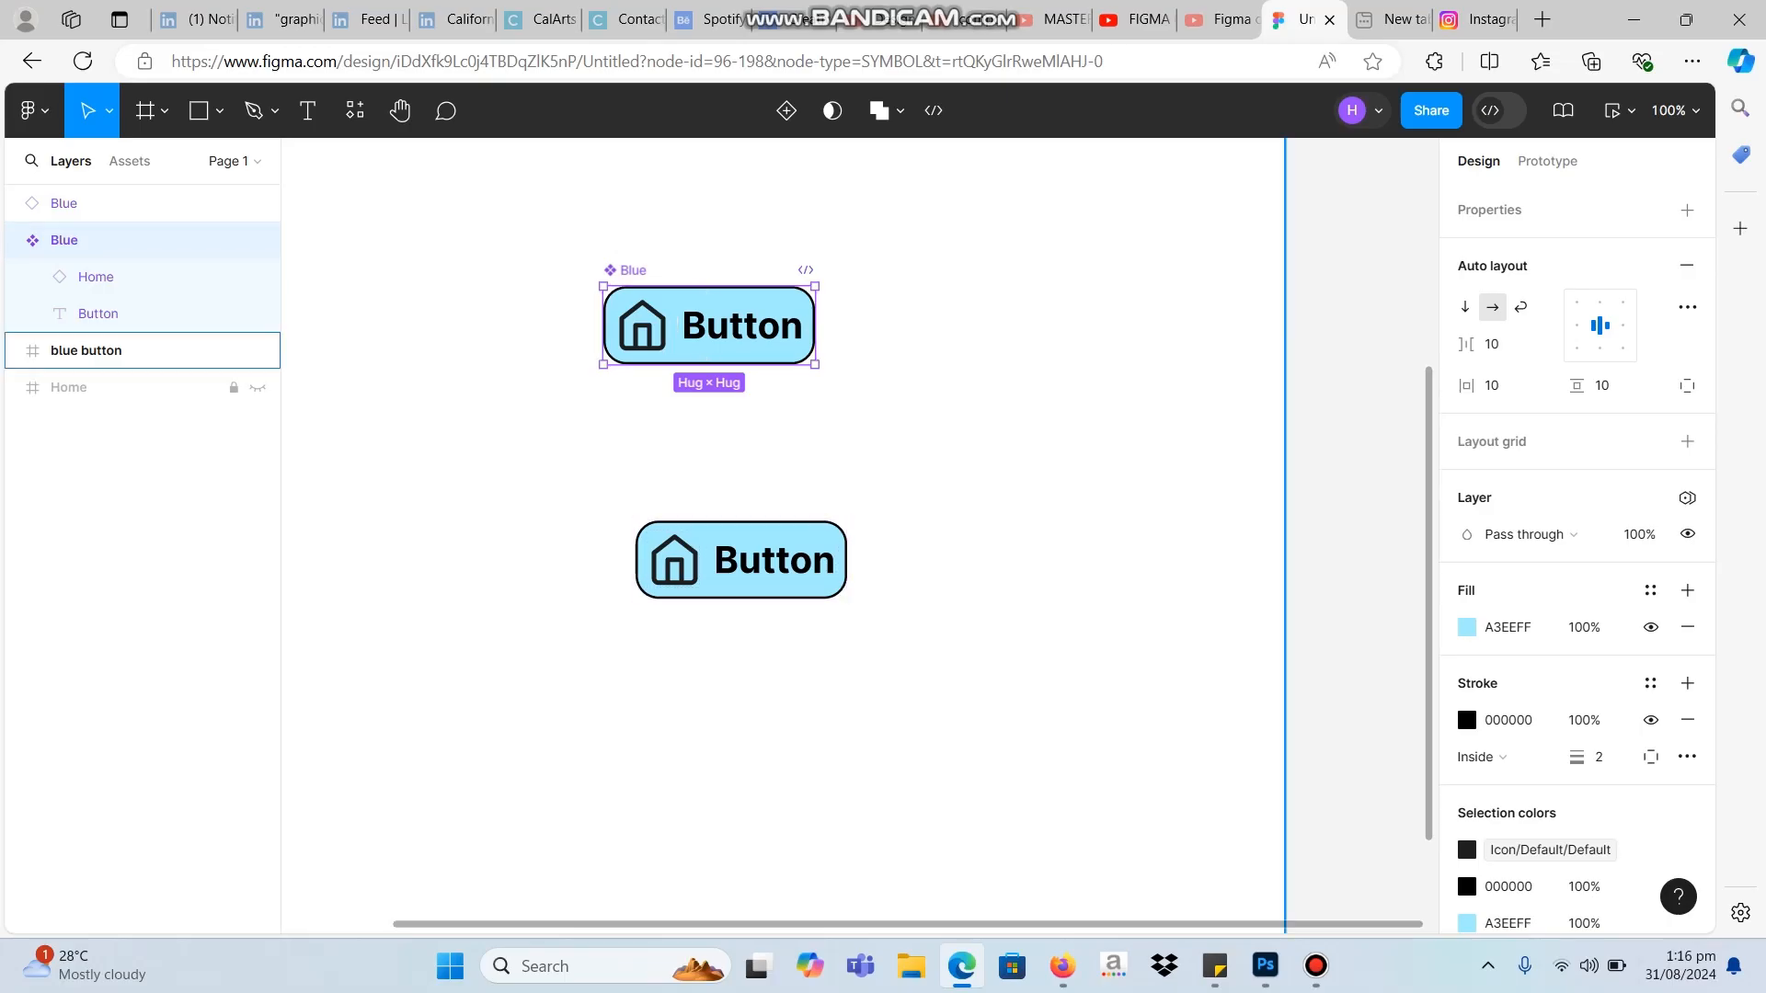
left_click_drag(880, 565, 1001, 465)
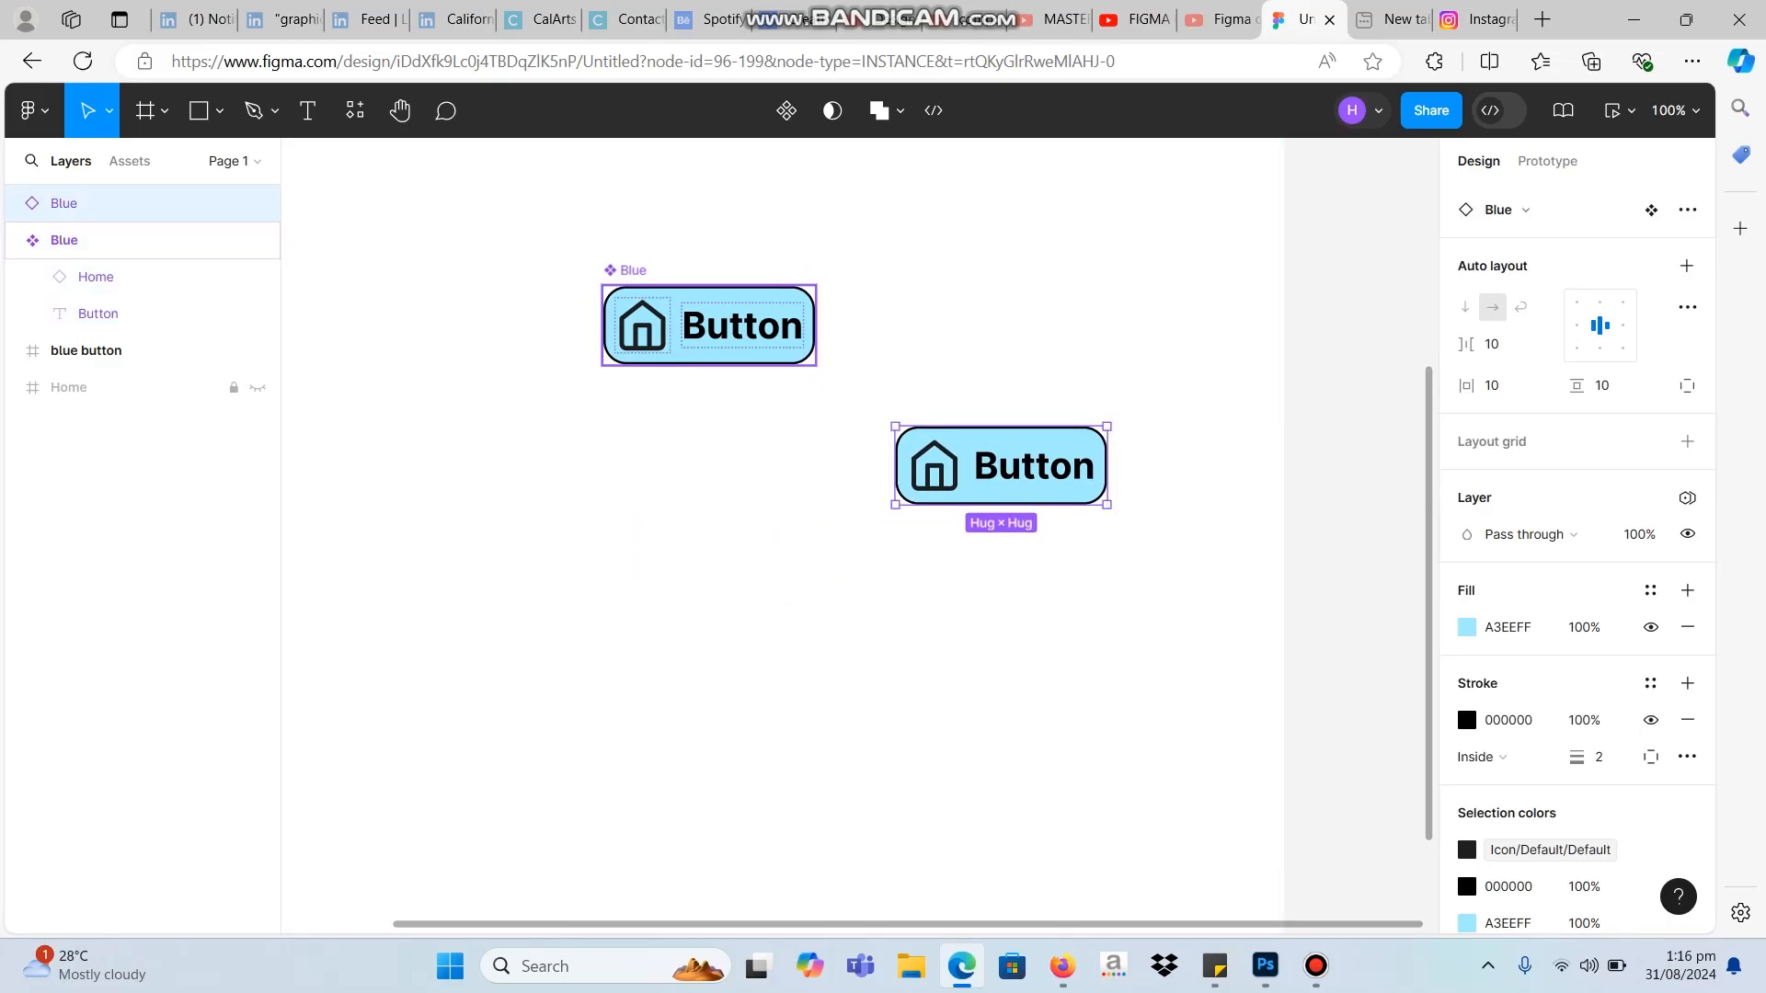
left_click(727, 327)
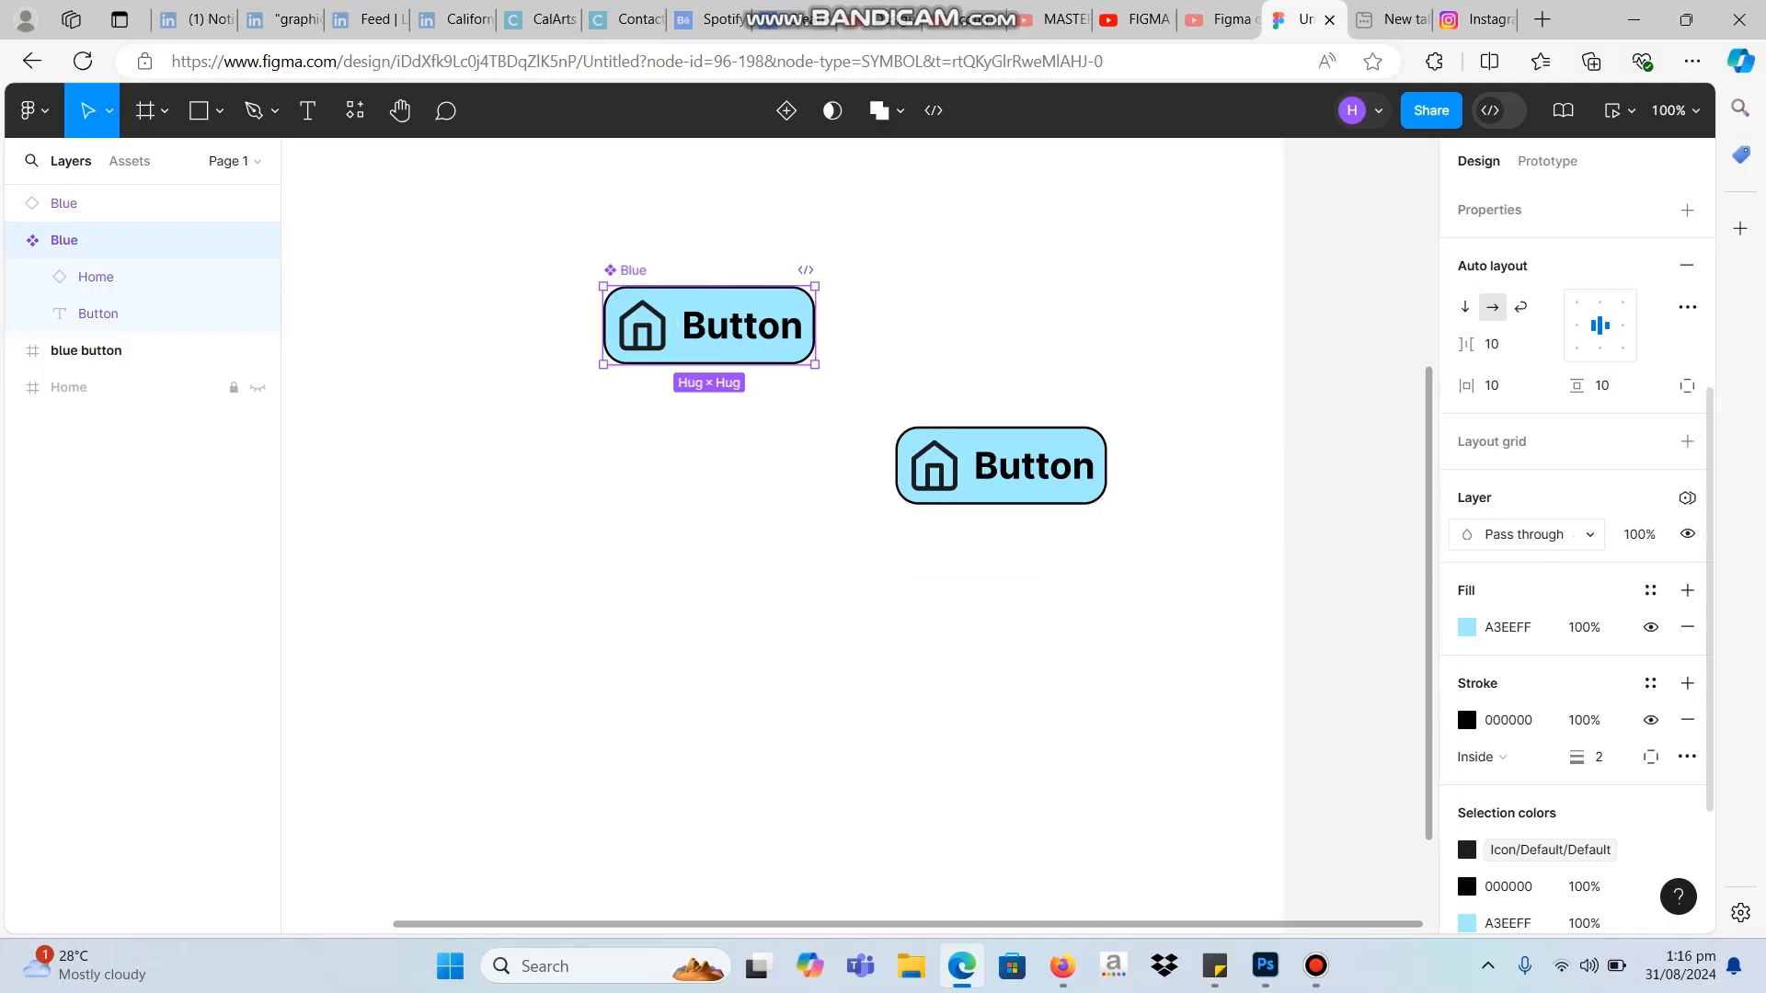
scroll(1578, 551, "down", 3)
scroll(1577, 552, "up", 6)
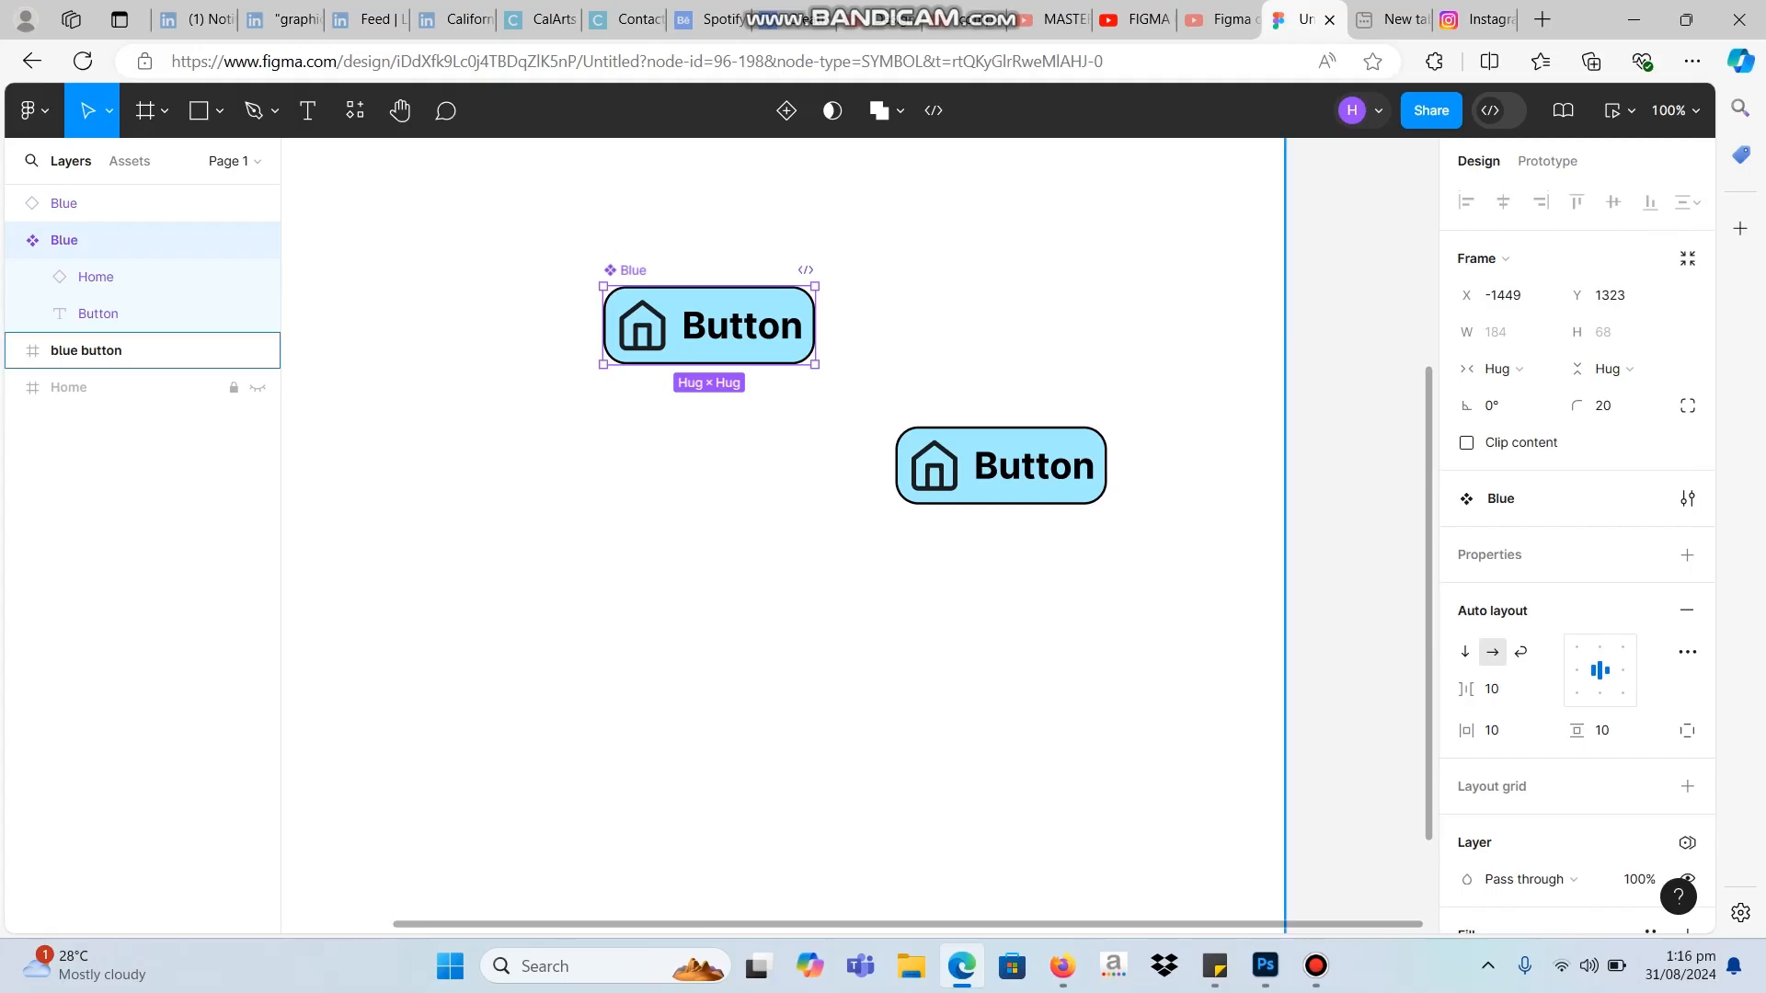
left_click(1316, 966)
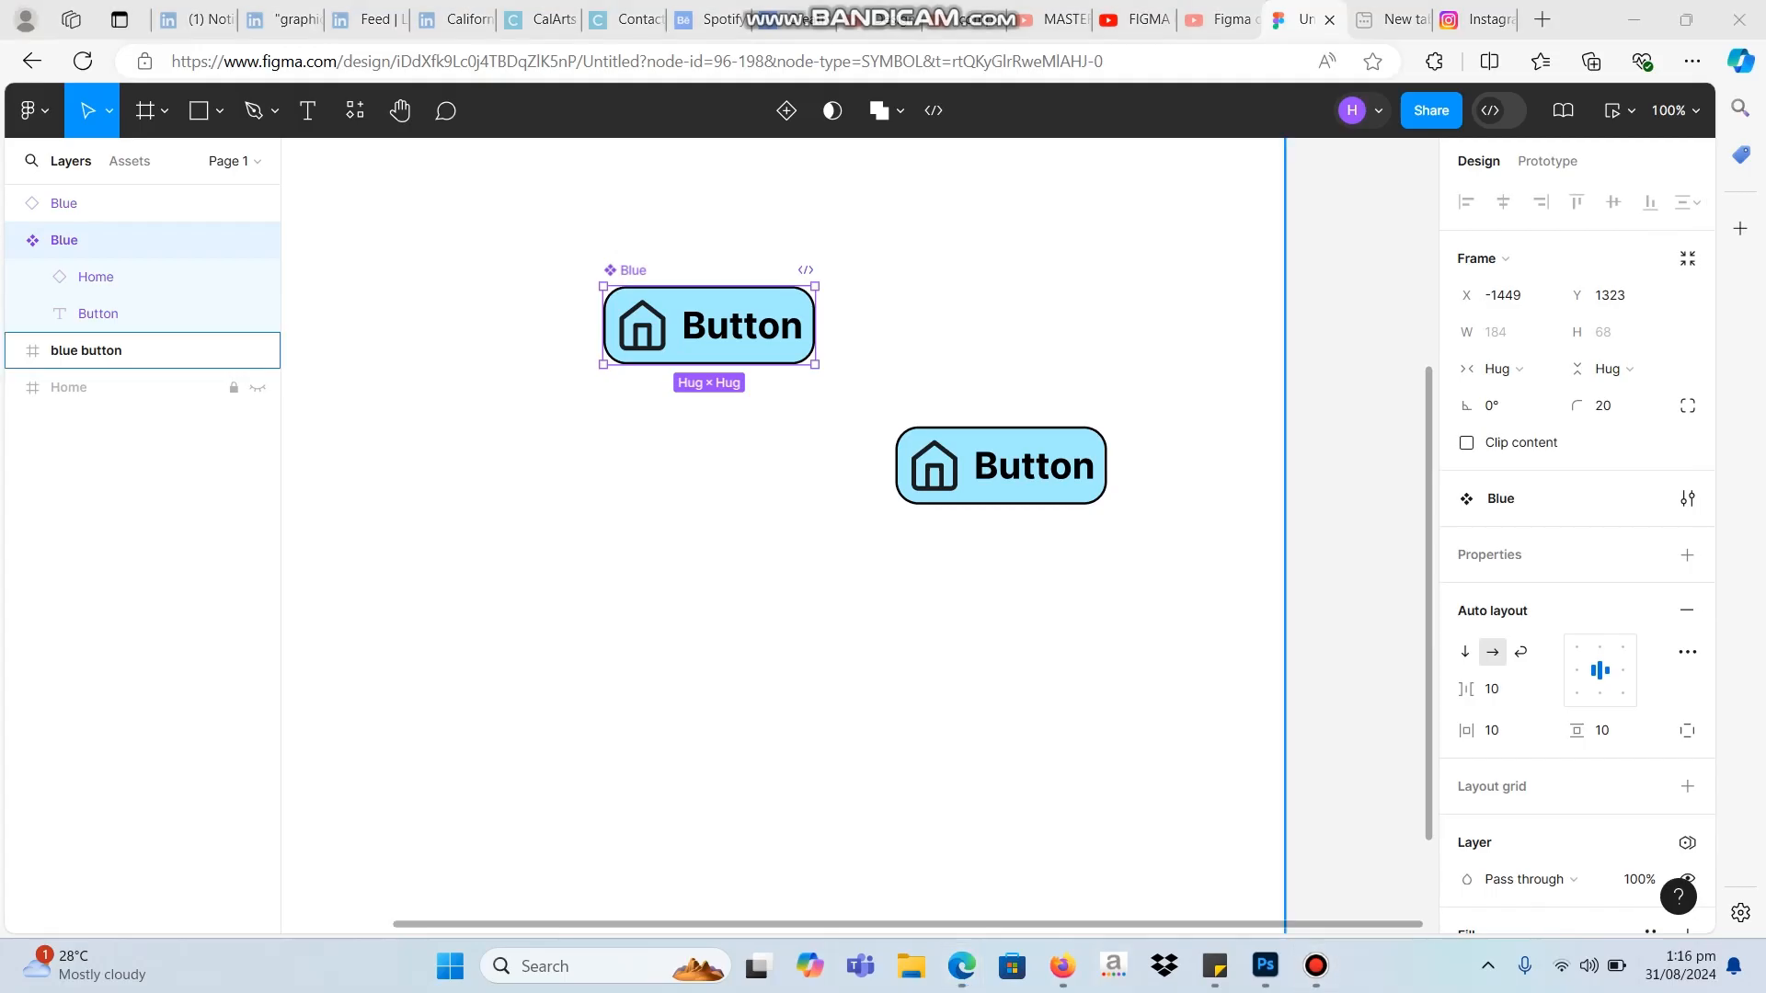
left_click(86, 350)
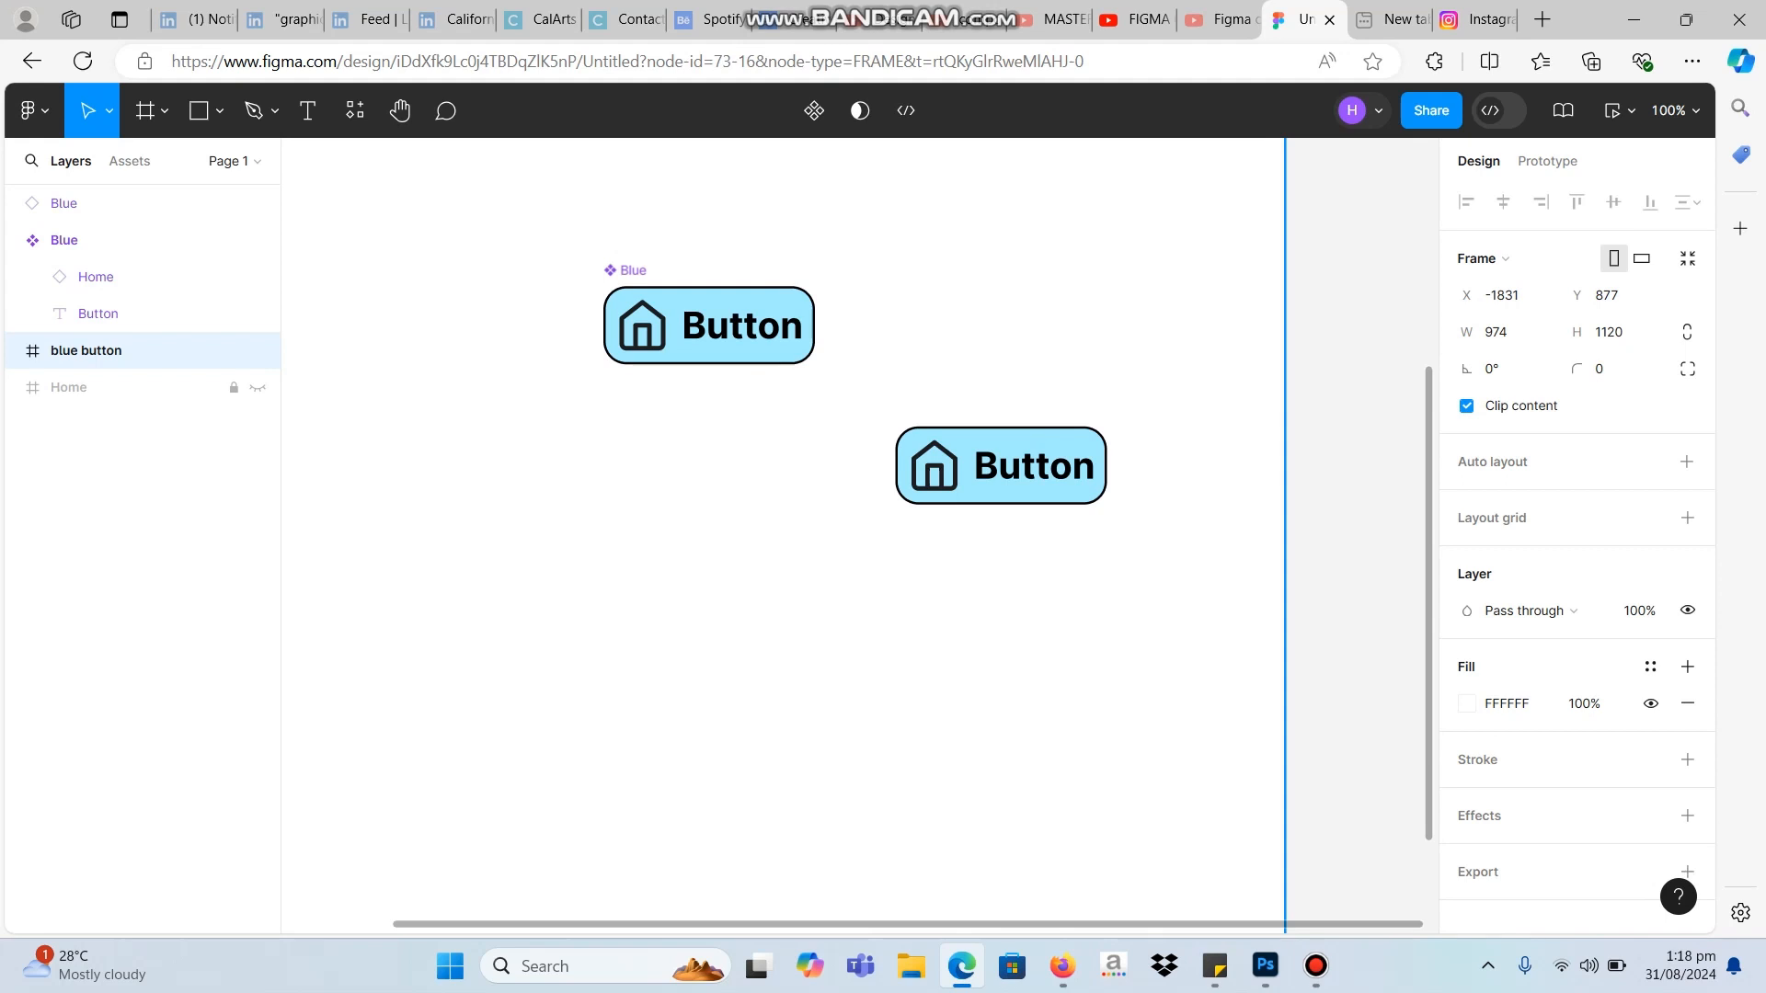
Add a boolean property named "Left iconnn" with the value True to the main Blue component.
left_click(710, 326)
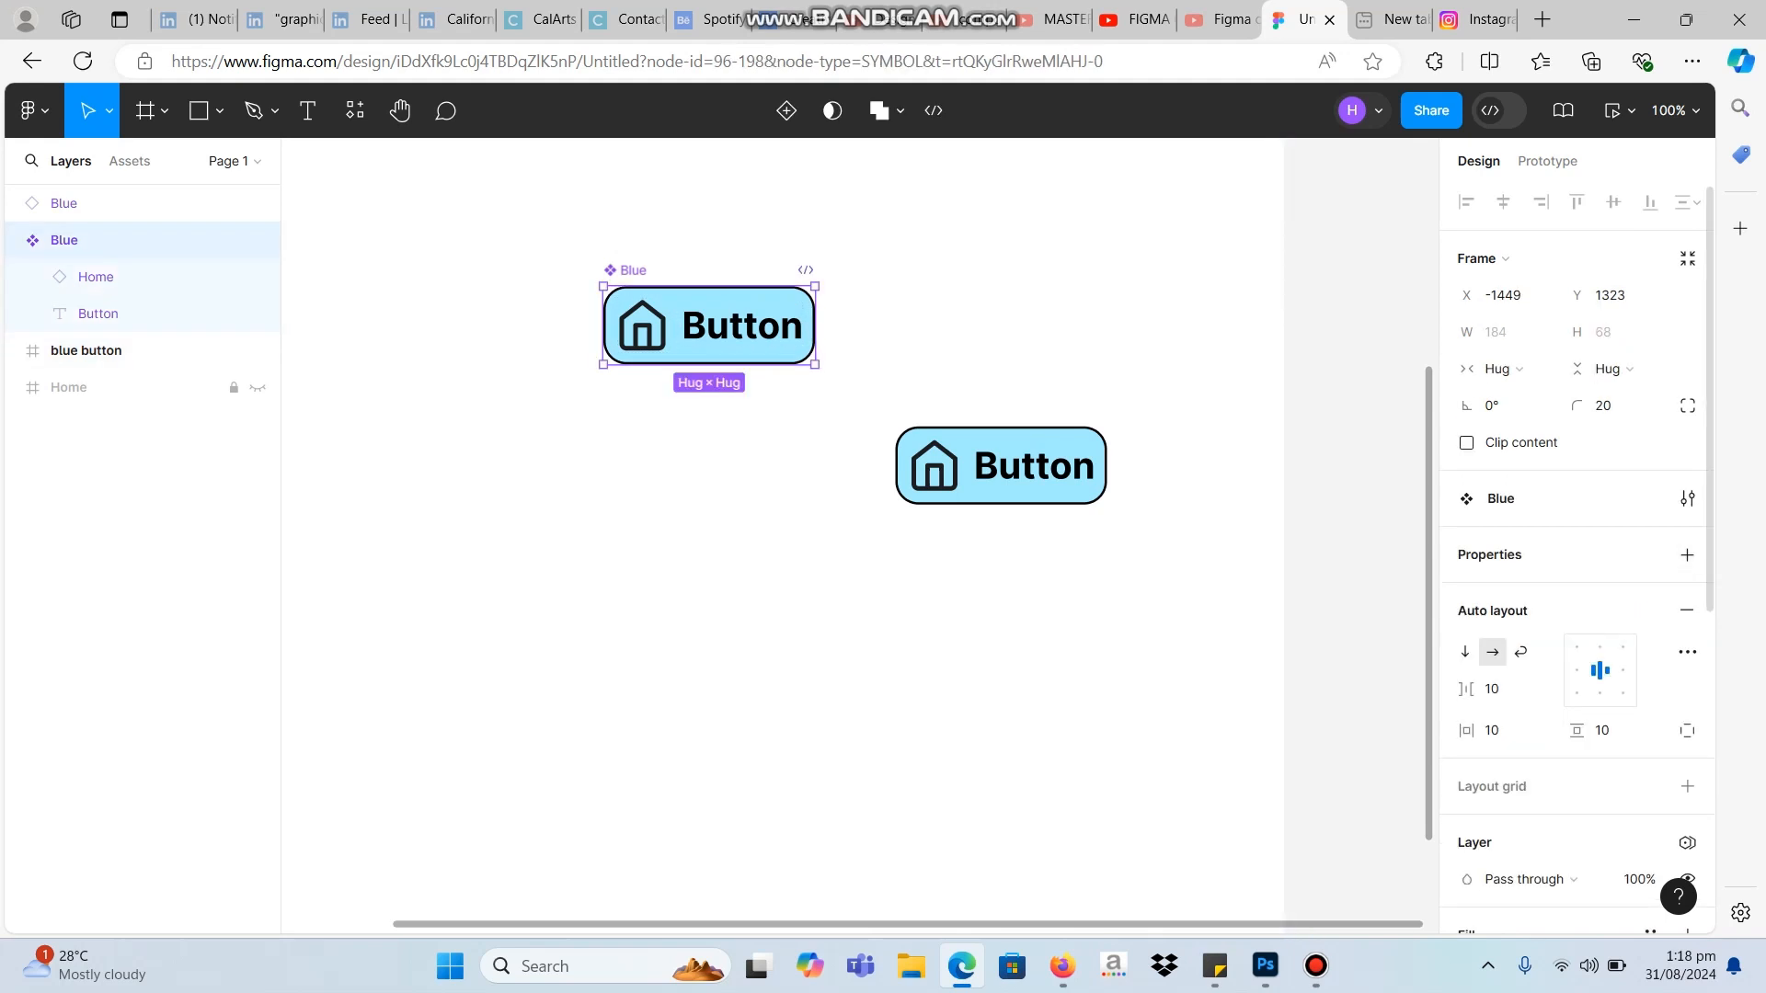
left_click(1687, 555)
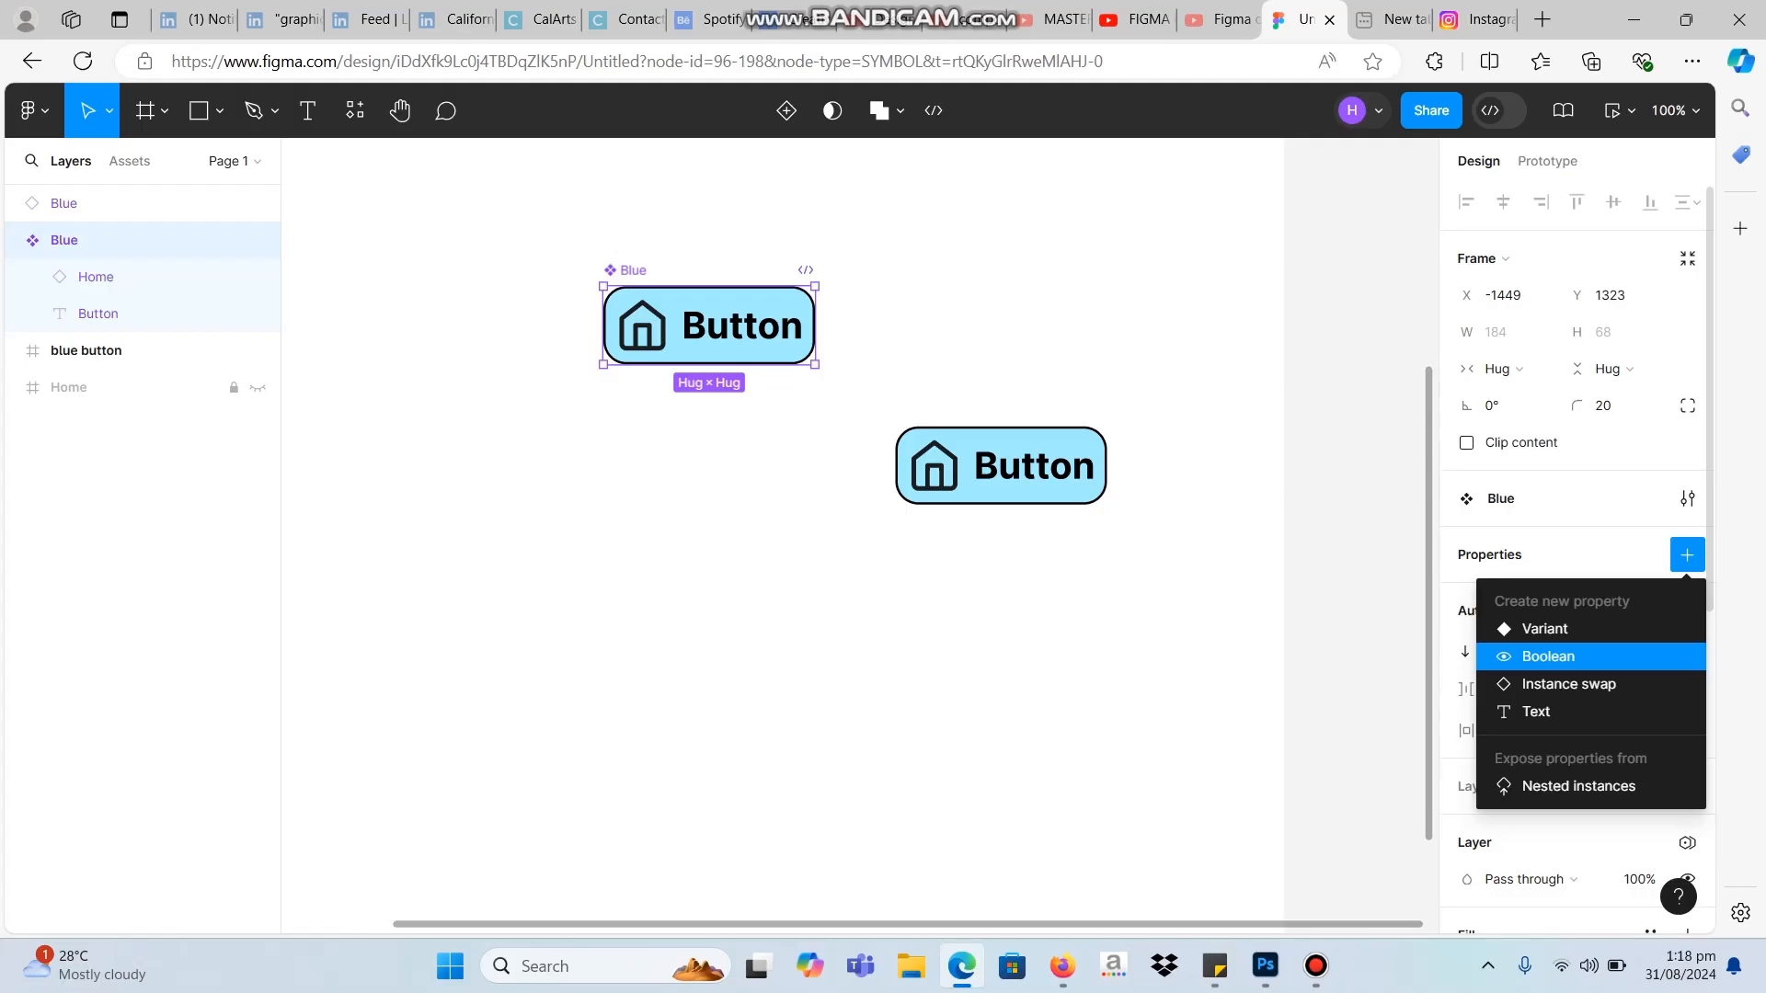
left_click(1549, 657)
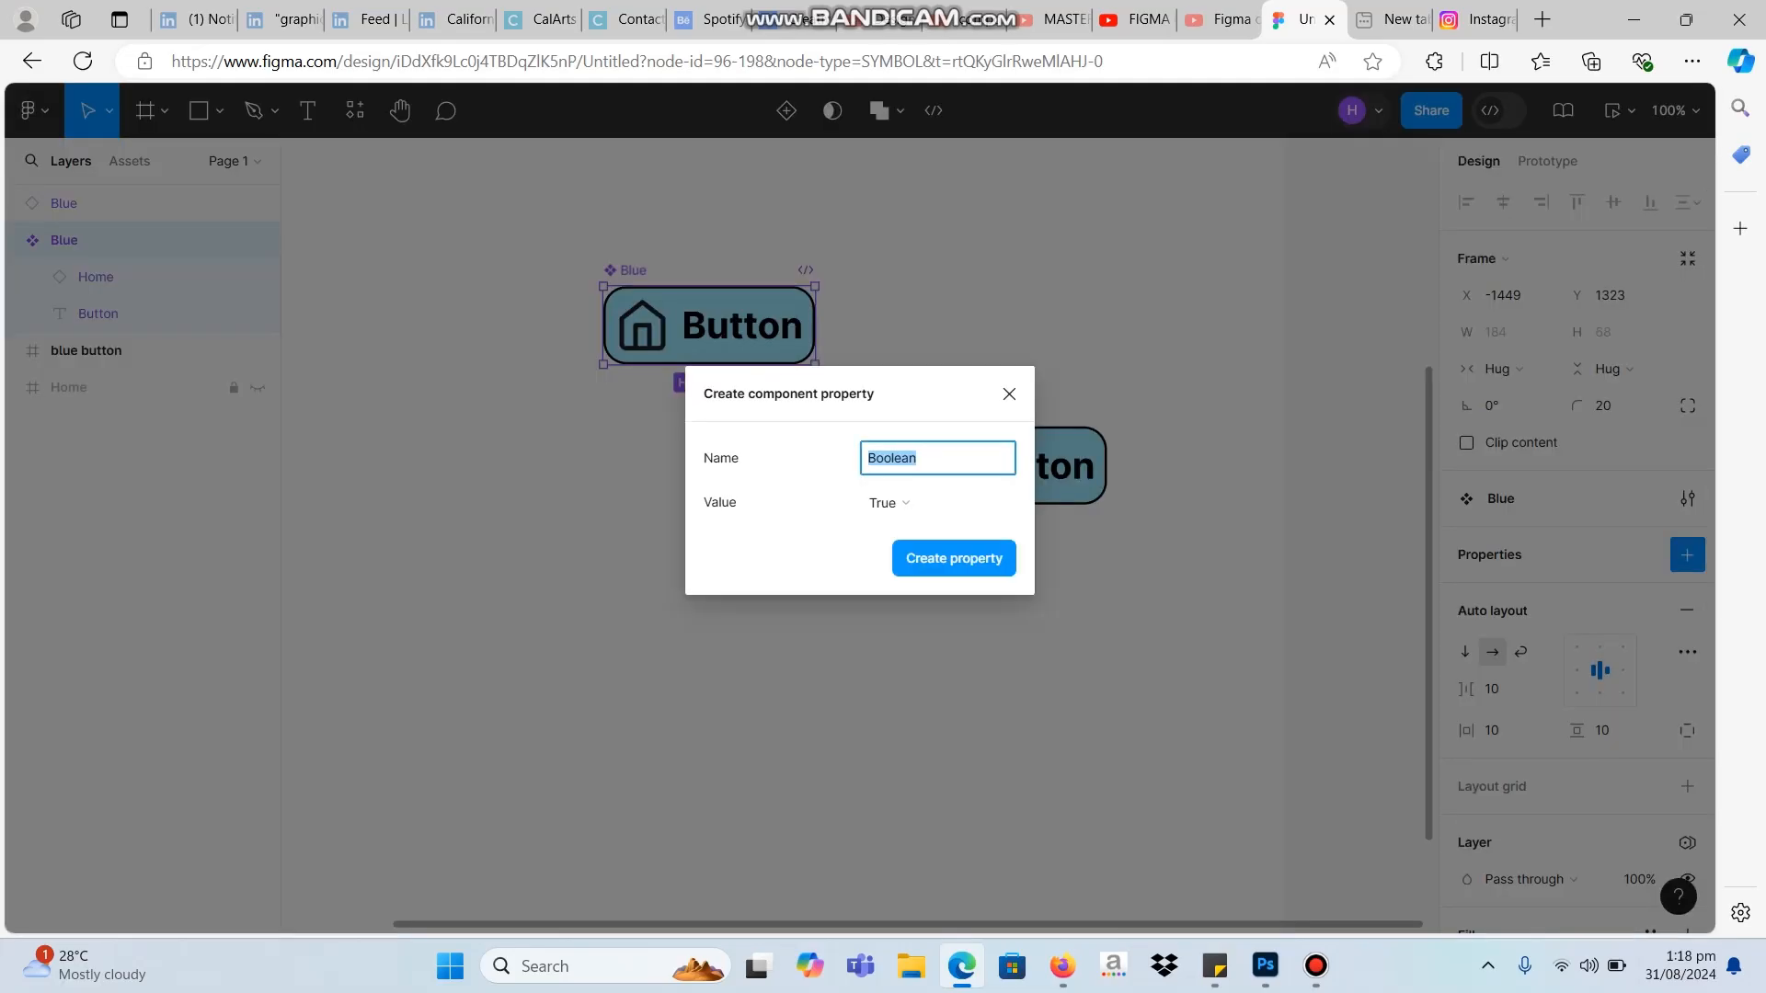
left_click_drag(704, 393, 874, 394)
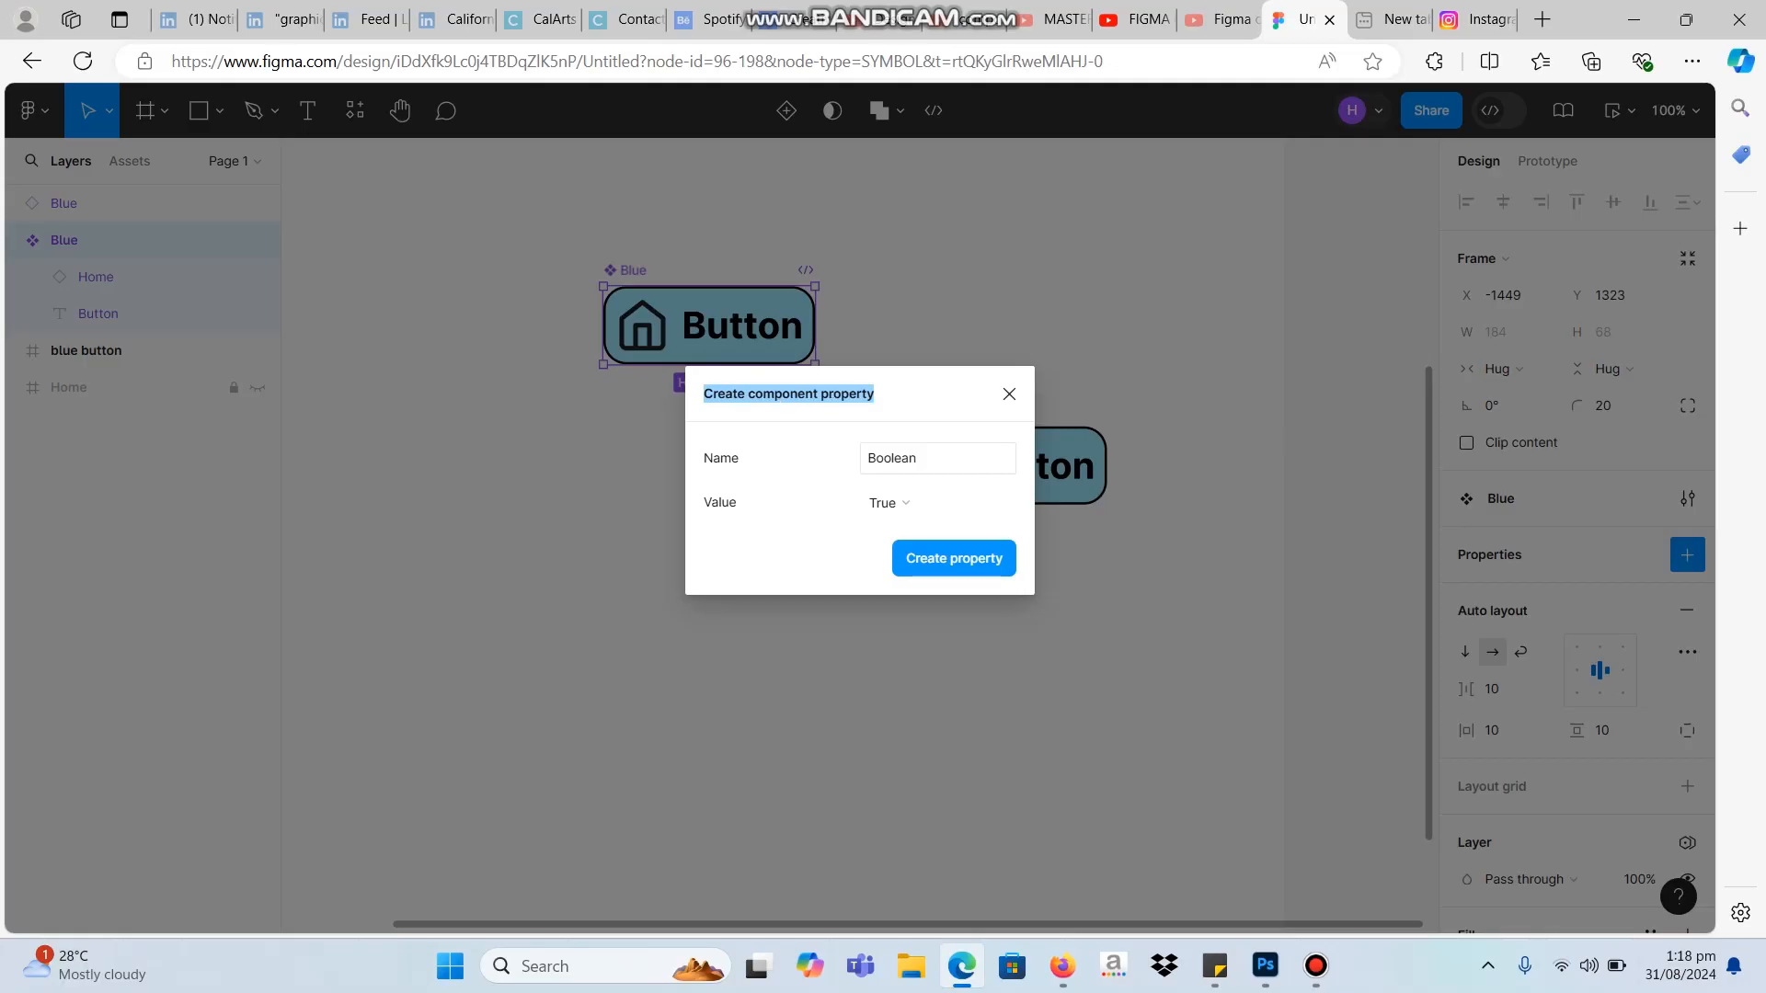
left_click(937, 458)
key("BackSpace")
key("Caps_Lock")
type("L")
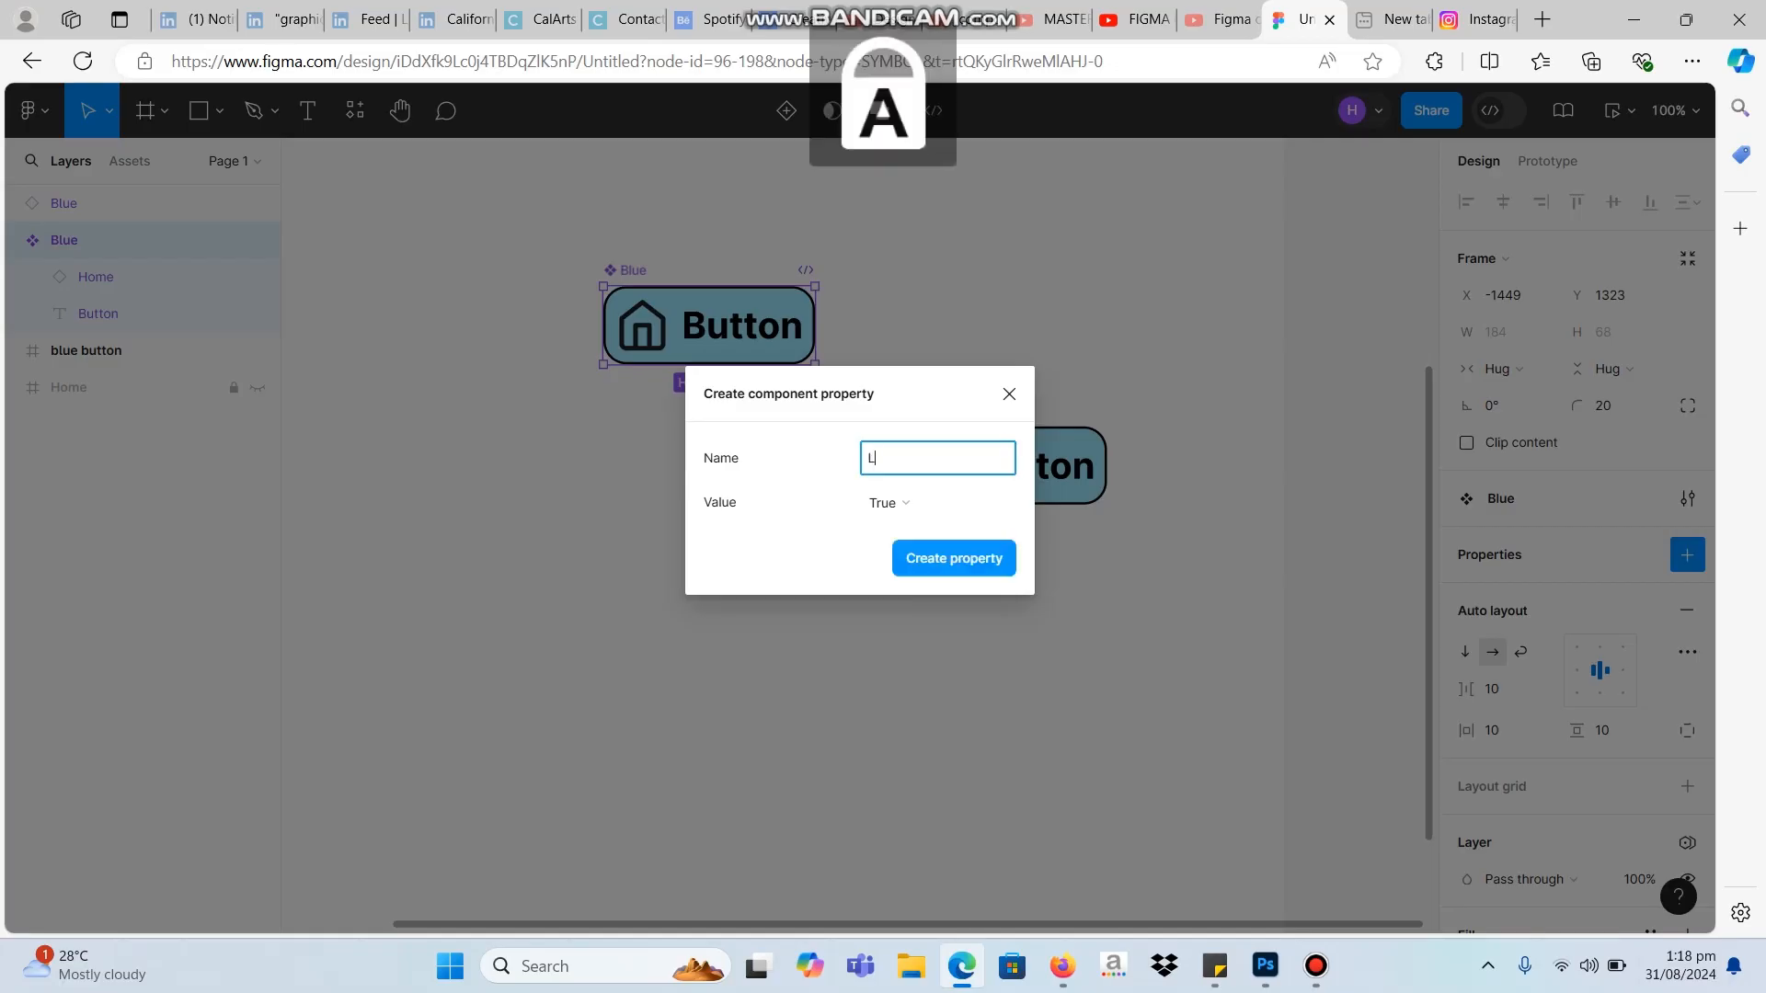
key("Caps_Lock")
type("eft iconnn")
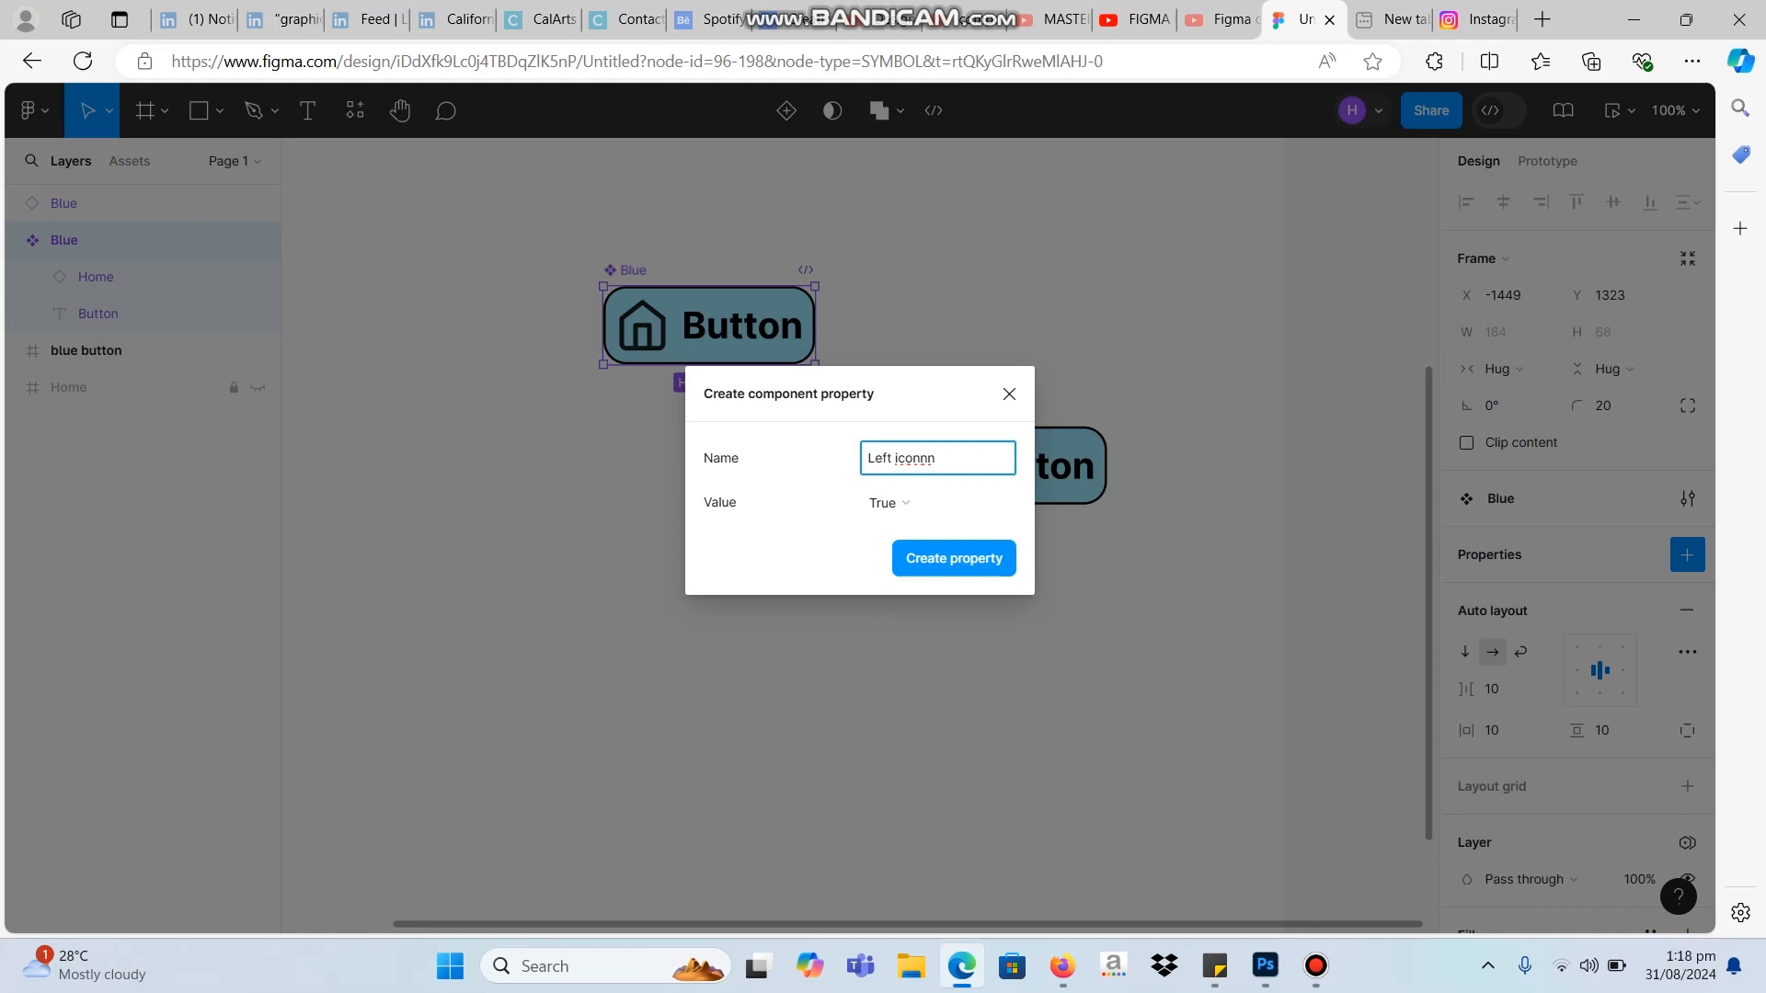
key("Return")
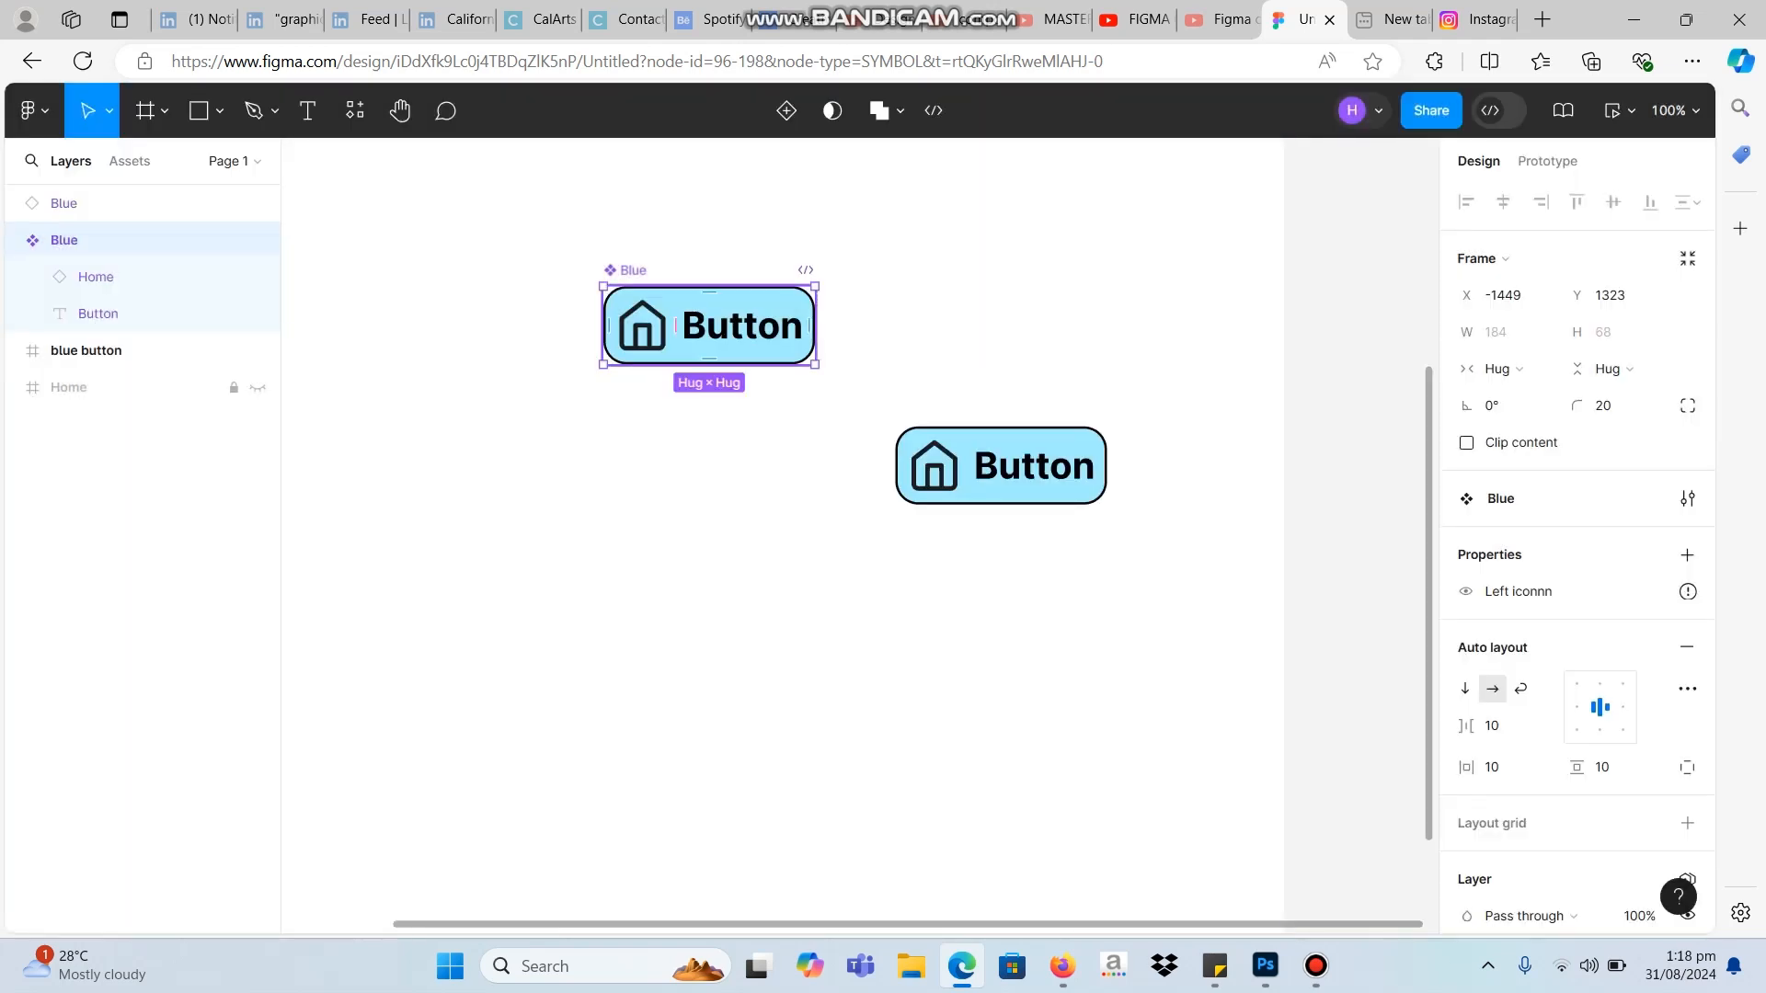
Apply the Left iconnn boolean property to the Home icon layer inside the main Blue component.
mouse_move(1615, 591)
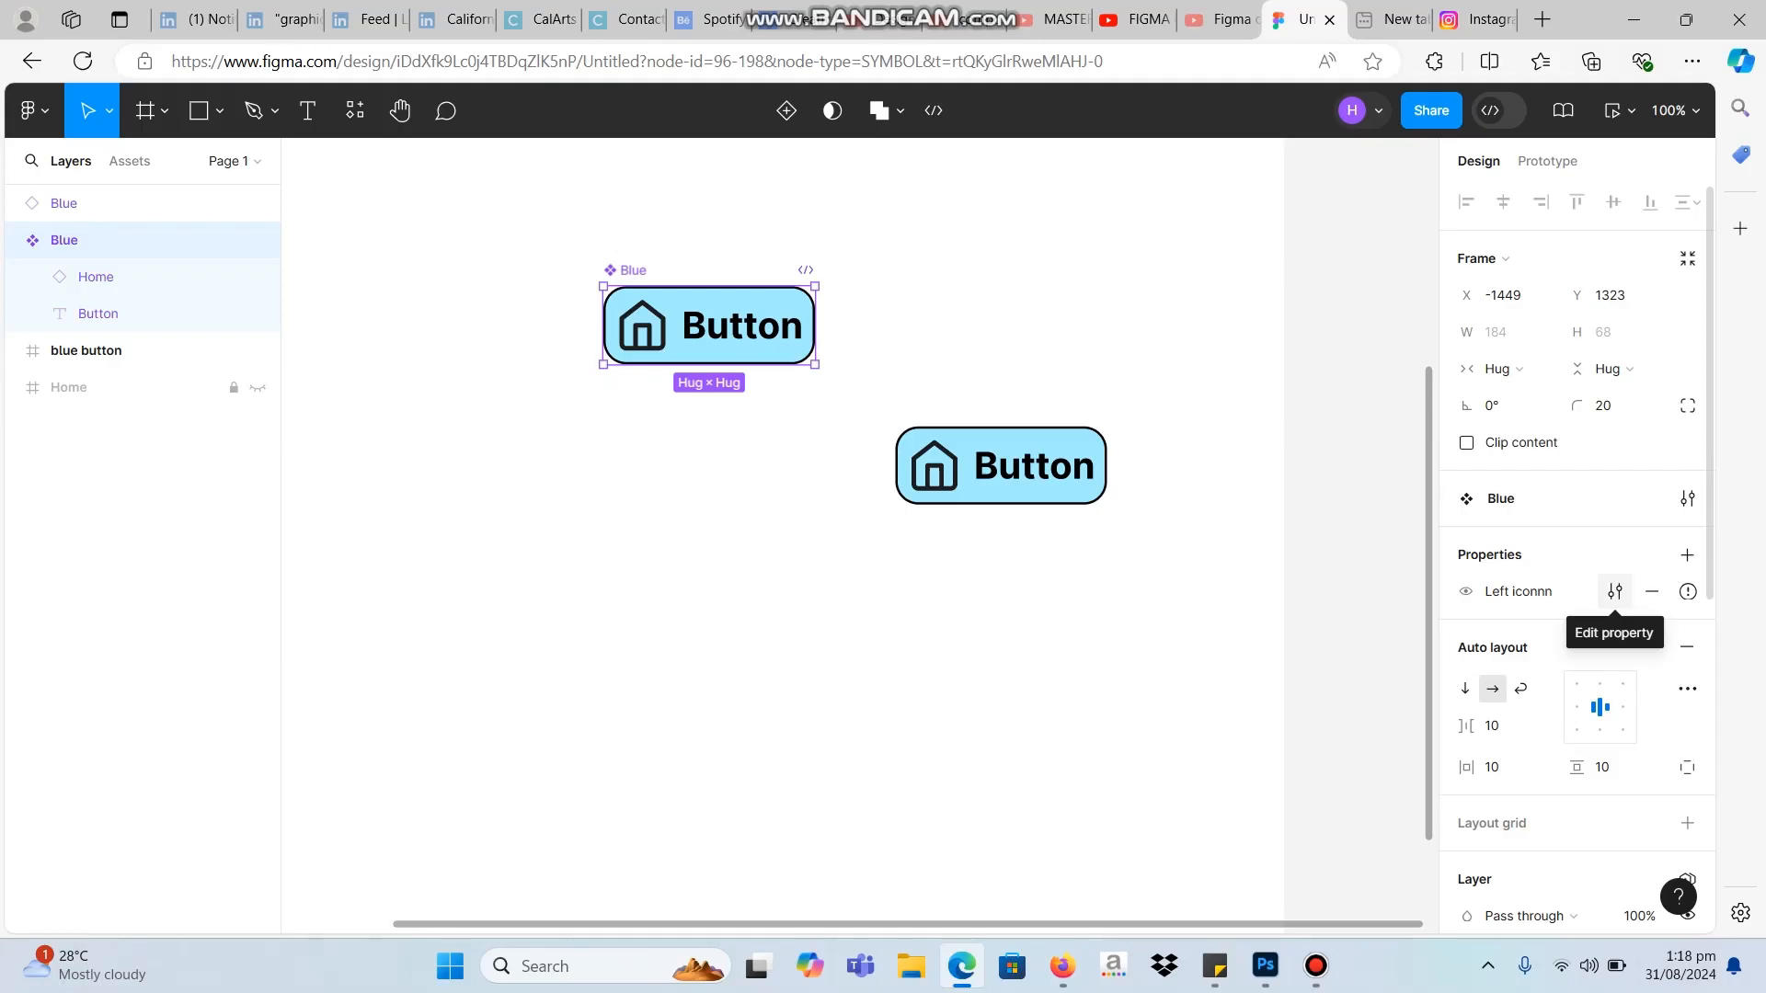
mouse_move(1688, 591)
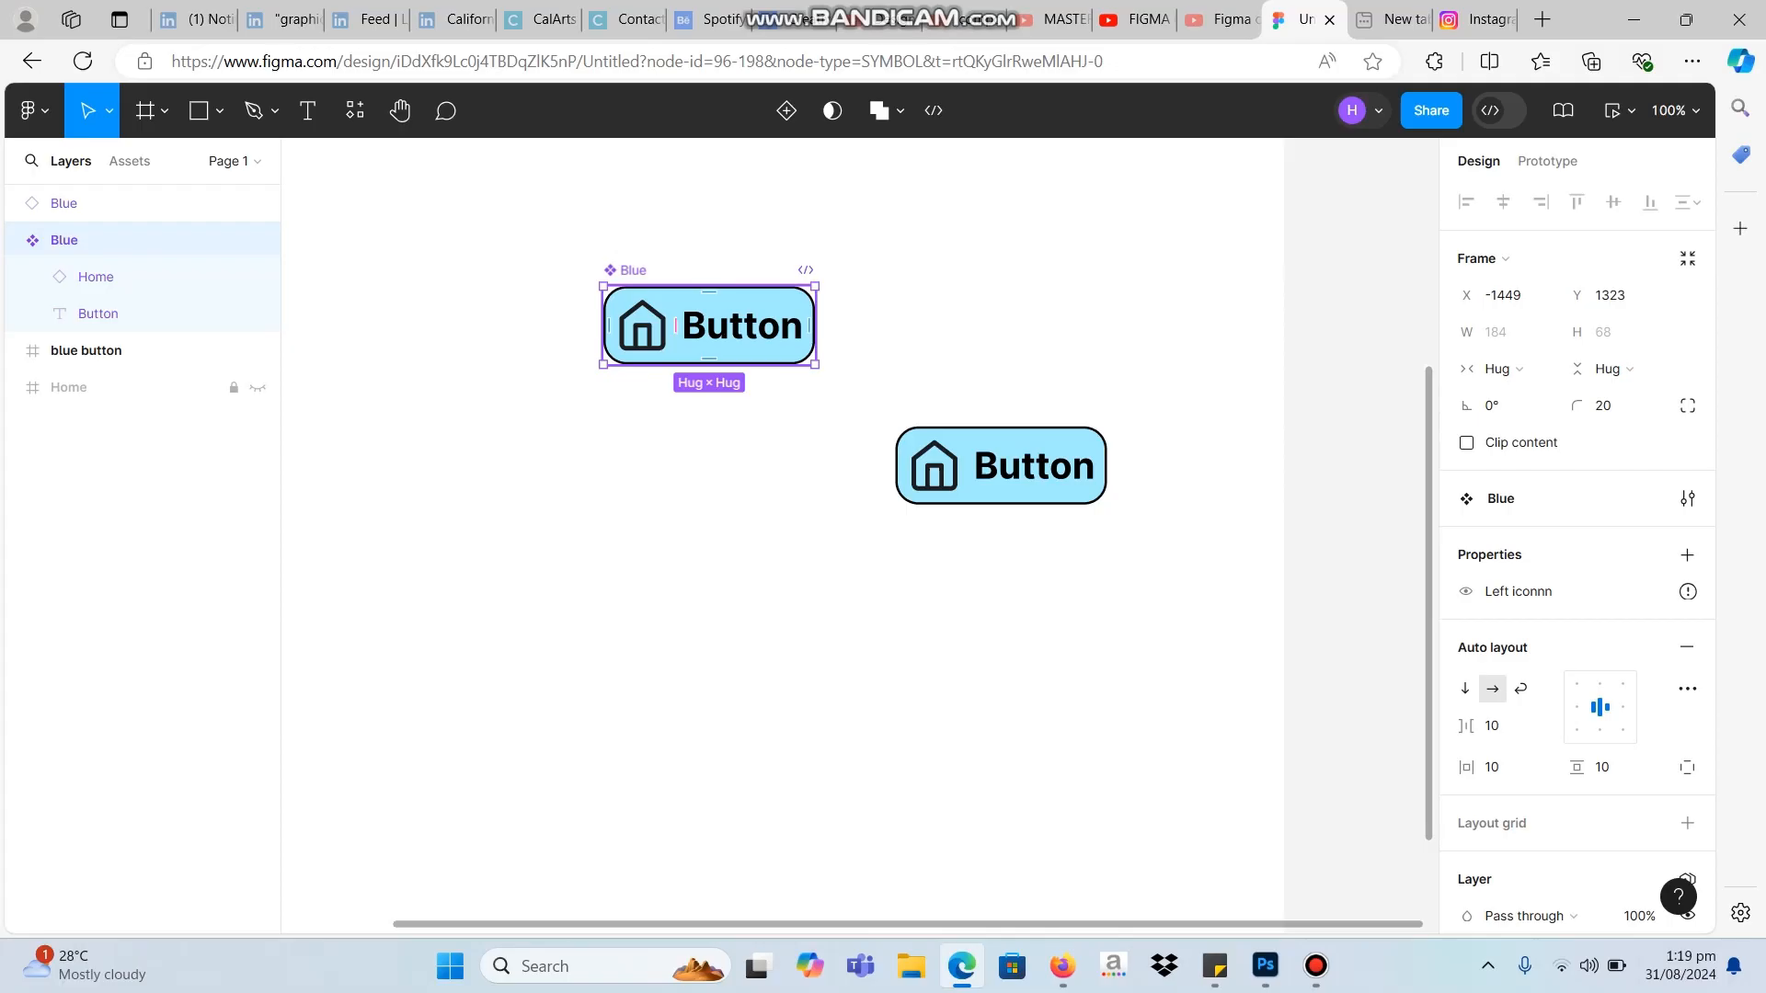
double_click(642, 325)
left_click(708, 441)
left_click(709, 326)
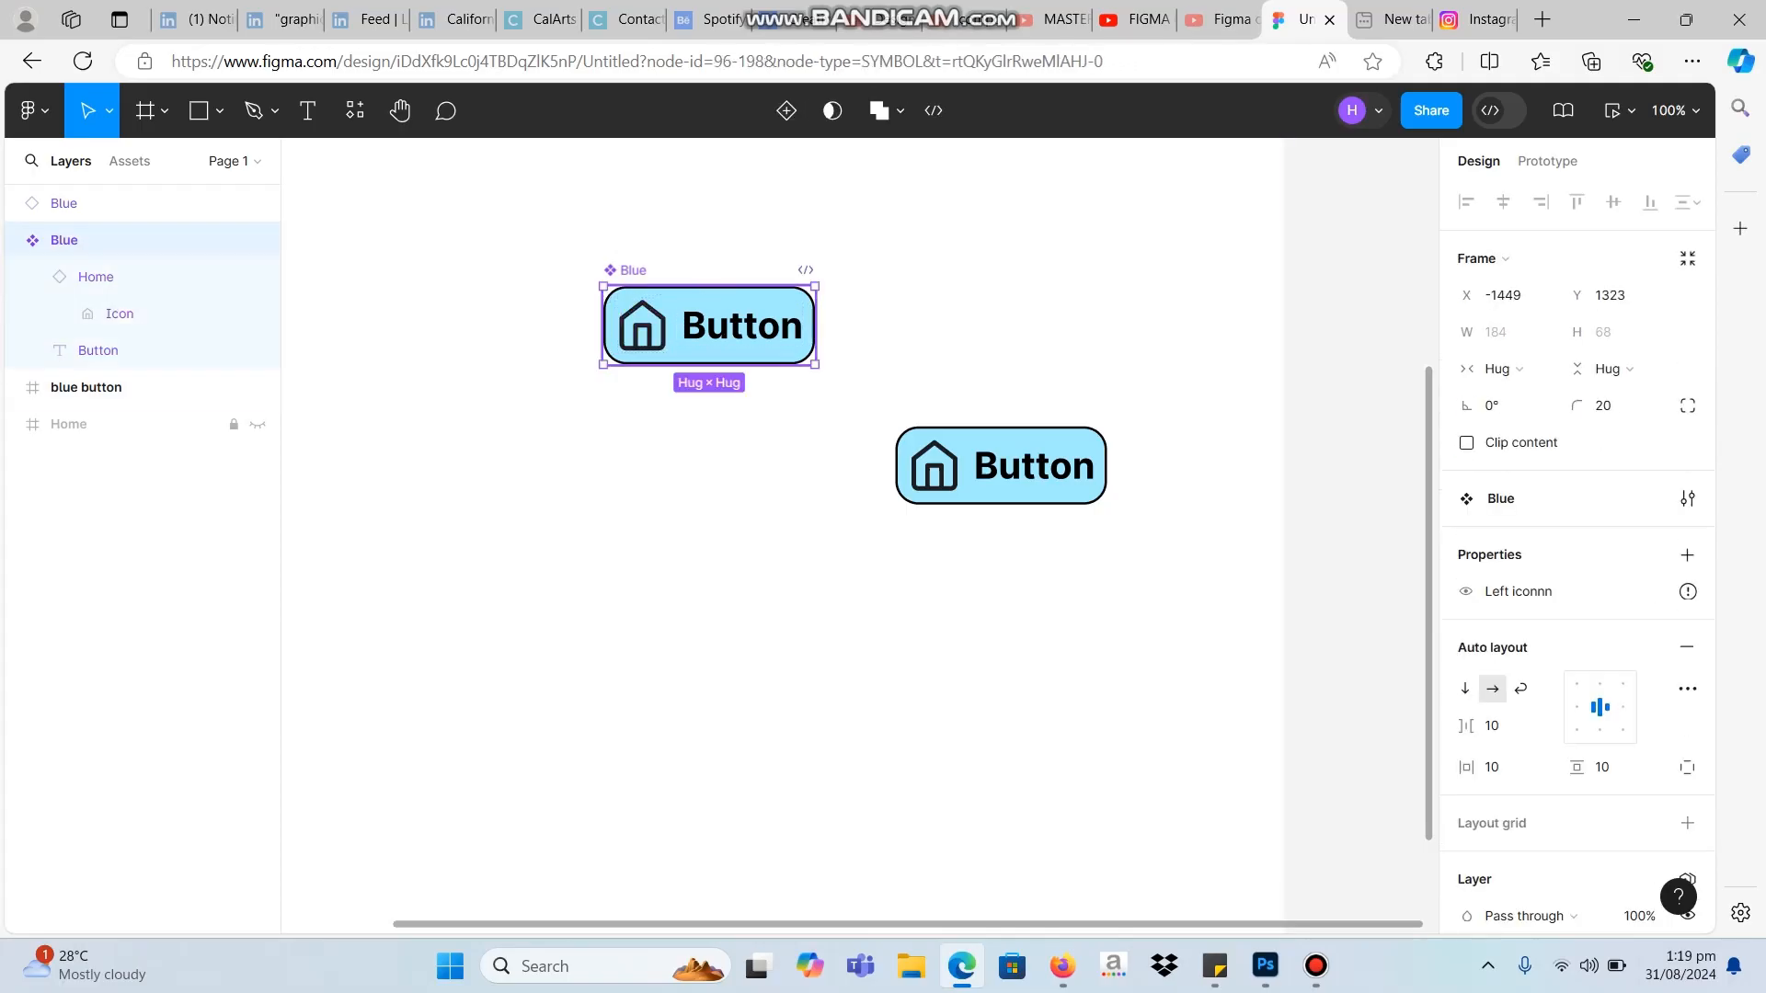
double_click(642, 326)
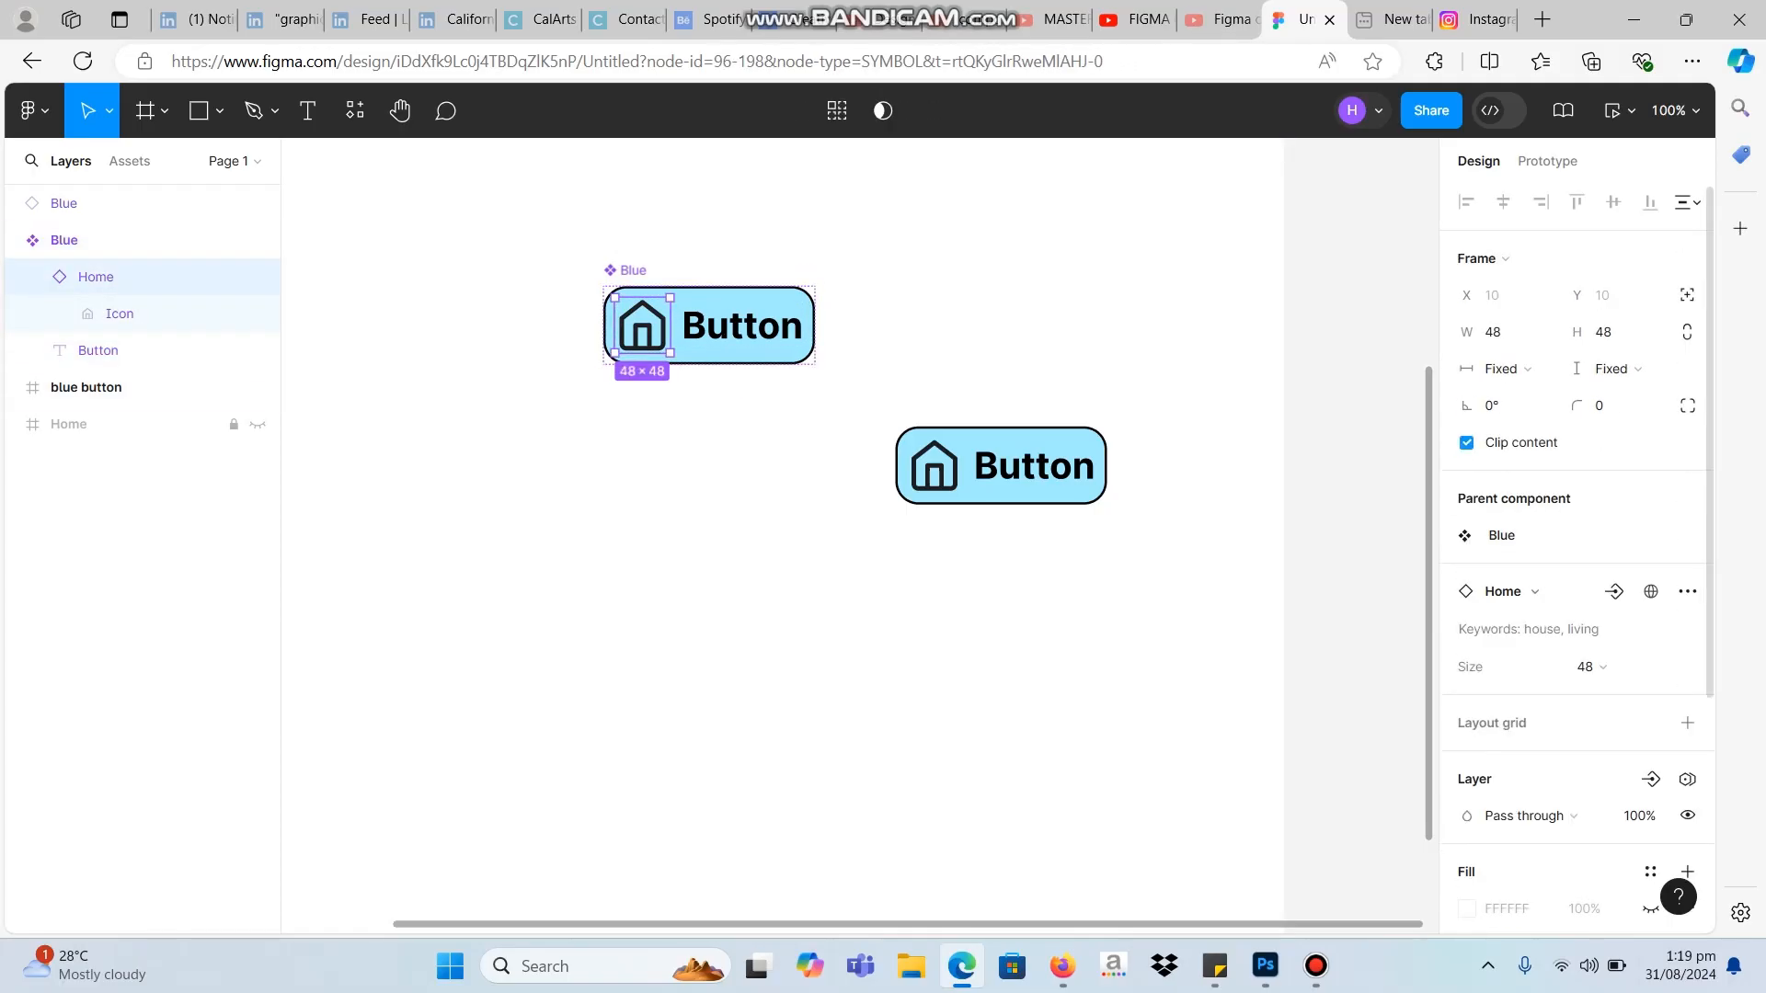
scroll(1578, 552, "down", 1)
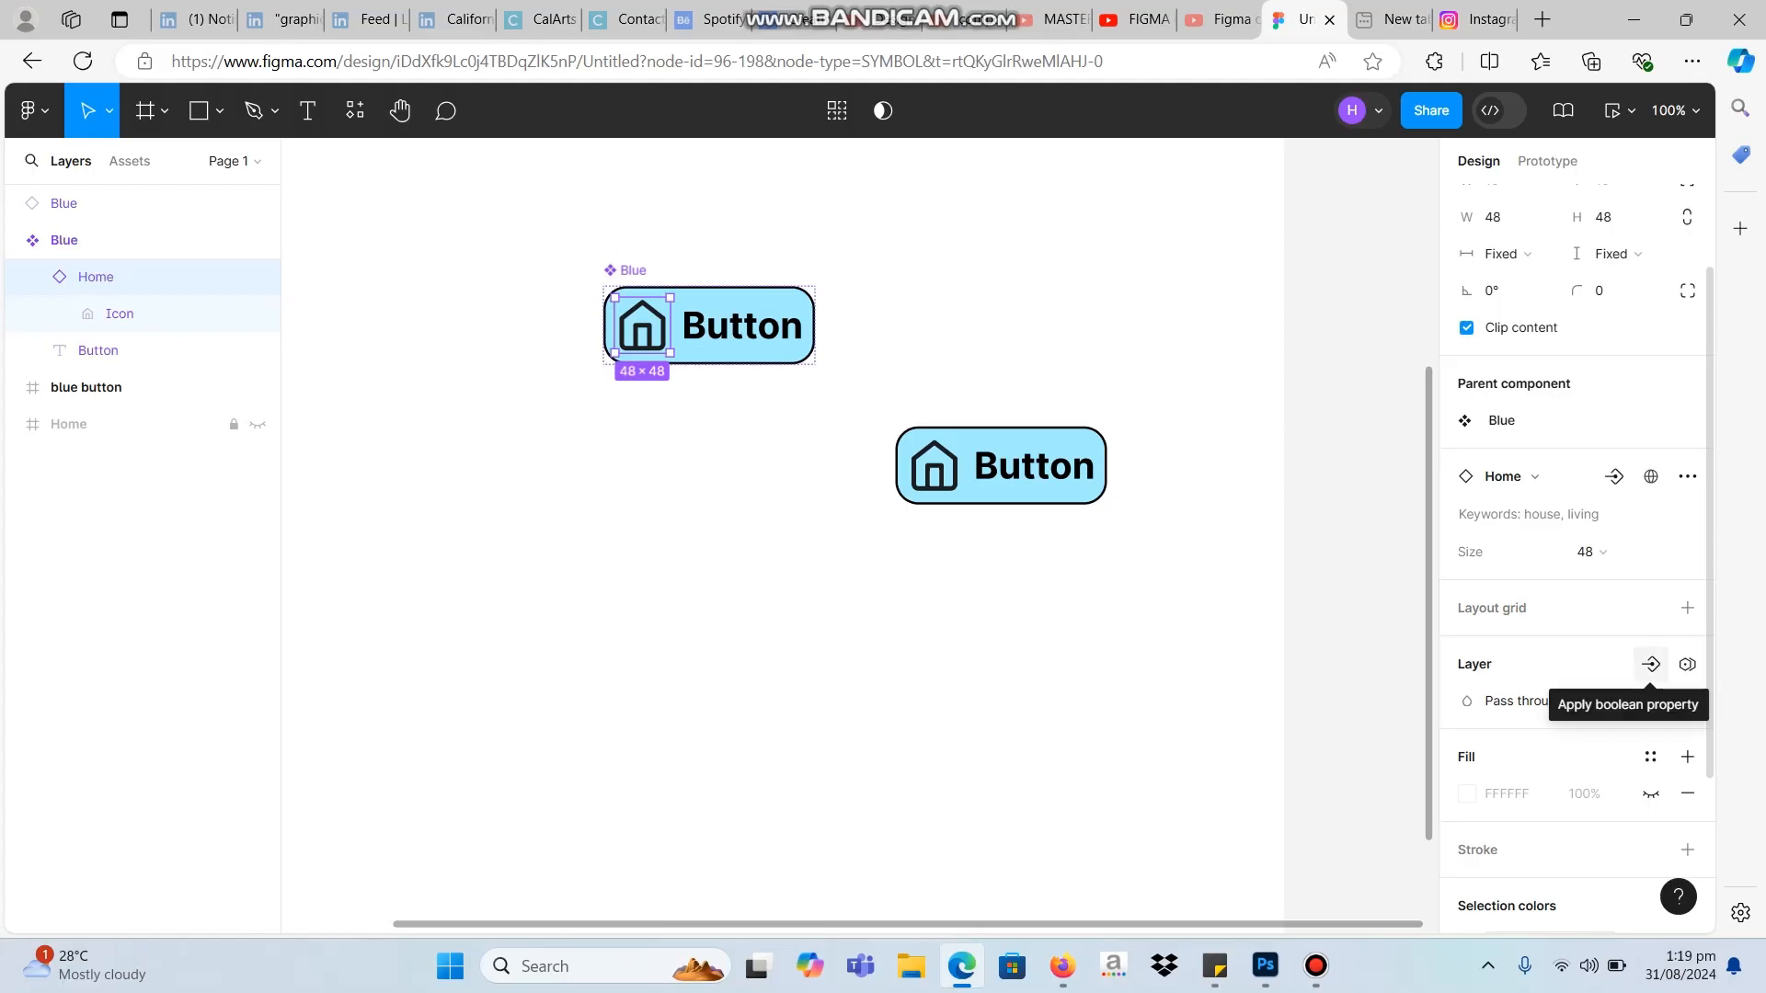
left_click(1651, 664)
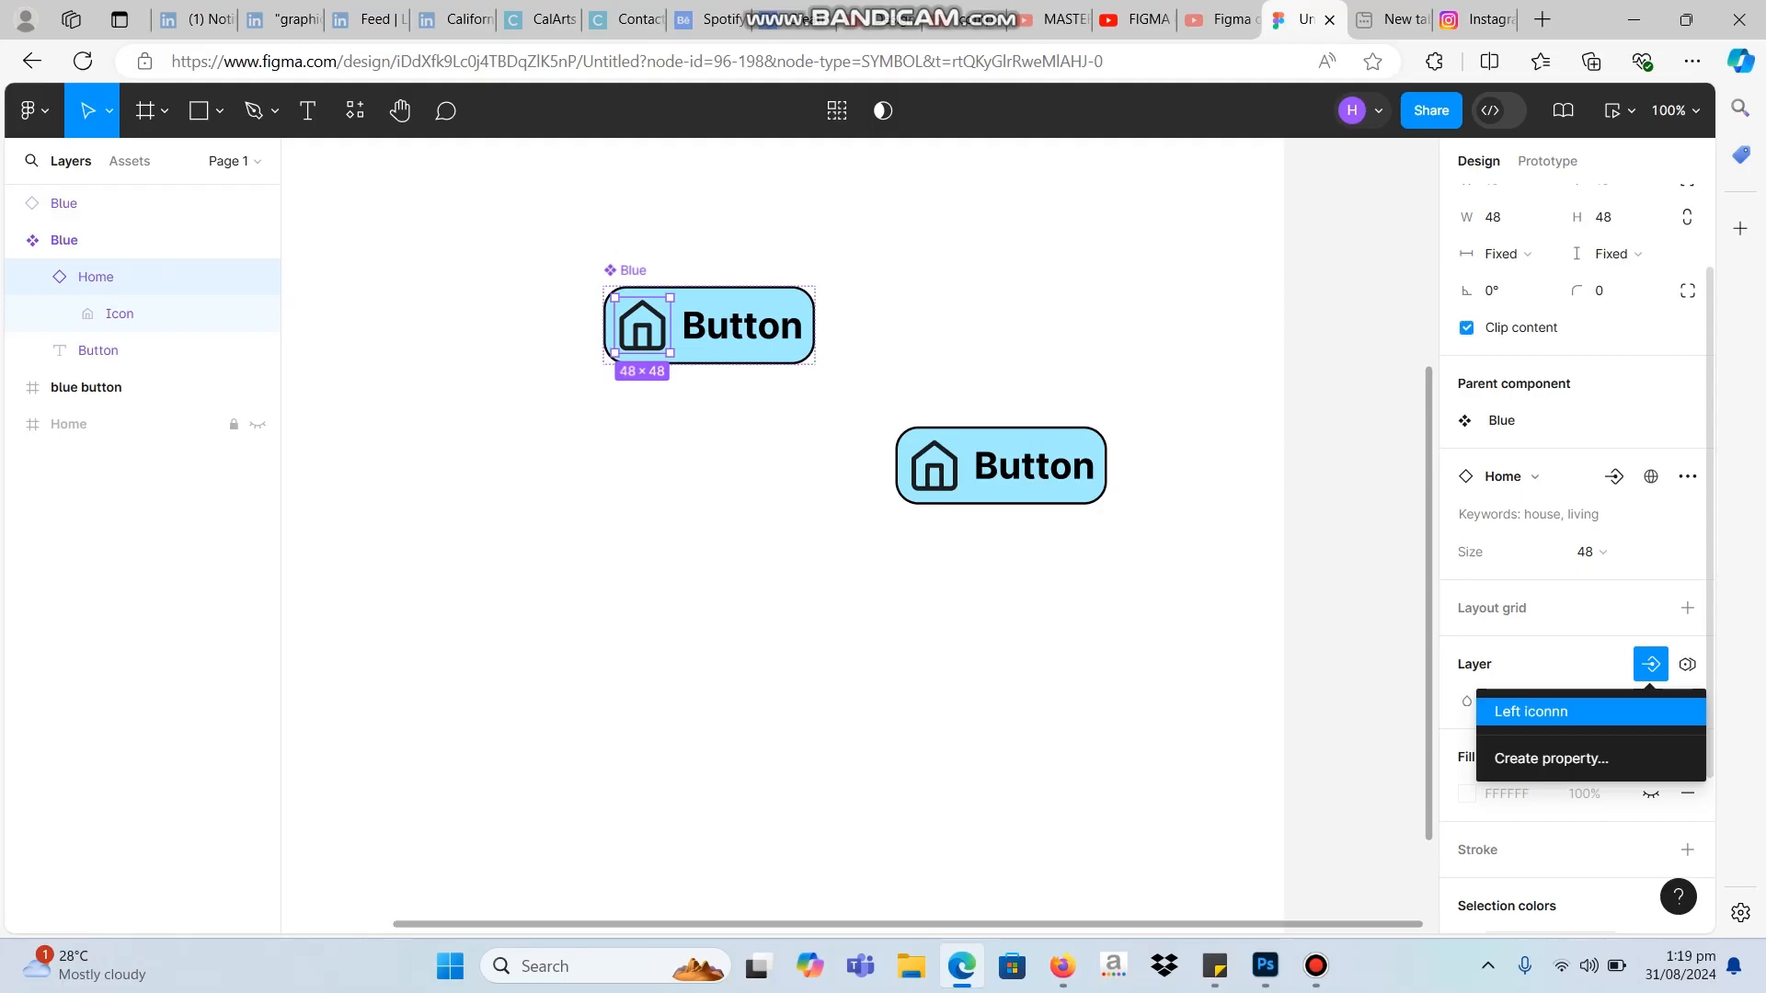
left_click(1531, 711)
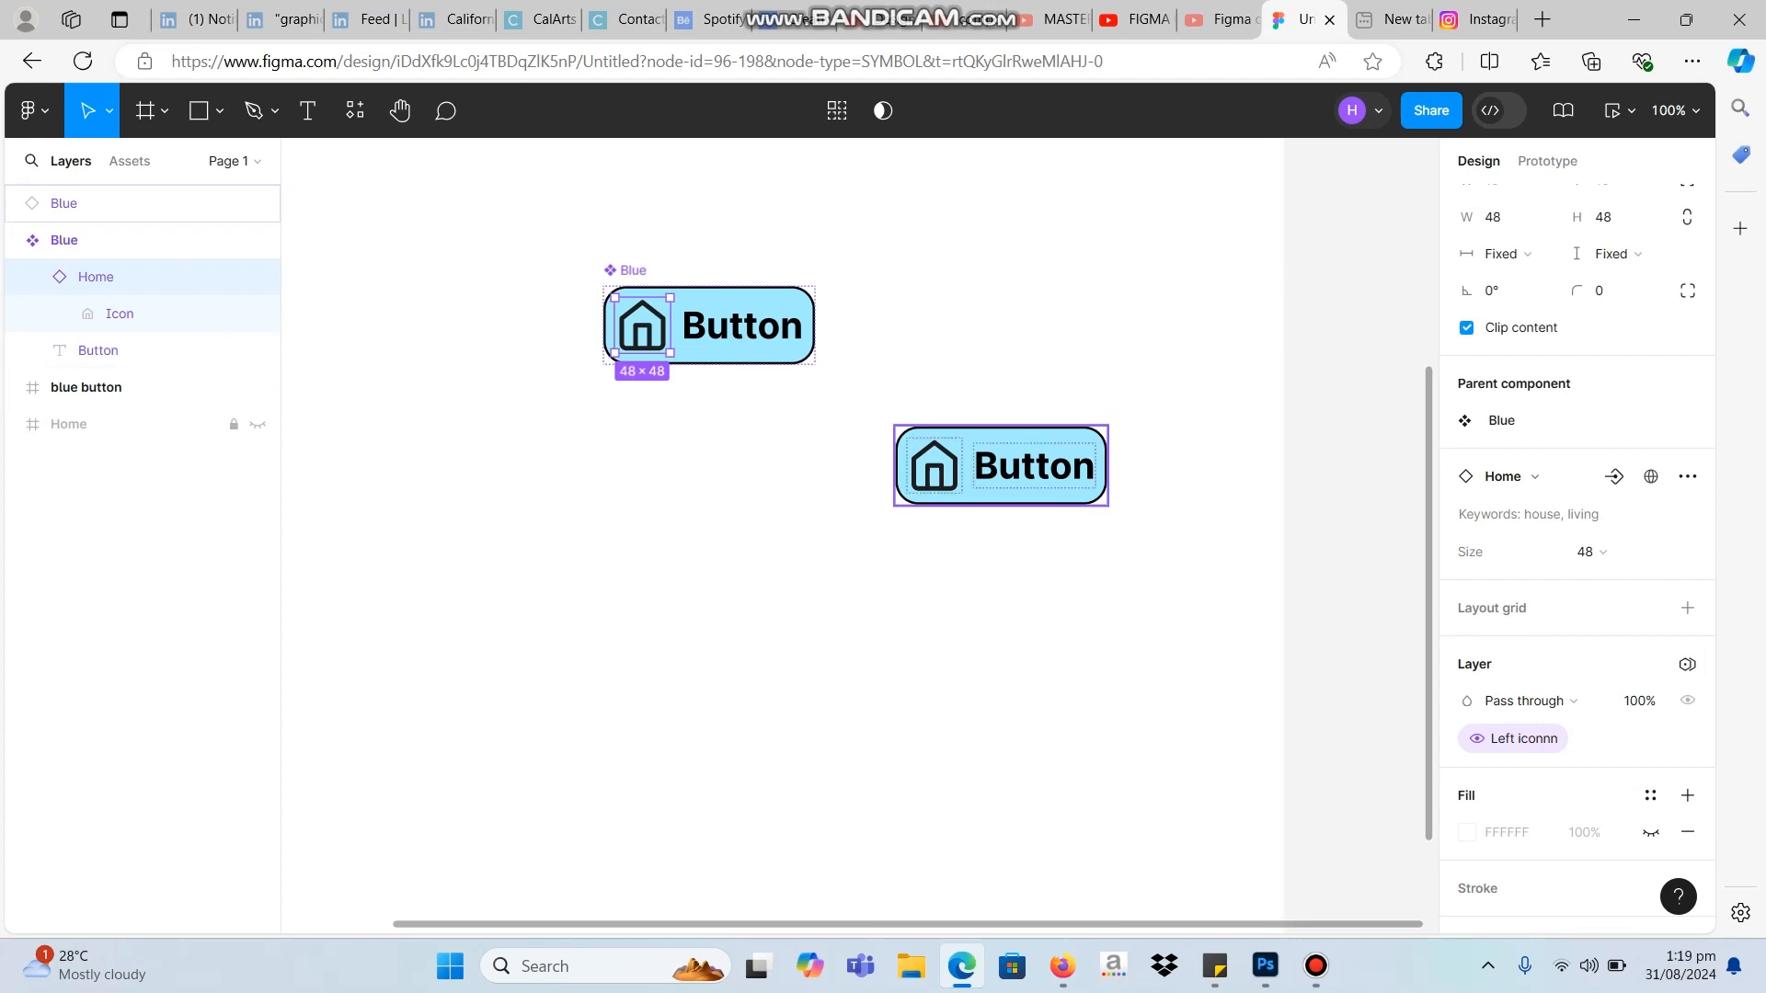
Turn the Left iconnn property of the Blue instance off and back on to test it.
left_click(1001, 467)
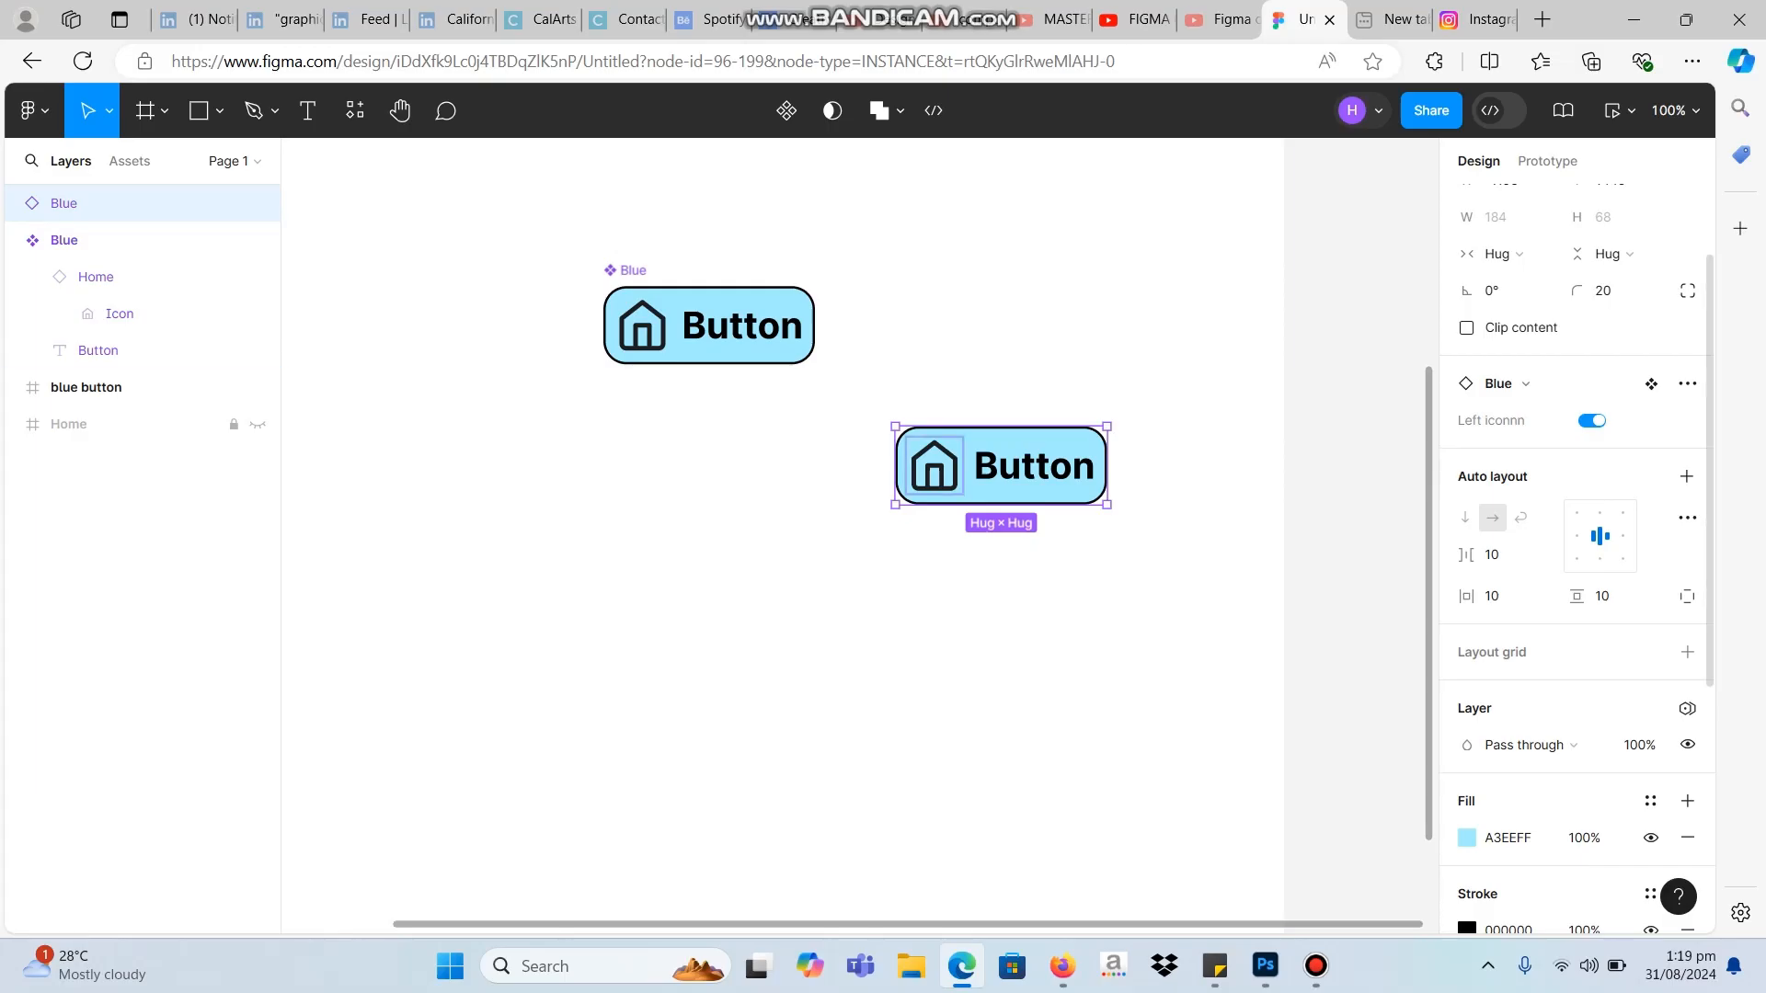
left_click(1592, 420)
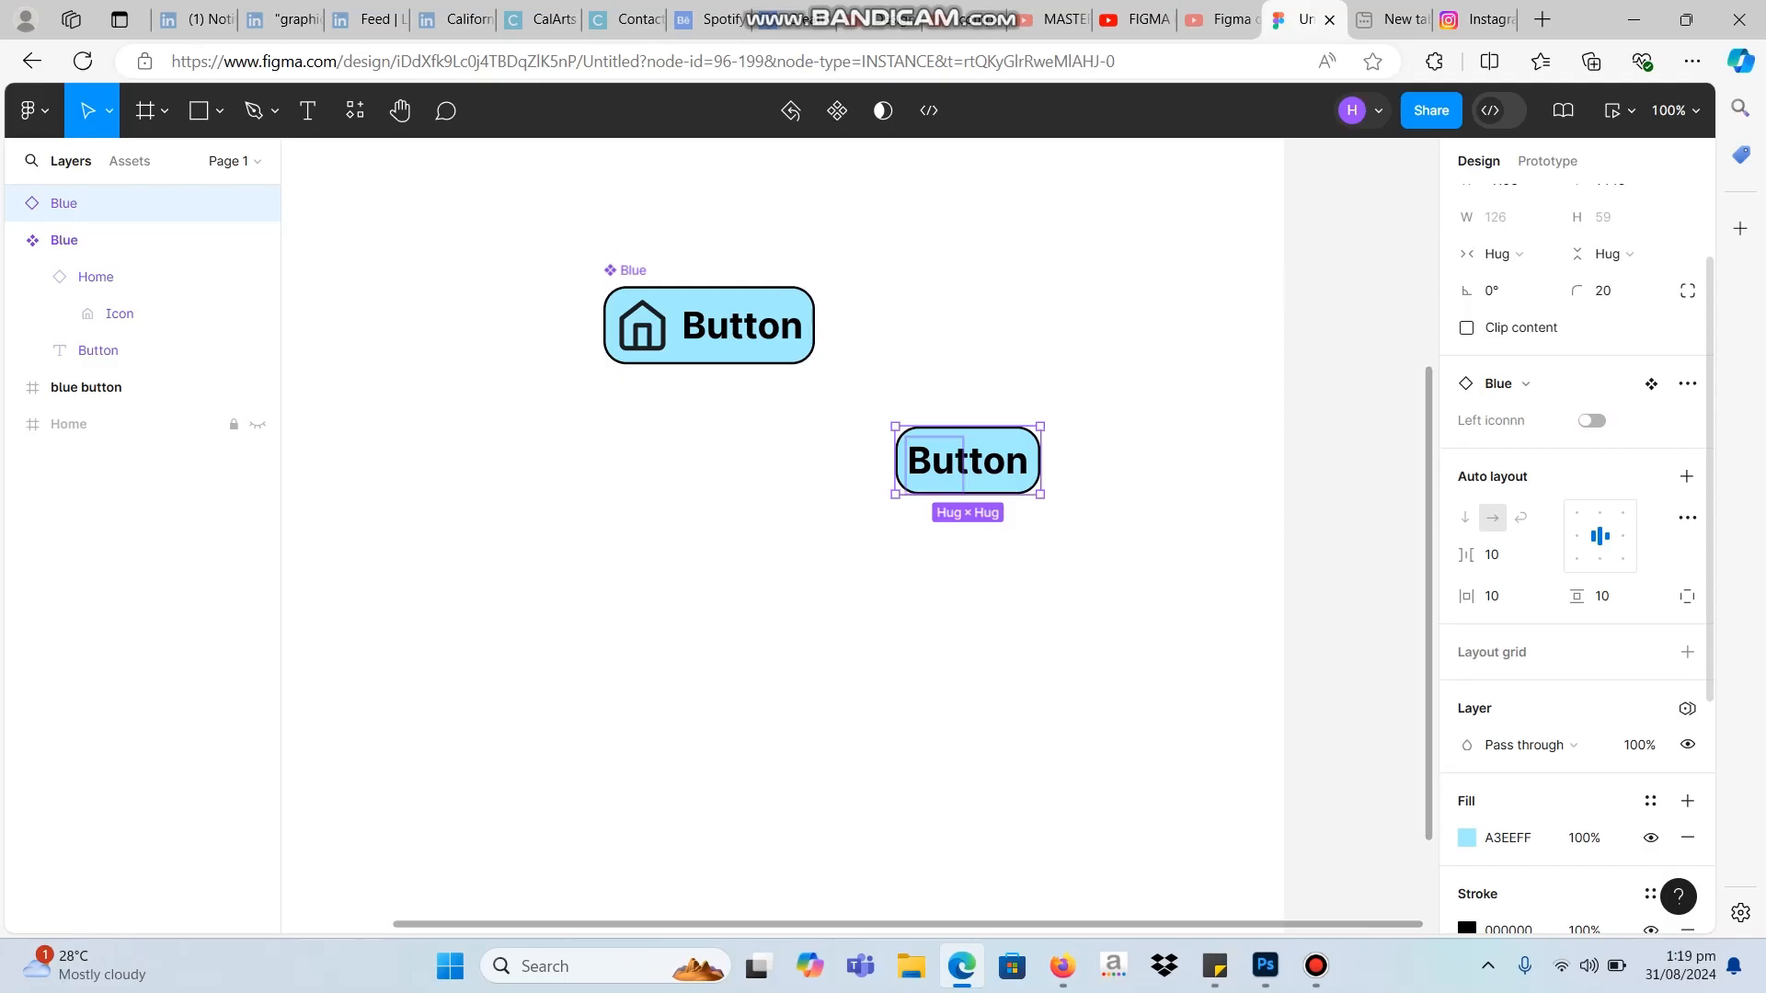
left_click(1592, 420)
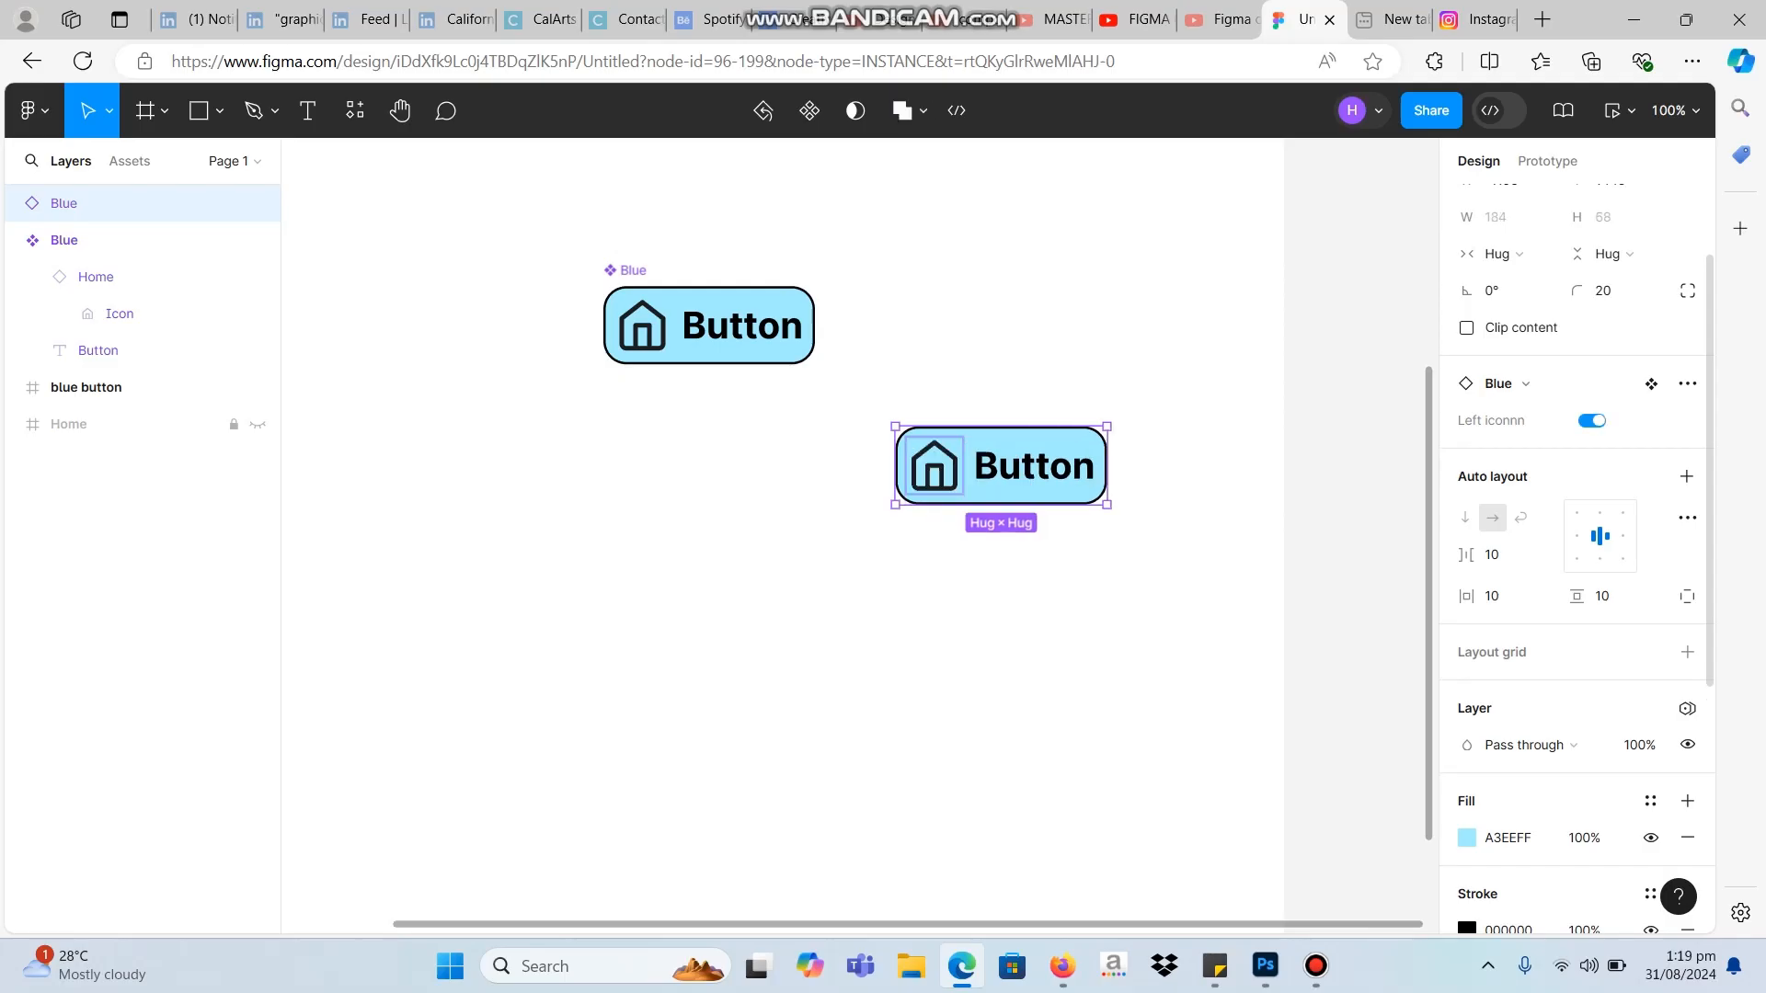
Duplicate the Home icon in the main component to the right of the Button text, and shift the instance slightly down and left.
key("ctrl+equal")
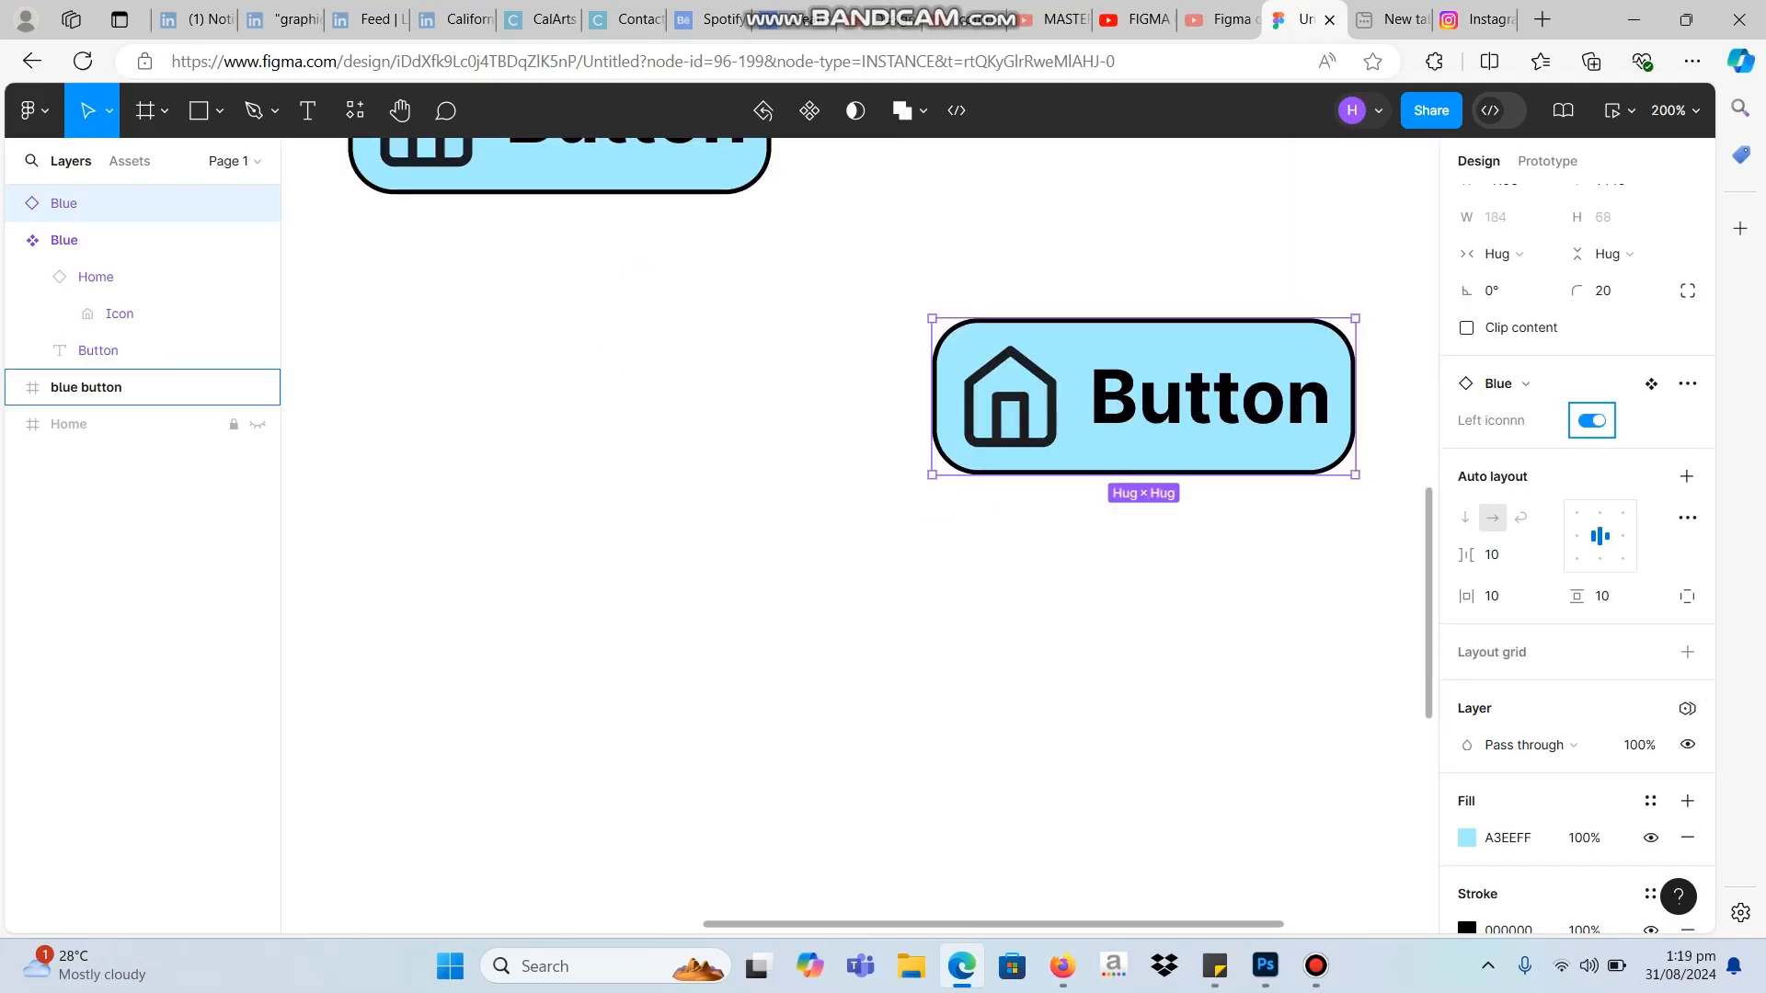
left_click(1058, 625)
scroll(1057, 626, "up", 4)
scroll(1058, 625, "left", 1)
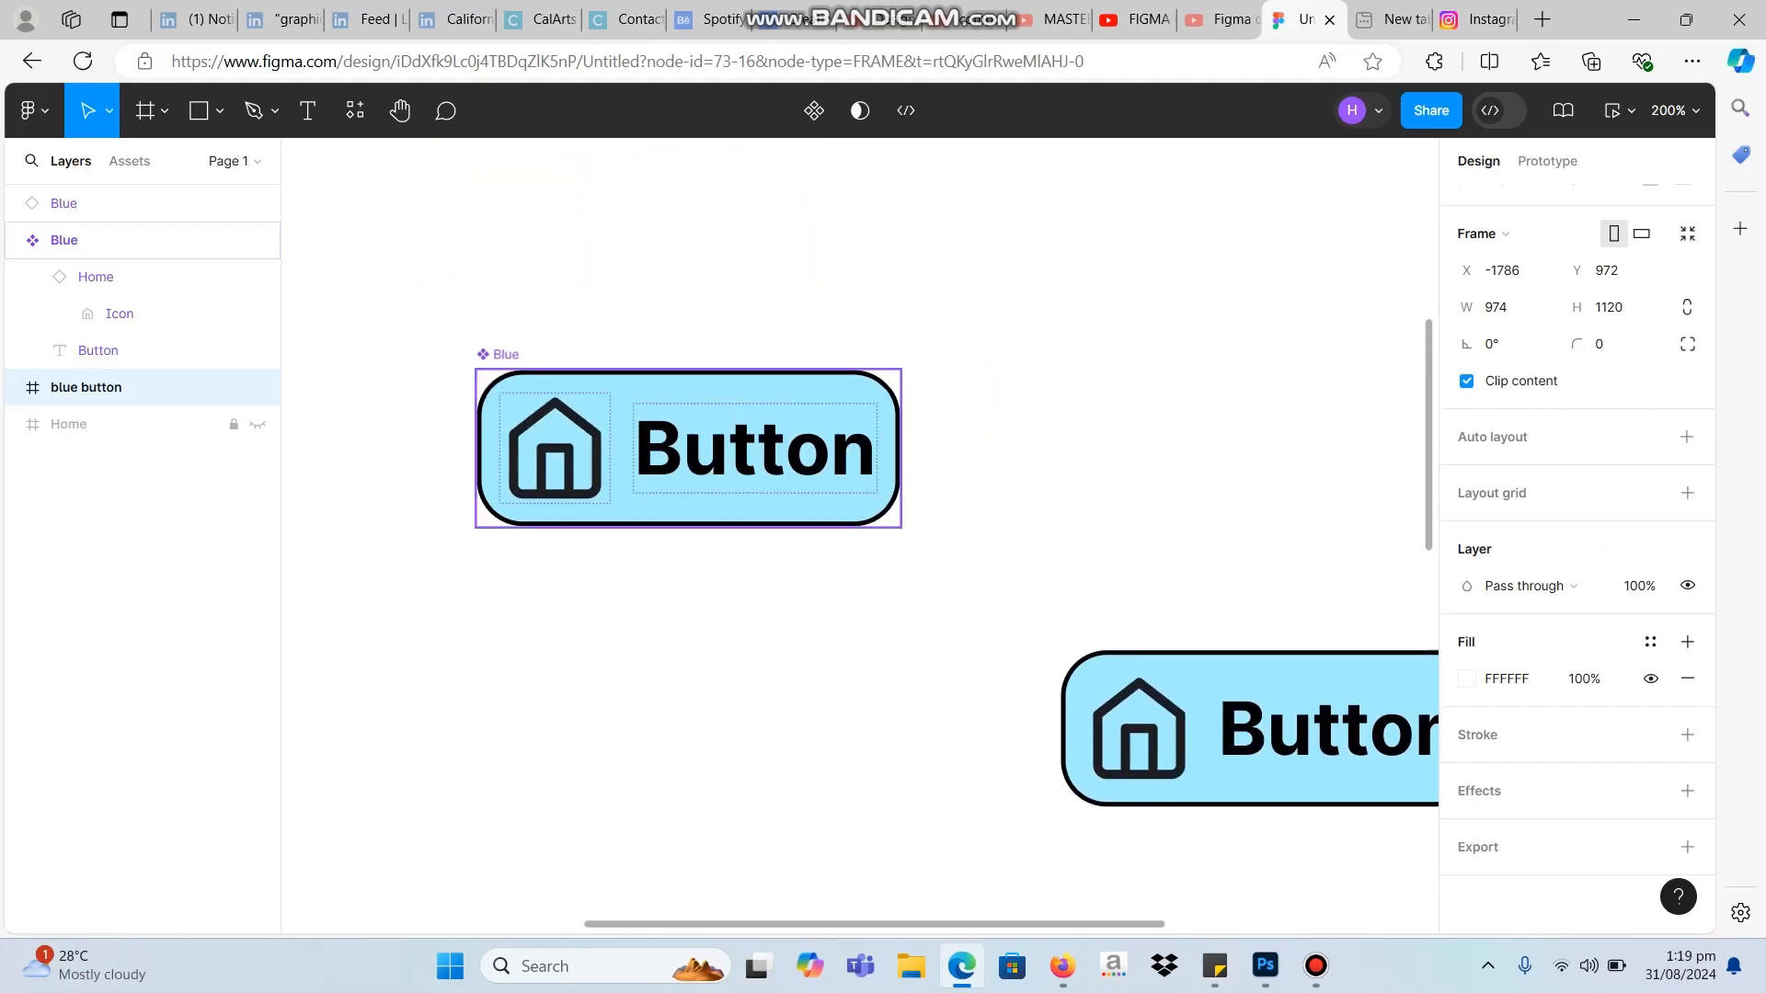
double_click(554, 449)
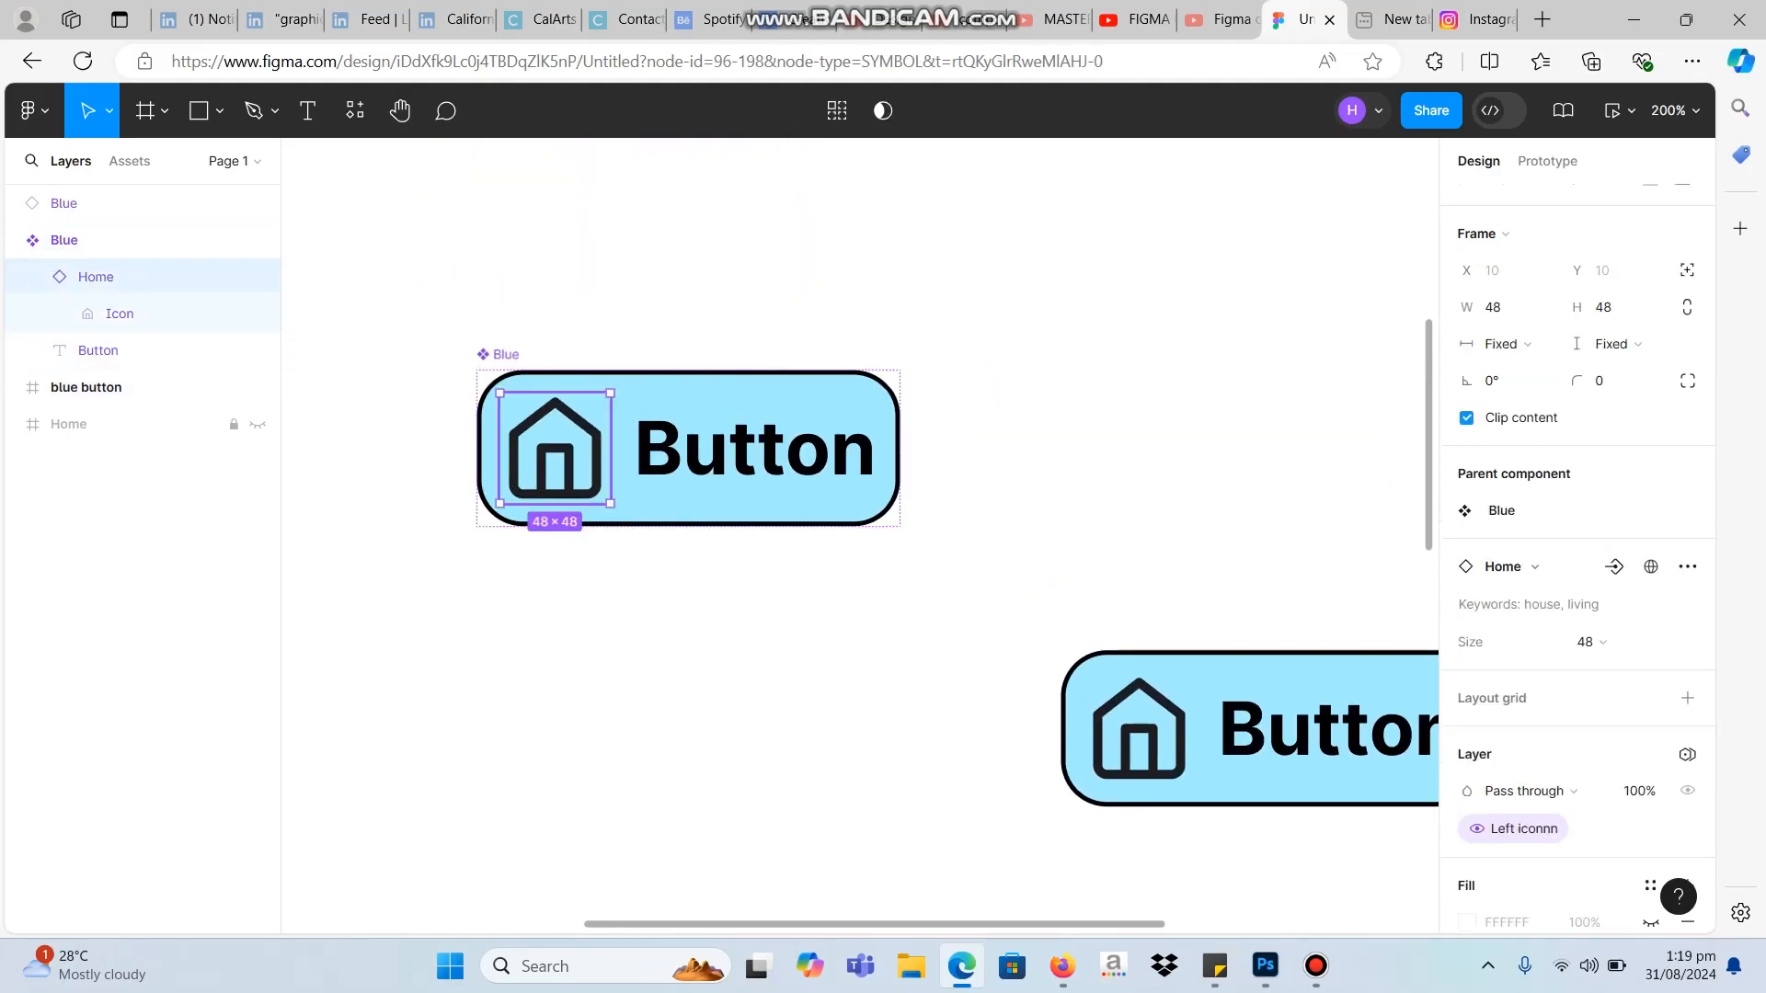
key("ctrl+d")
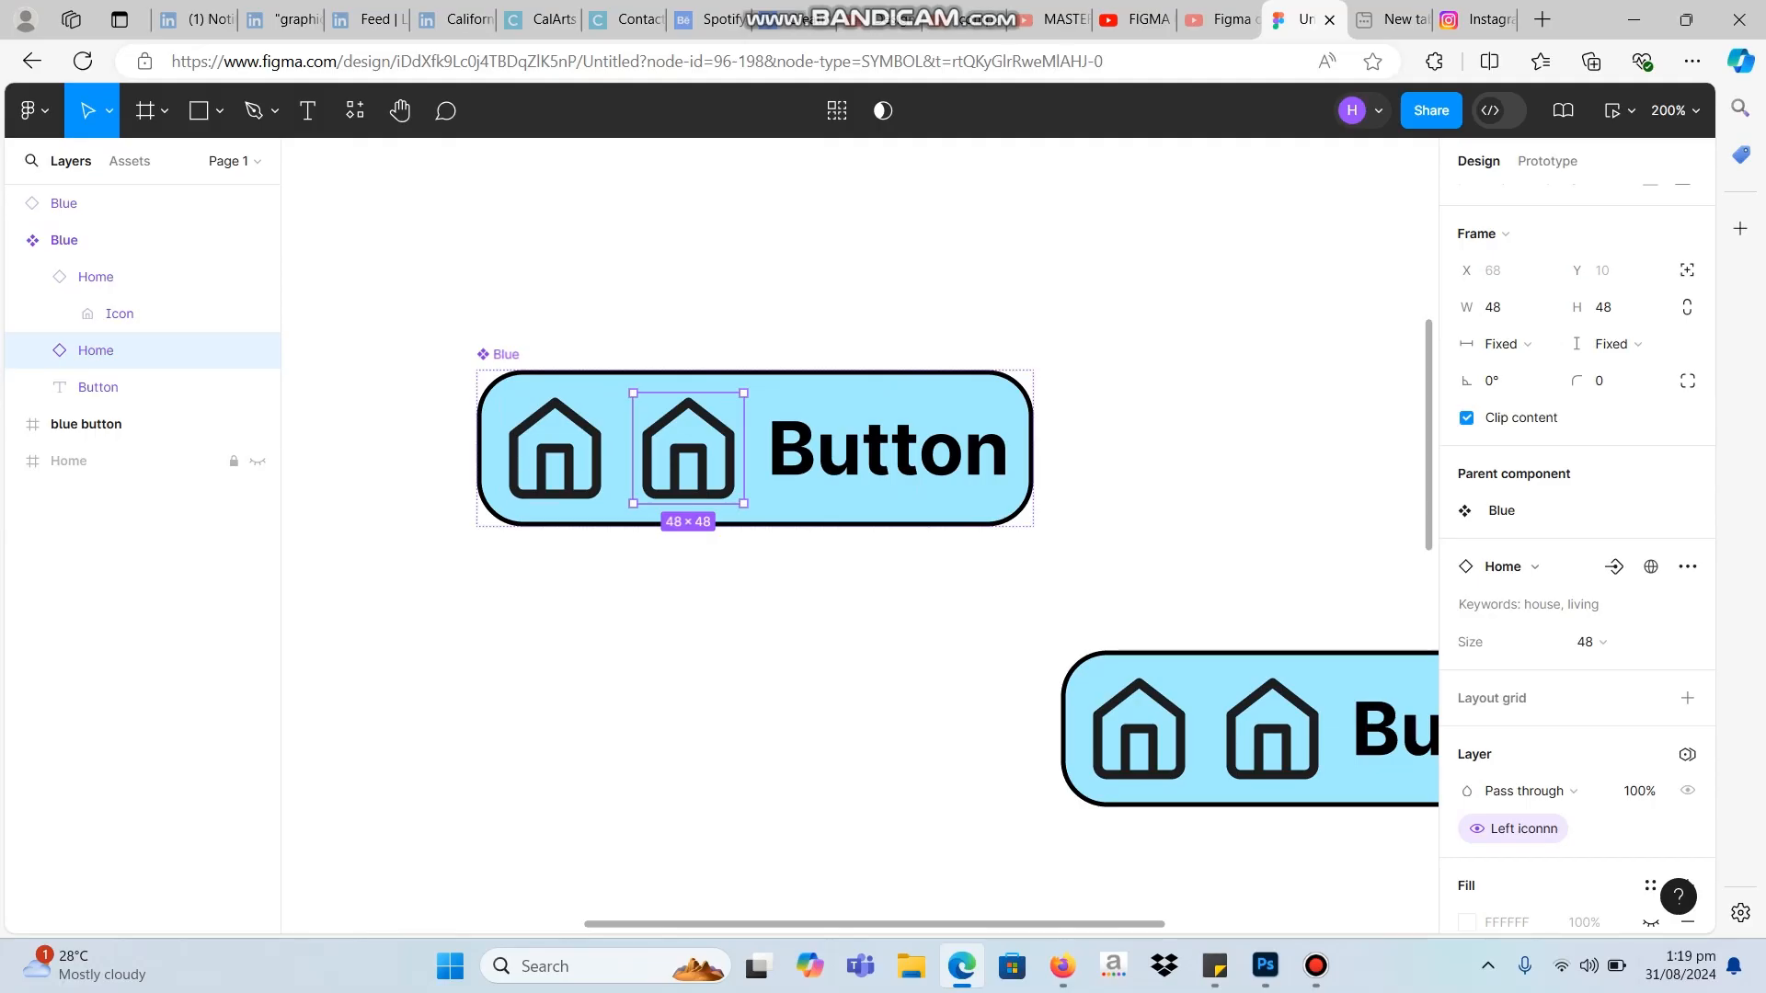
left_click_drag(688, 449, 982, 449)
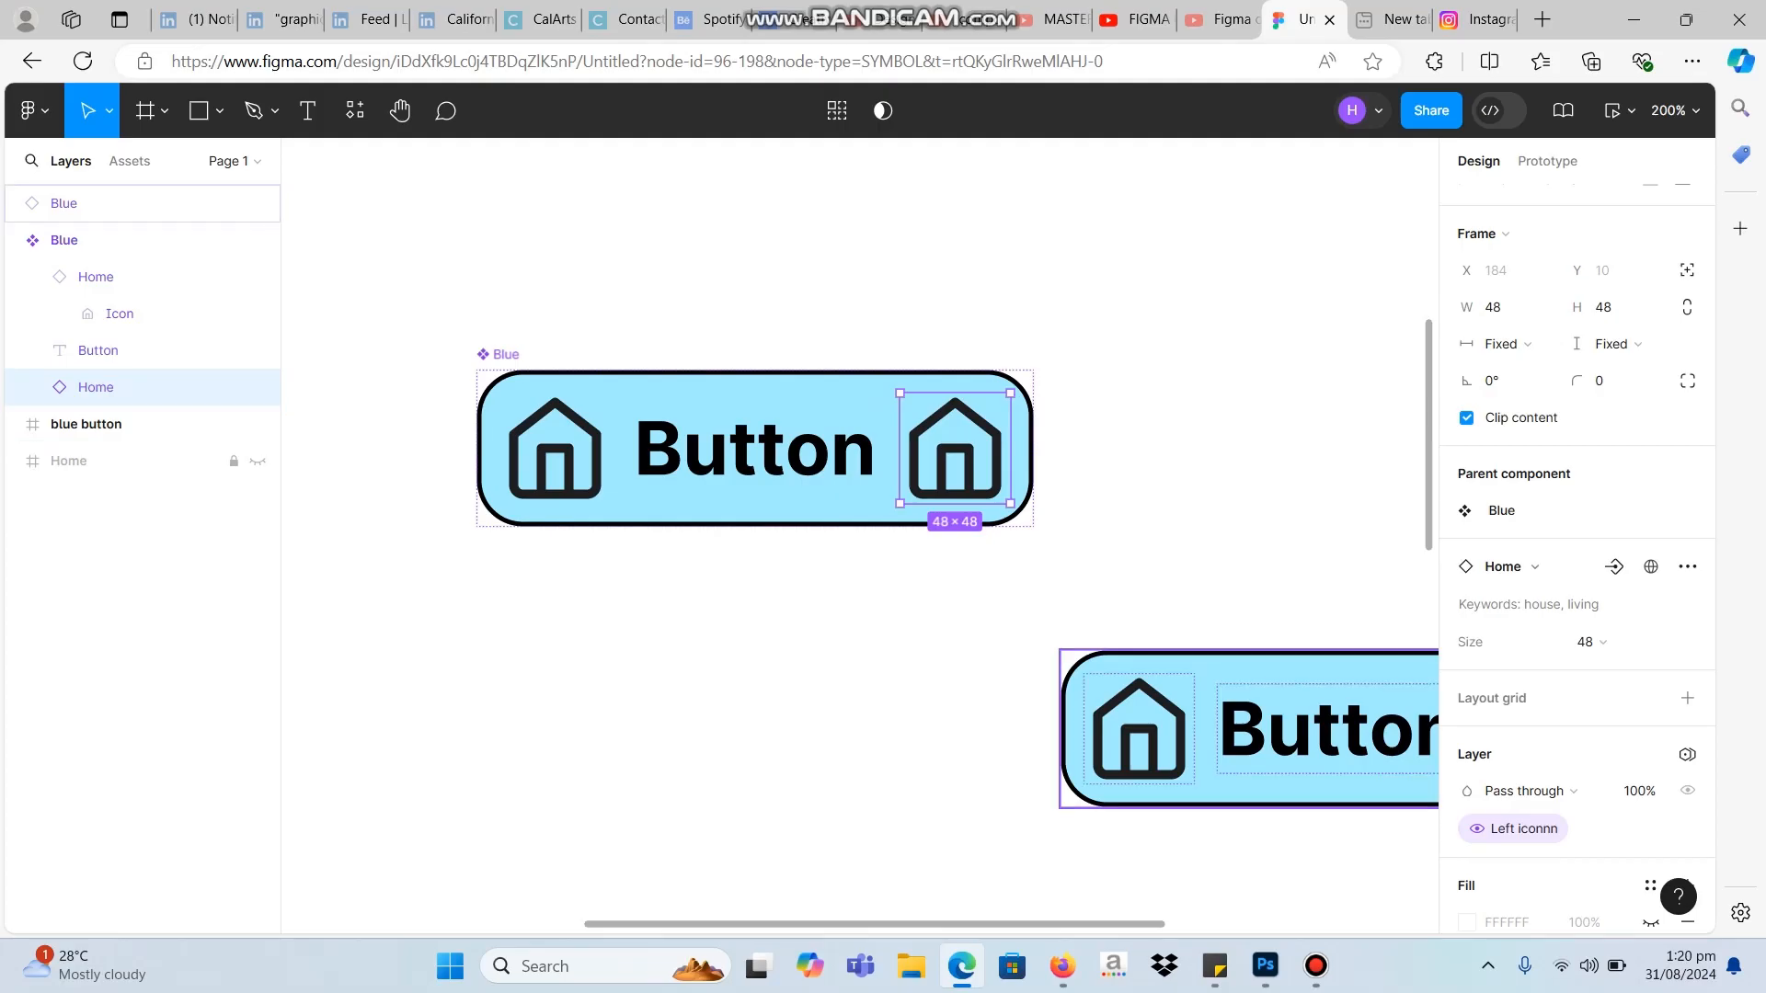
mouse_move(1237, 732)
left_mouse_down()
mouse_move(972, 736)
mouse_move(1238, 760)
left_mouse_up()
Detach the Left iconnn property from the duplicated Home icon at the right of the main component.
double_click(955, 449)
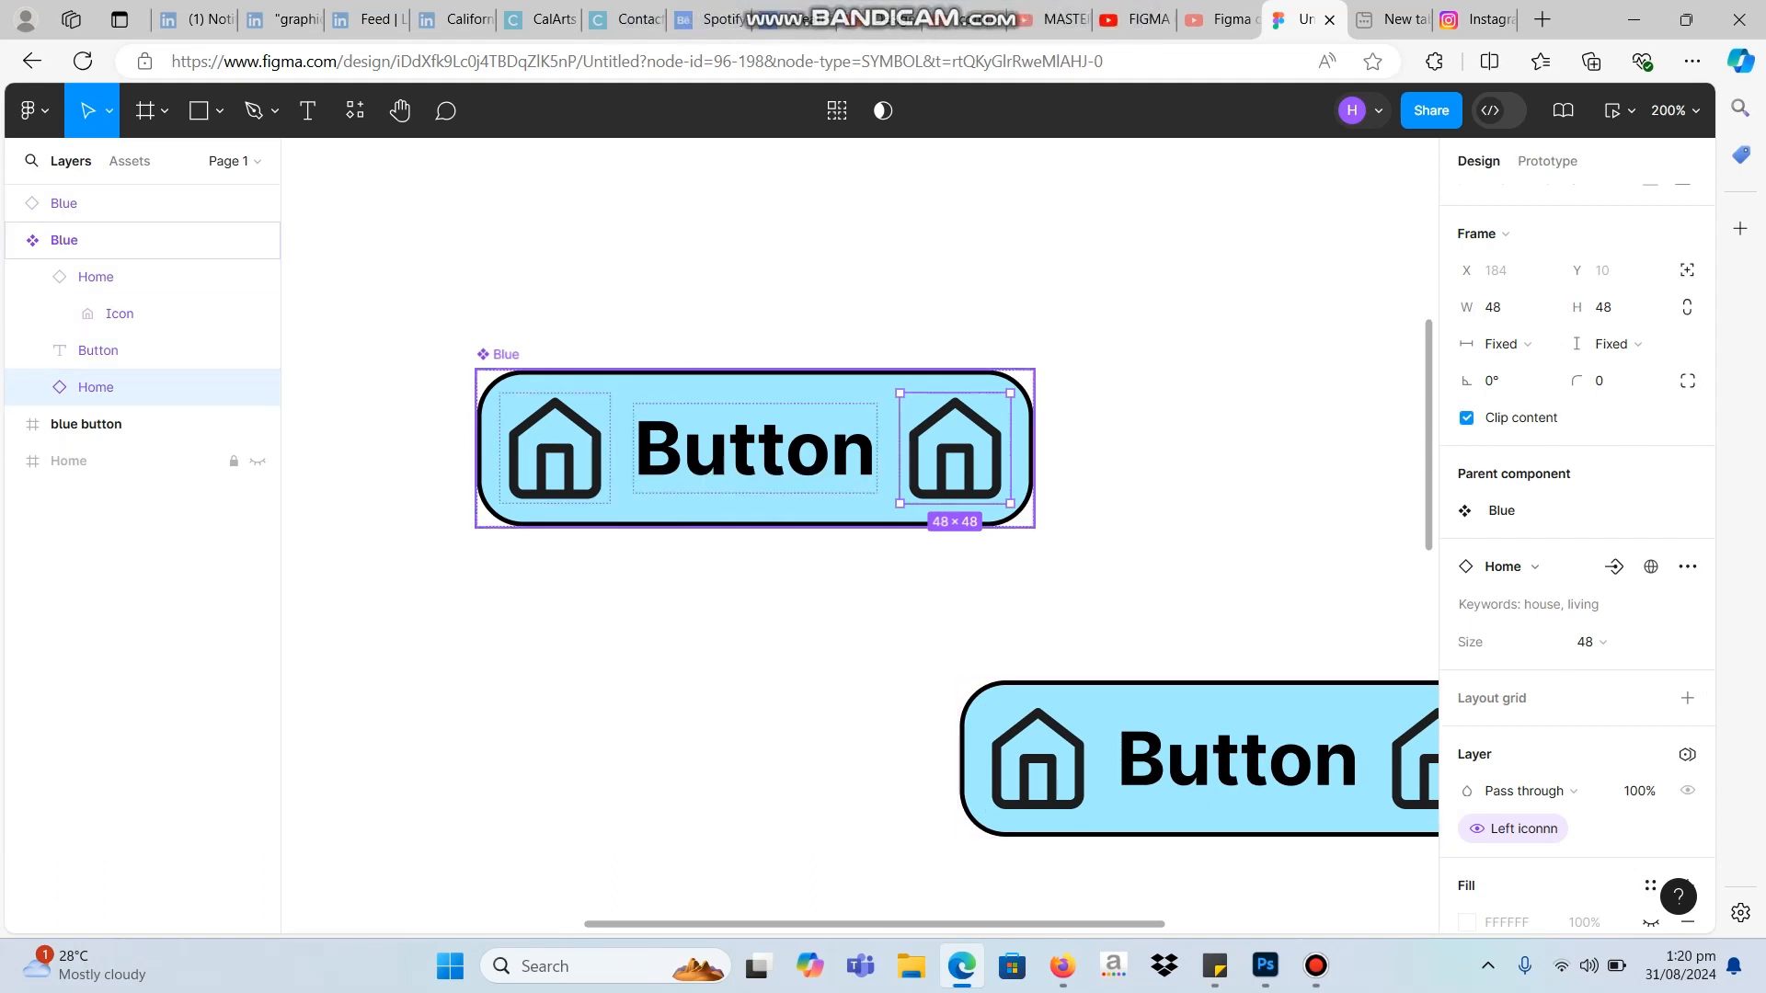
scroll(1650, 707, "down", 5)
scroll(1650, 706, "up", 5)
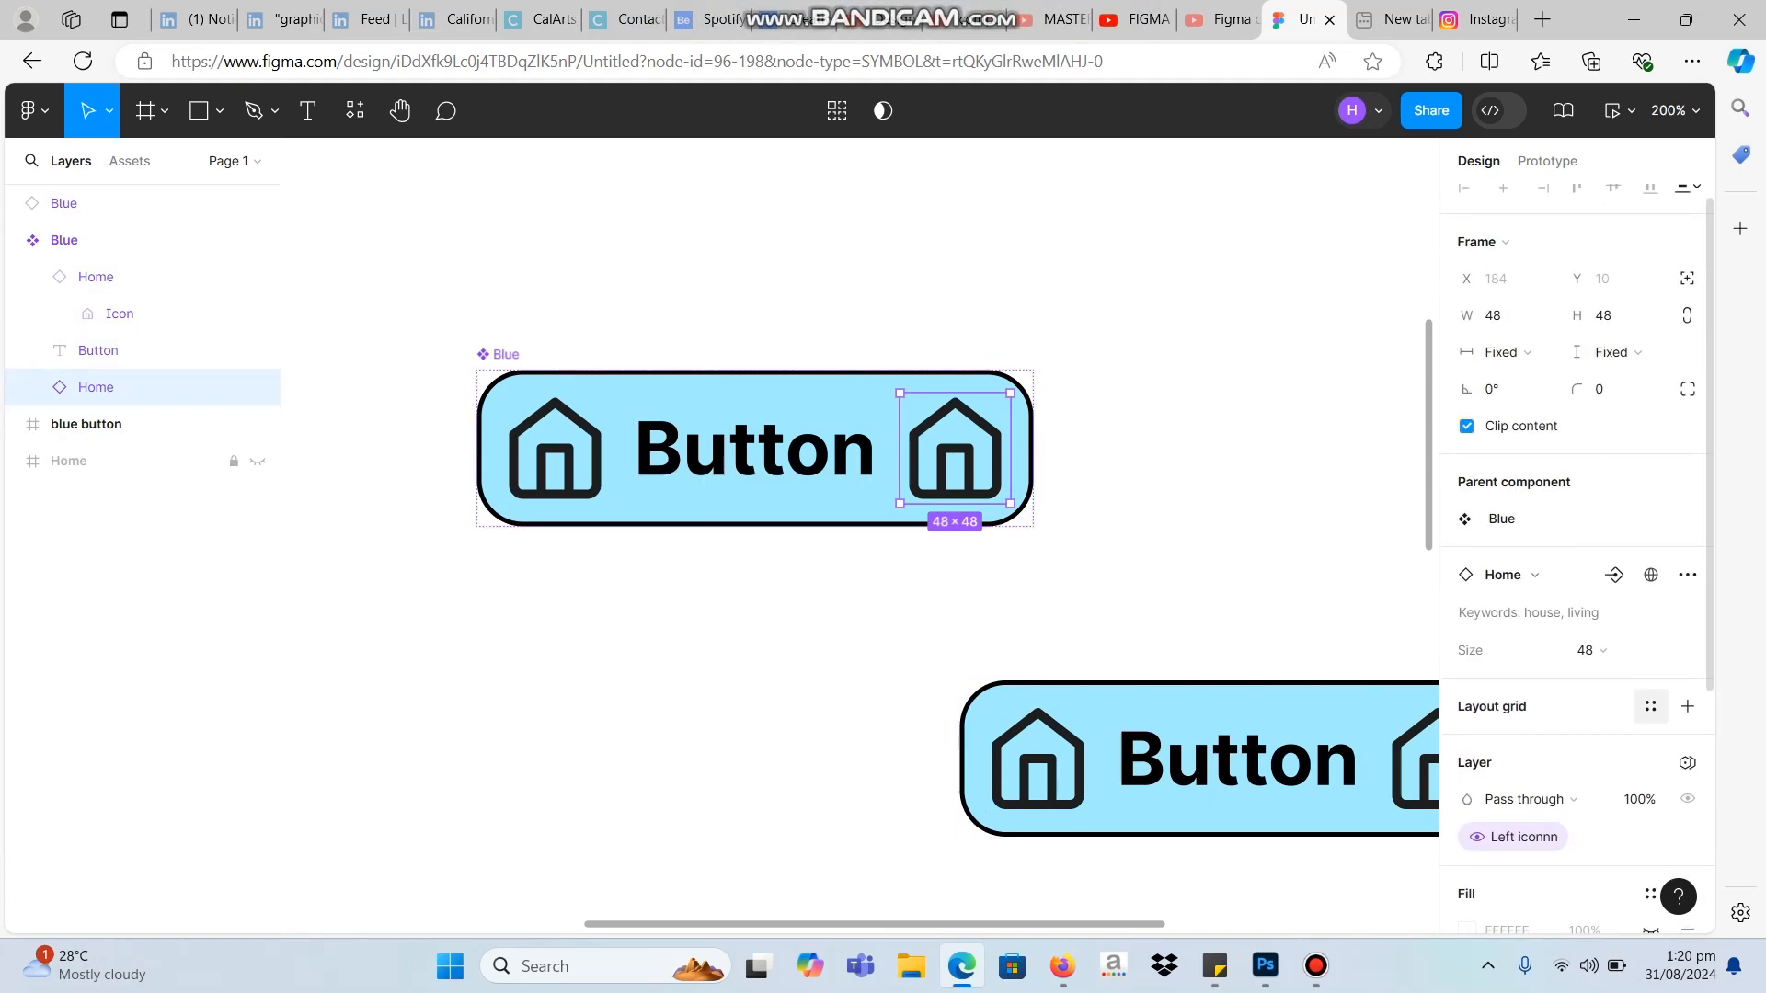
scroll(1650, 706, "down", 1)
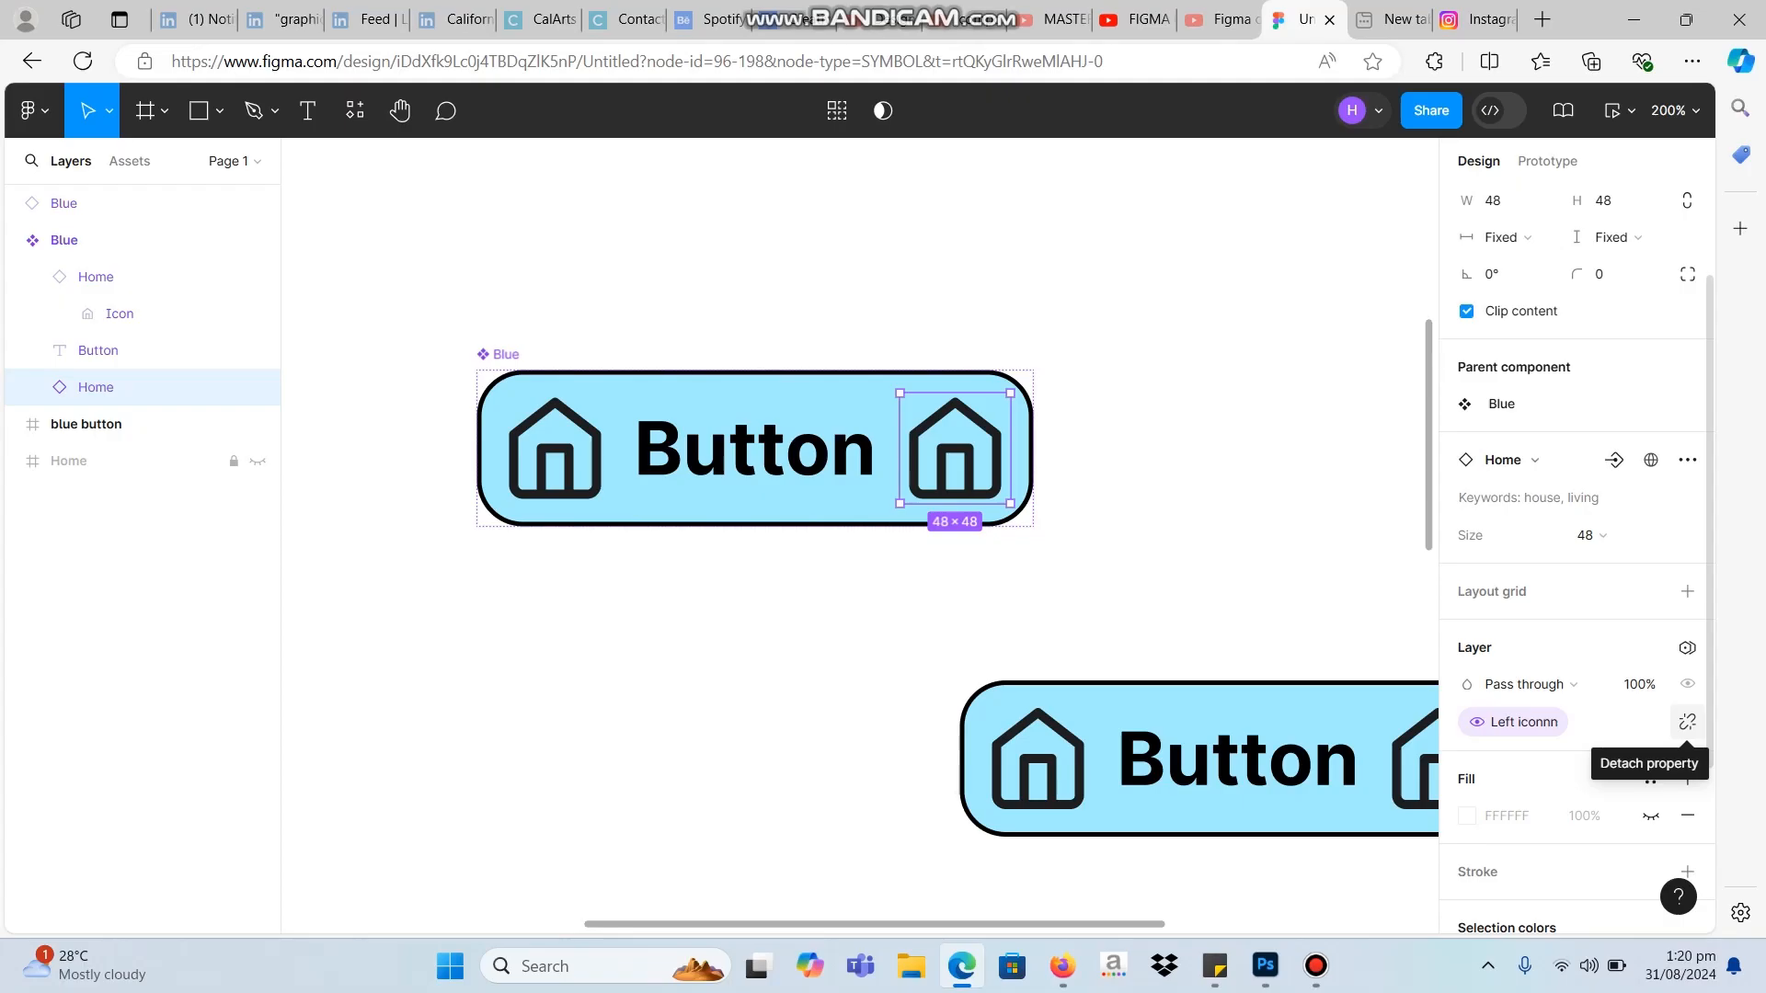
left_click(1687, 722)
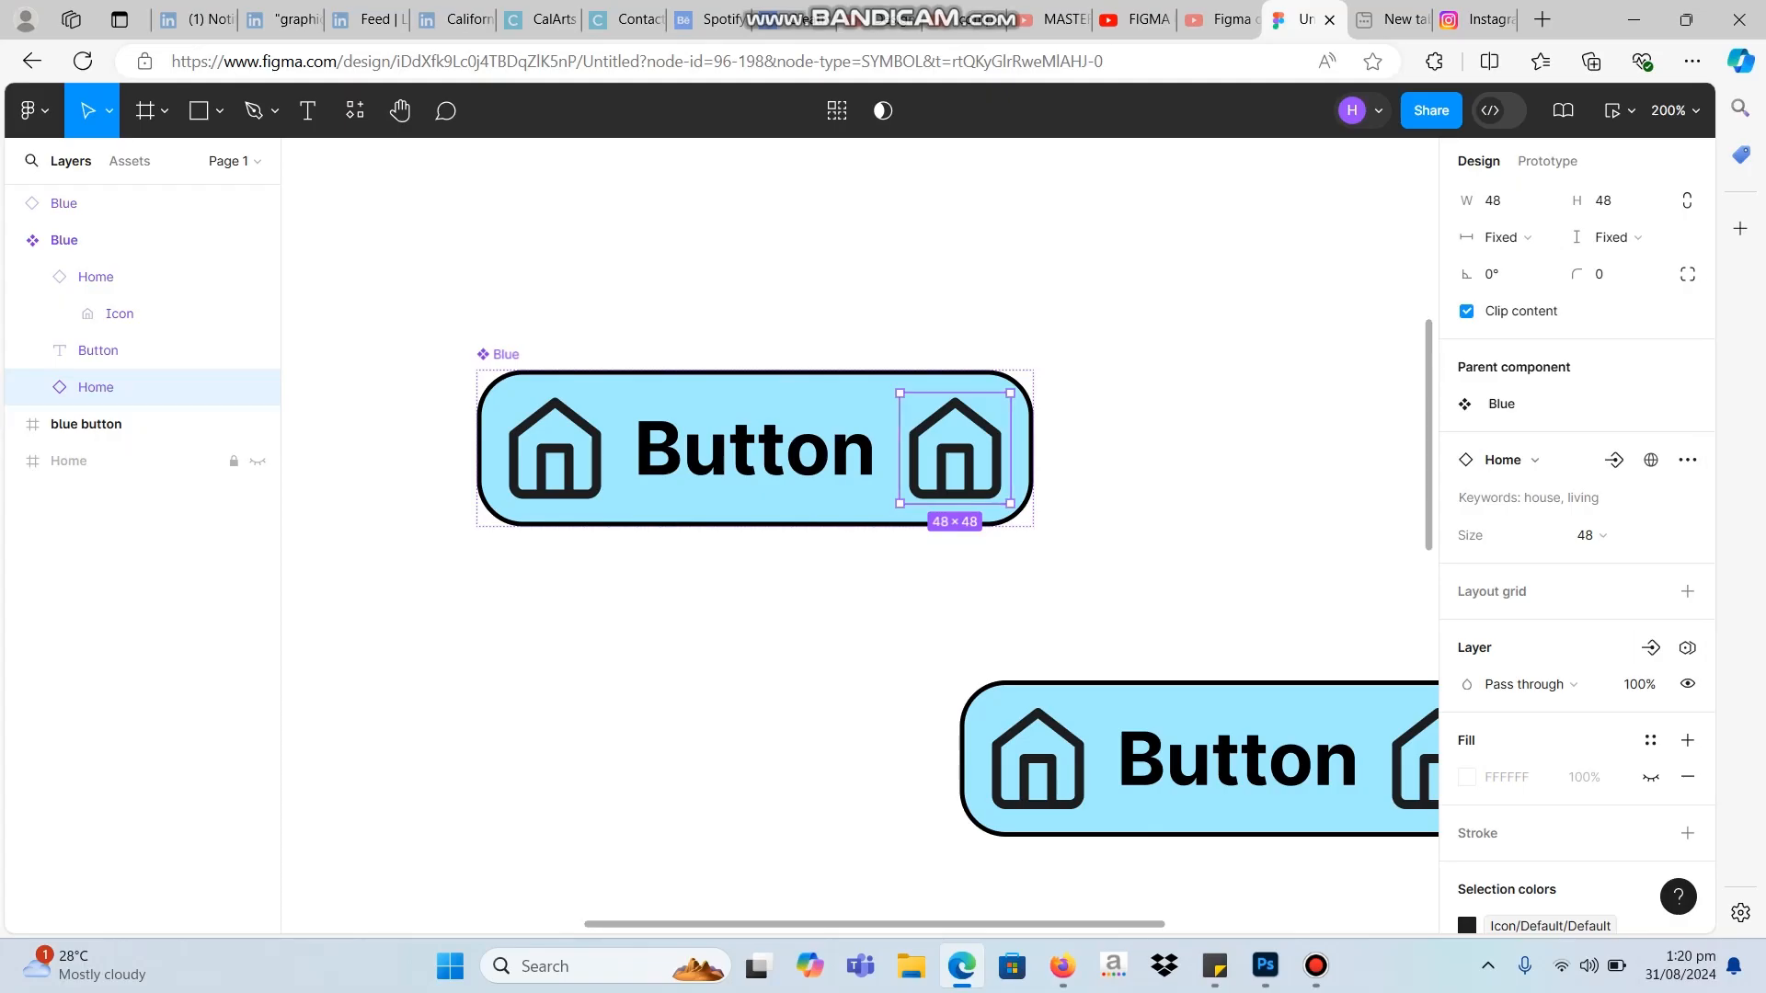
Create a boolean property named right iconn with value True for the right-hand Home icon's visibility in the main component.
left_click(1652, 648)
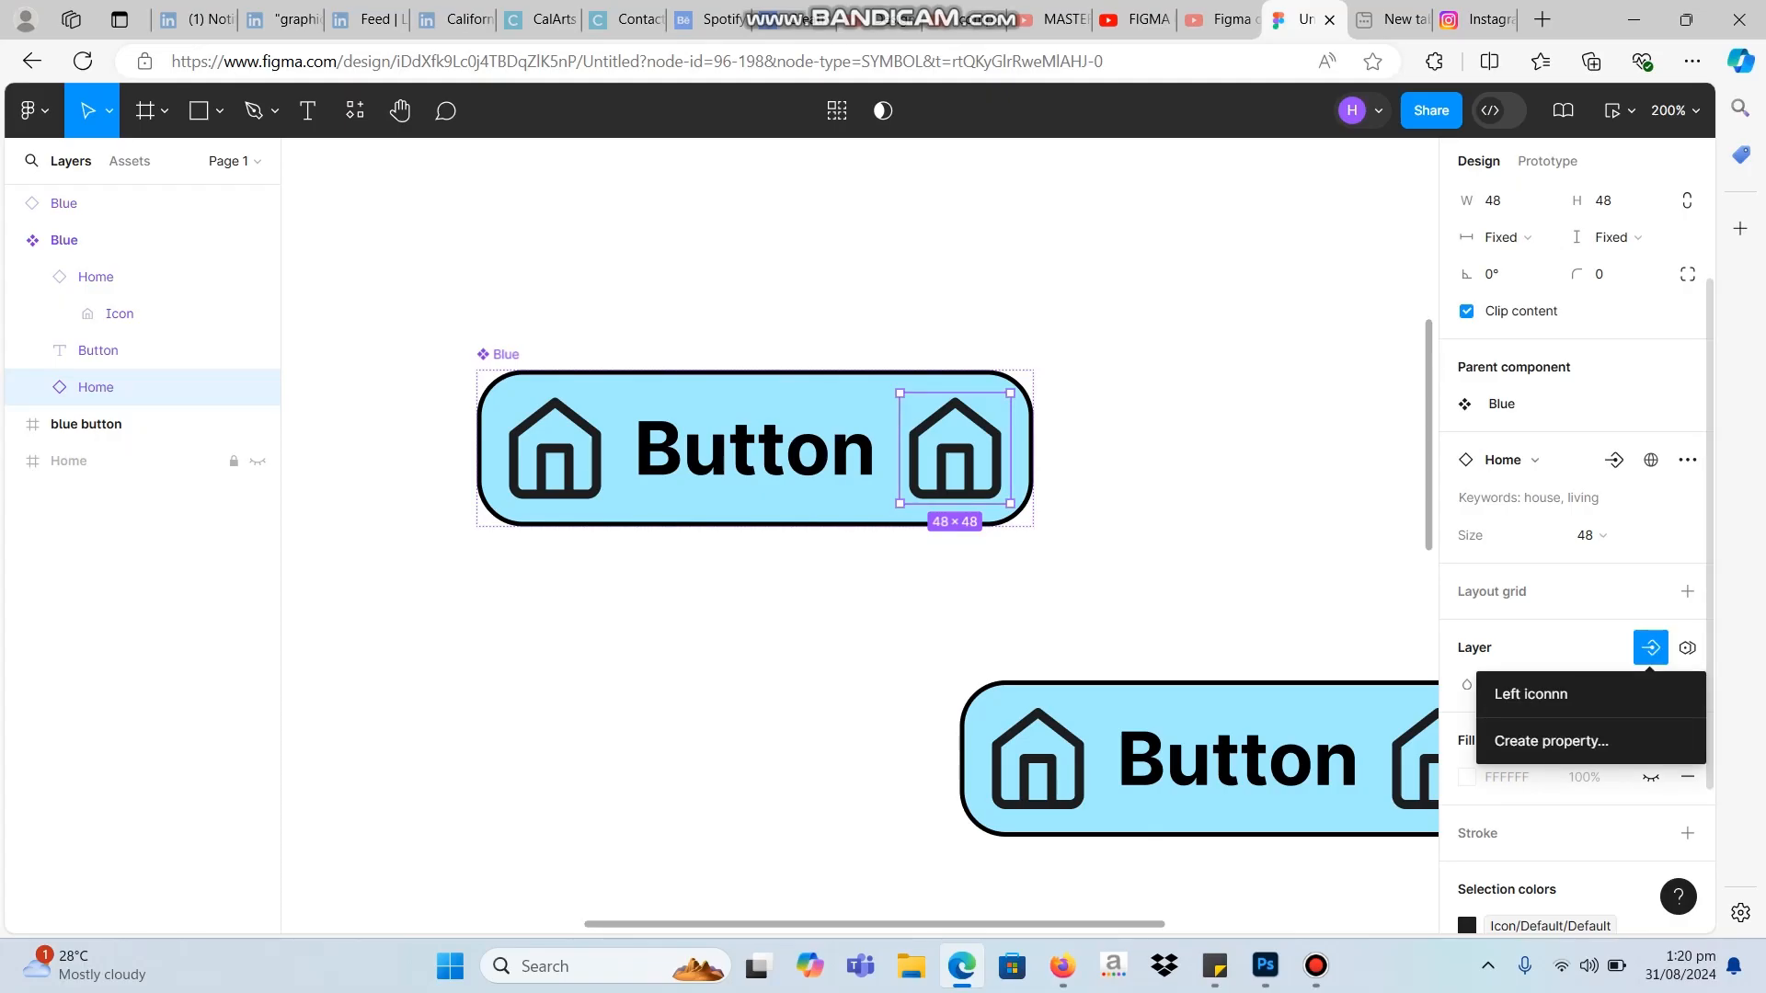
left_click(1551, 741)
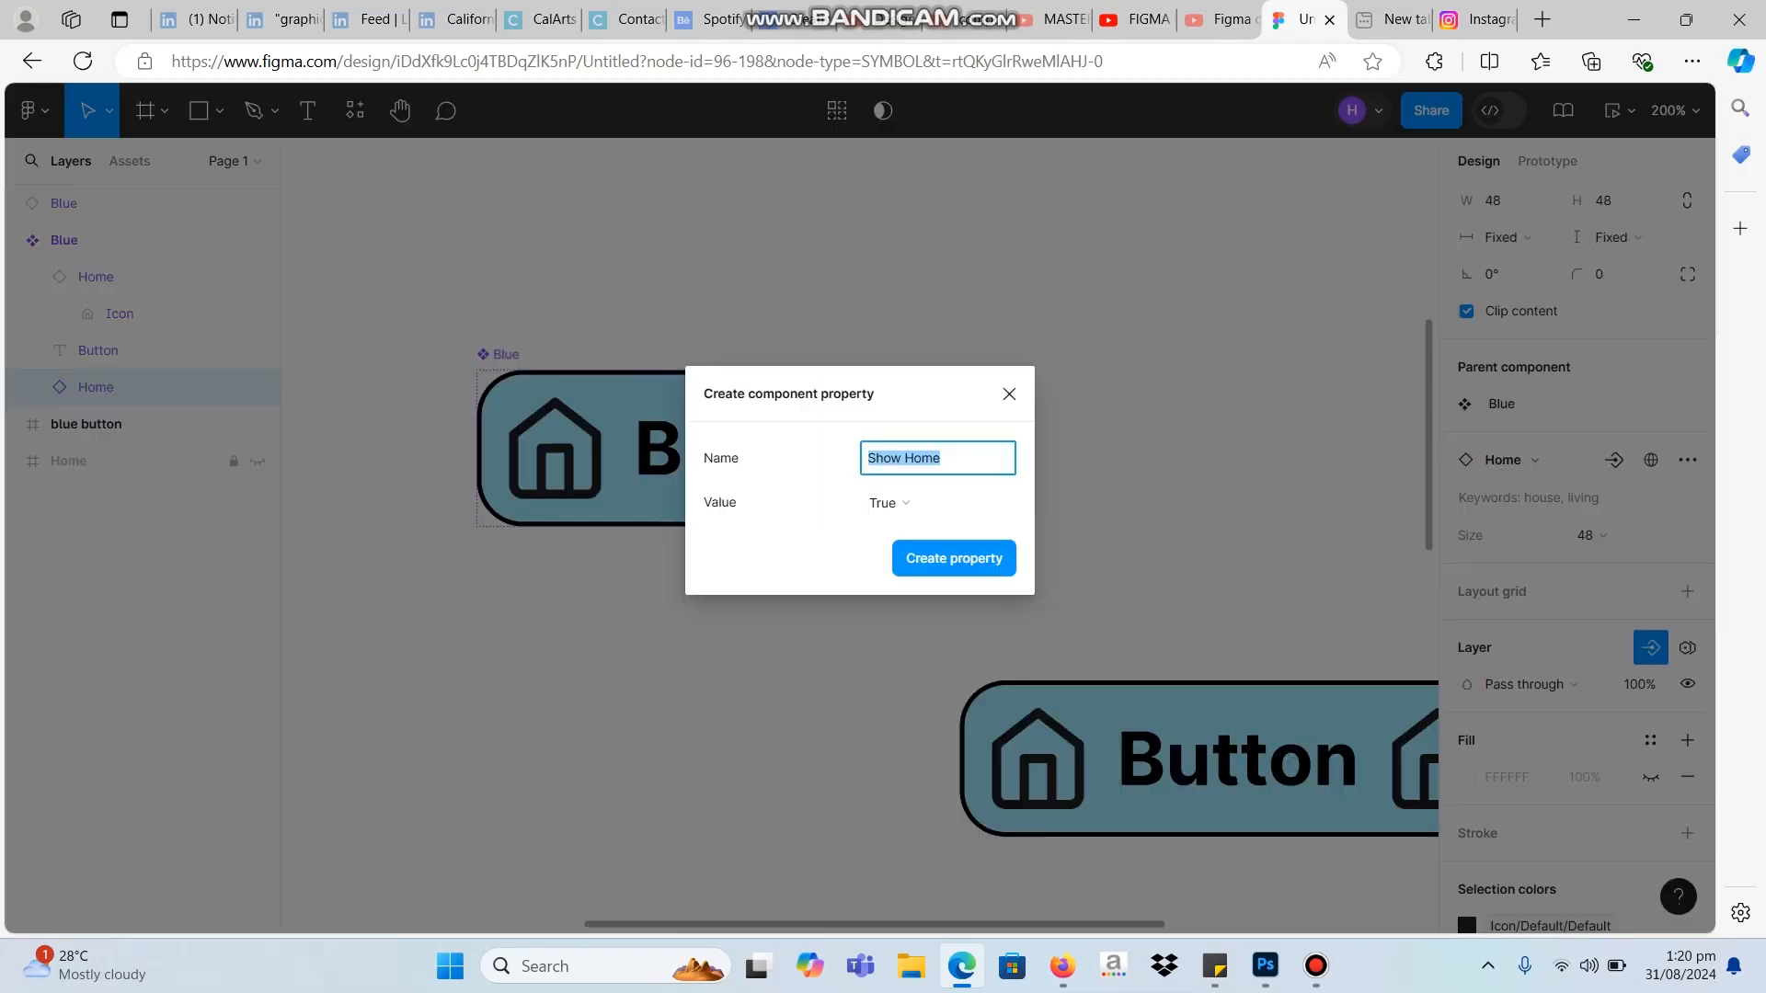
key("BackSpace")
type("right ")
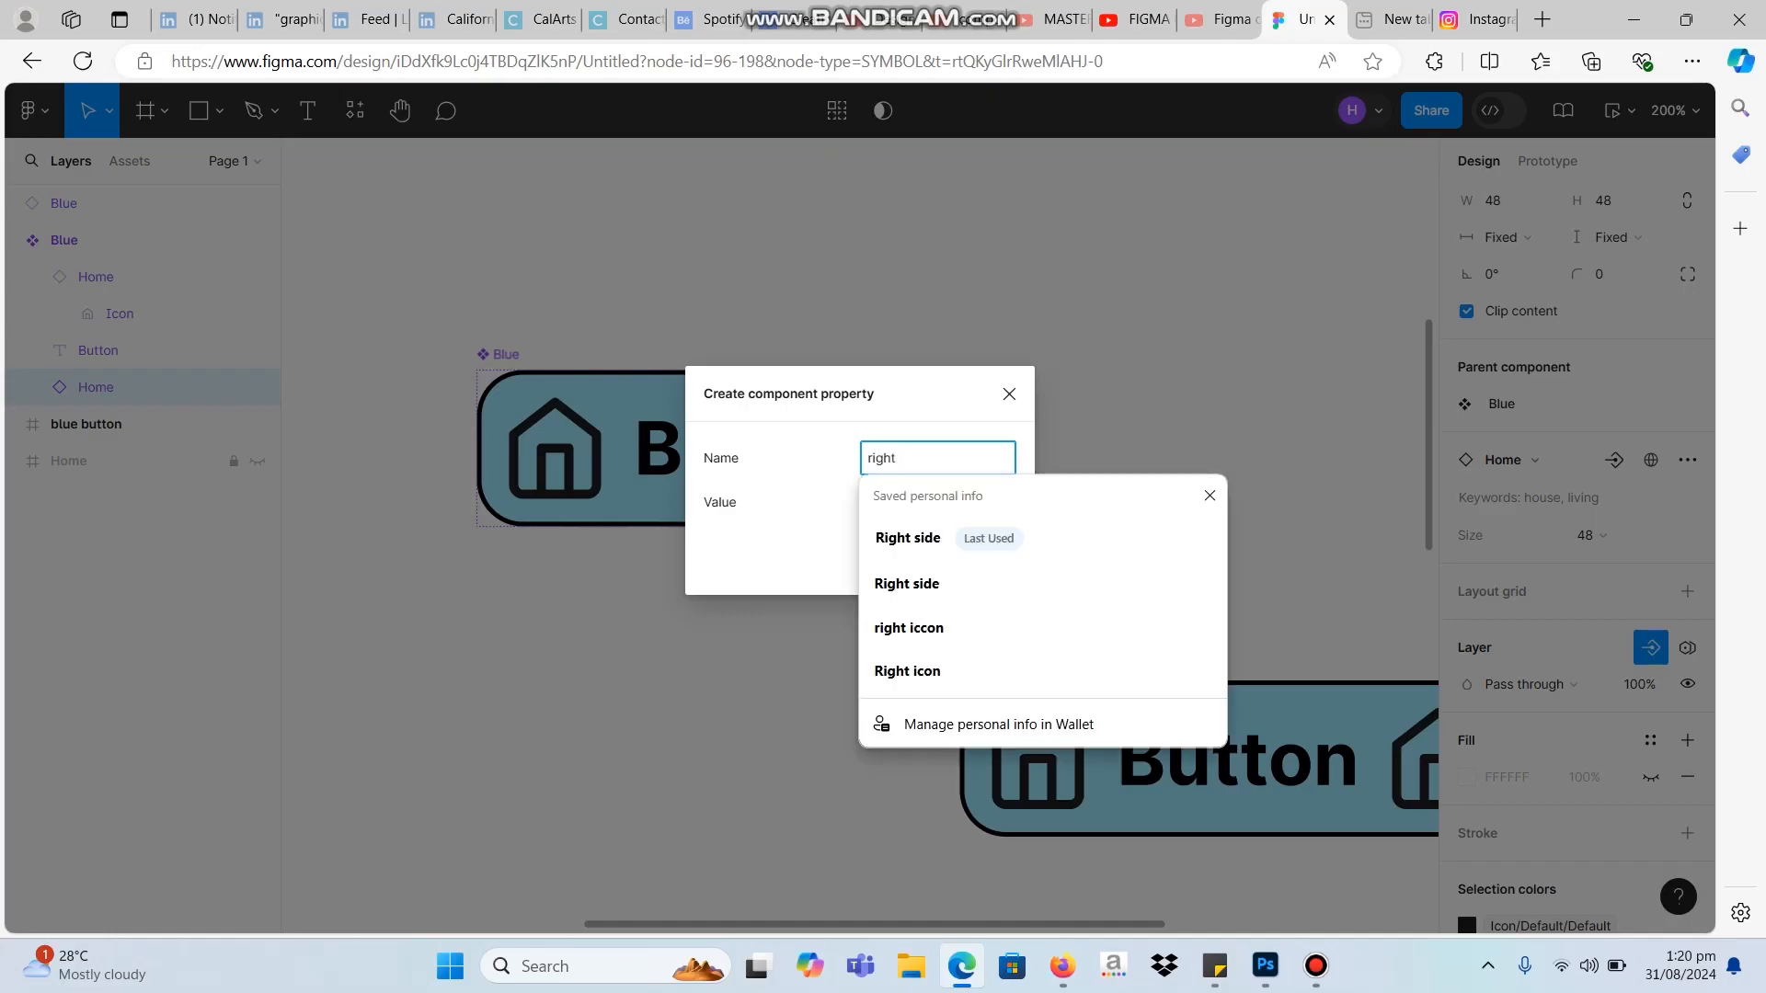
type("sidee")
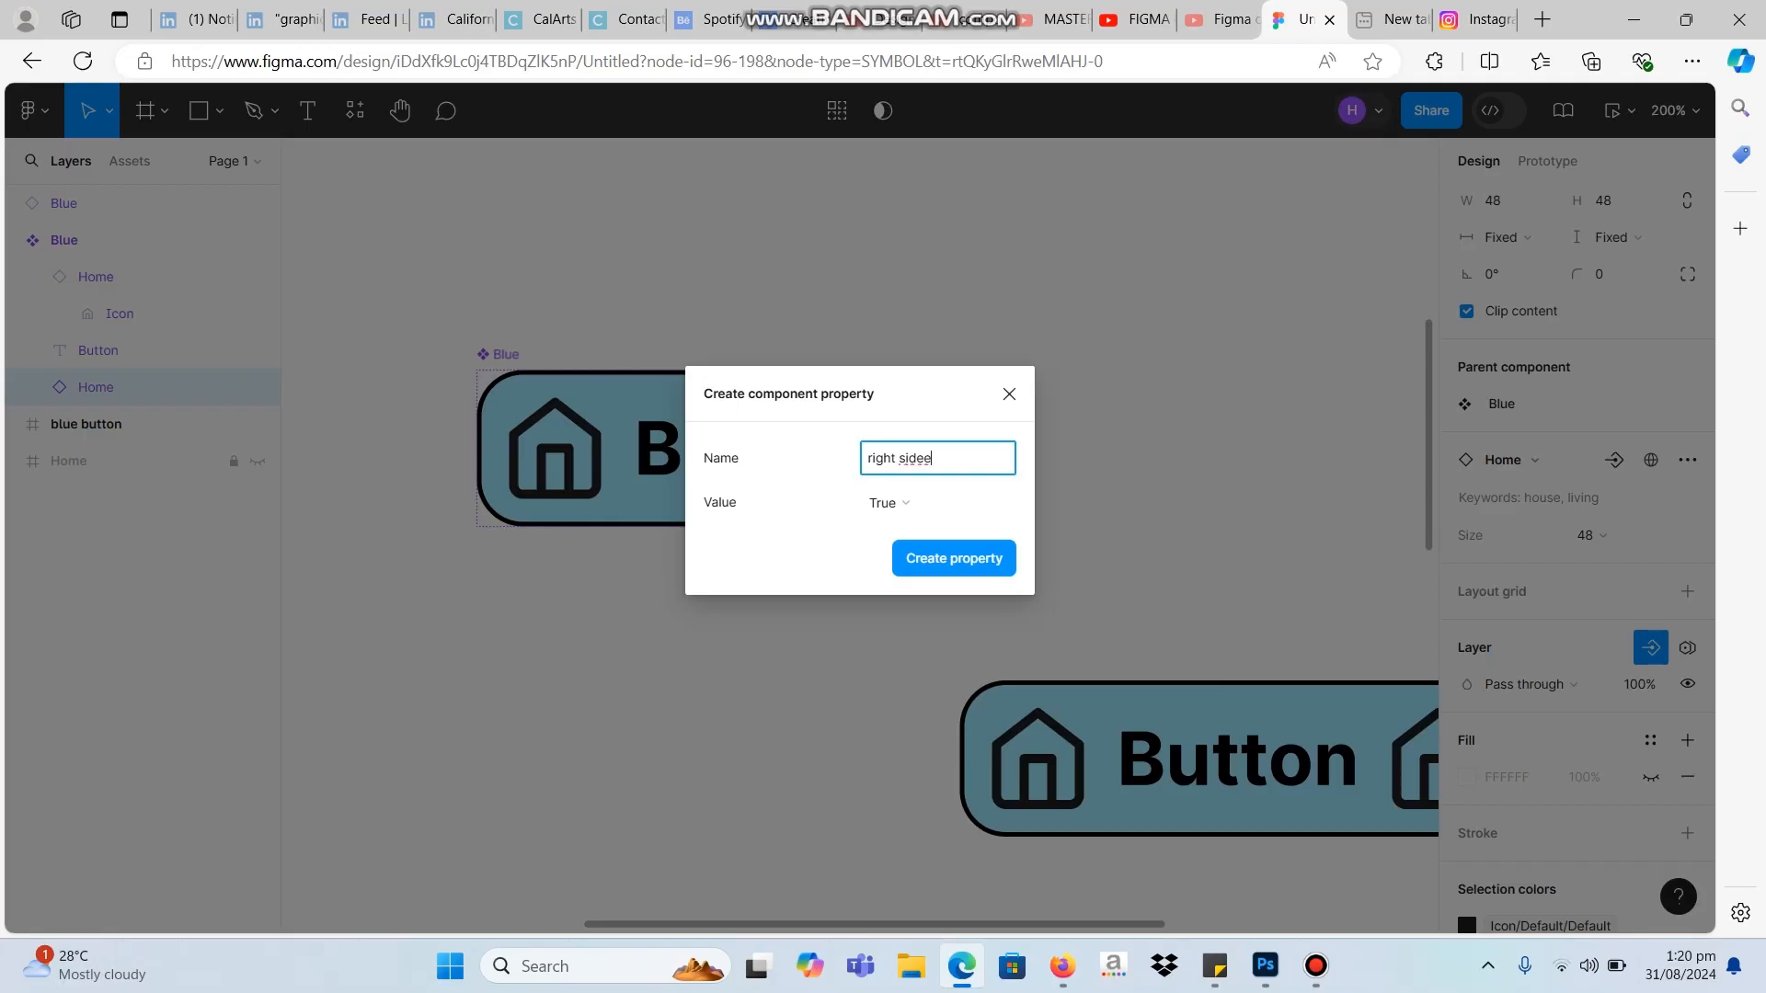
key("BackSpace")
key("BackSpace")
key("BackSpace")
key("BackSpace")
key("BackSpace")
type("iconn")
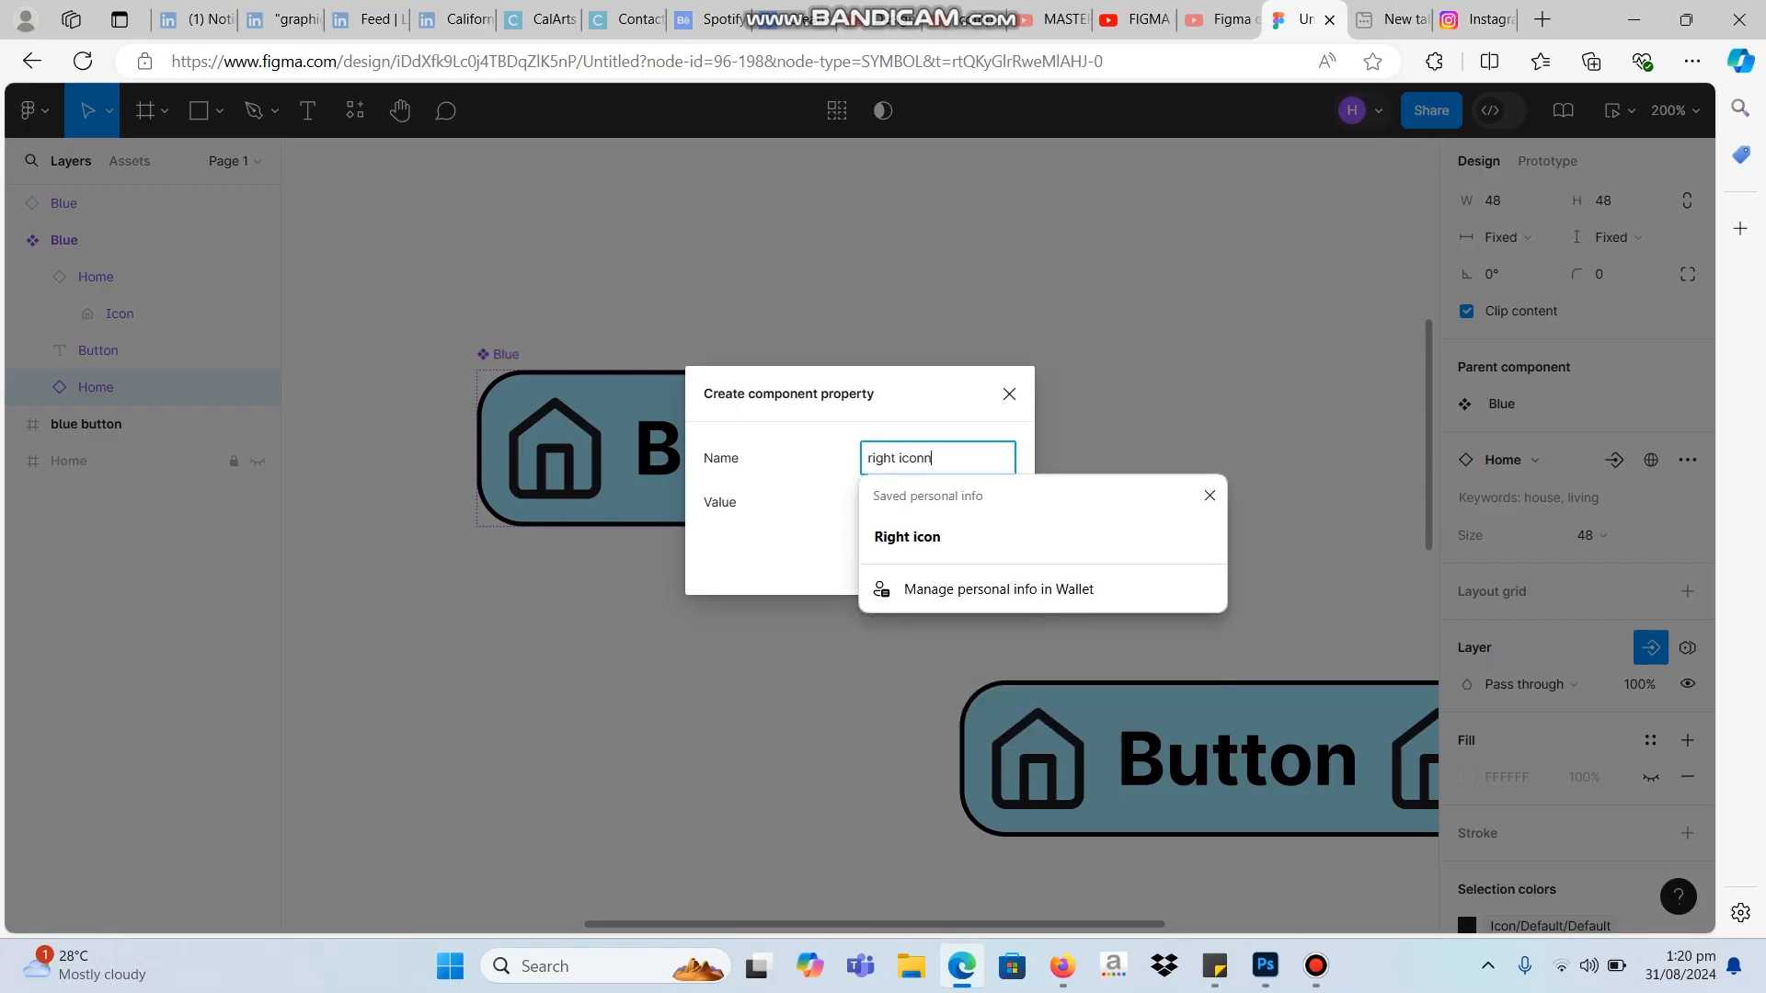
left_click(937, 503)
left_click(937, 503)
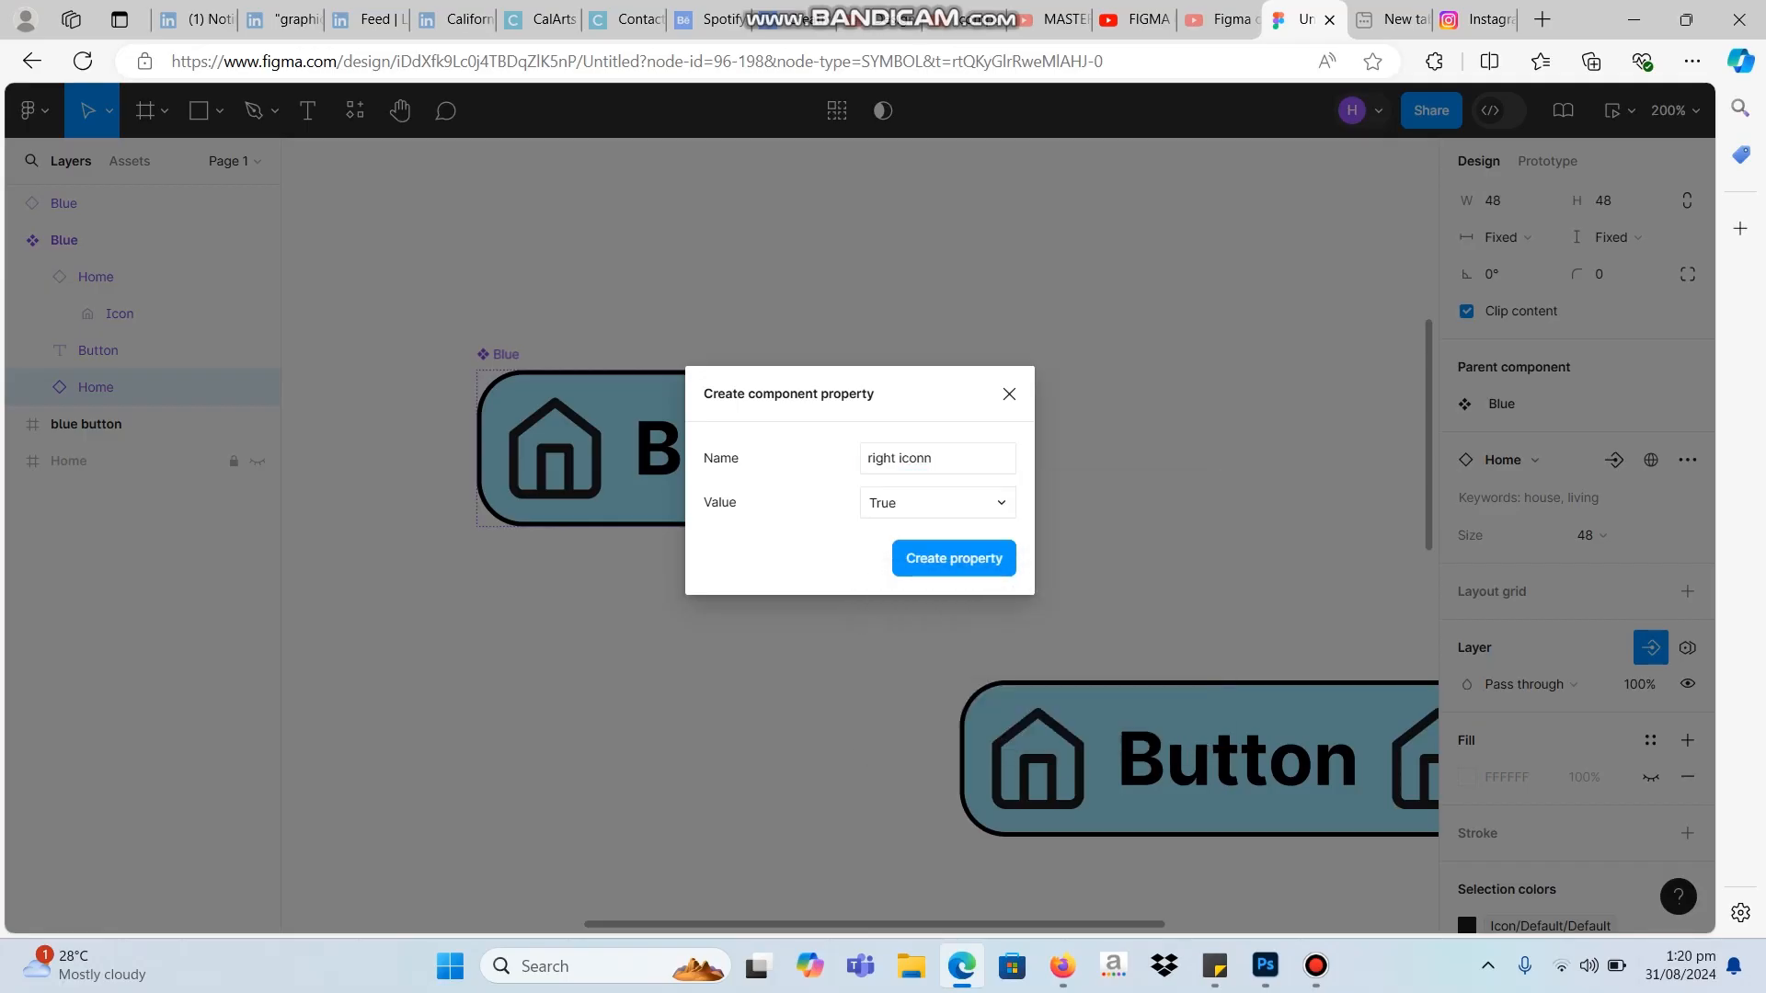
left_click(954, 558)
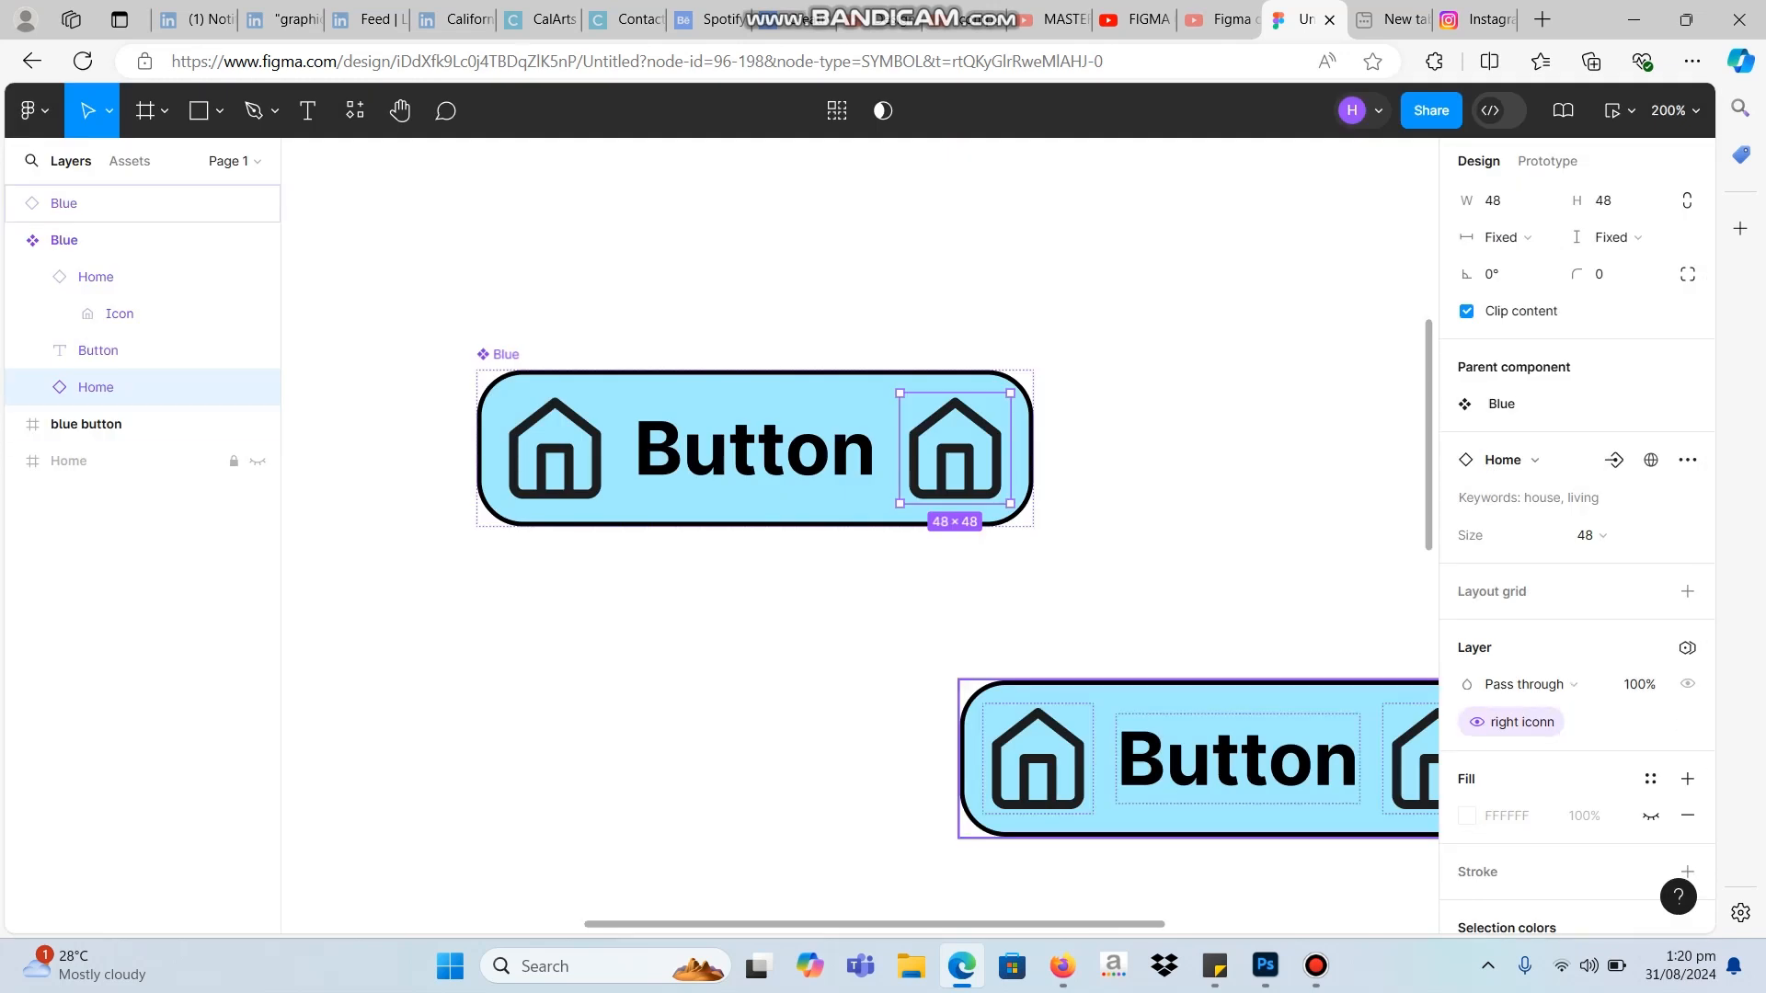
Move the Blue instance left beneath the main component, and turn its Left iconnn and right iconn properties off and back on.
left_click(1168, 750)
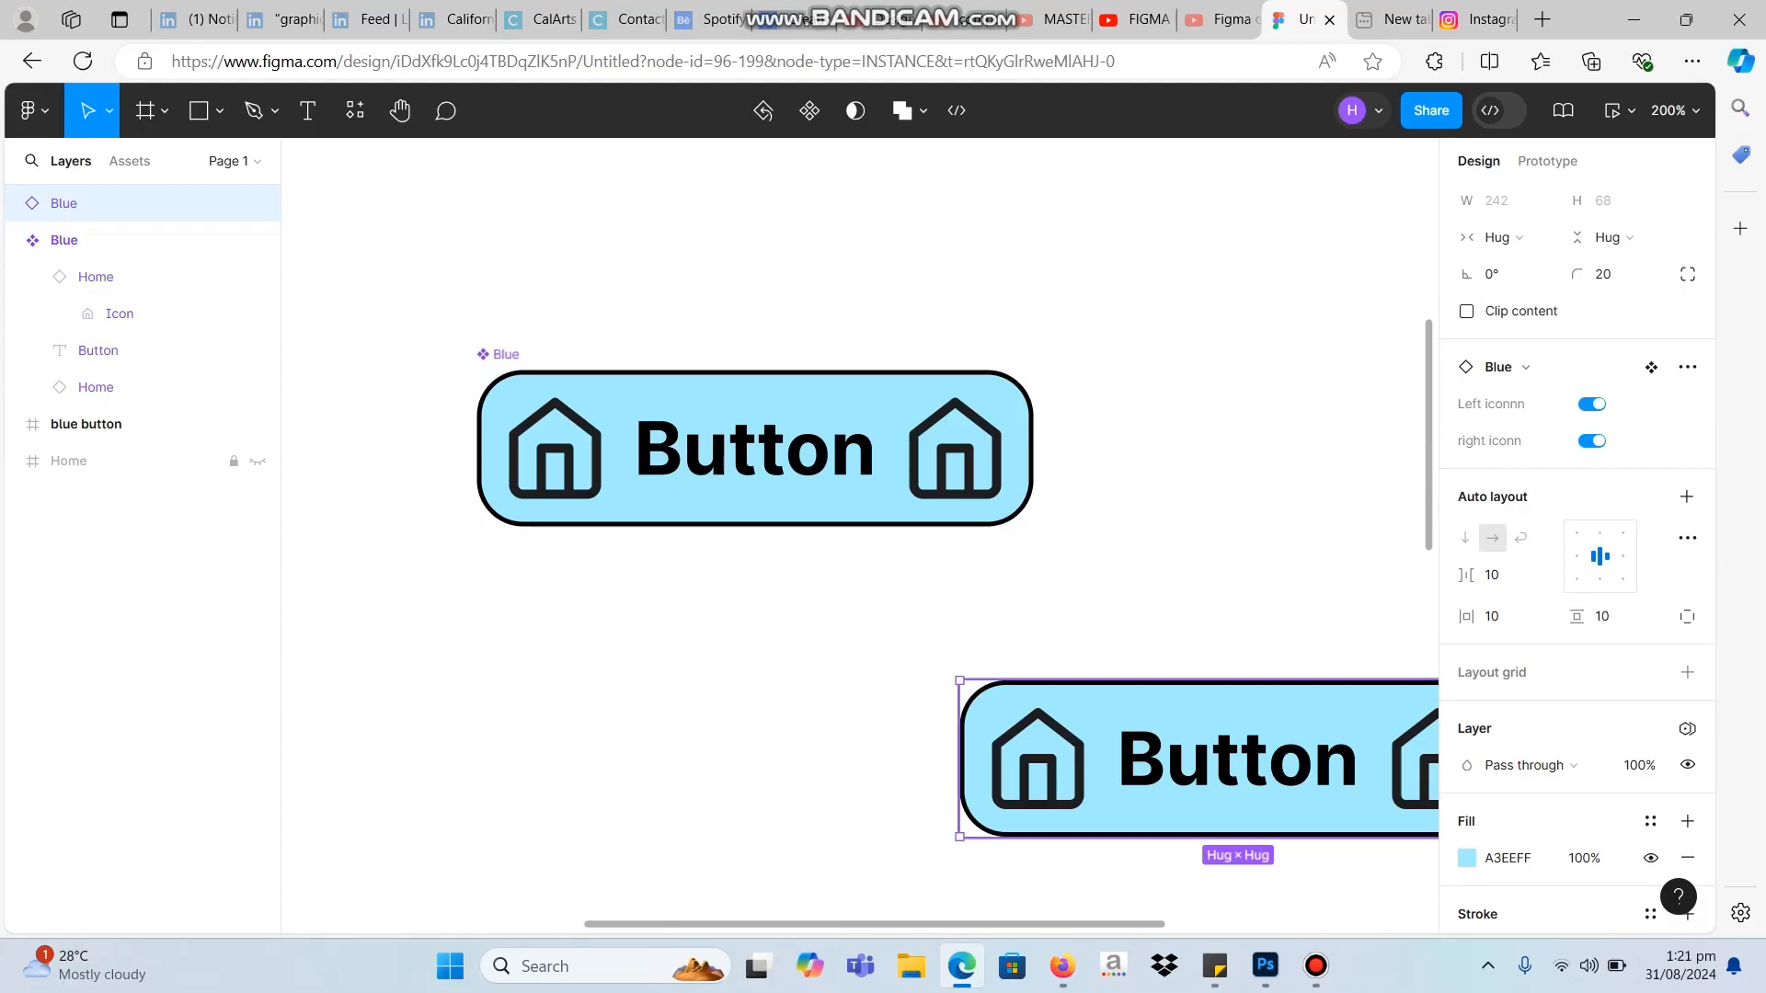
left_click_drag(1371, 762, 1035, 729)
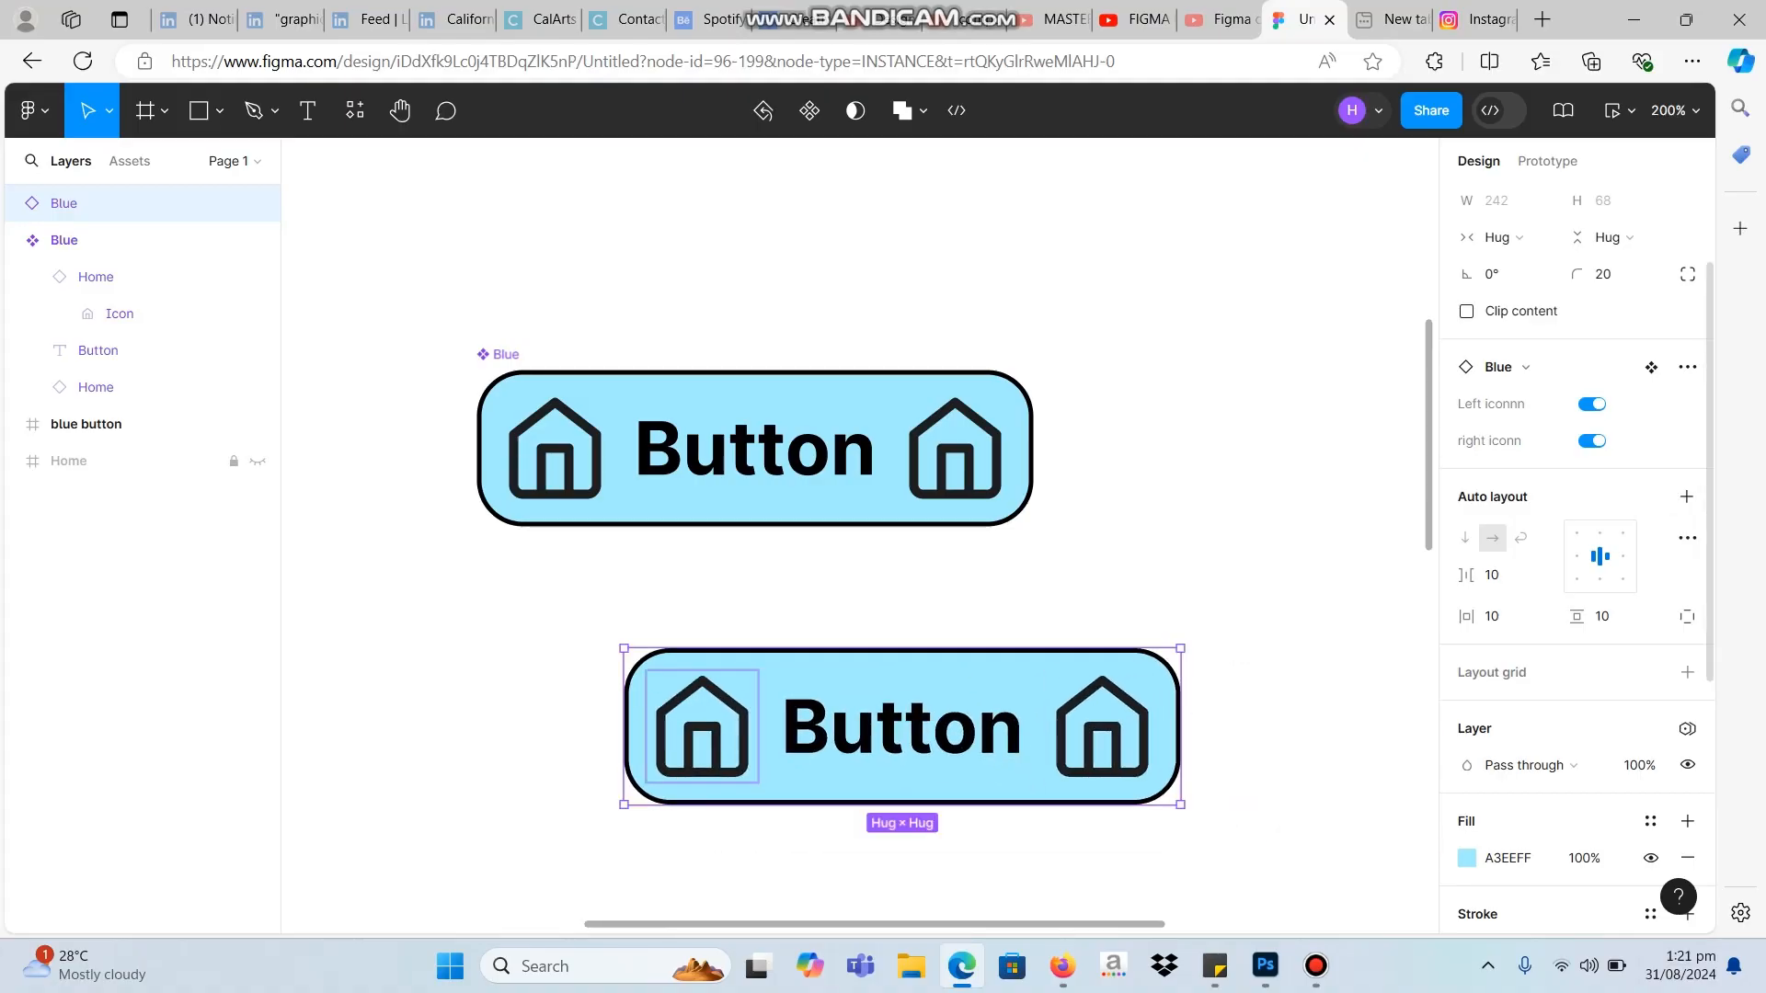
left_click(1592, 405)
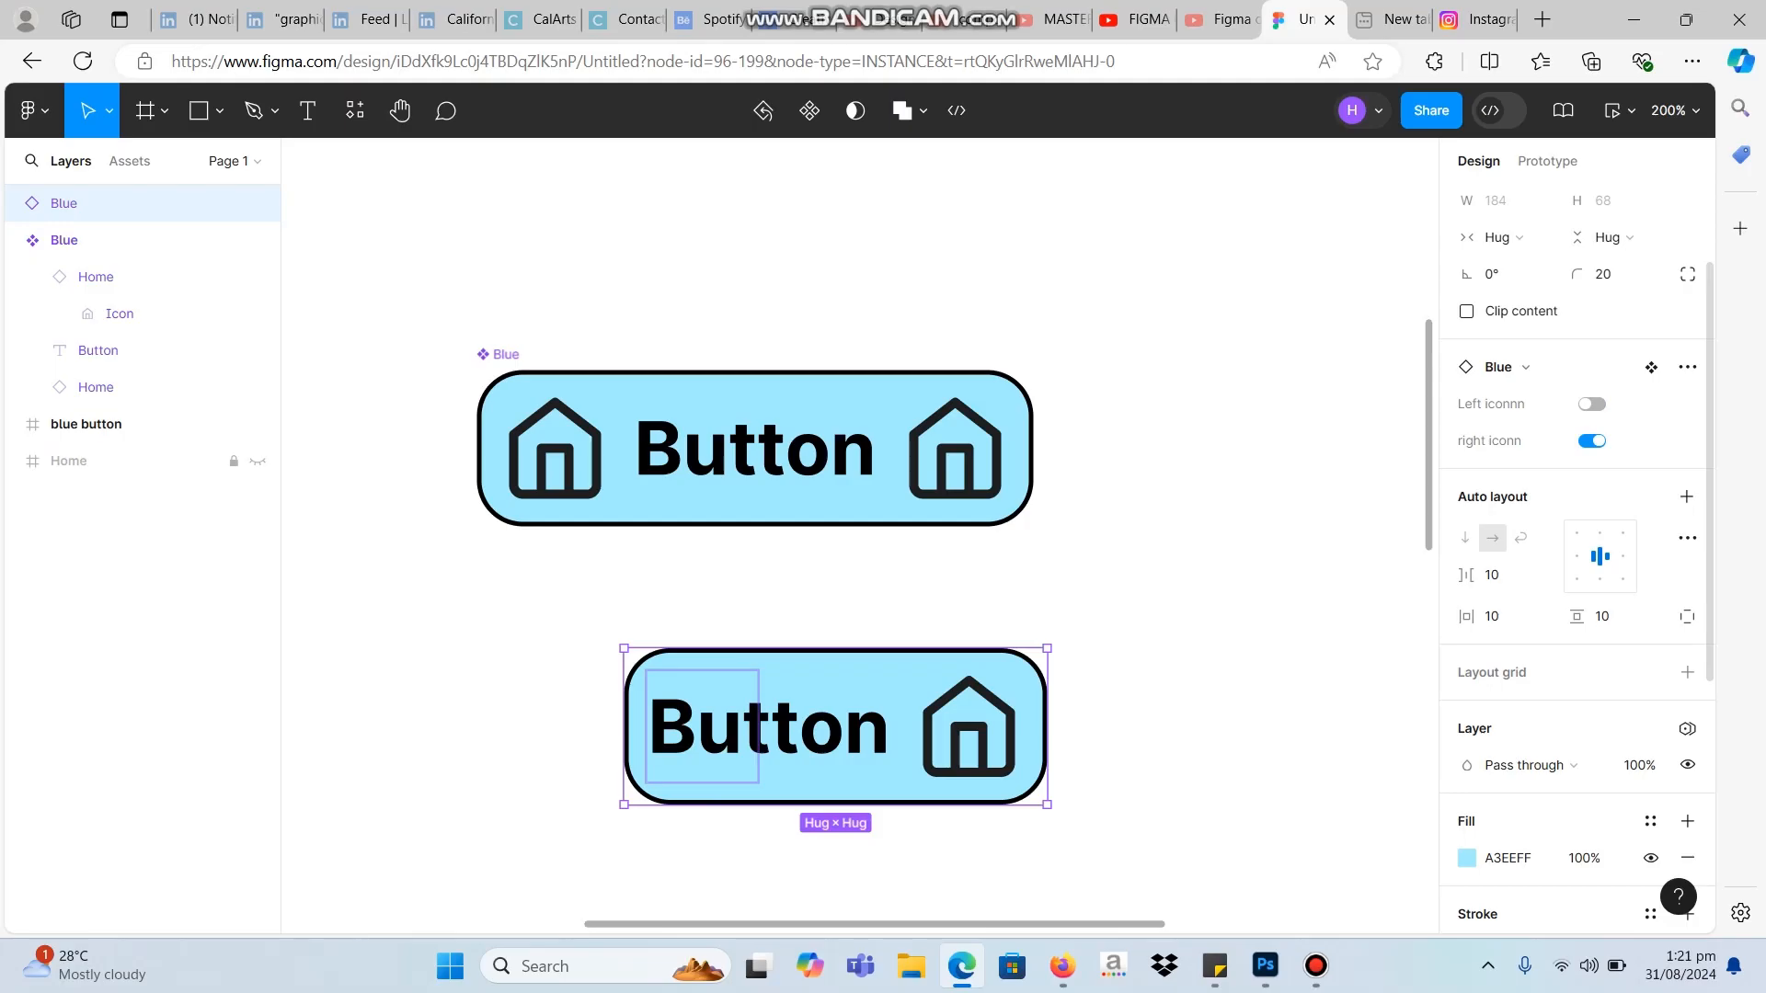
left_click(1592, 440)
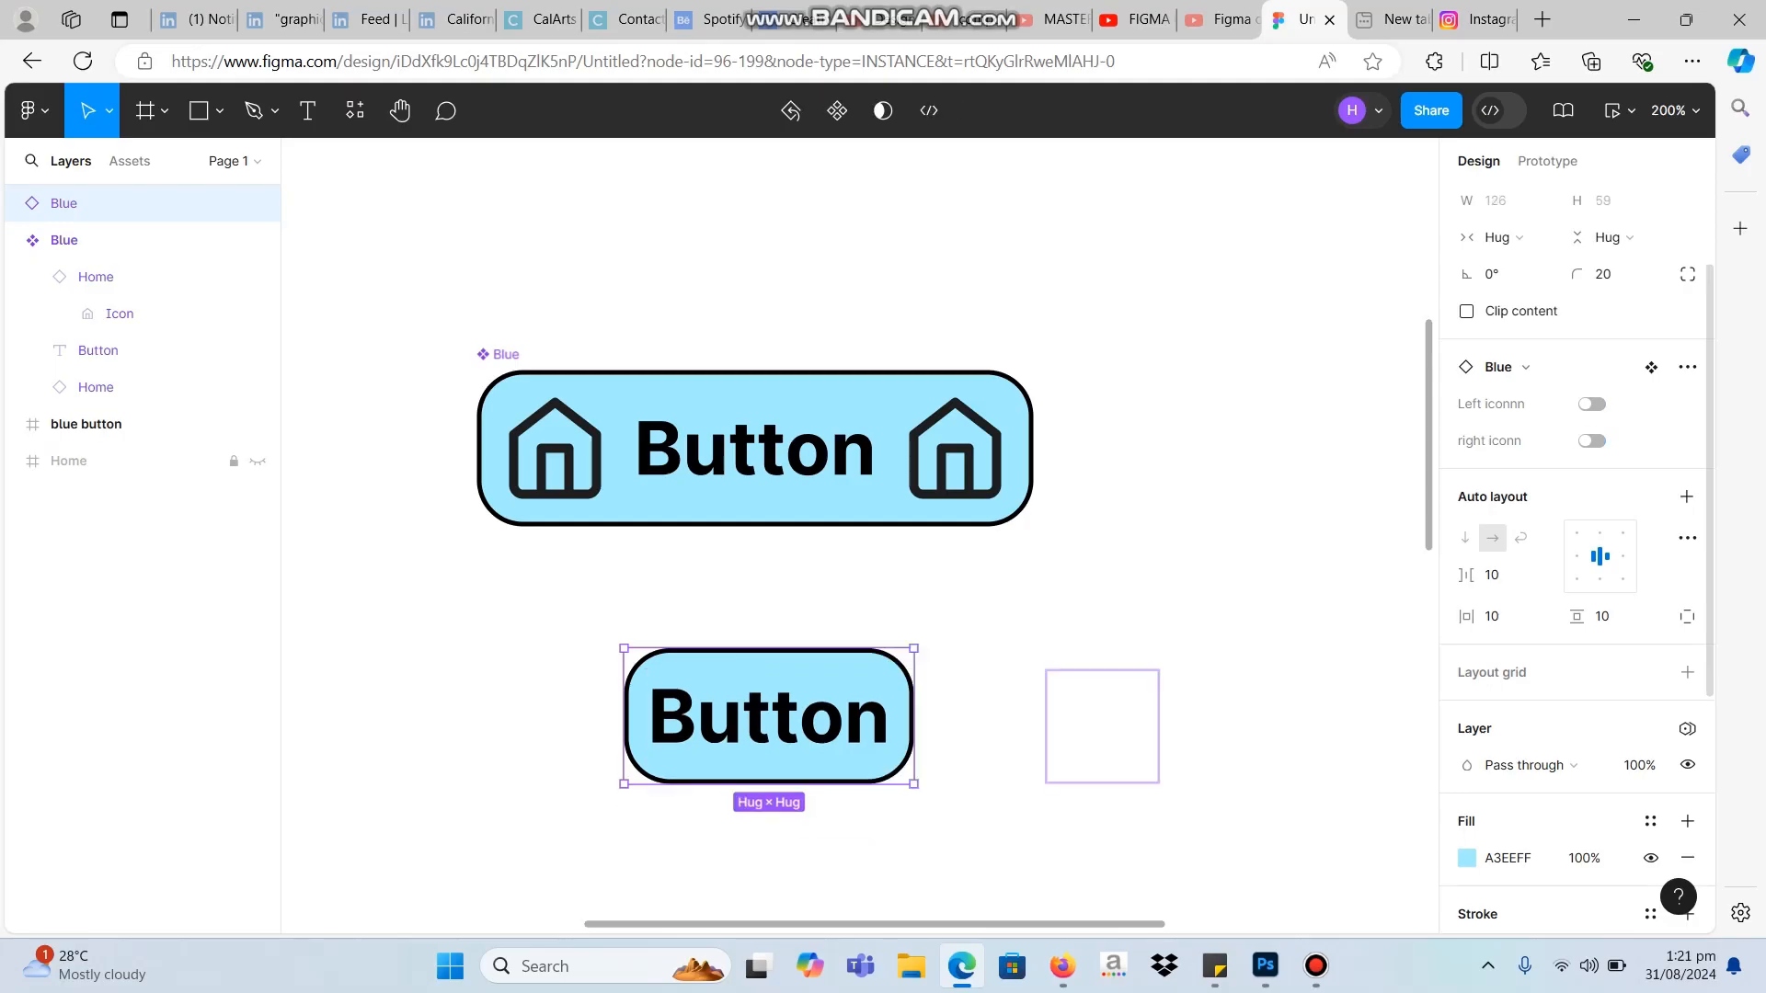
left_click(1592, 441)
left_click(1593, 404)
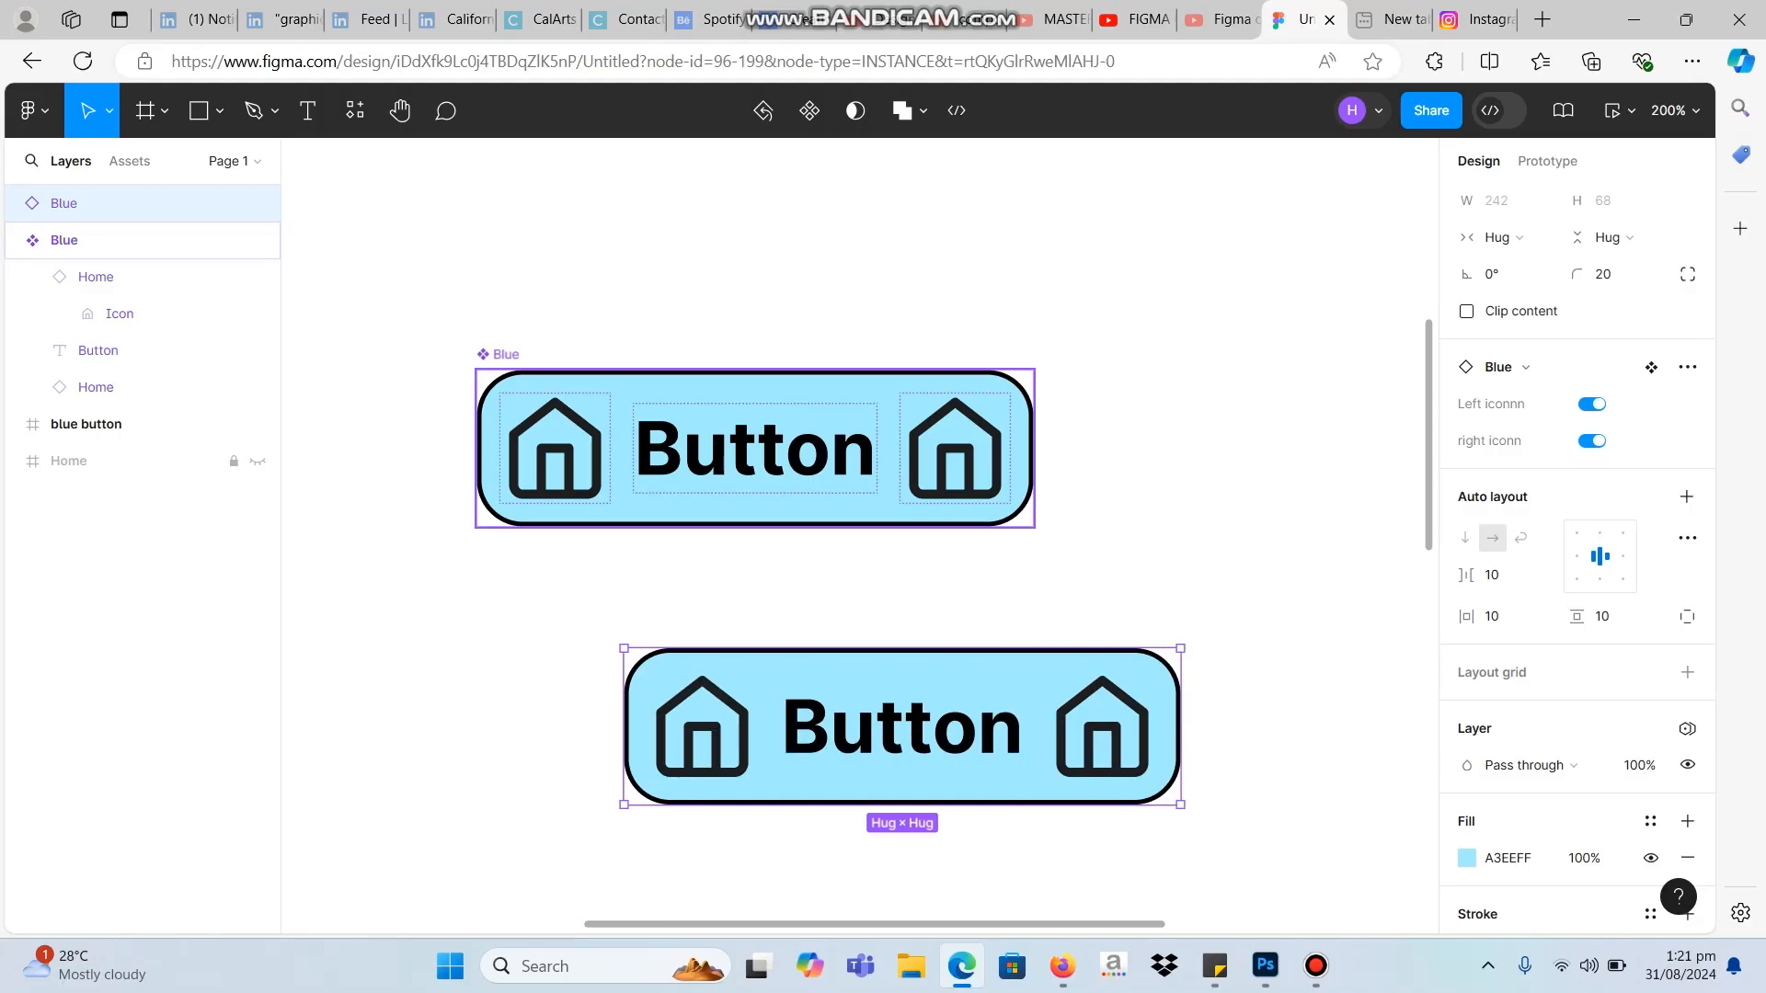
Create a boolean property named text with value True for the visibility of the main component's Button text layer.
double_click(754, 449)
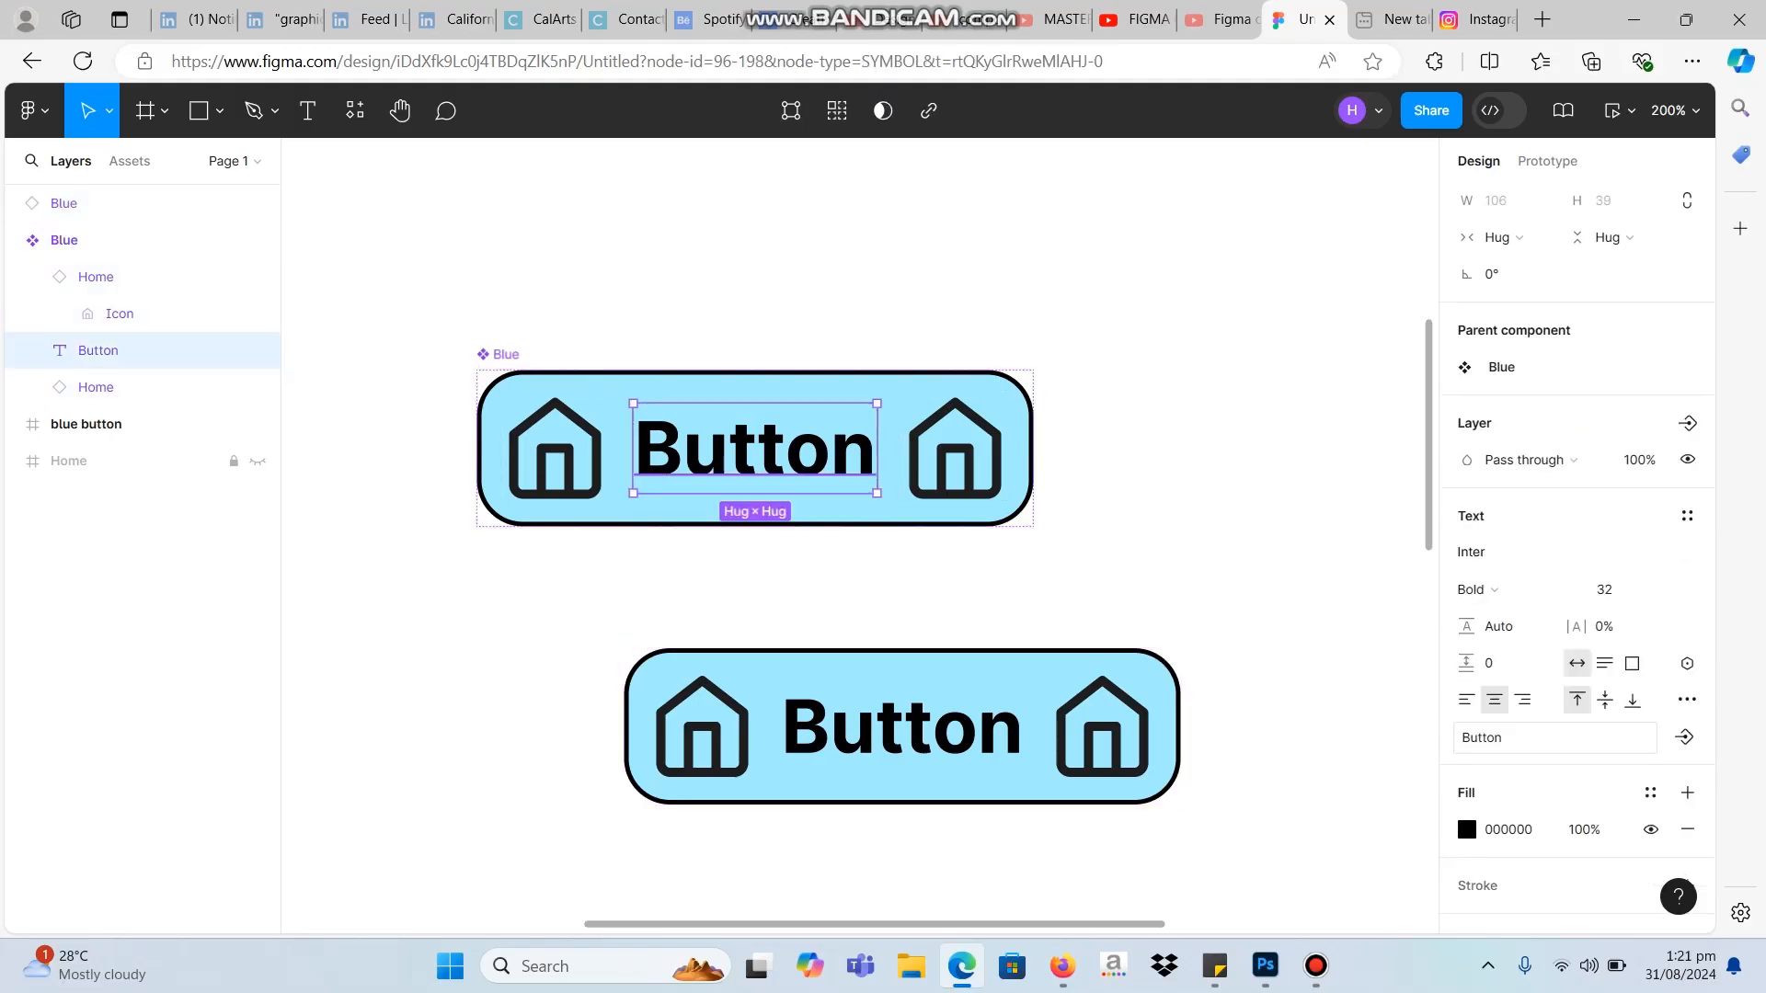
scroll(1577, 552, "down", 4)
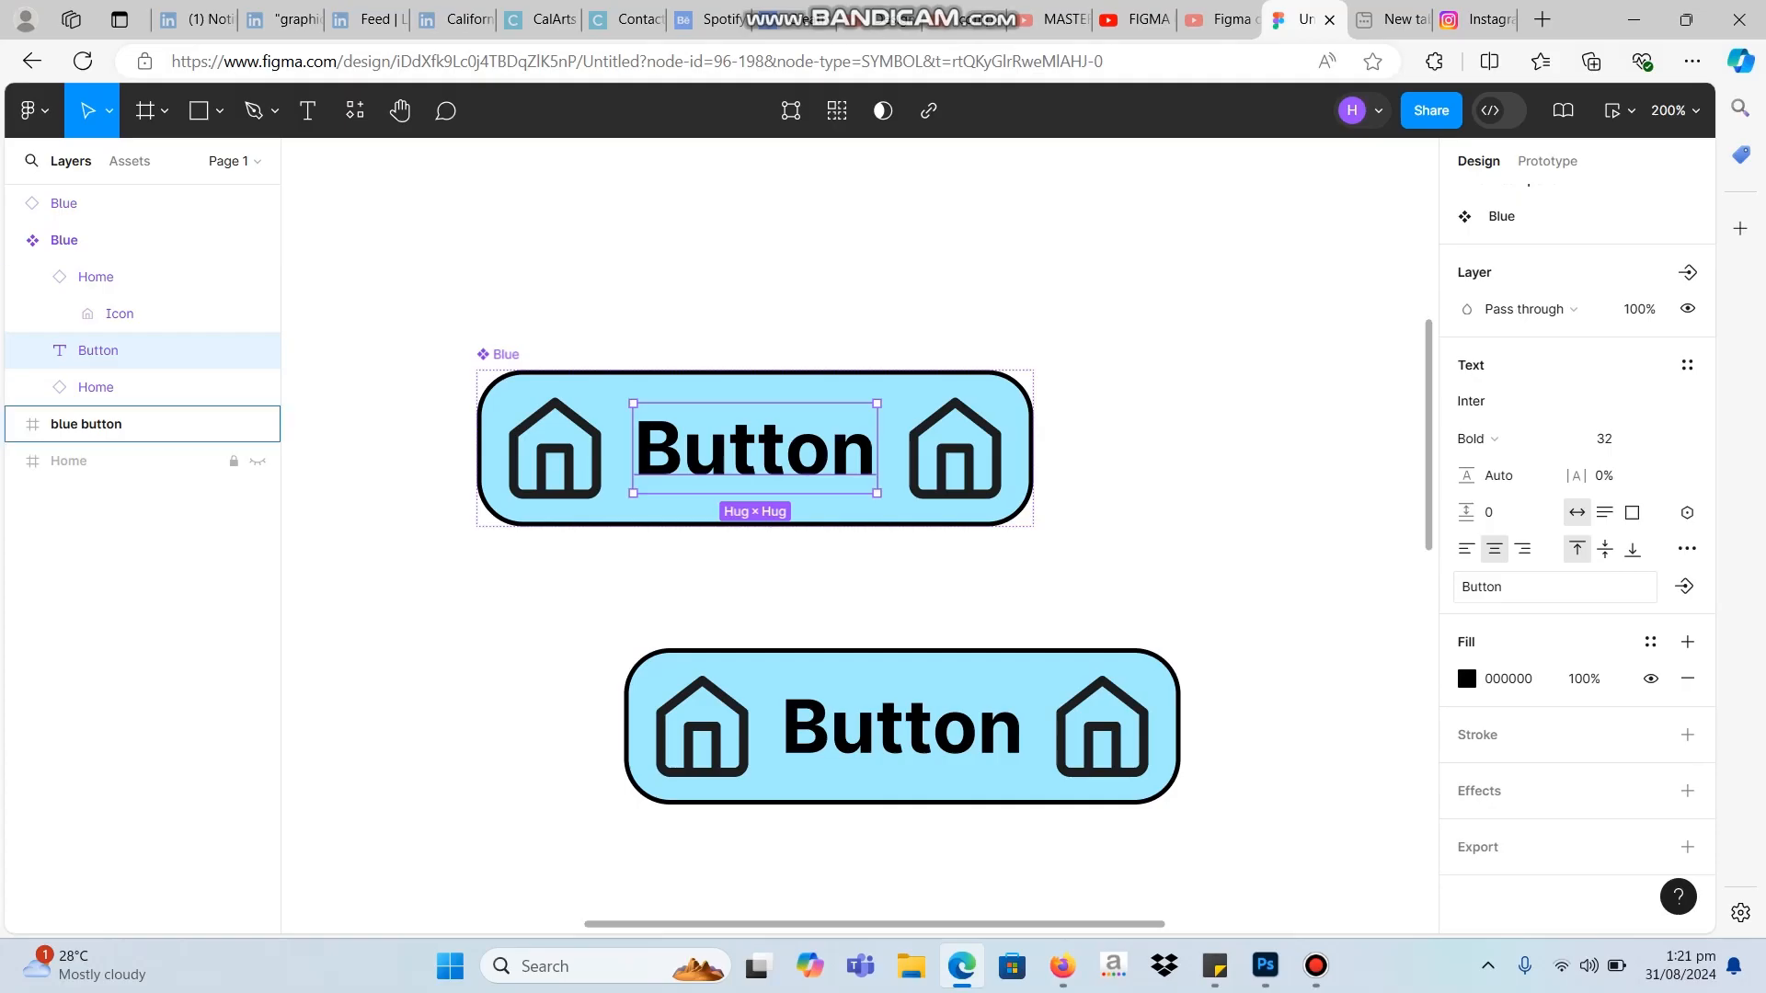
scroll(1564, 630, "up", 5)
left_click(1688, 503)
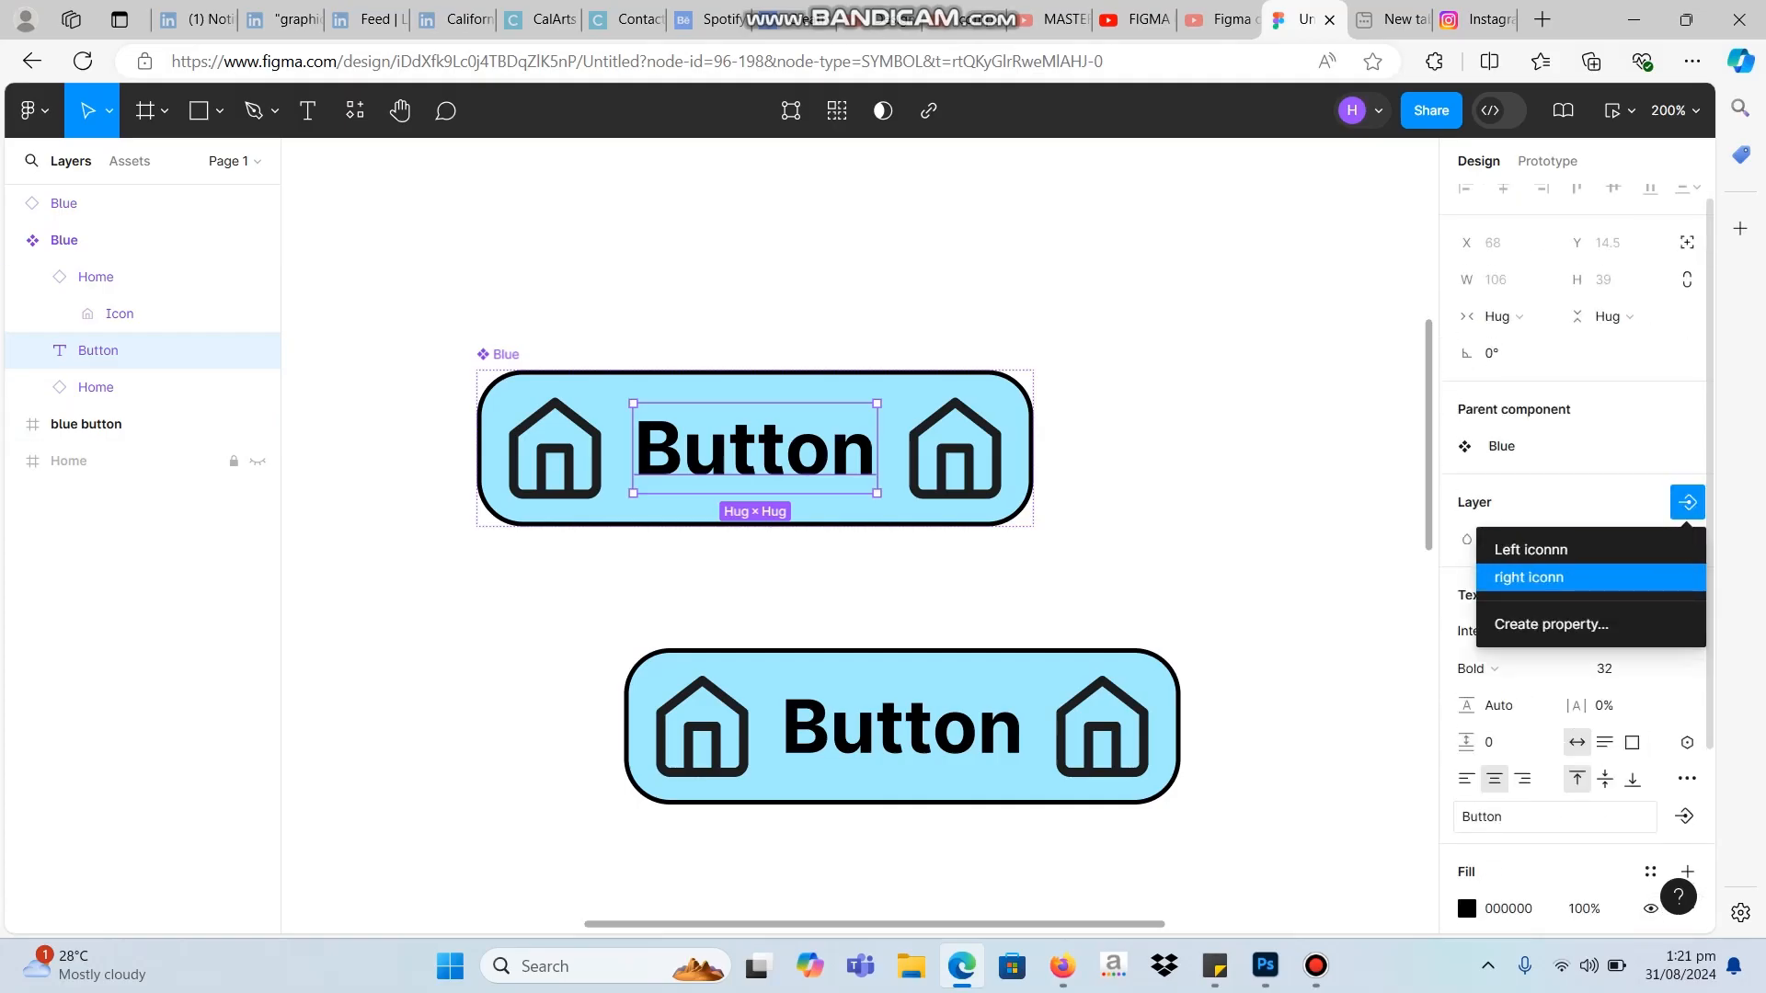
left_click(1551, 625)
type("text")
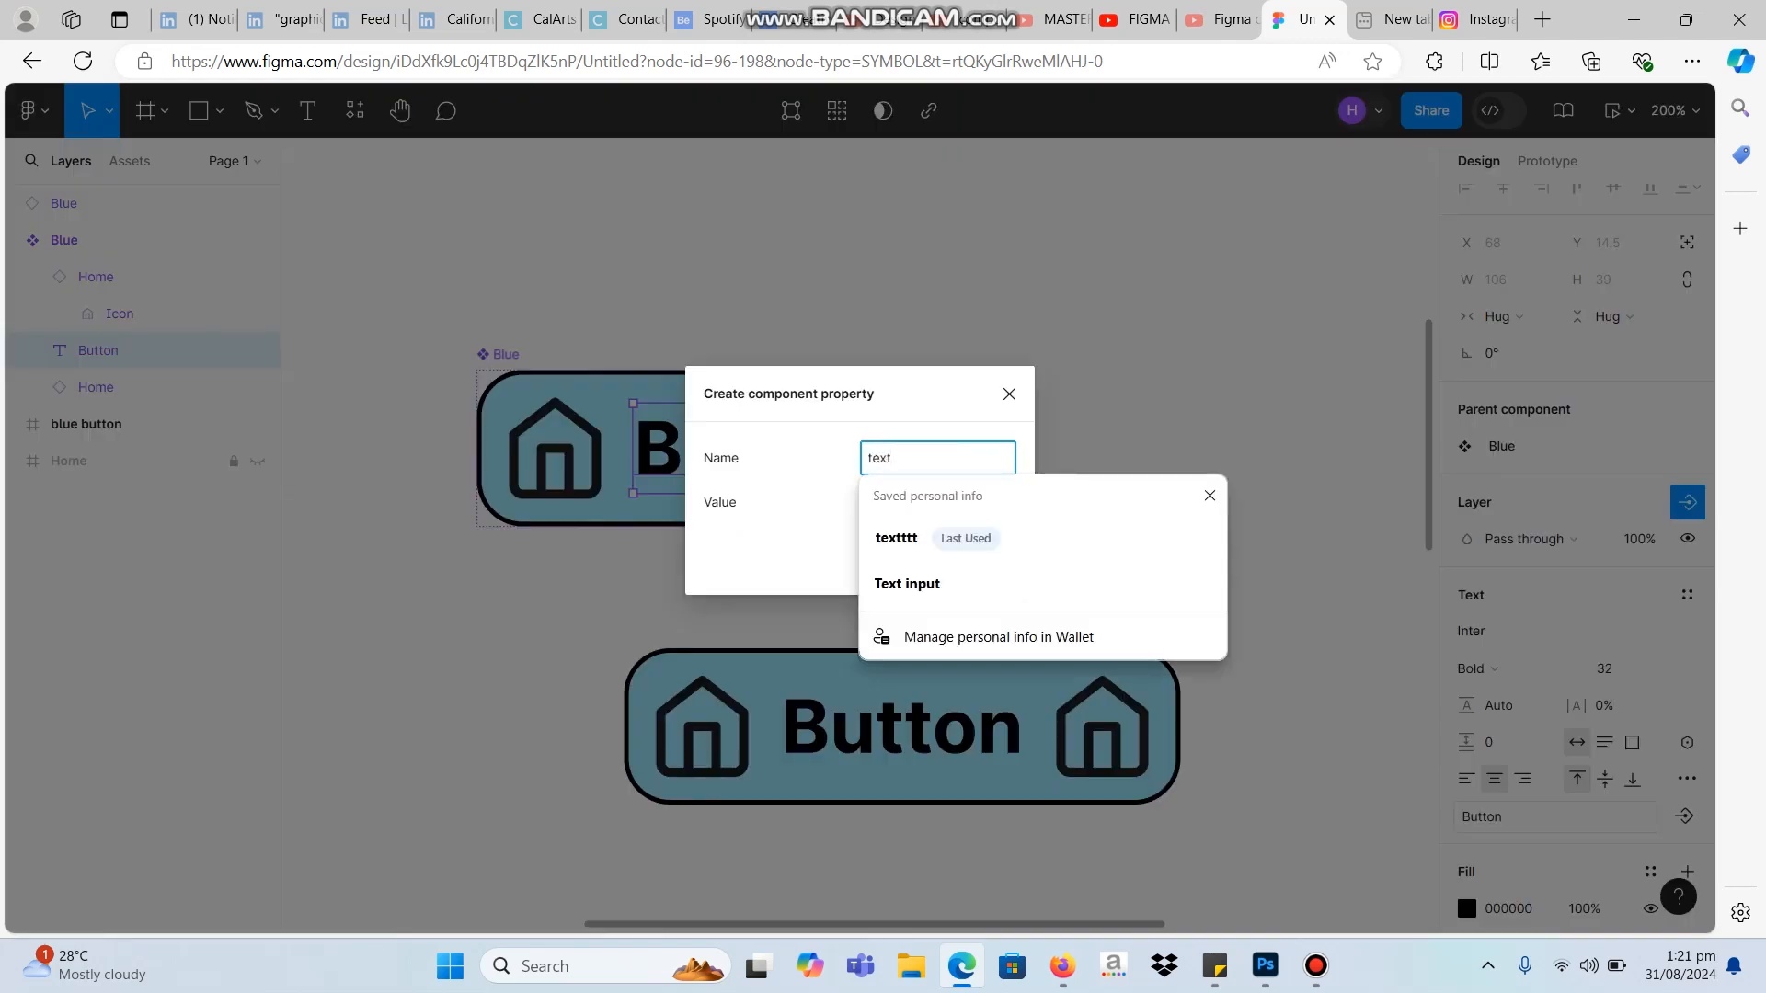
key("Return")
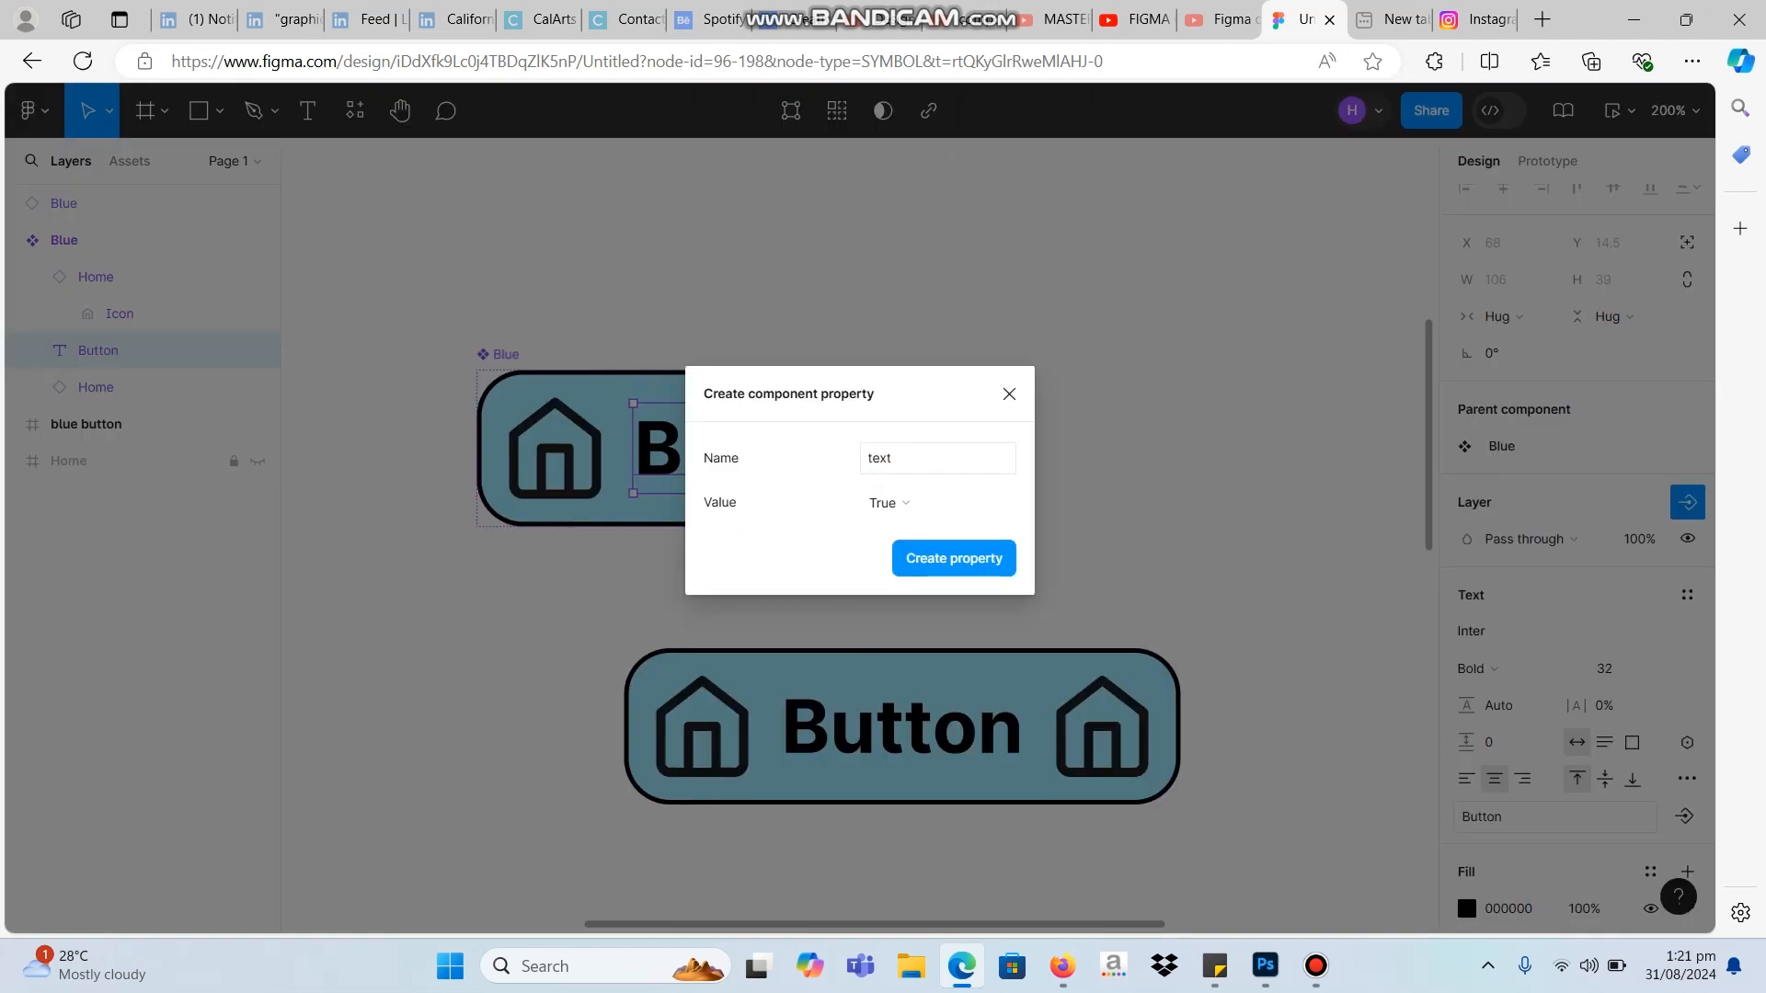
left_click(954, 558)
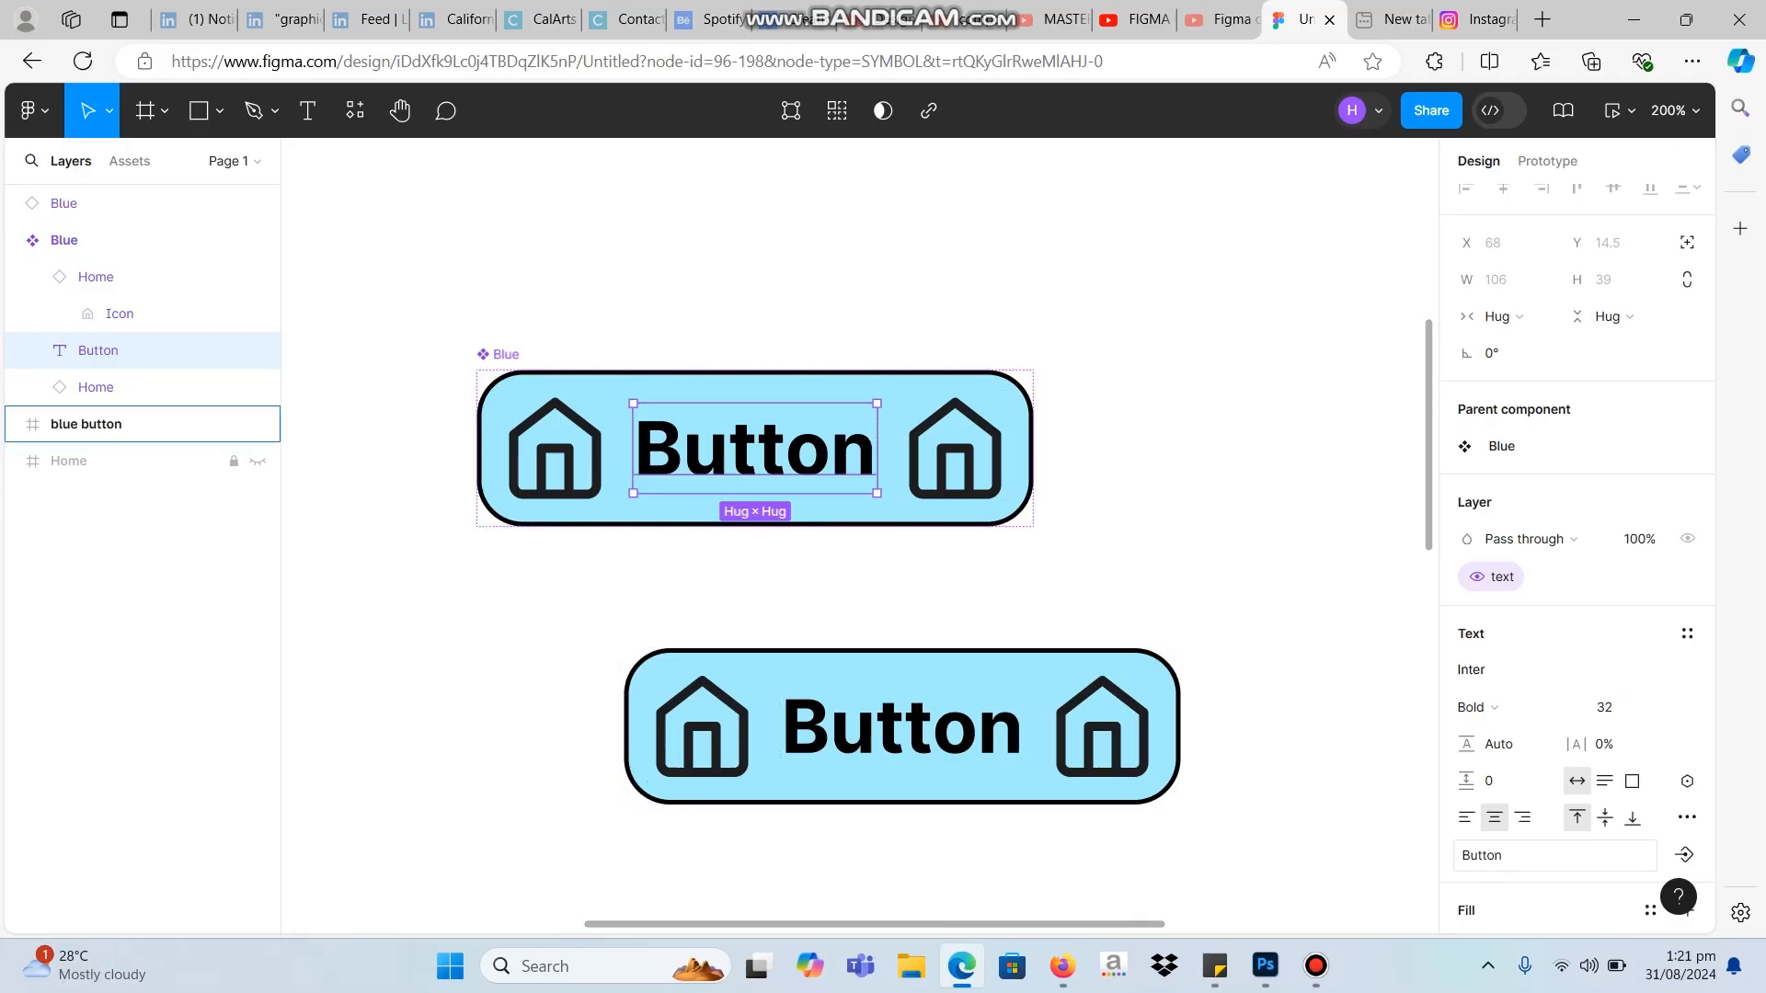
On the Blue instance, turn off the right iconn property and switch the text property off and back on.
left_click(901, 726)
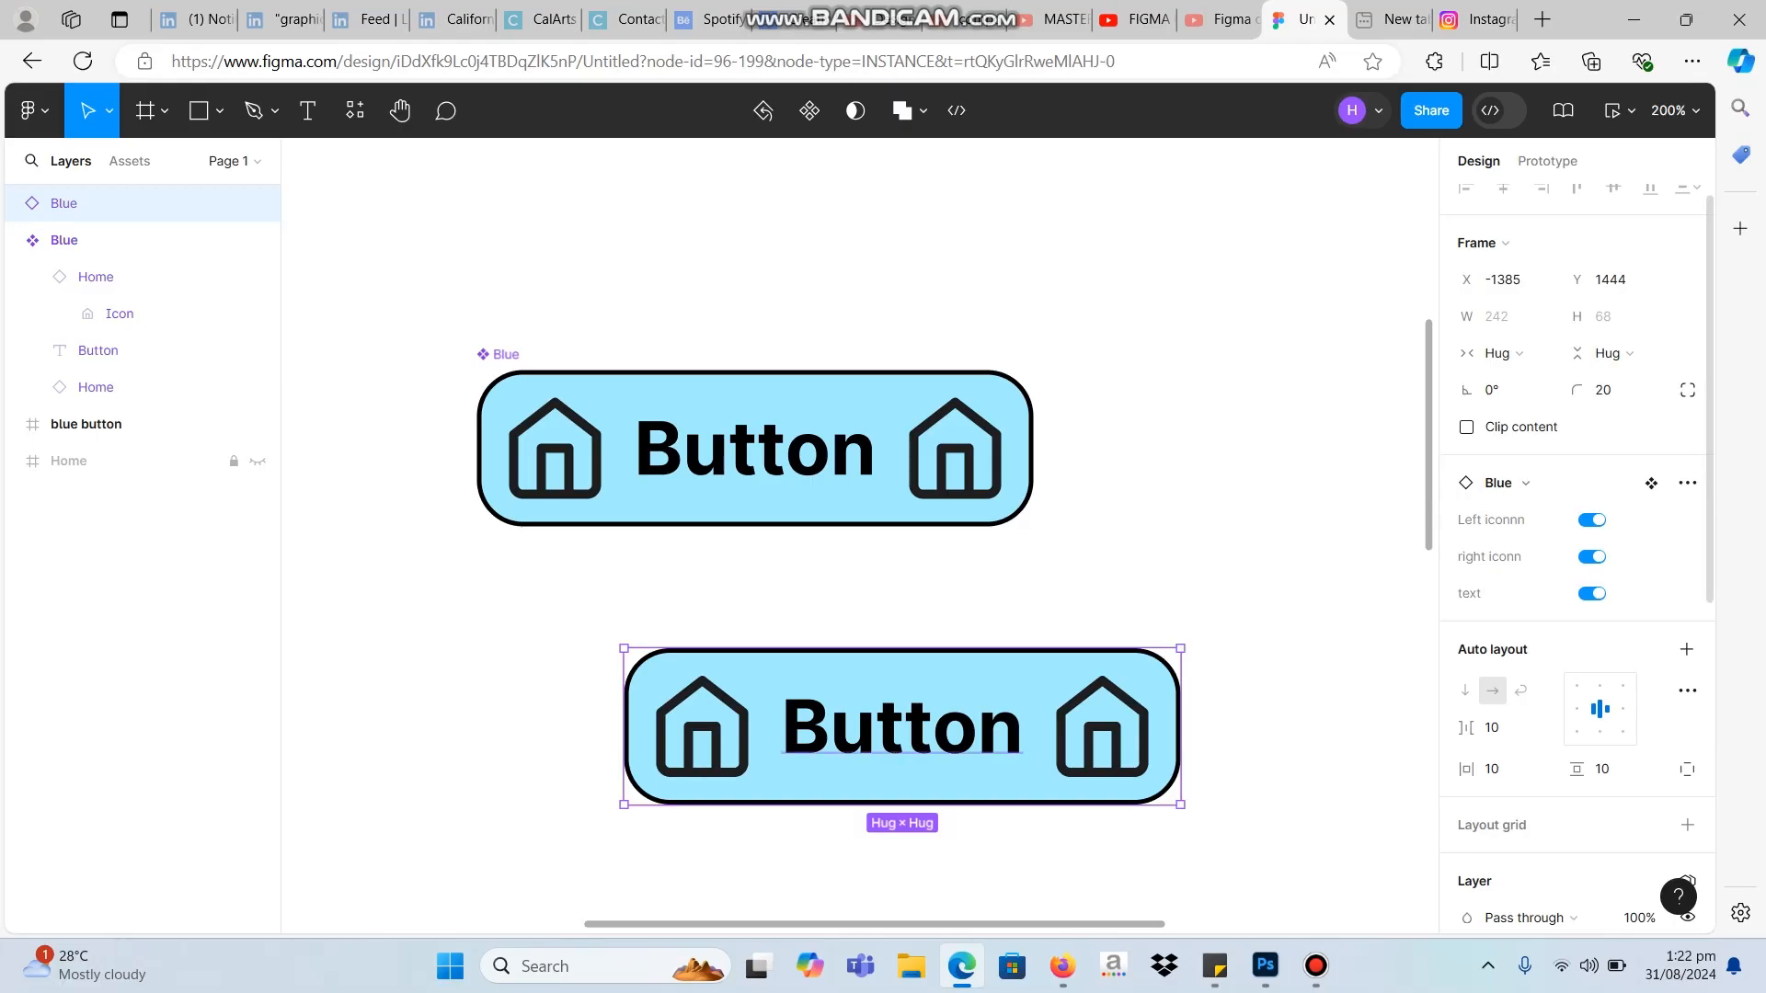
left_click(1592, 594)
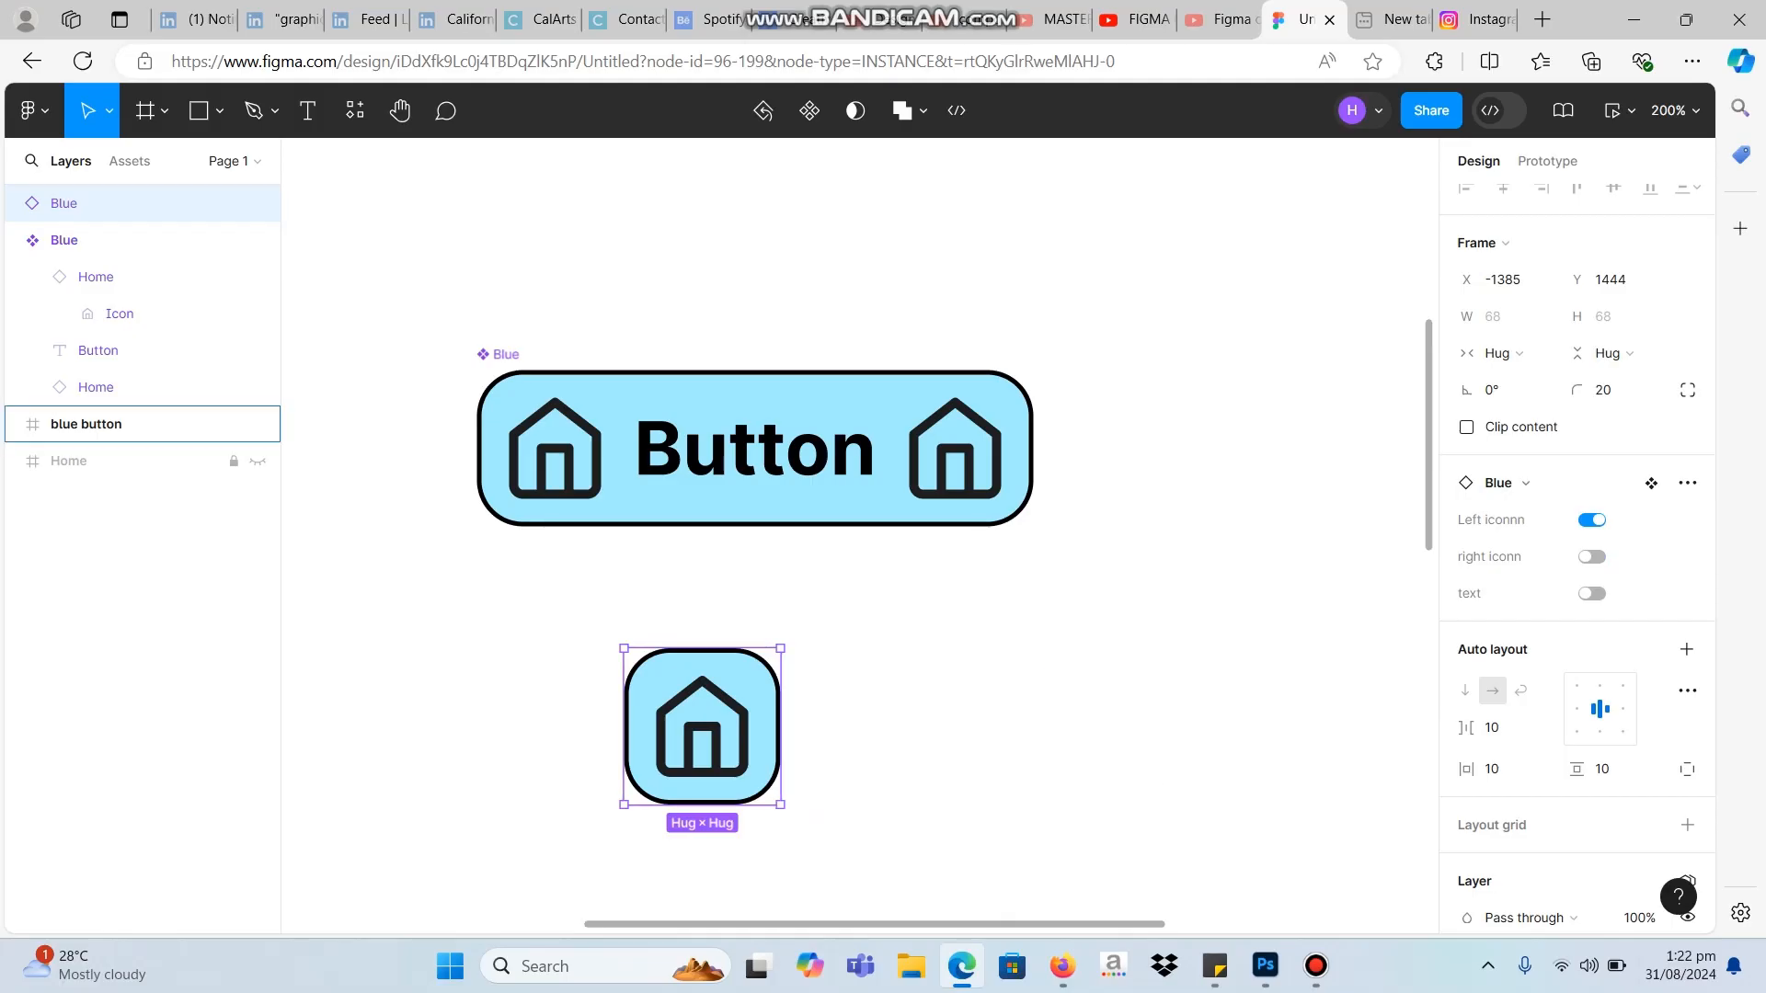
left_click(1316, 966)
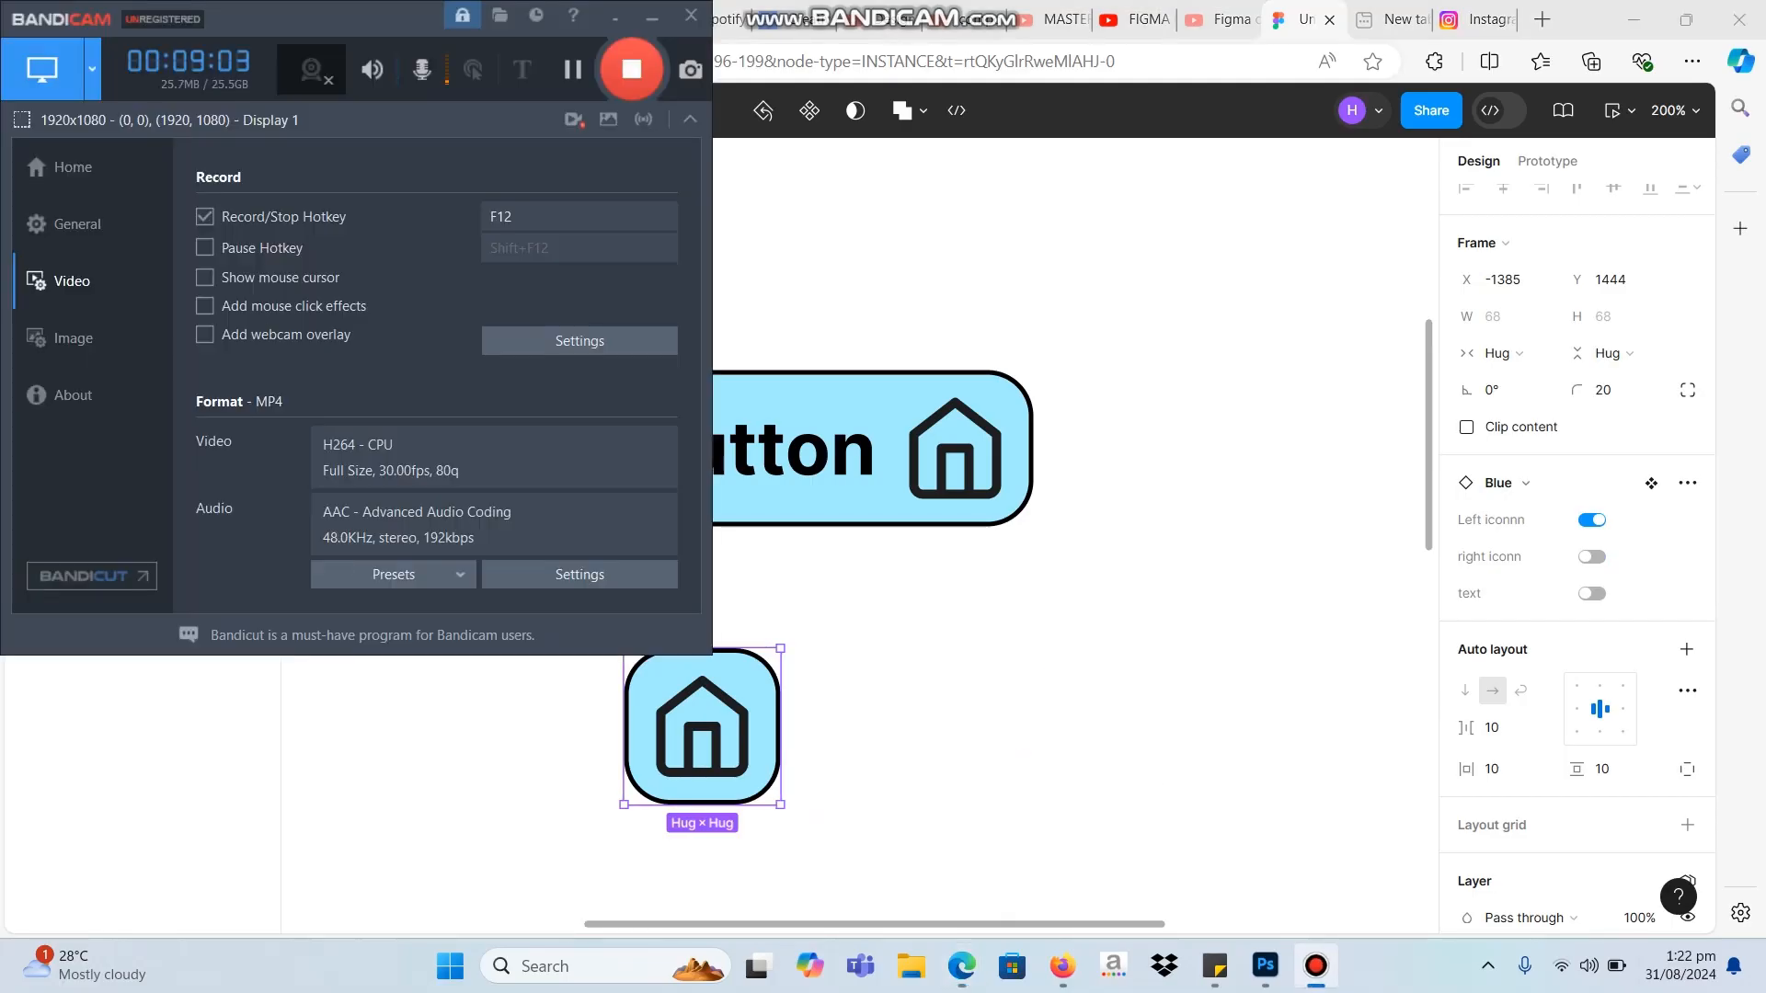
left_click(1058, 680)
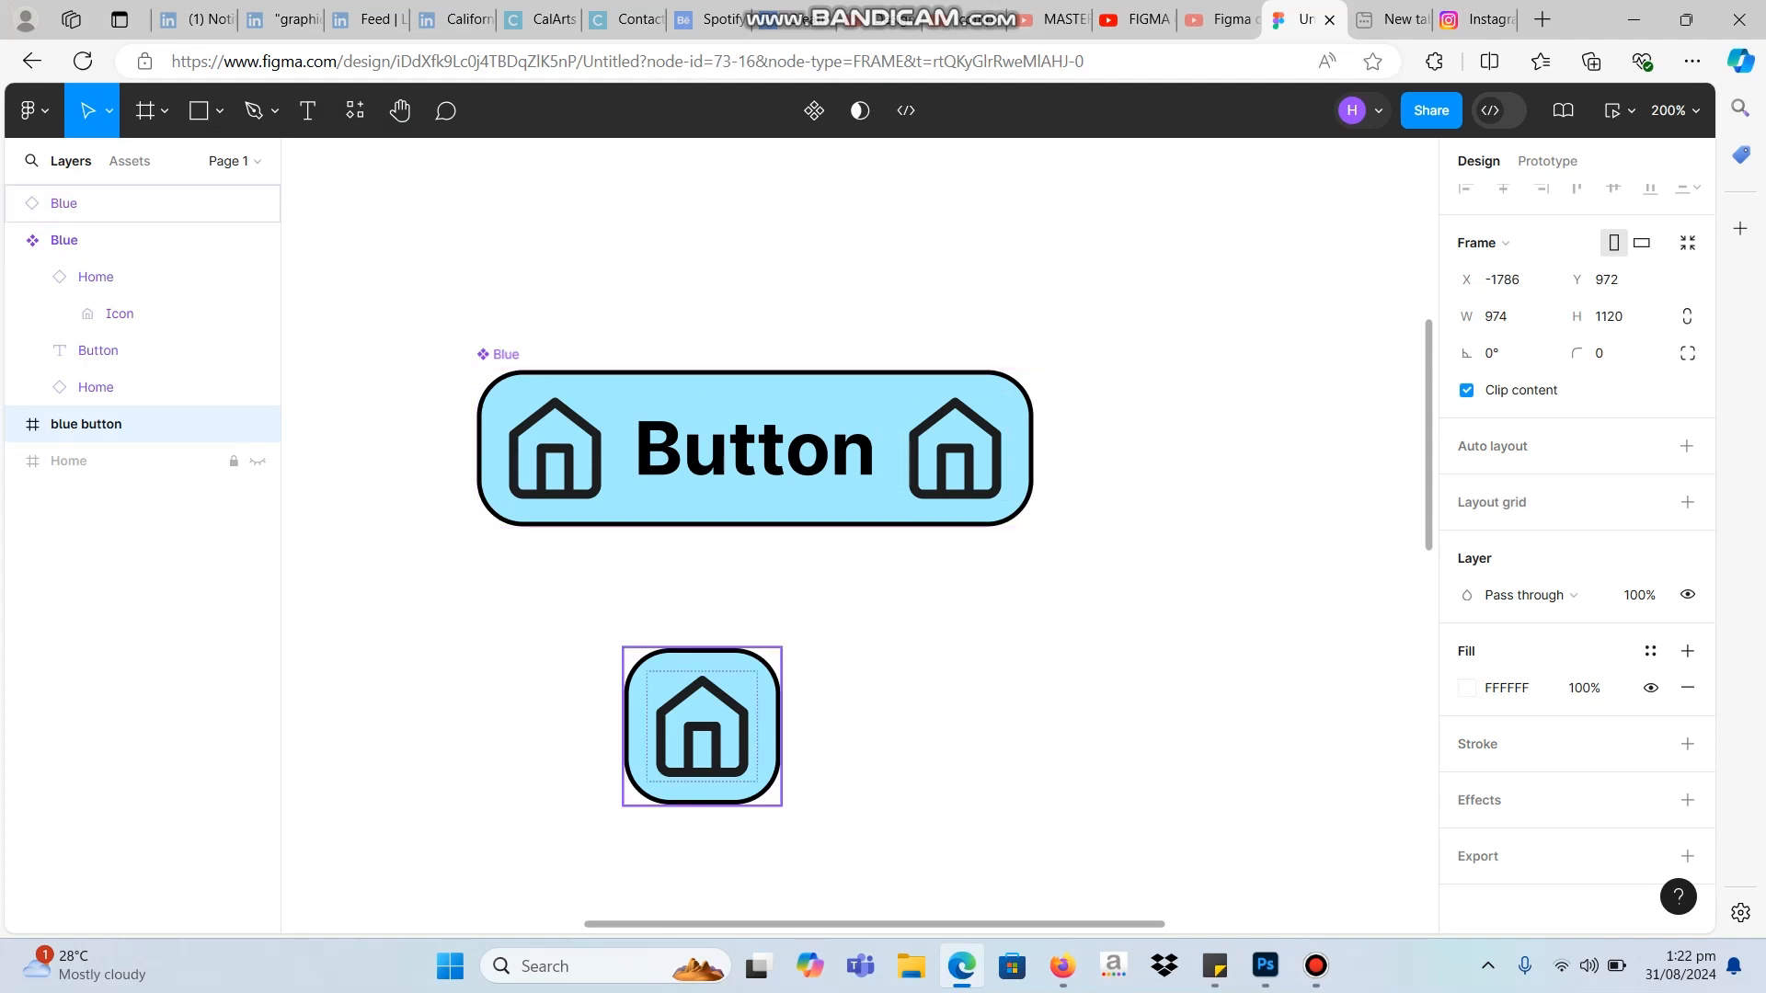
left_click(702, 727)
left_click(1593, 595)
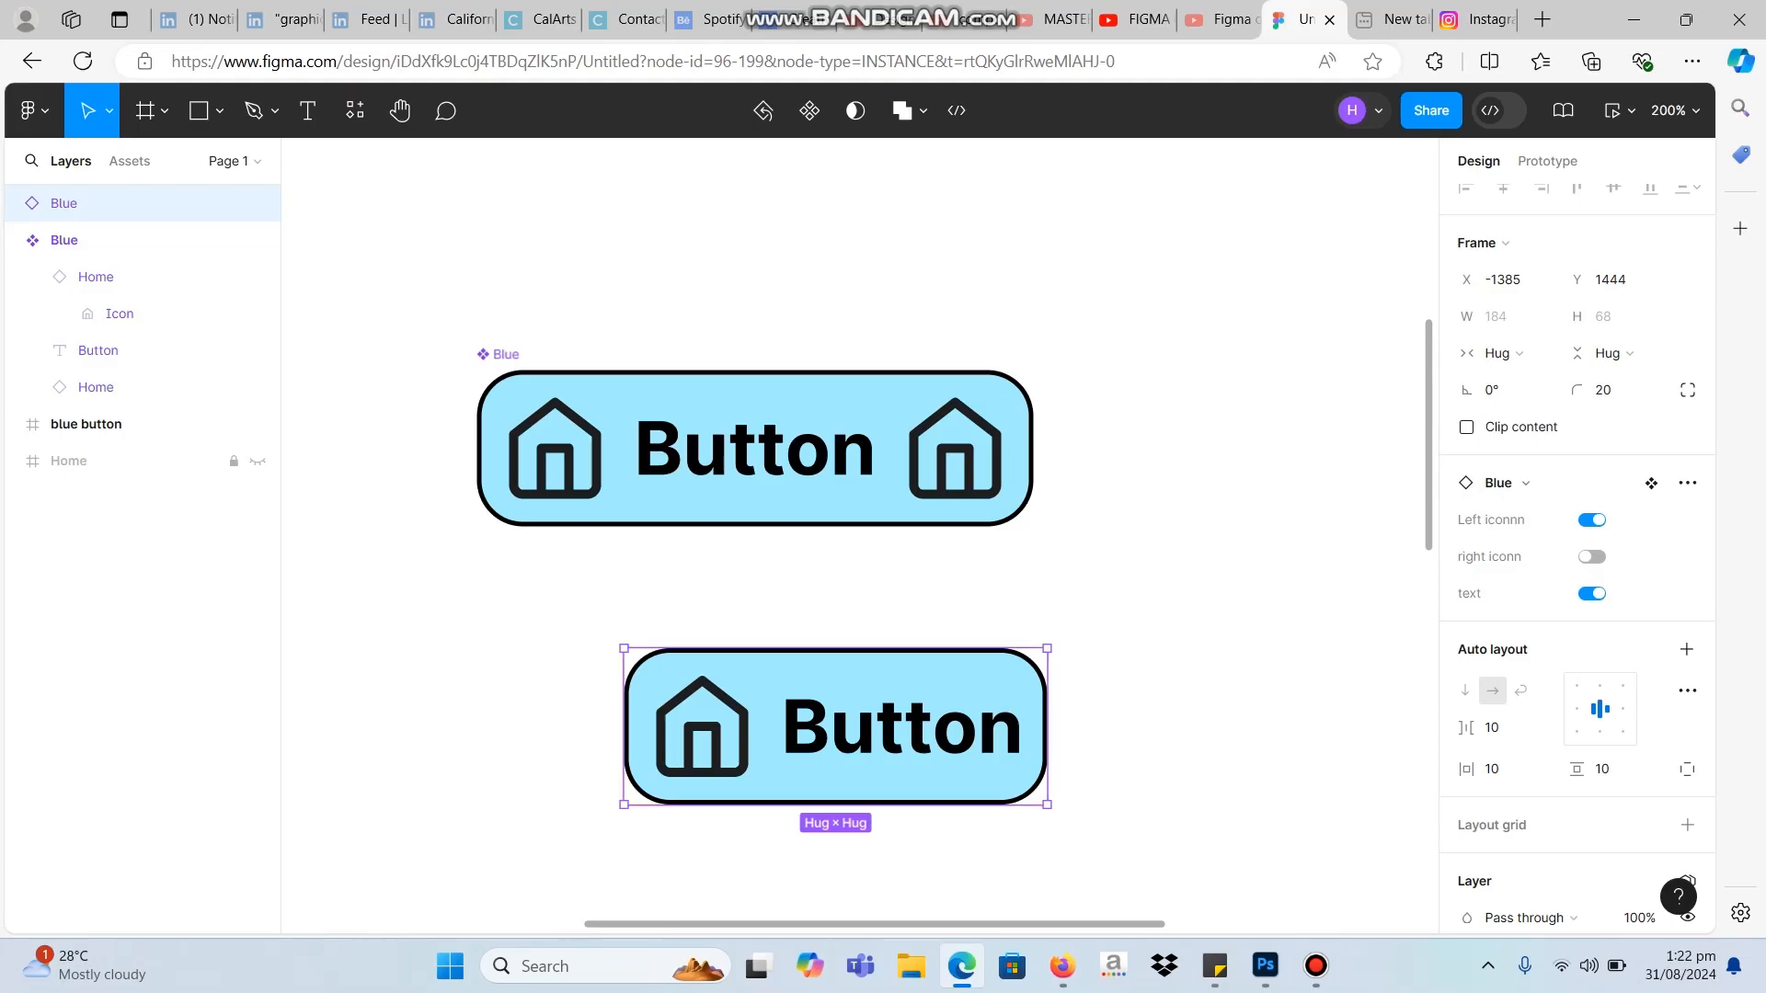
Add a text property named TEXT CHANGE with the value BUTTON to the main Blue component.
left_click(883, 585)
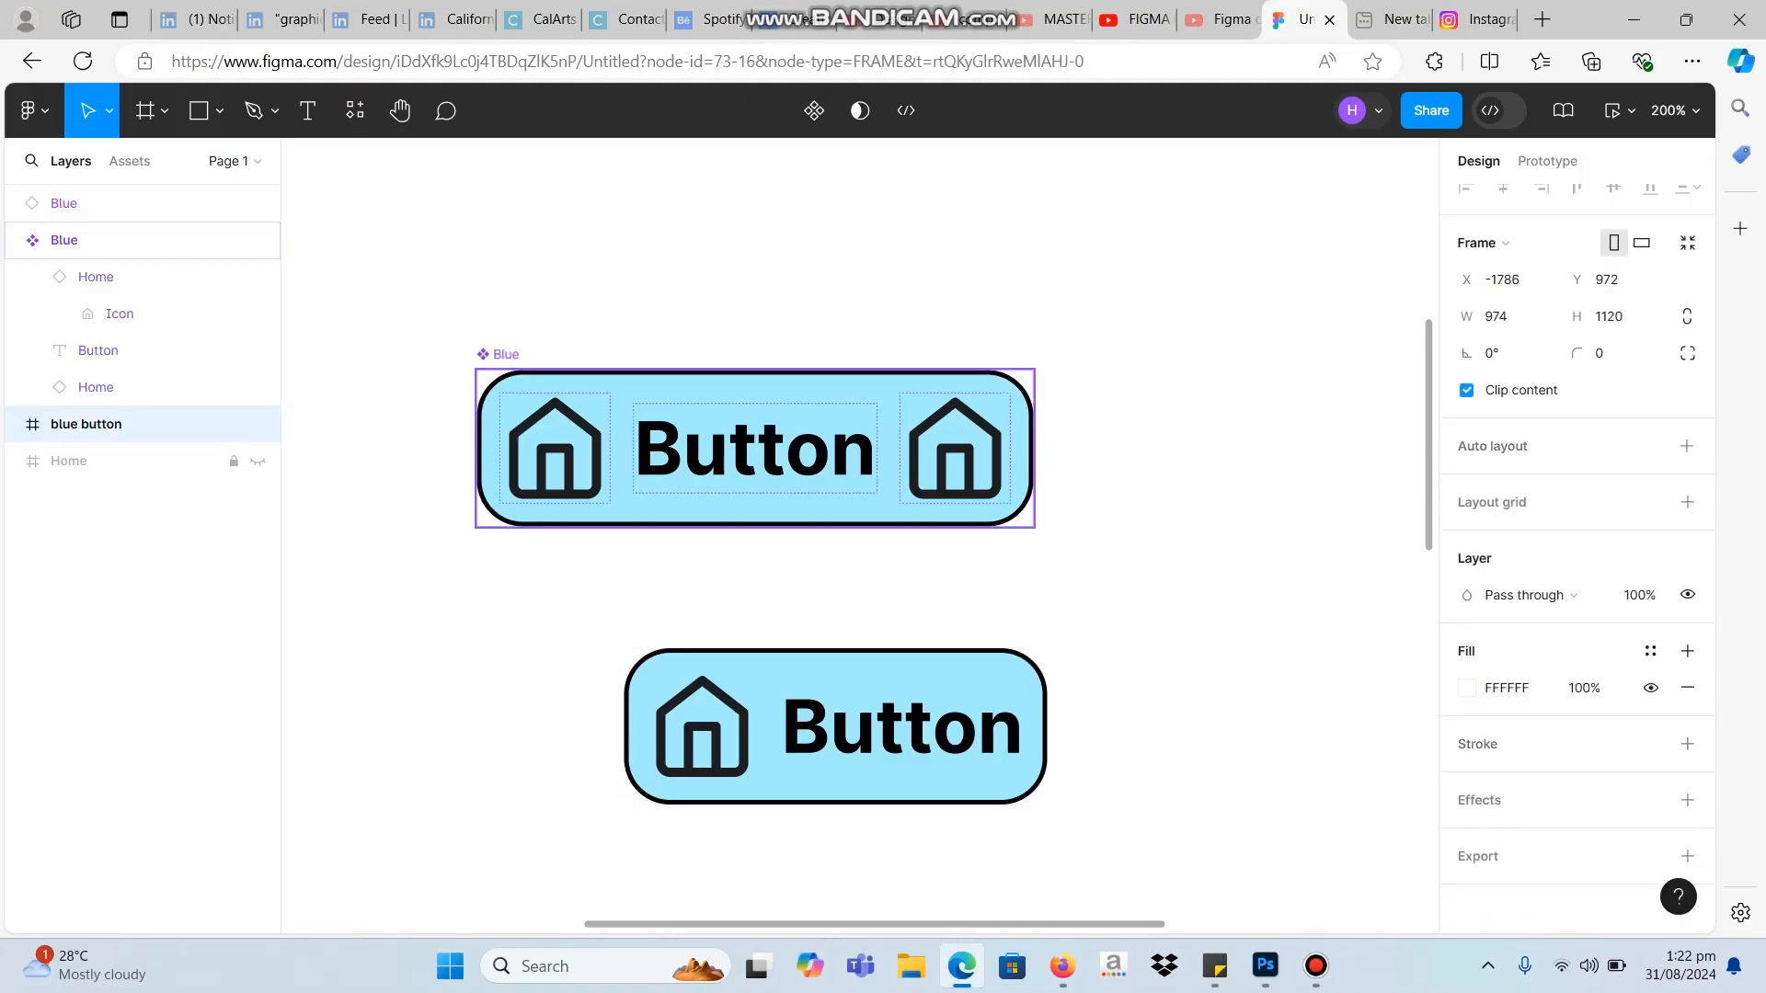
left_click(754, 509)
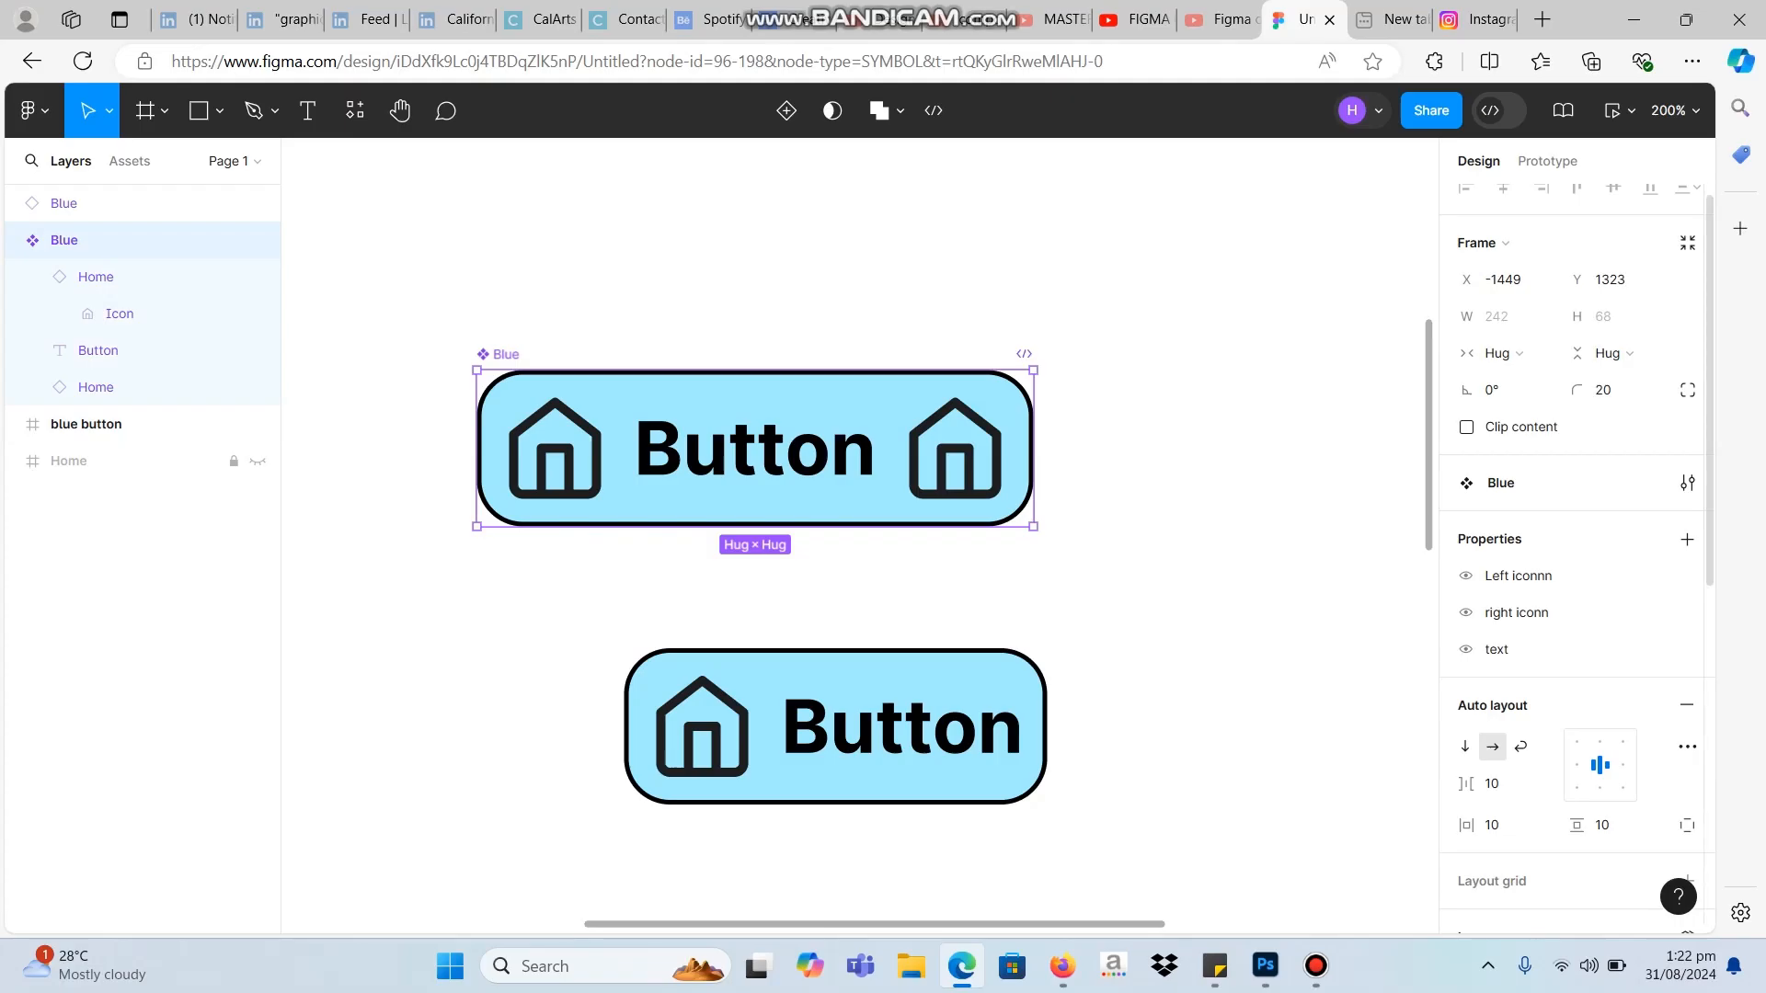
left_click(1687, 539)
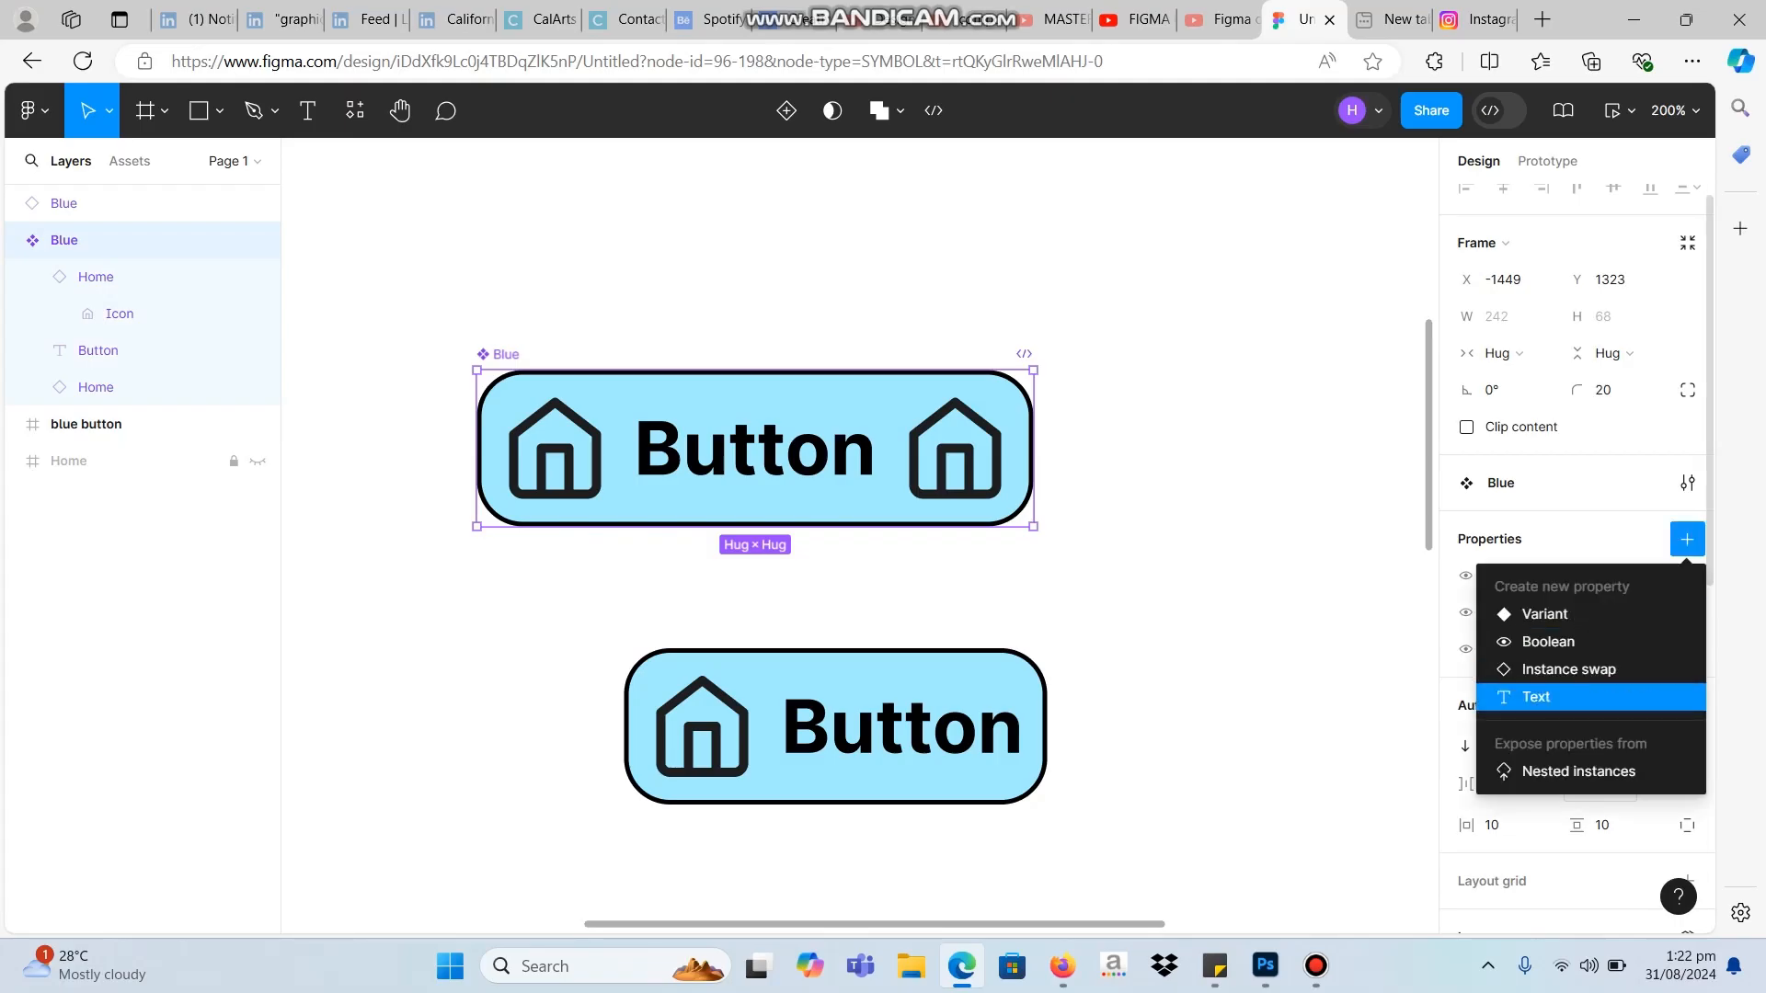
left_click(1564, 696)
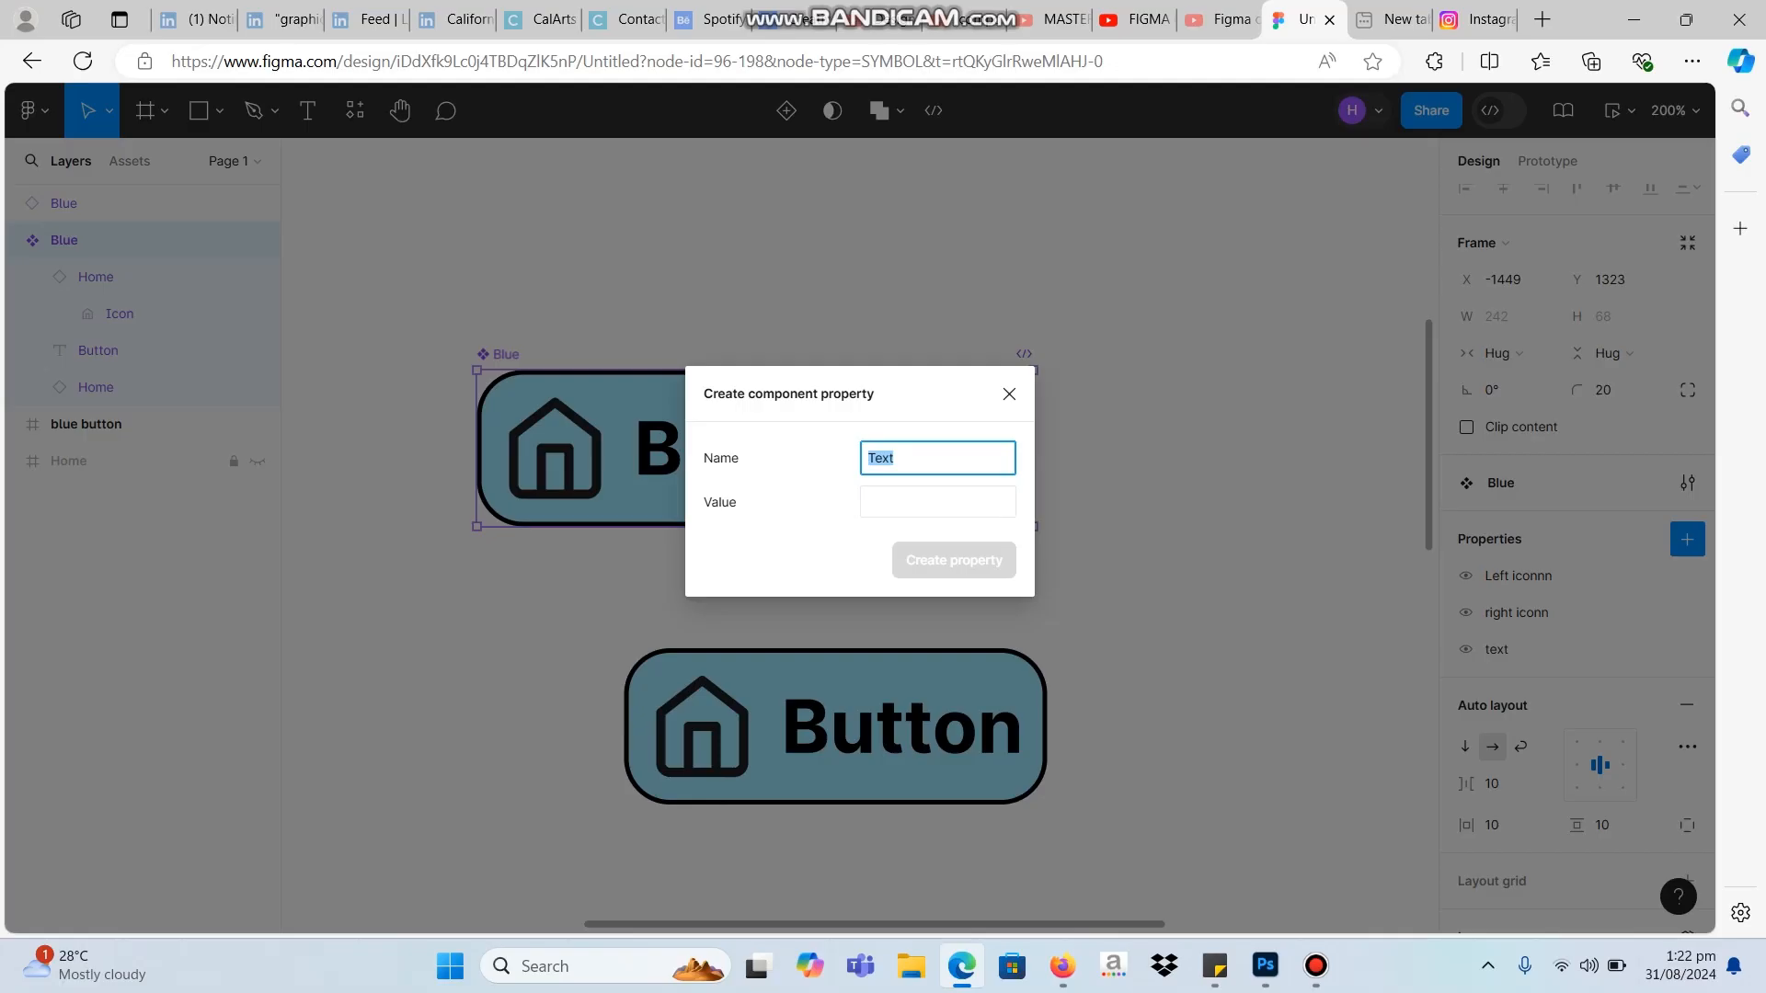
key("BackSpace")
key("Caps_Lock")
type("TEXT")
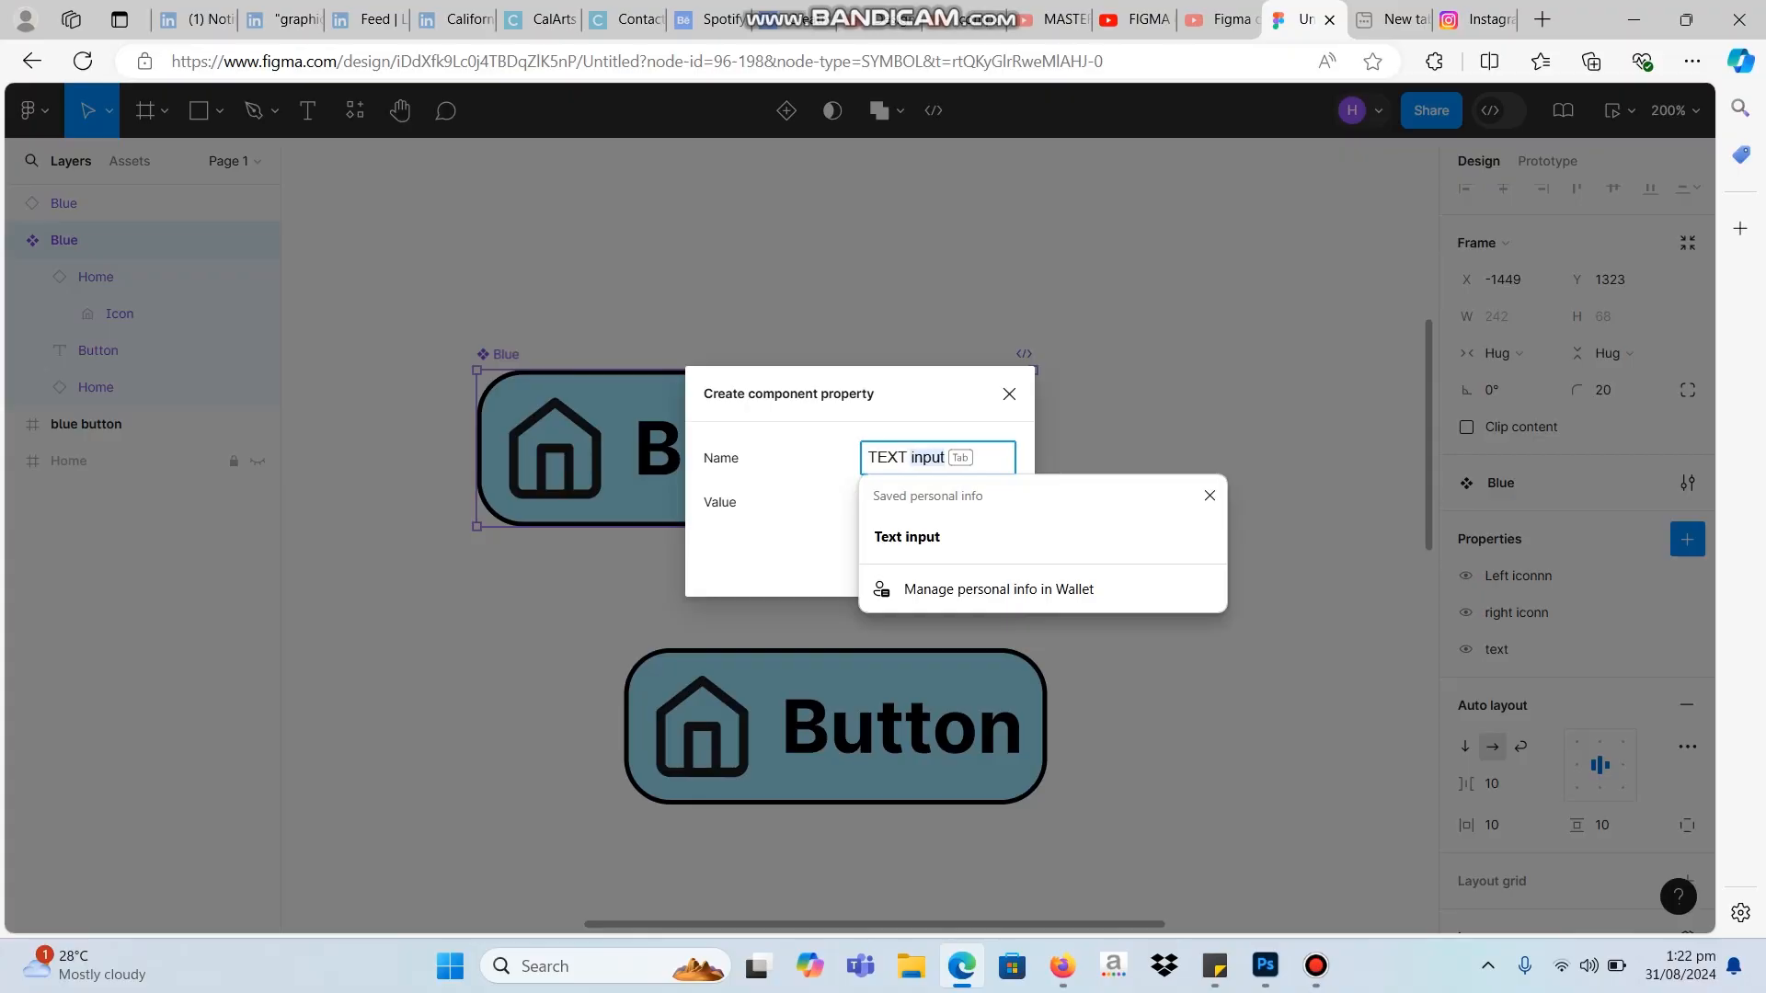
type(" CHANGE")
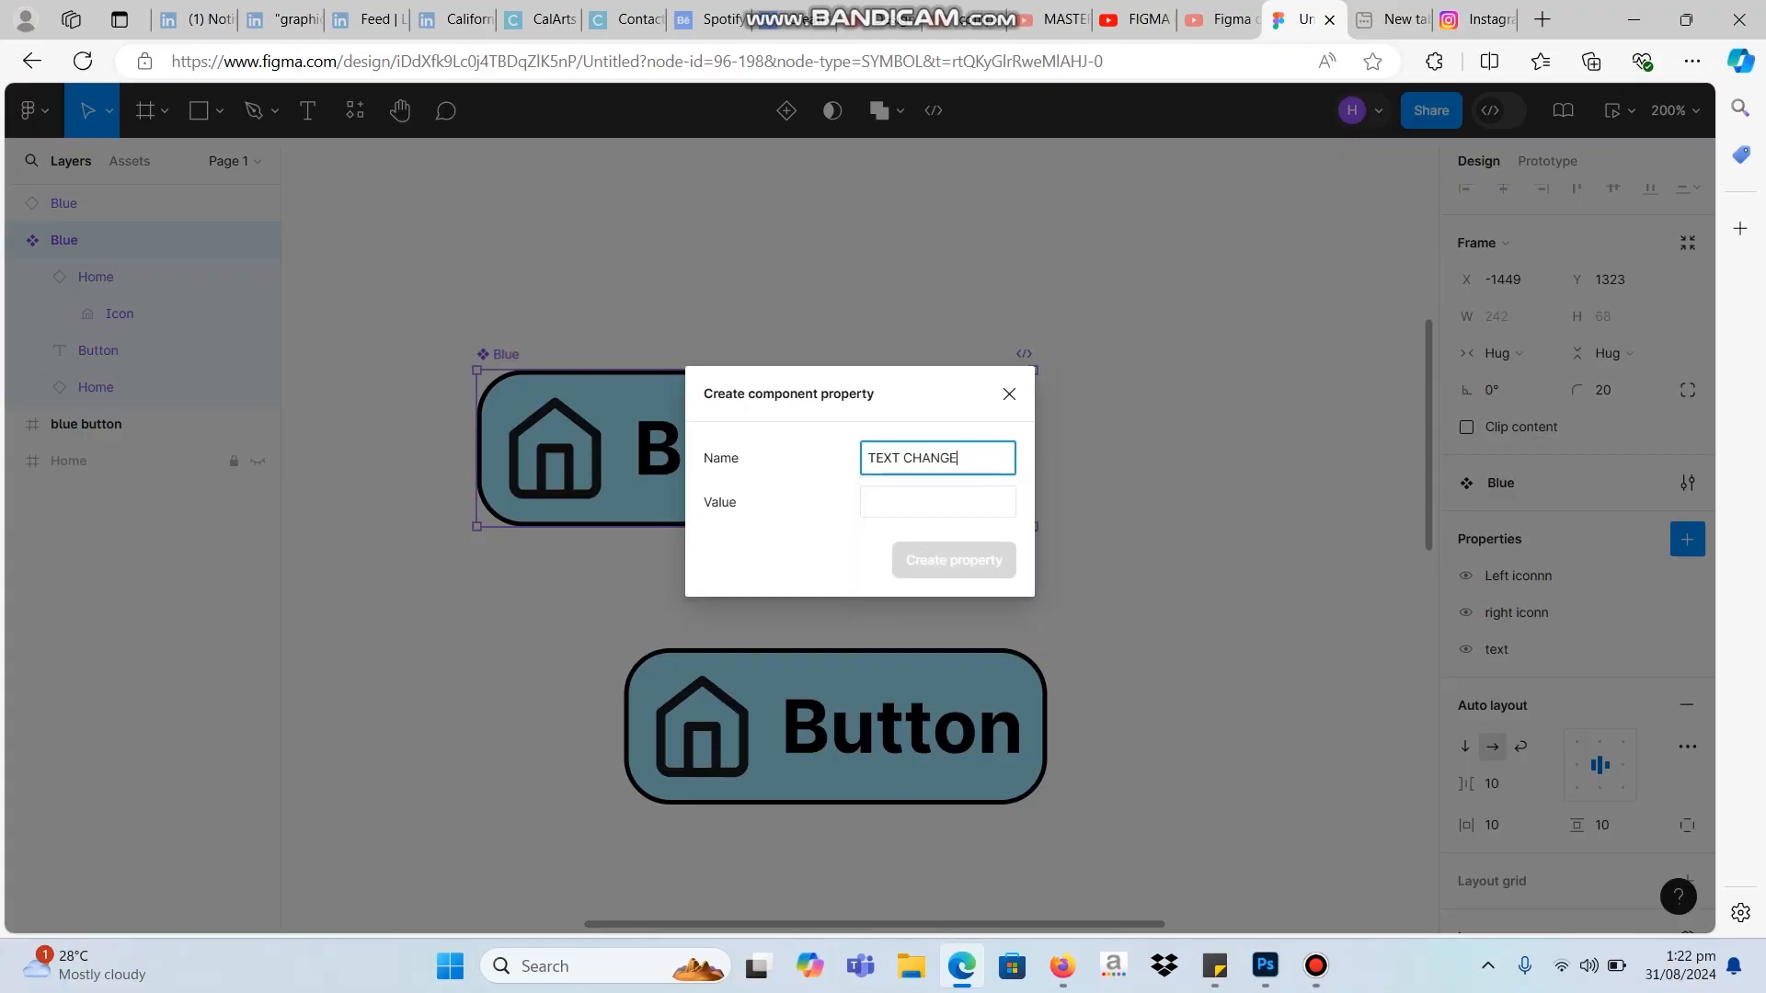
key("Tab")
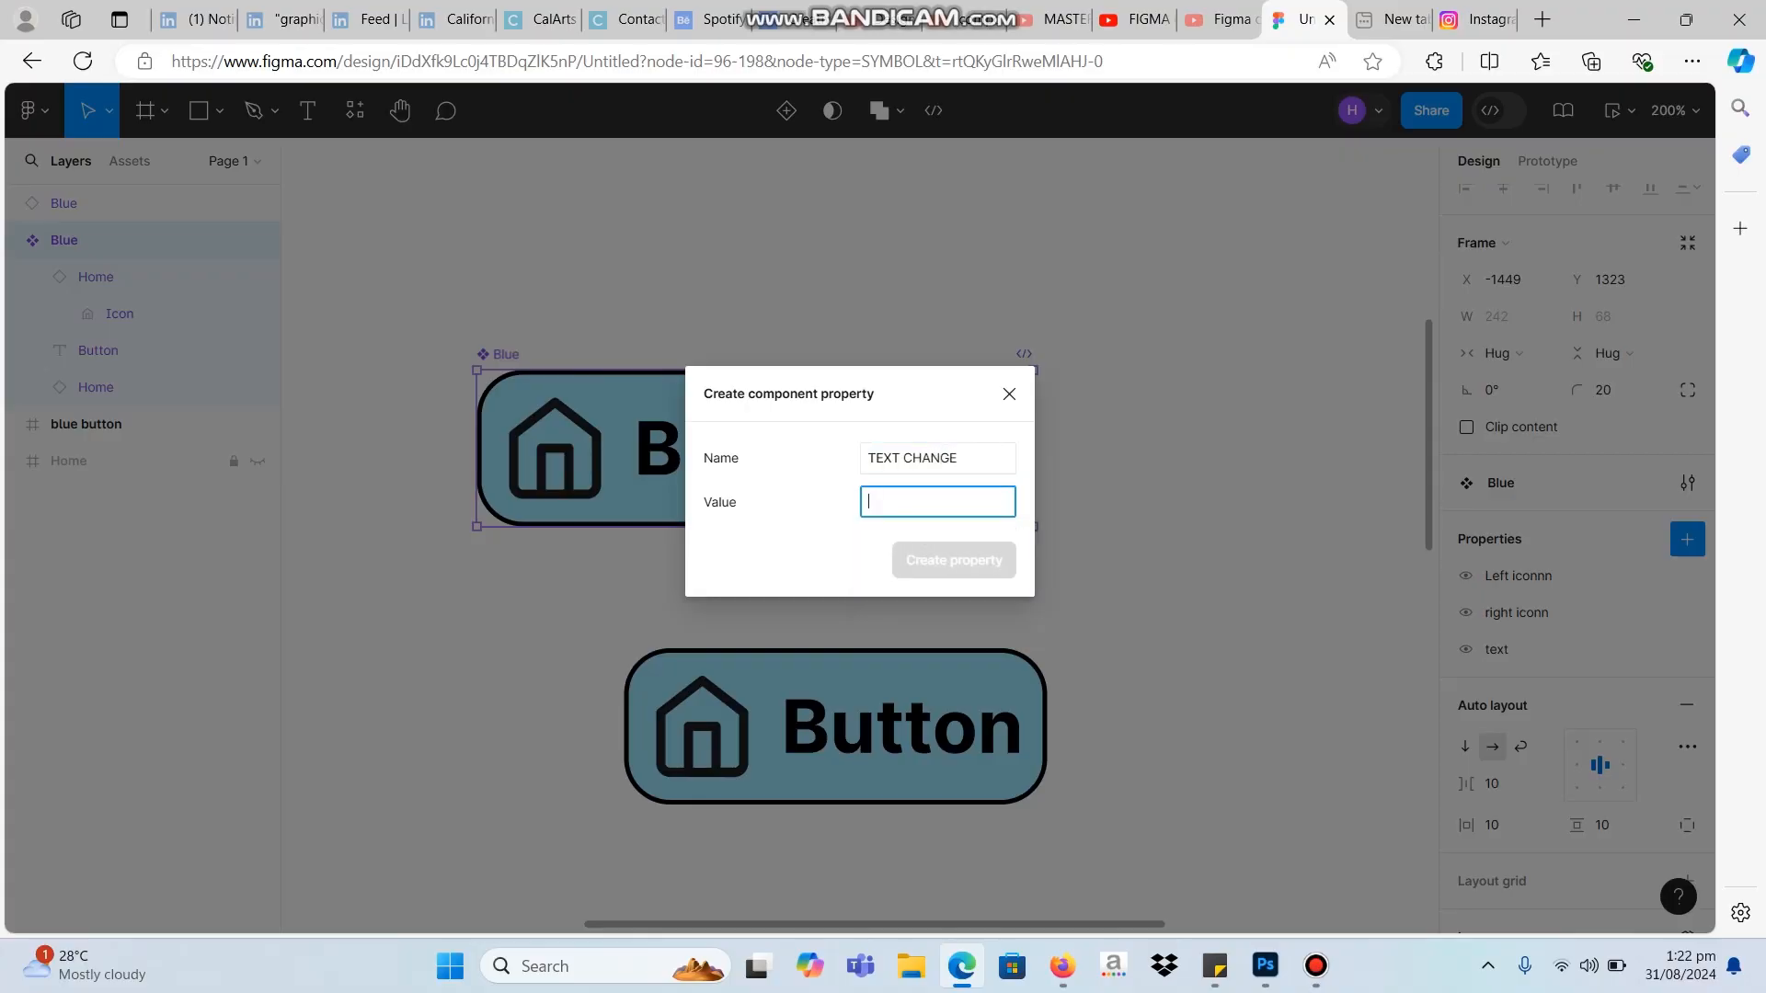
type("BUTTON")
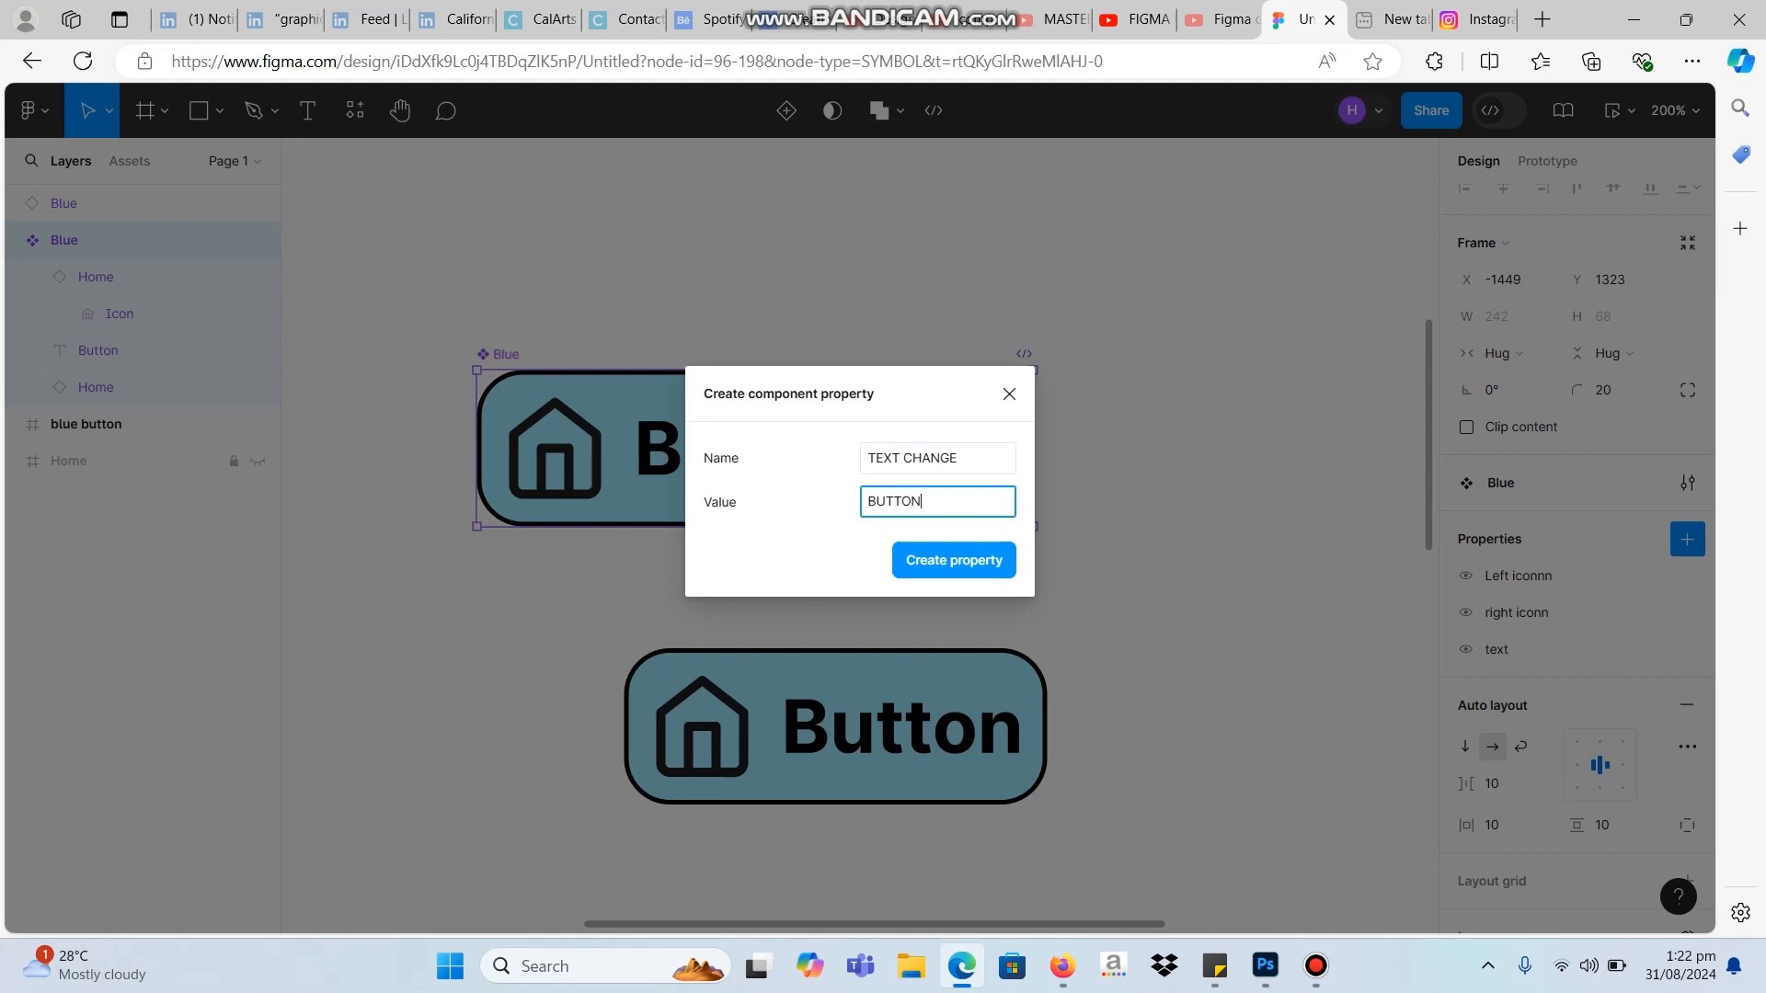
key("Return")
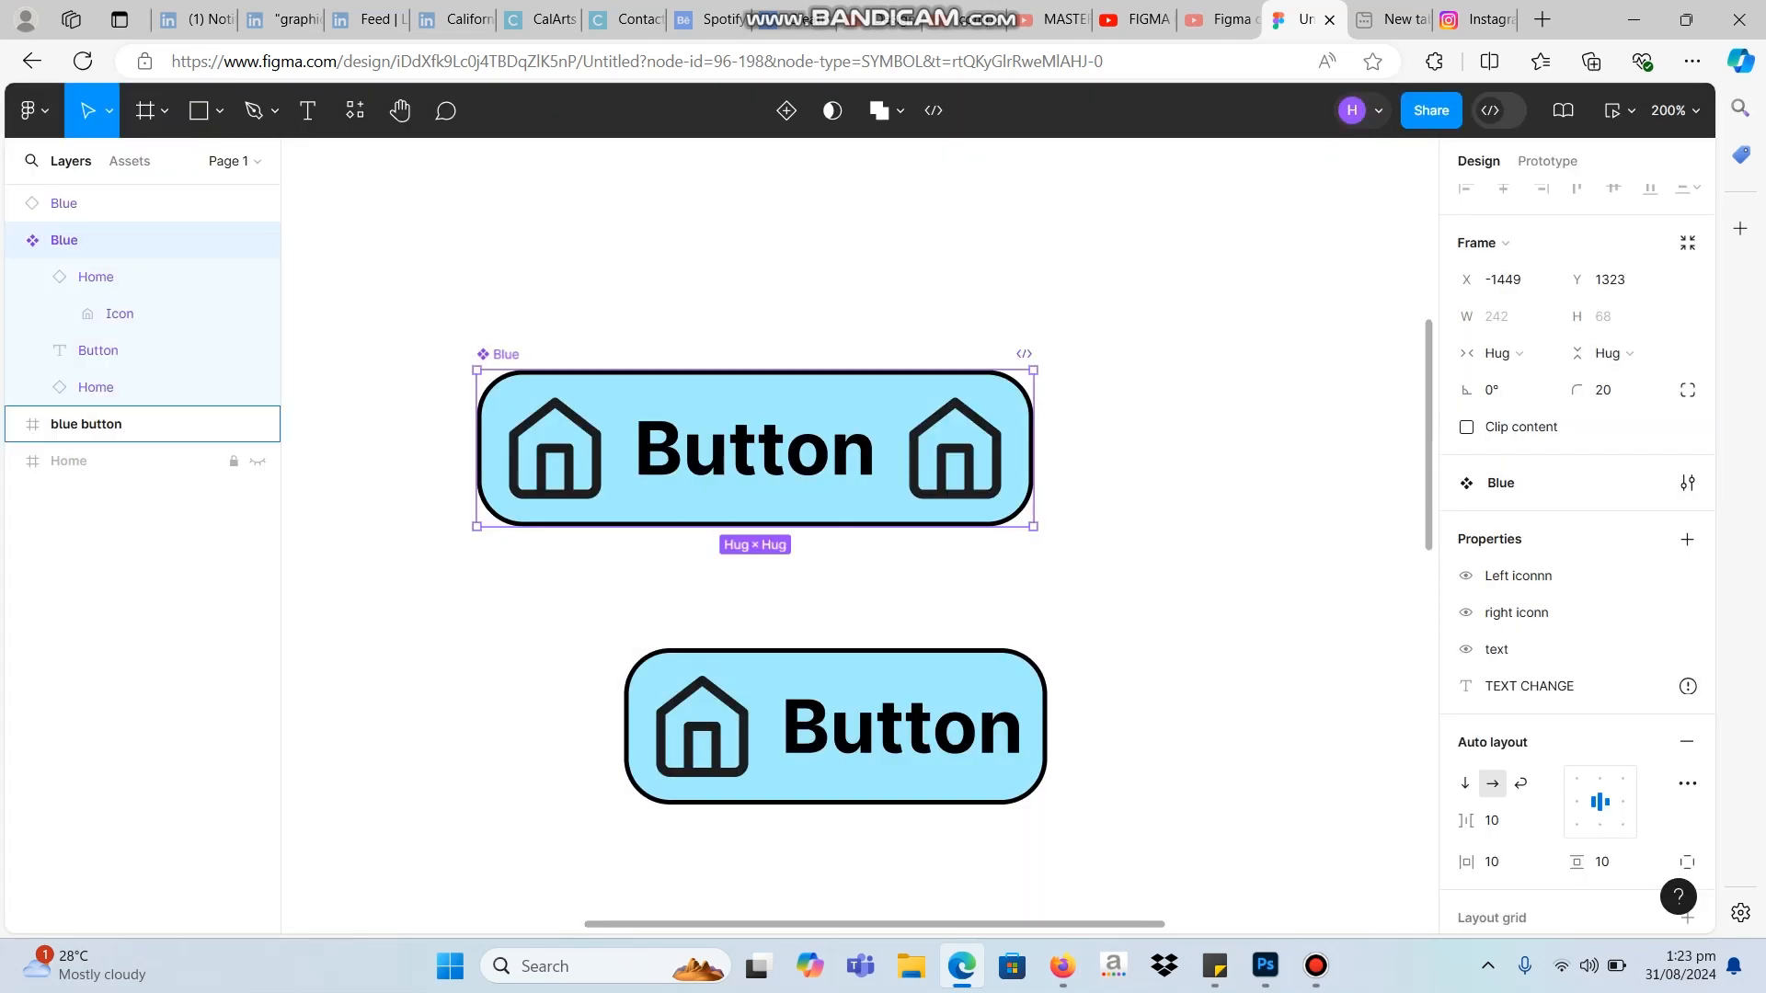
mouse_move(1688, 686)
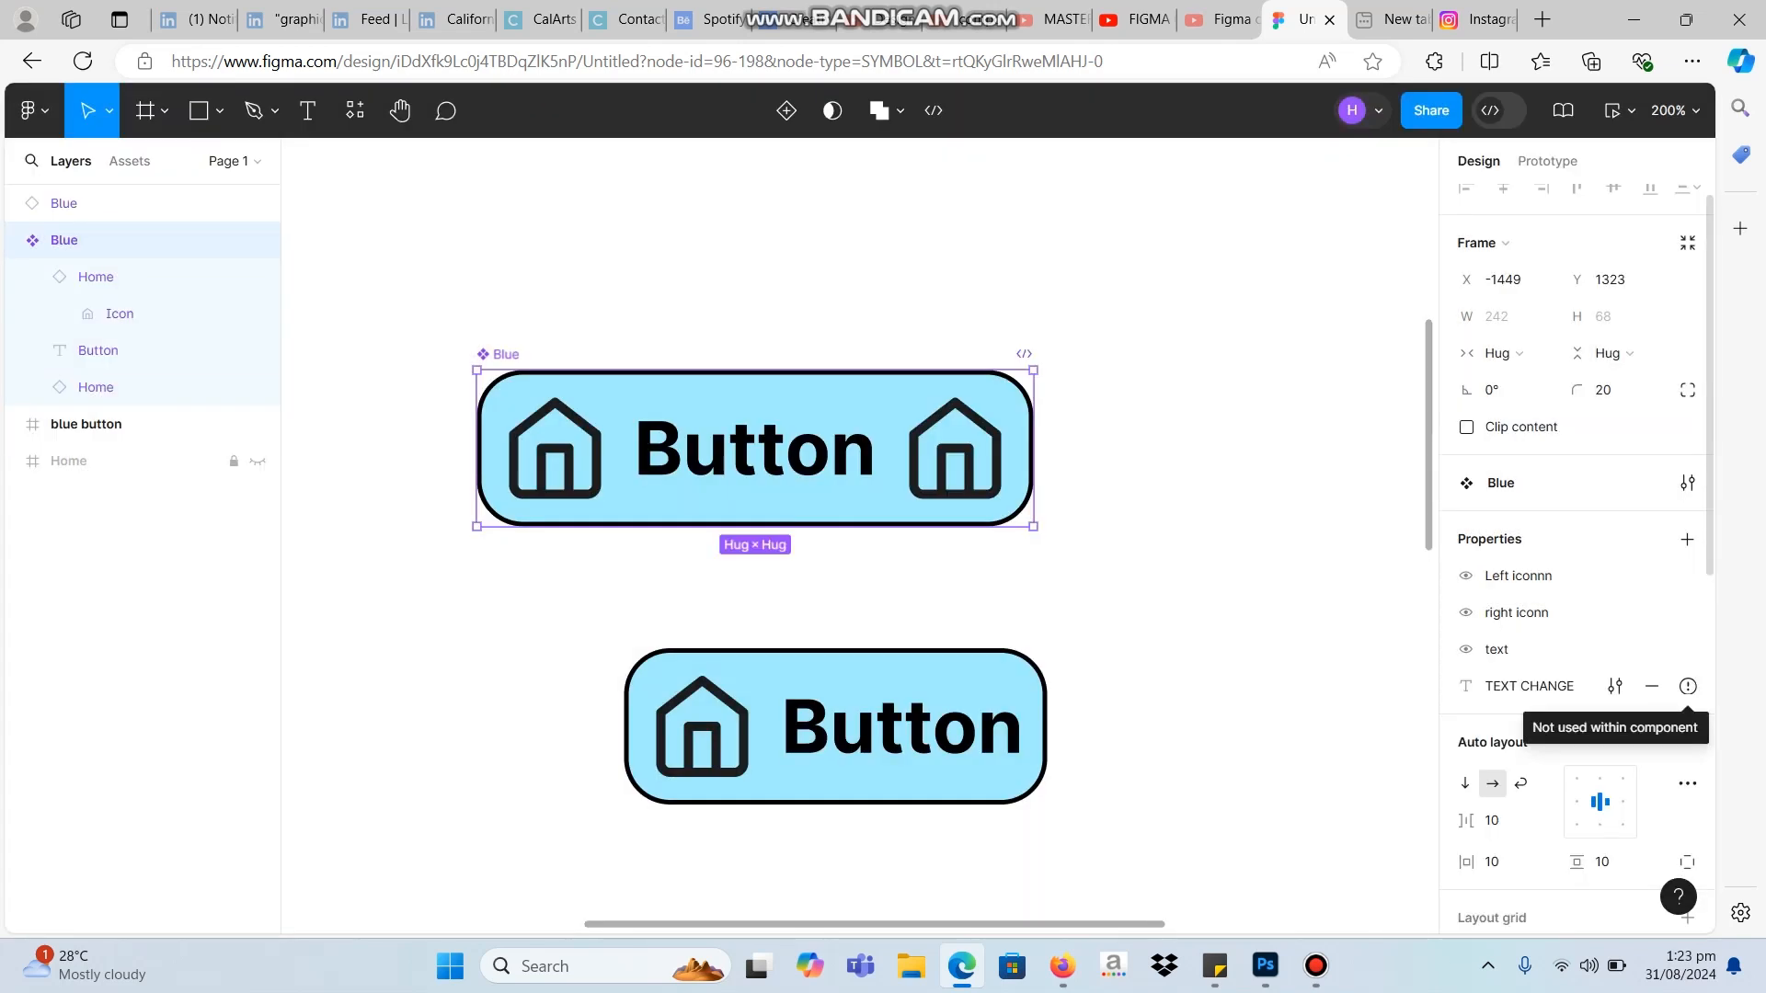
scroll(1652, 686, "down", 1)
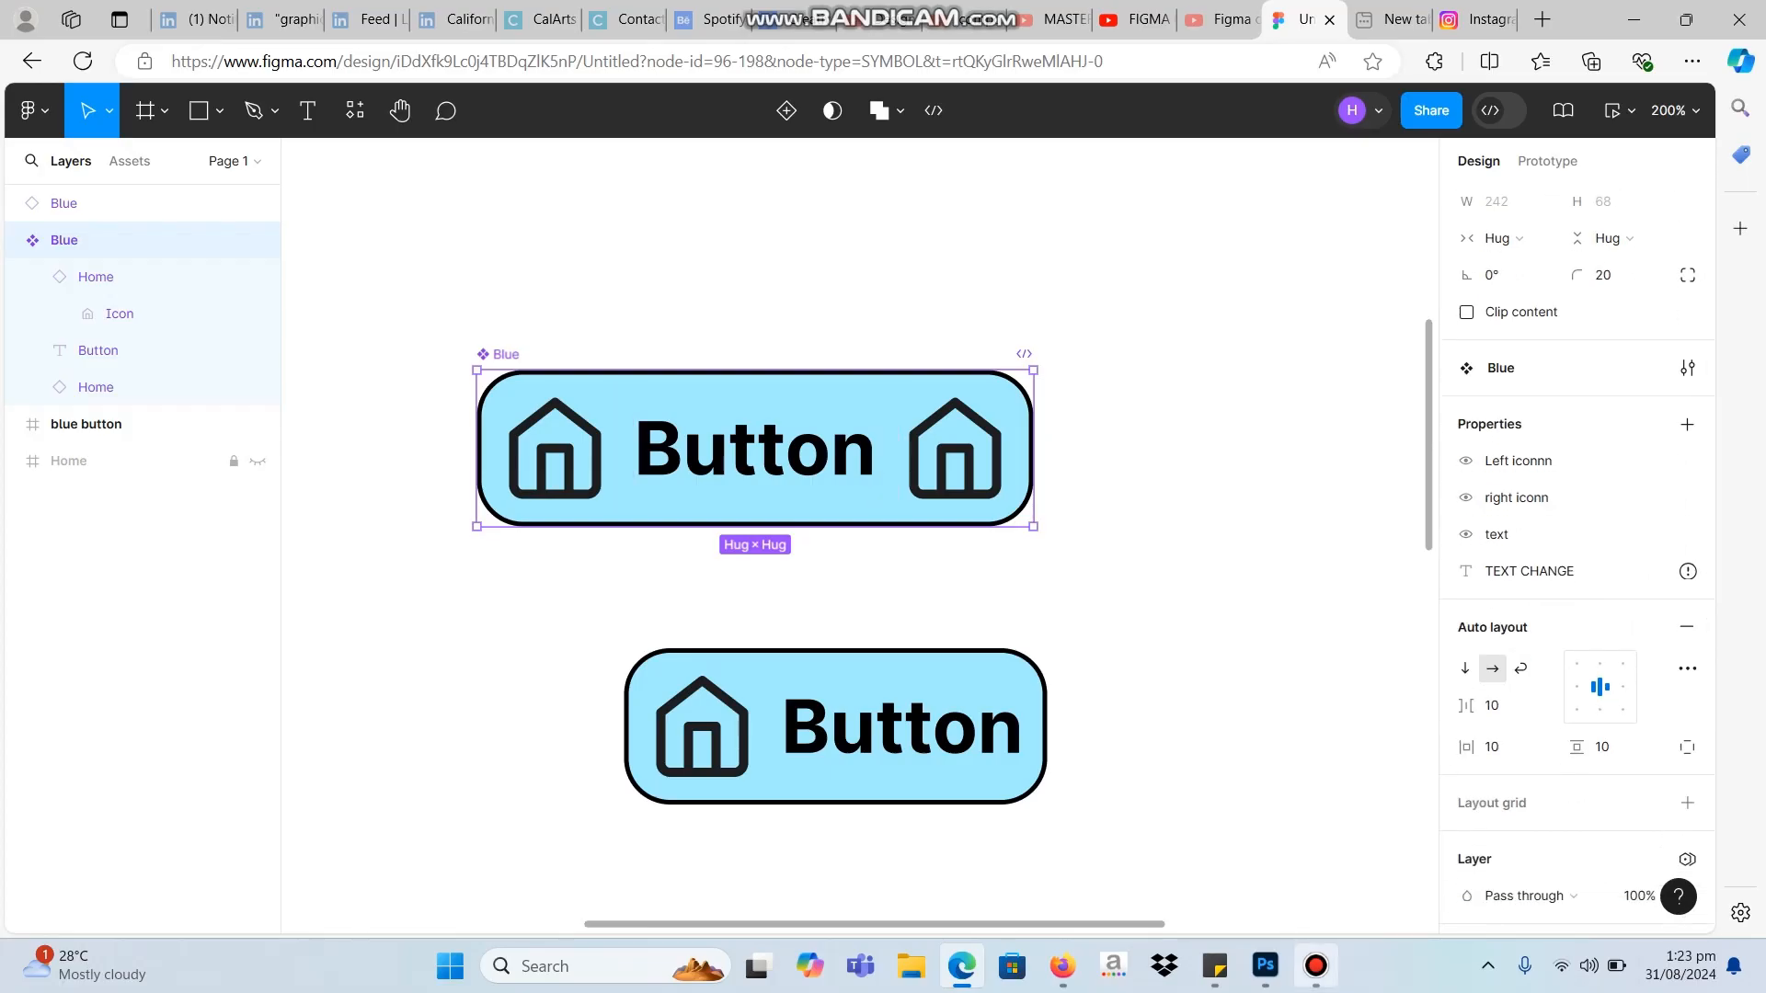
left_click(1315, 965)
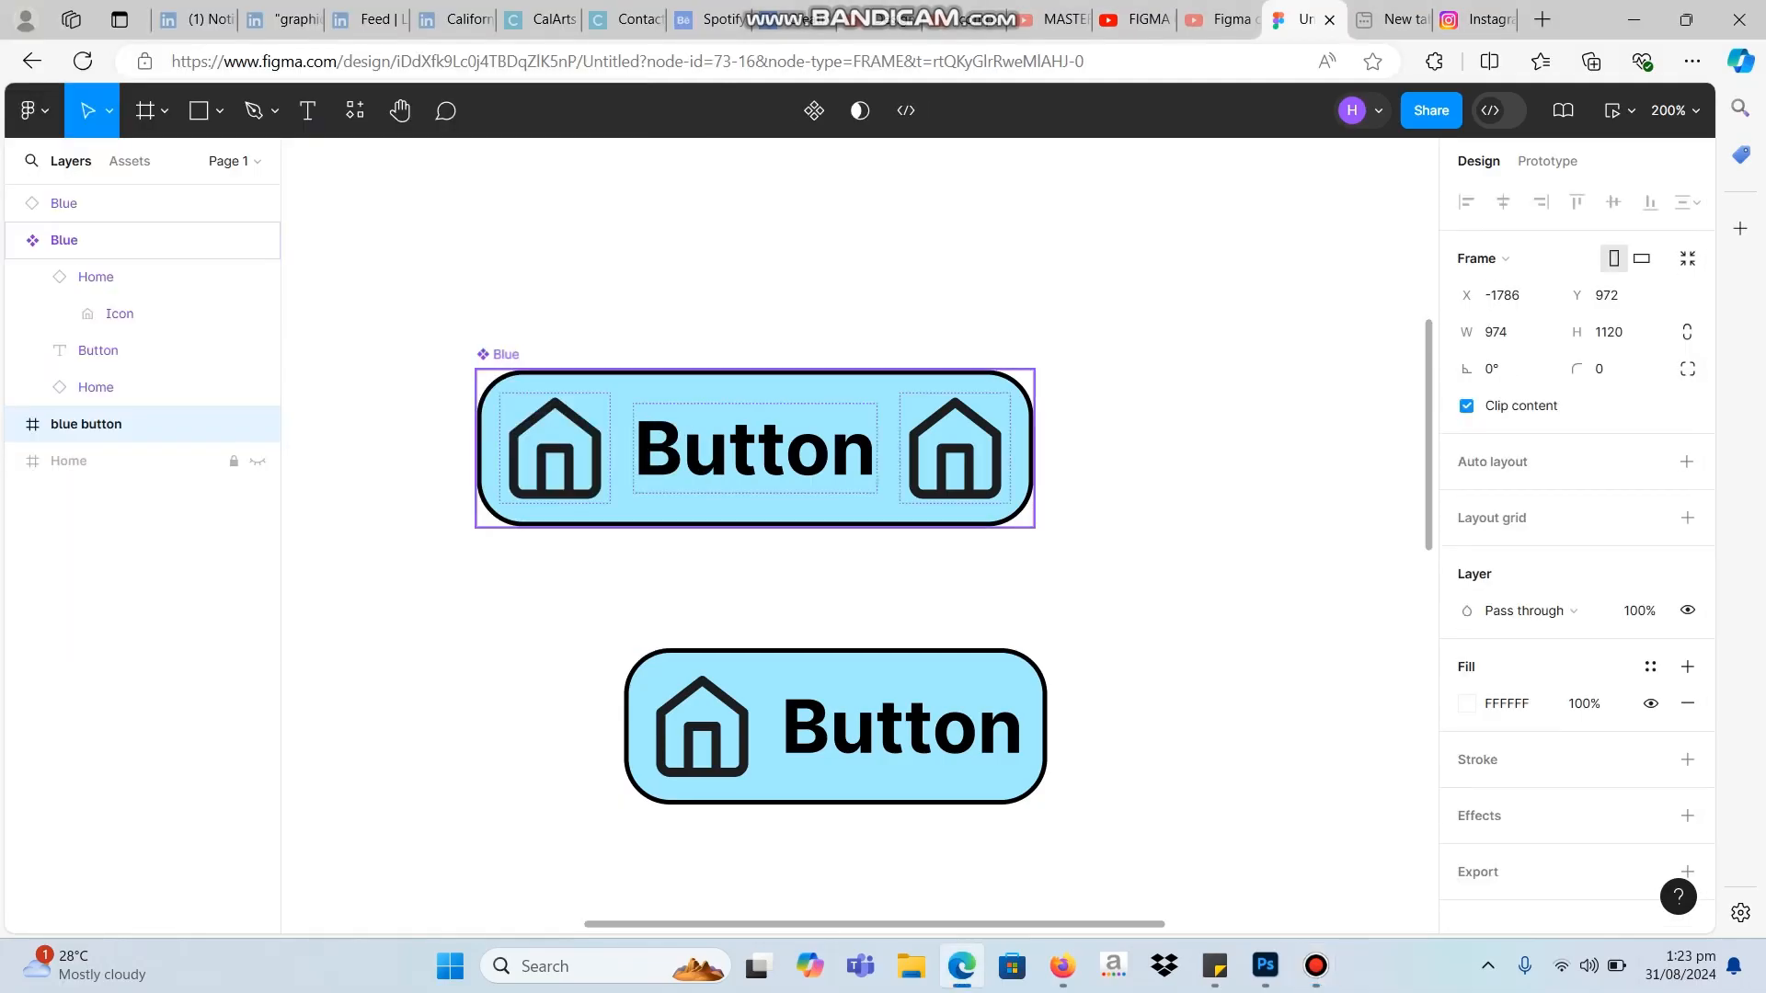
Link the content of the main Blue component's Button text layer to the TEXT CHANGE property.
left_click(755, 448)
mouse_move(1688, 703)
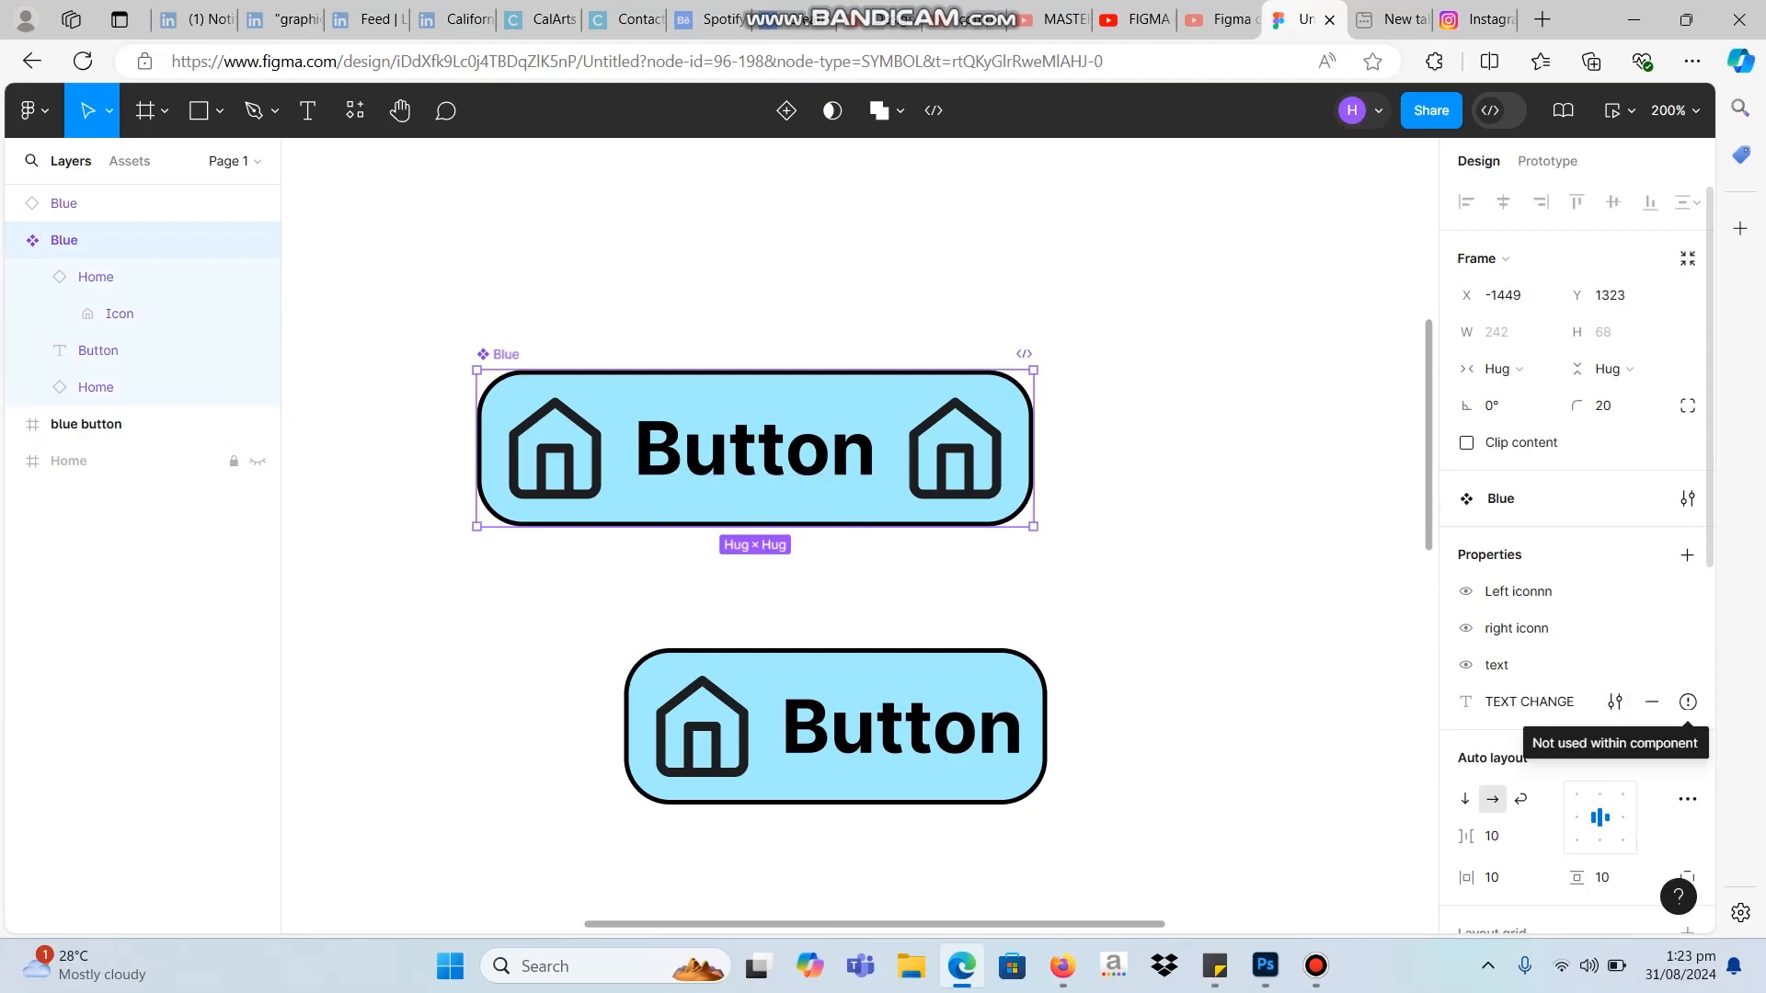
scroll(1688, 703, "down", 4)
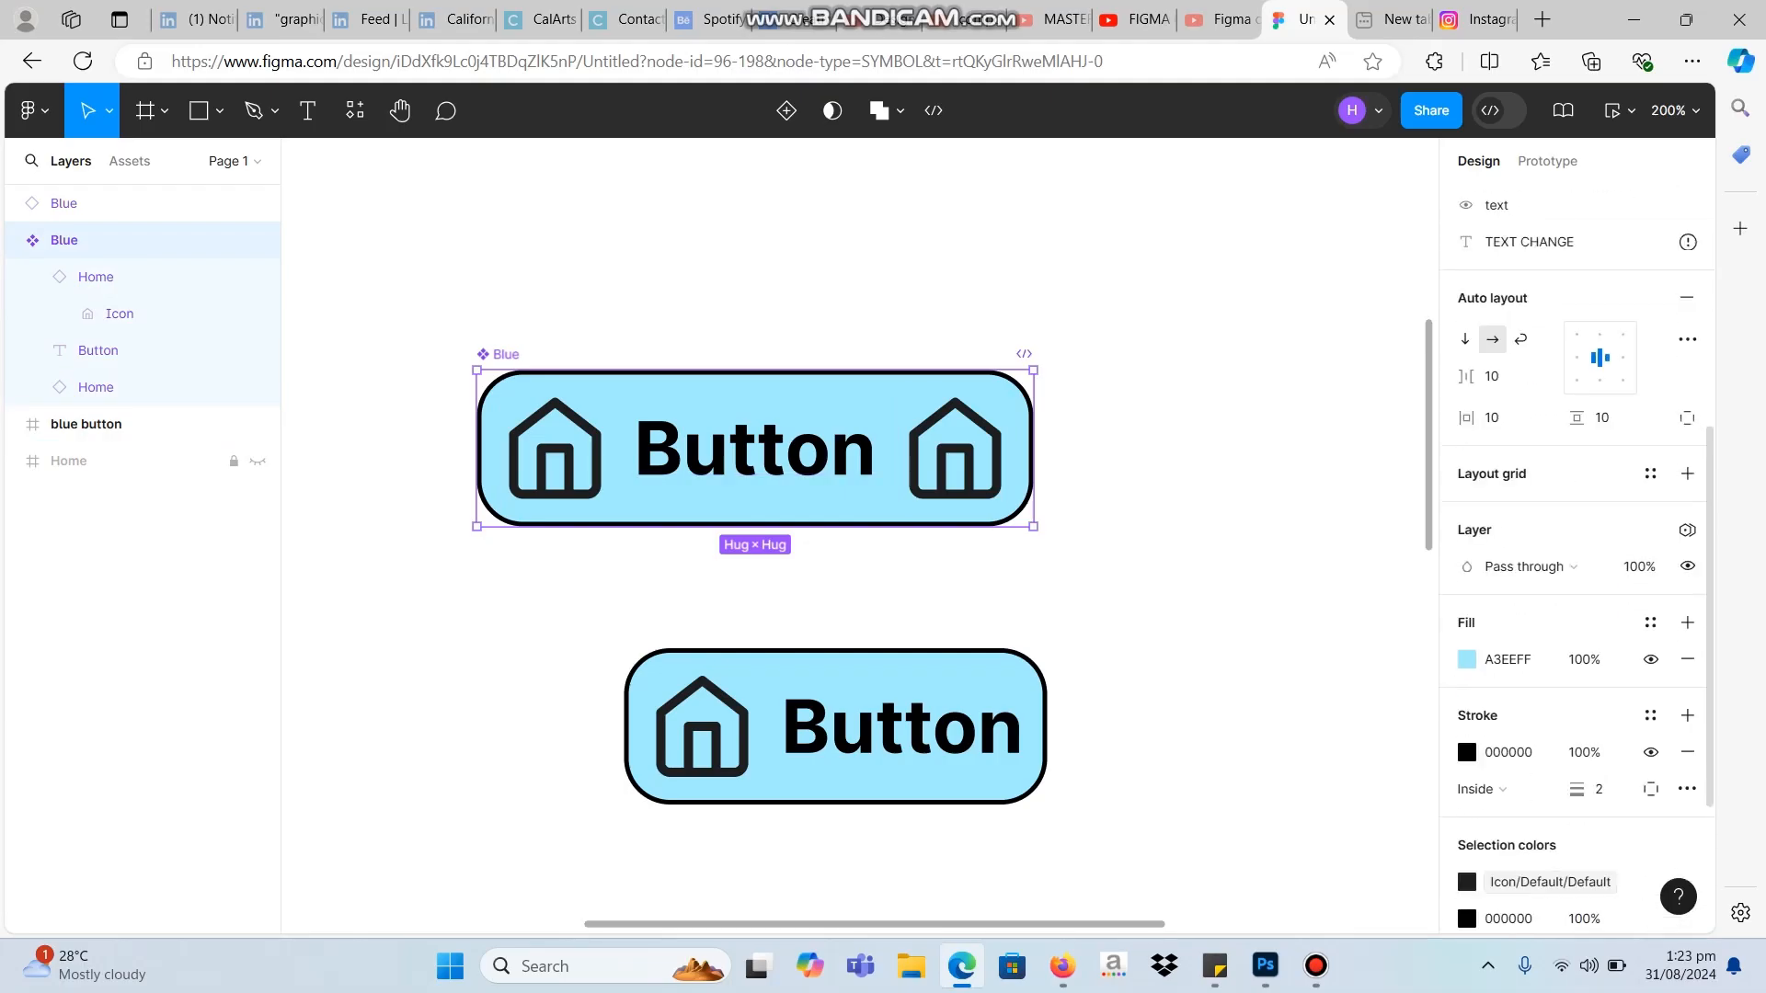
scroll(1577, 552, "up", 5)
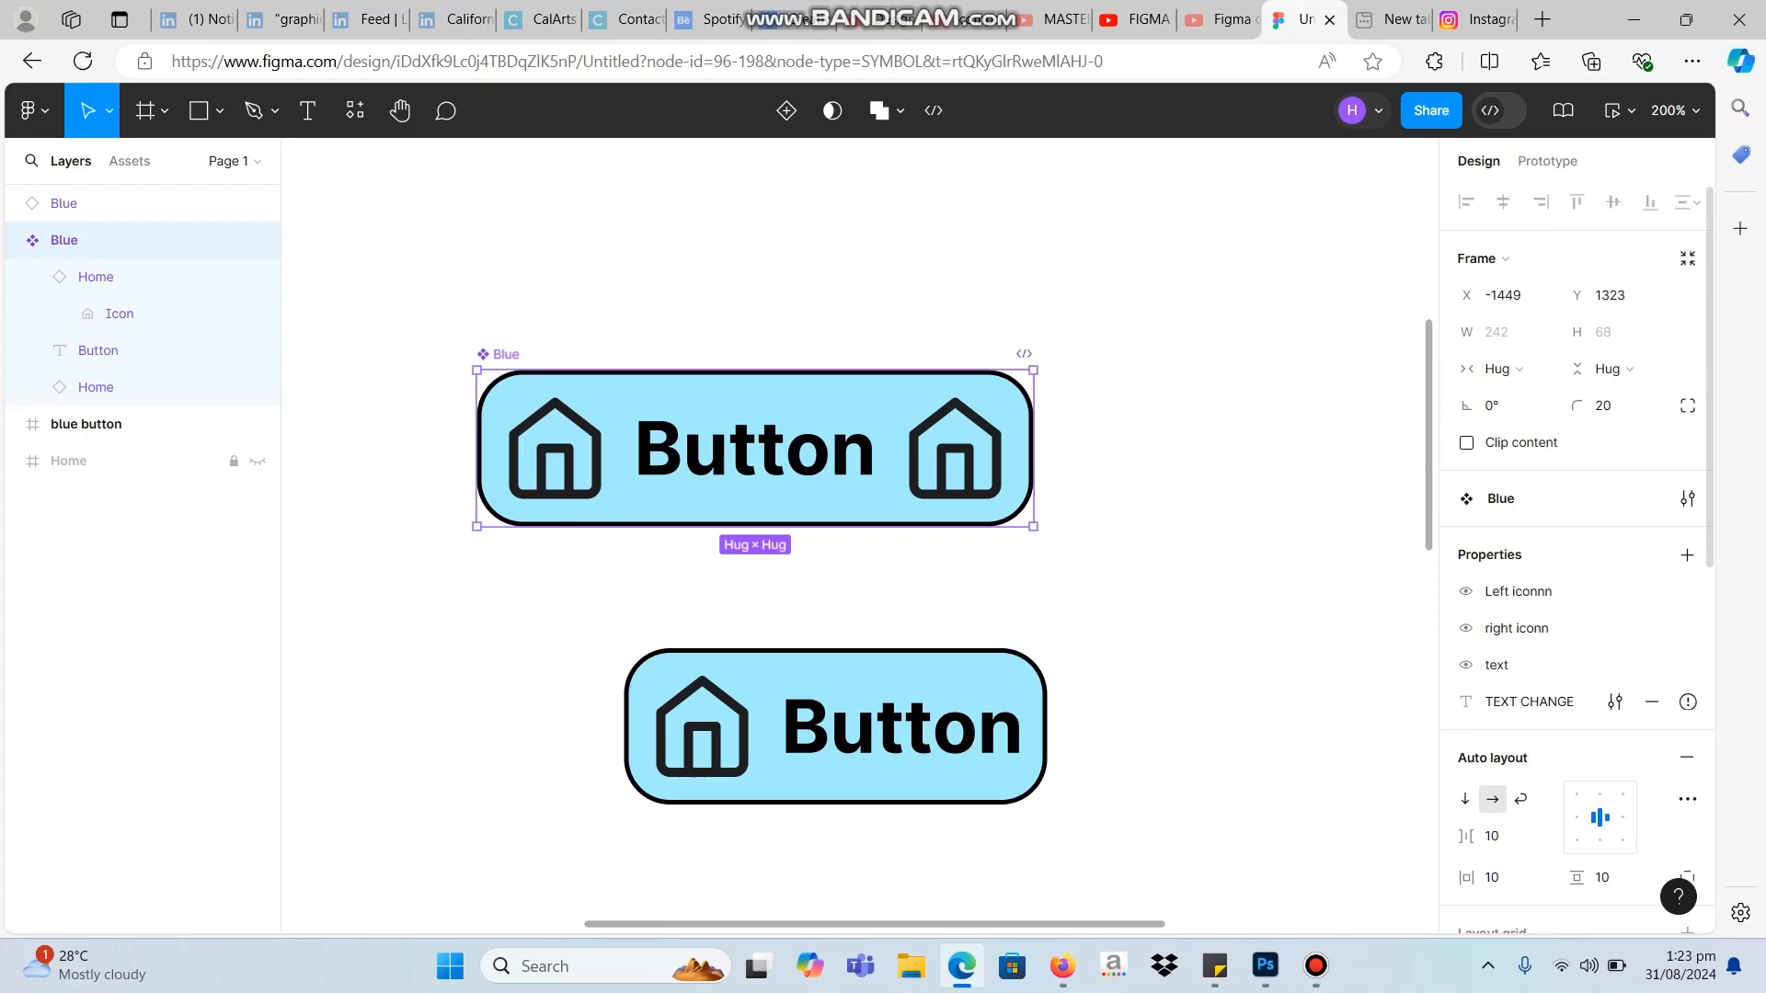
scroll(1577, 552, "down", 3)
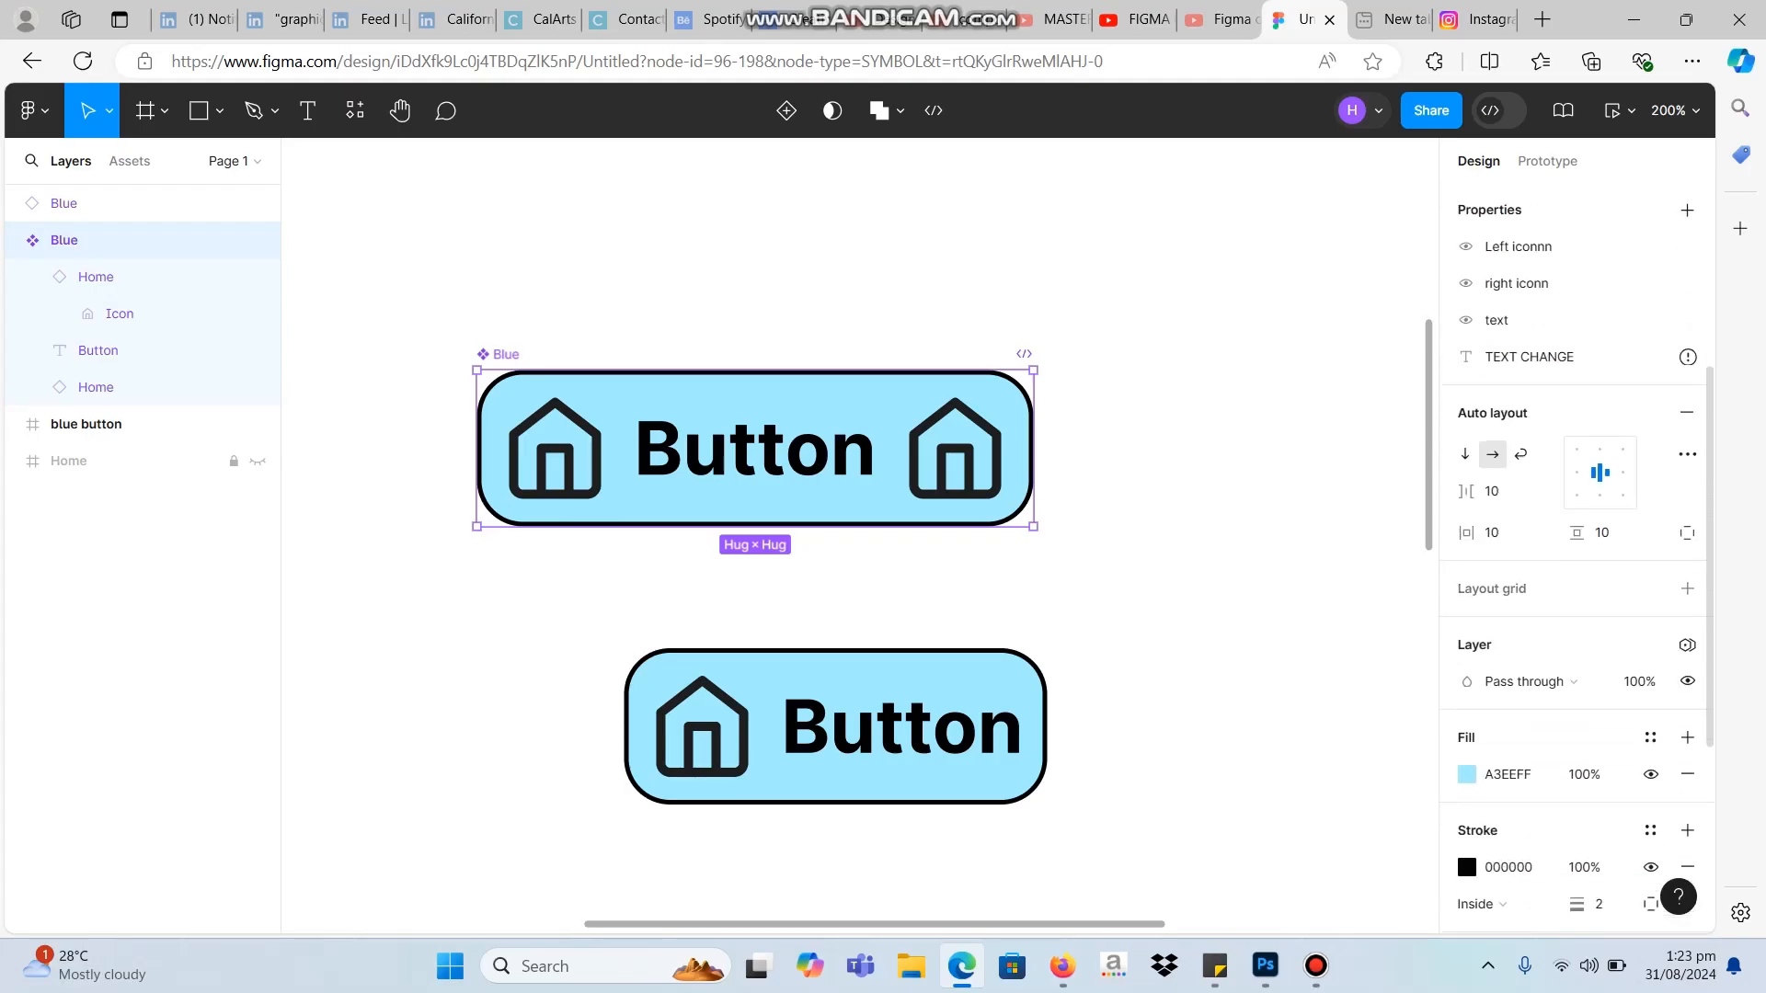
double_click(756, 451)
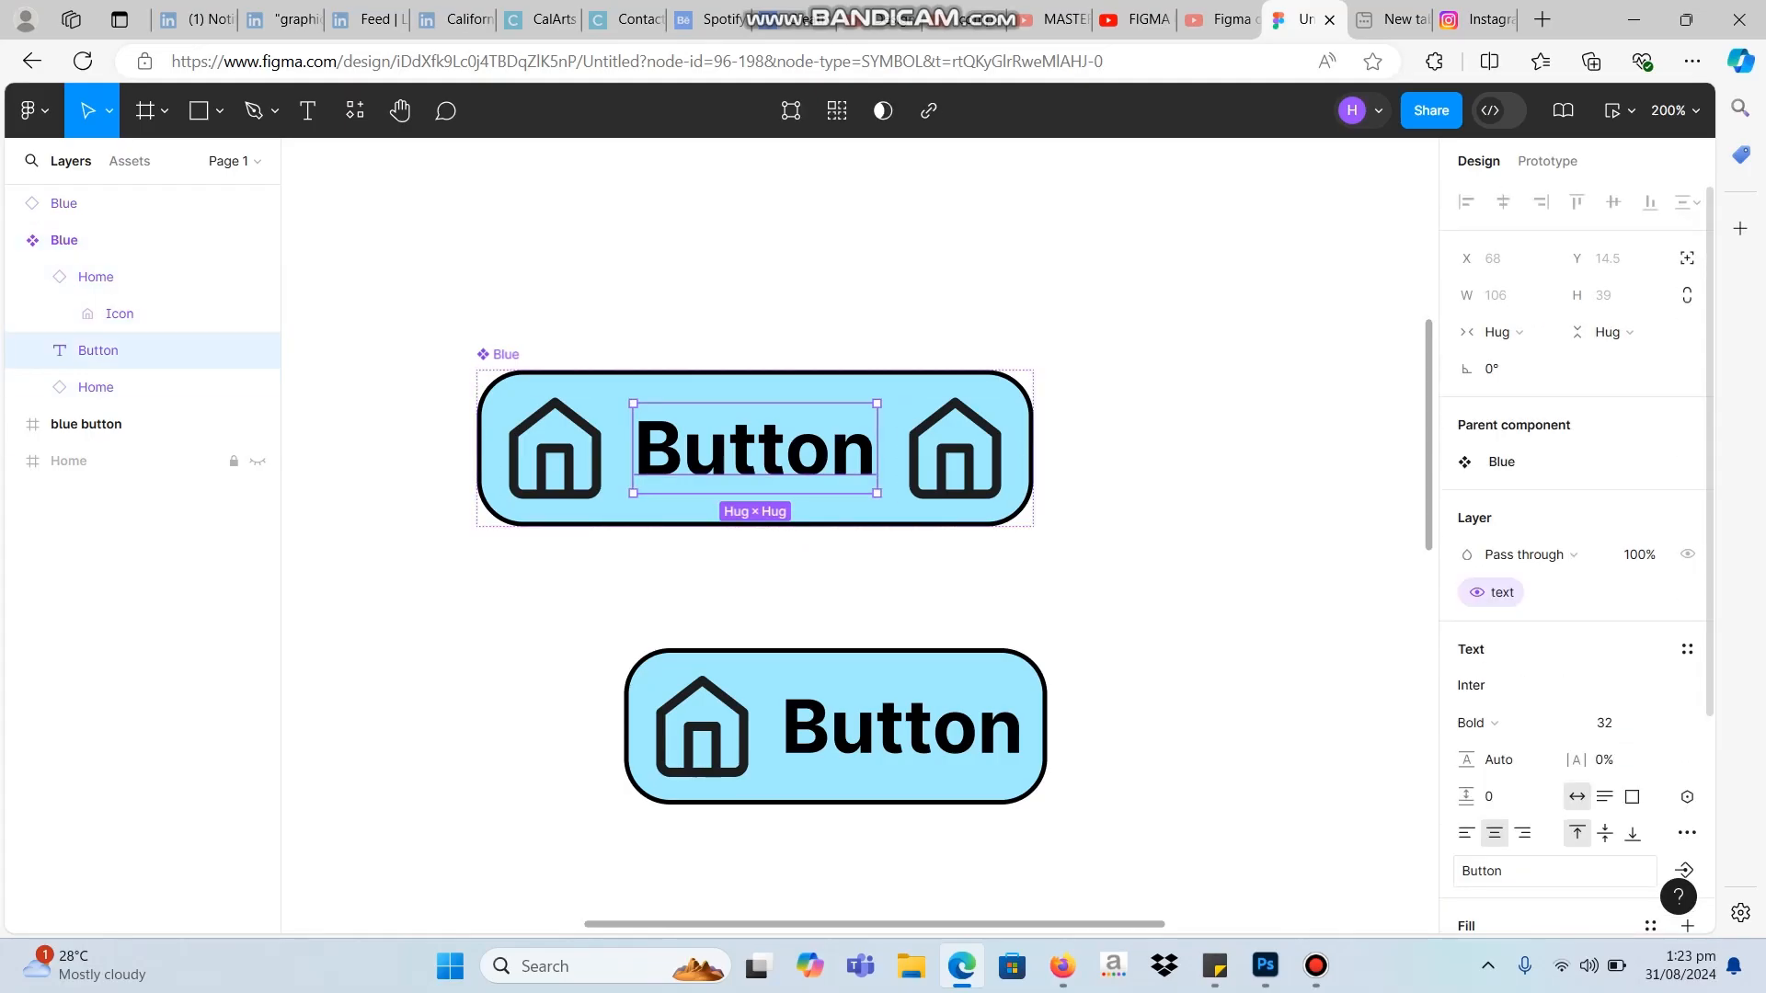
scroll(1573, 644, "down", 1)
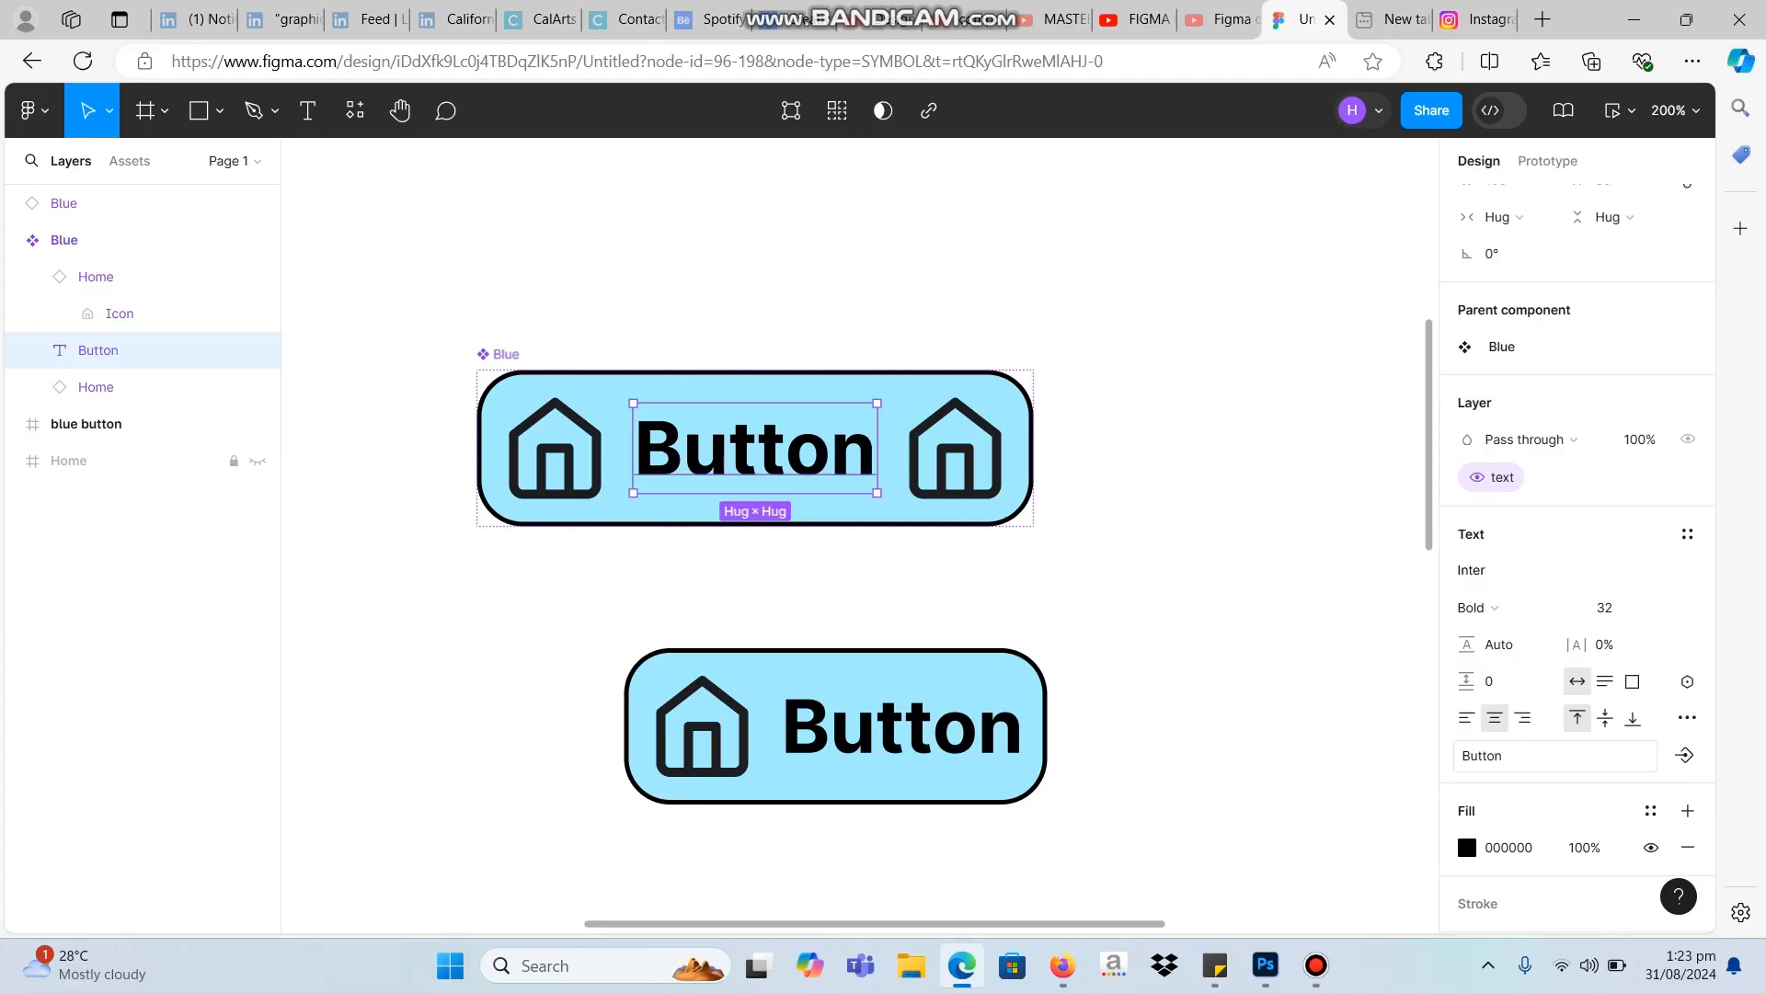
left_click(1684, 755)
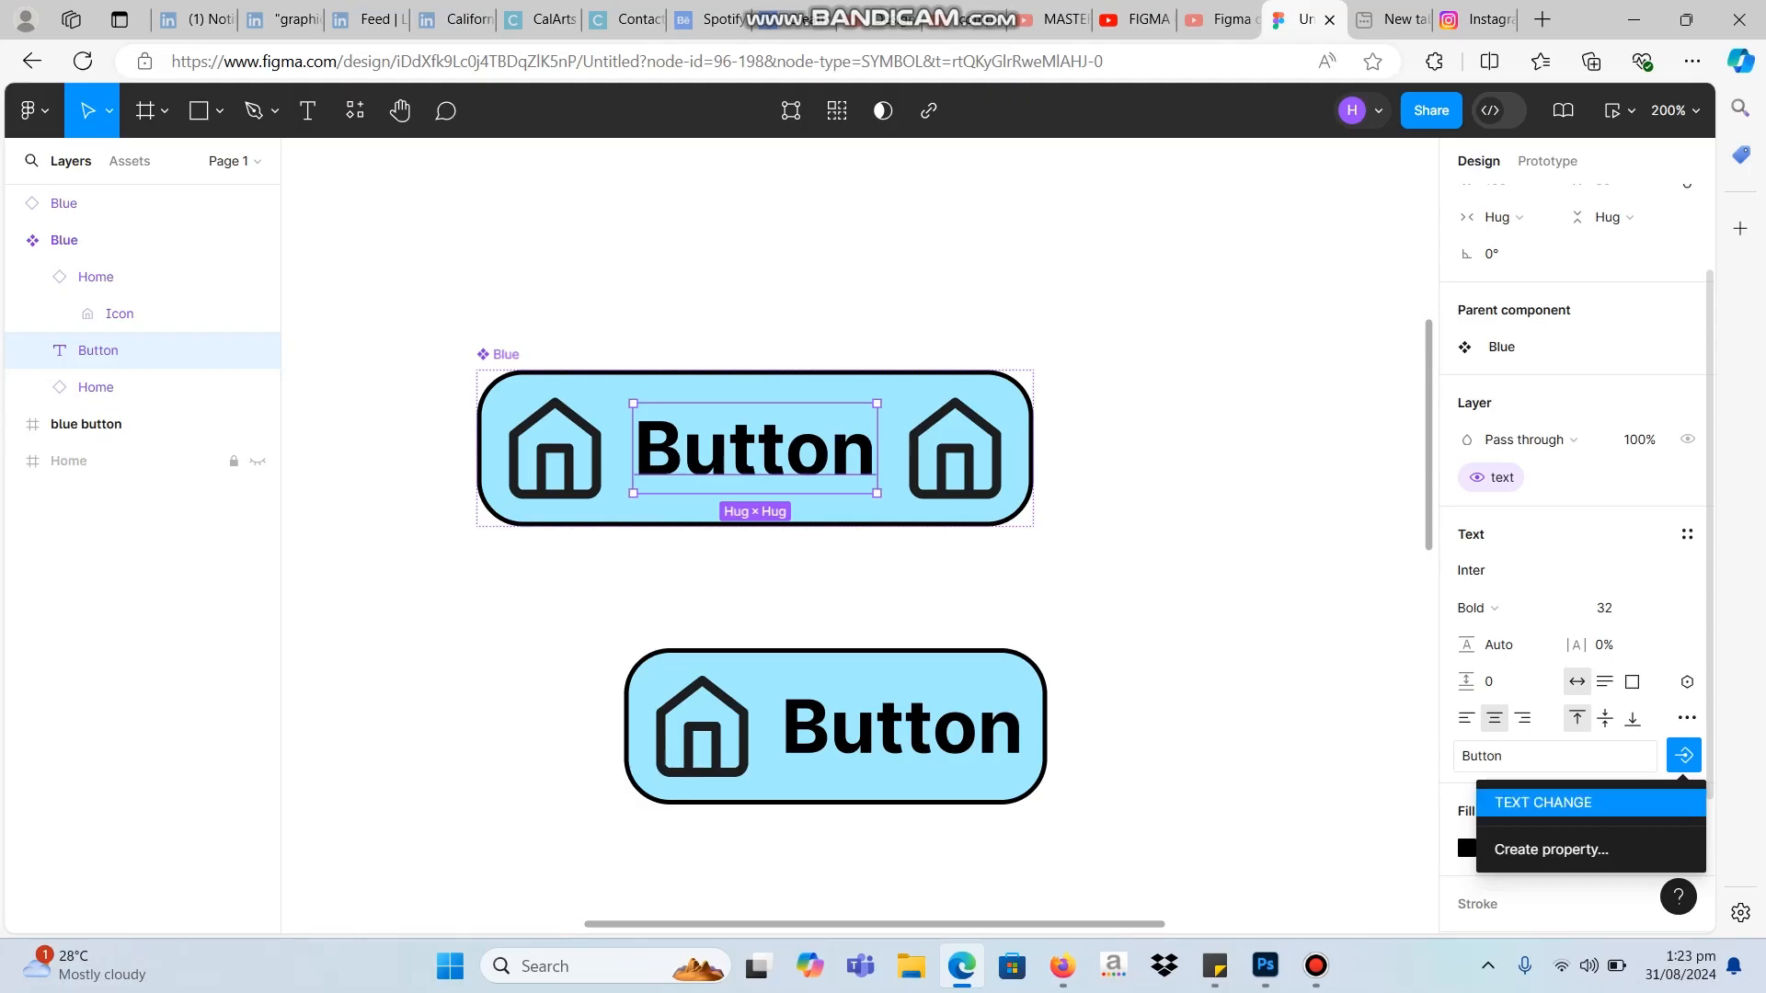
left_click(1542, 802)
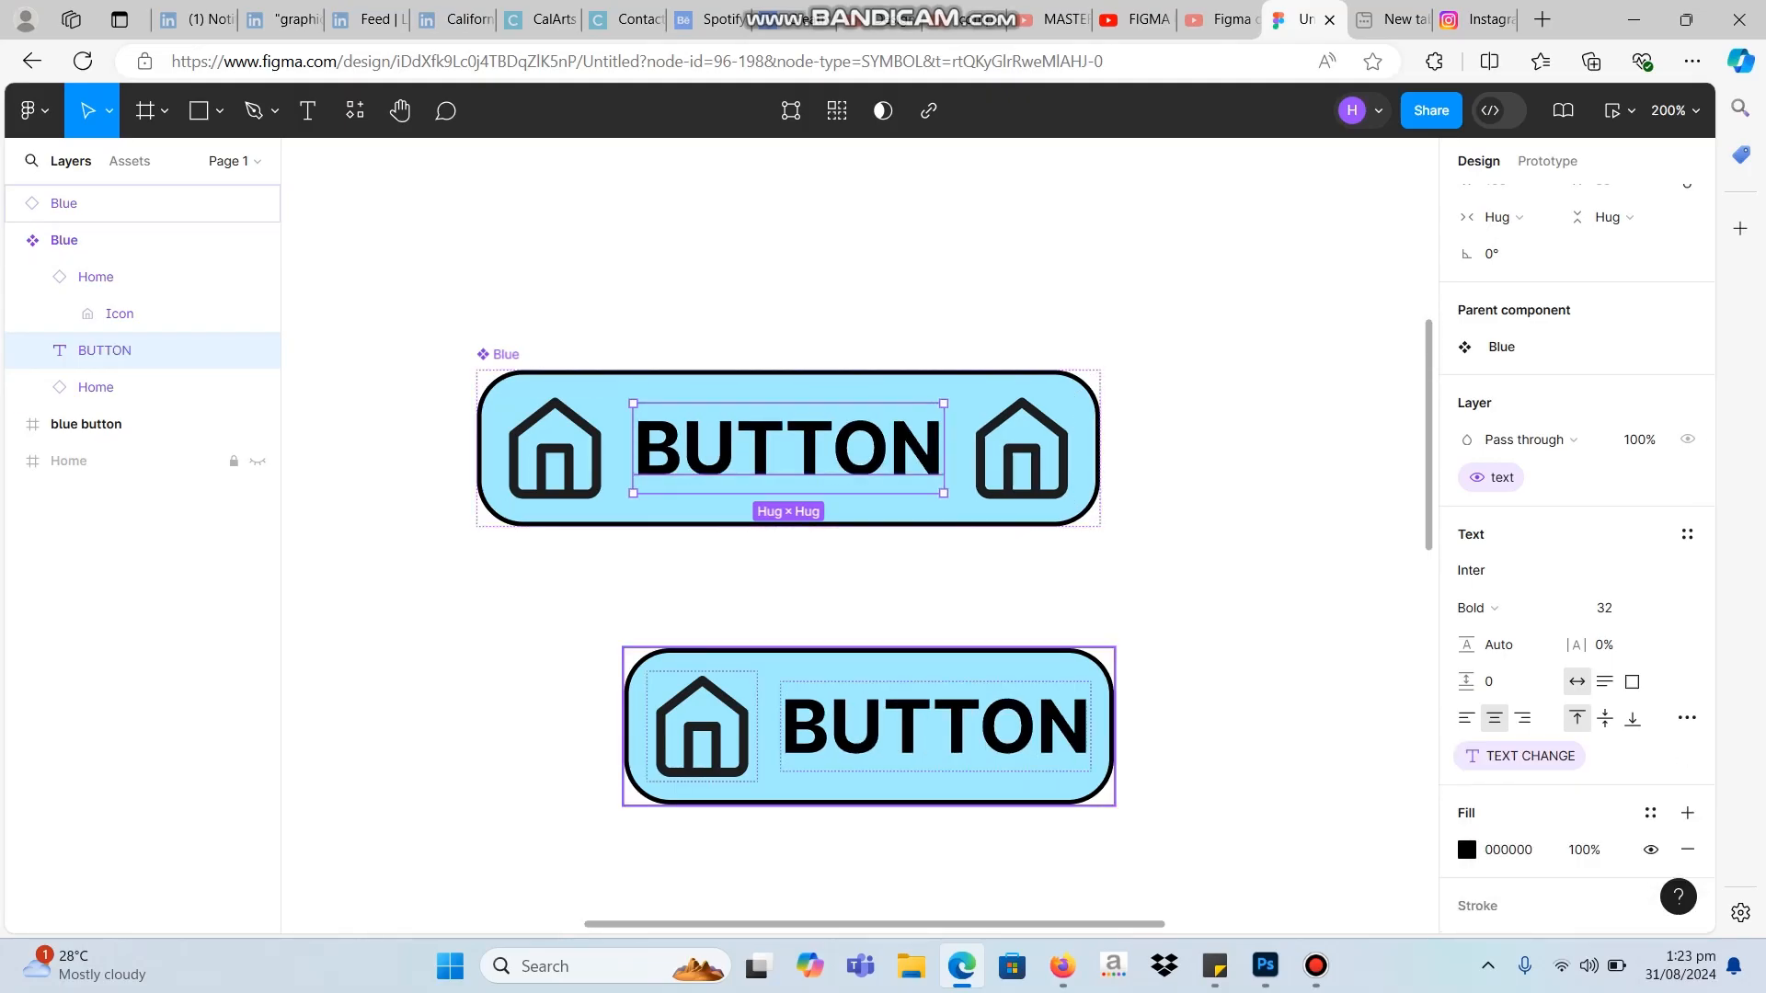
Set the Blue instance's TEXT CHANGE property to GET STAR.
left_click(869, 726)
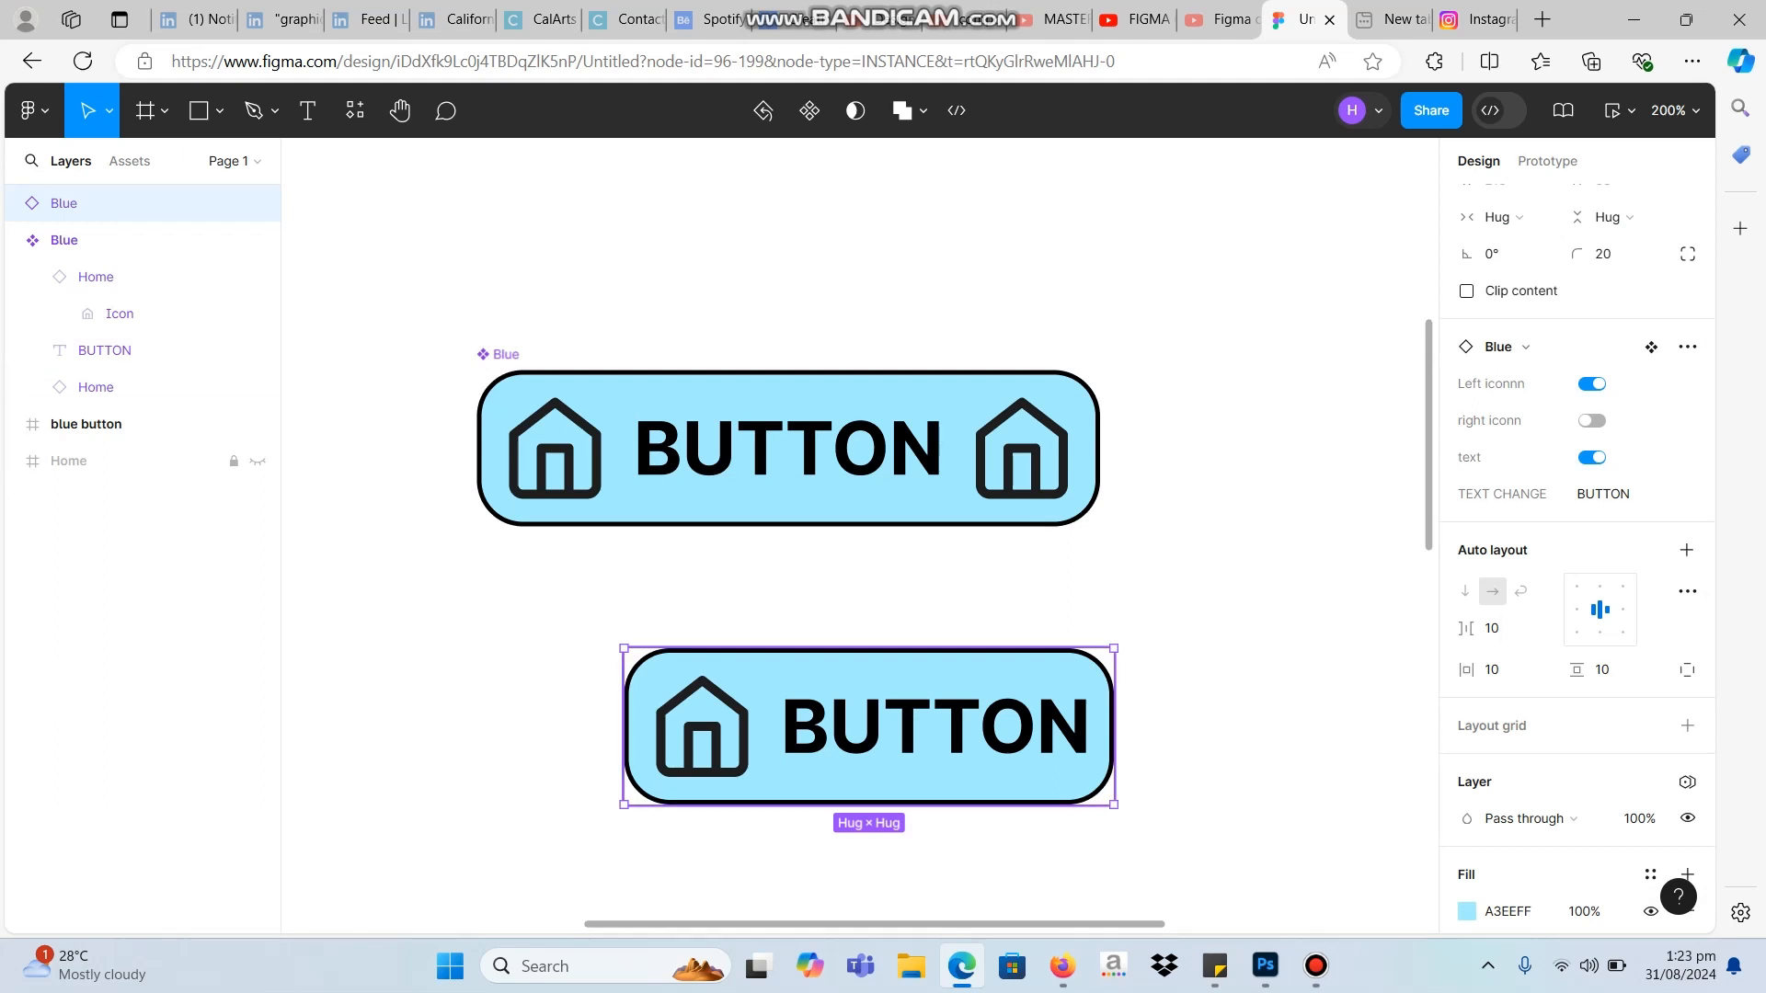
left_click(1632, 495)
key("BackSpace")
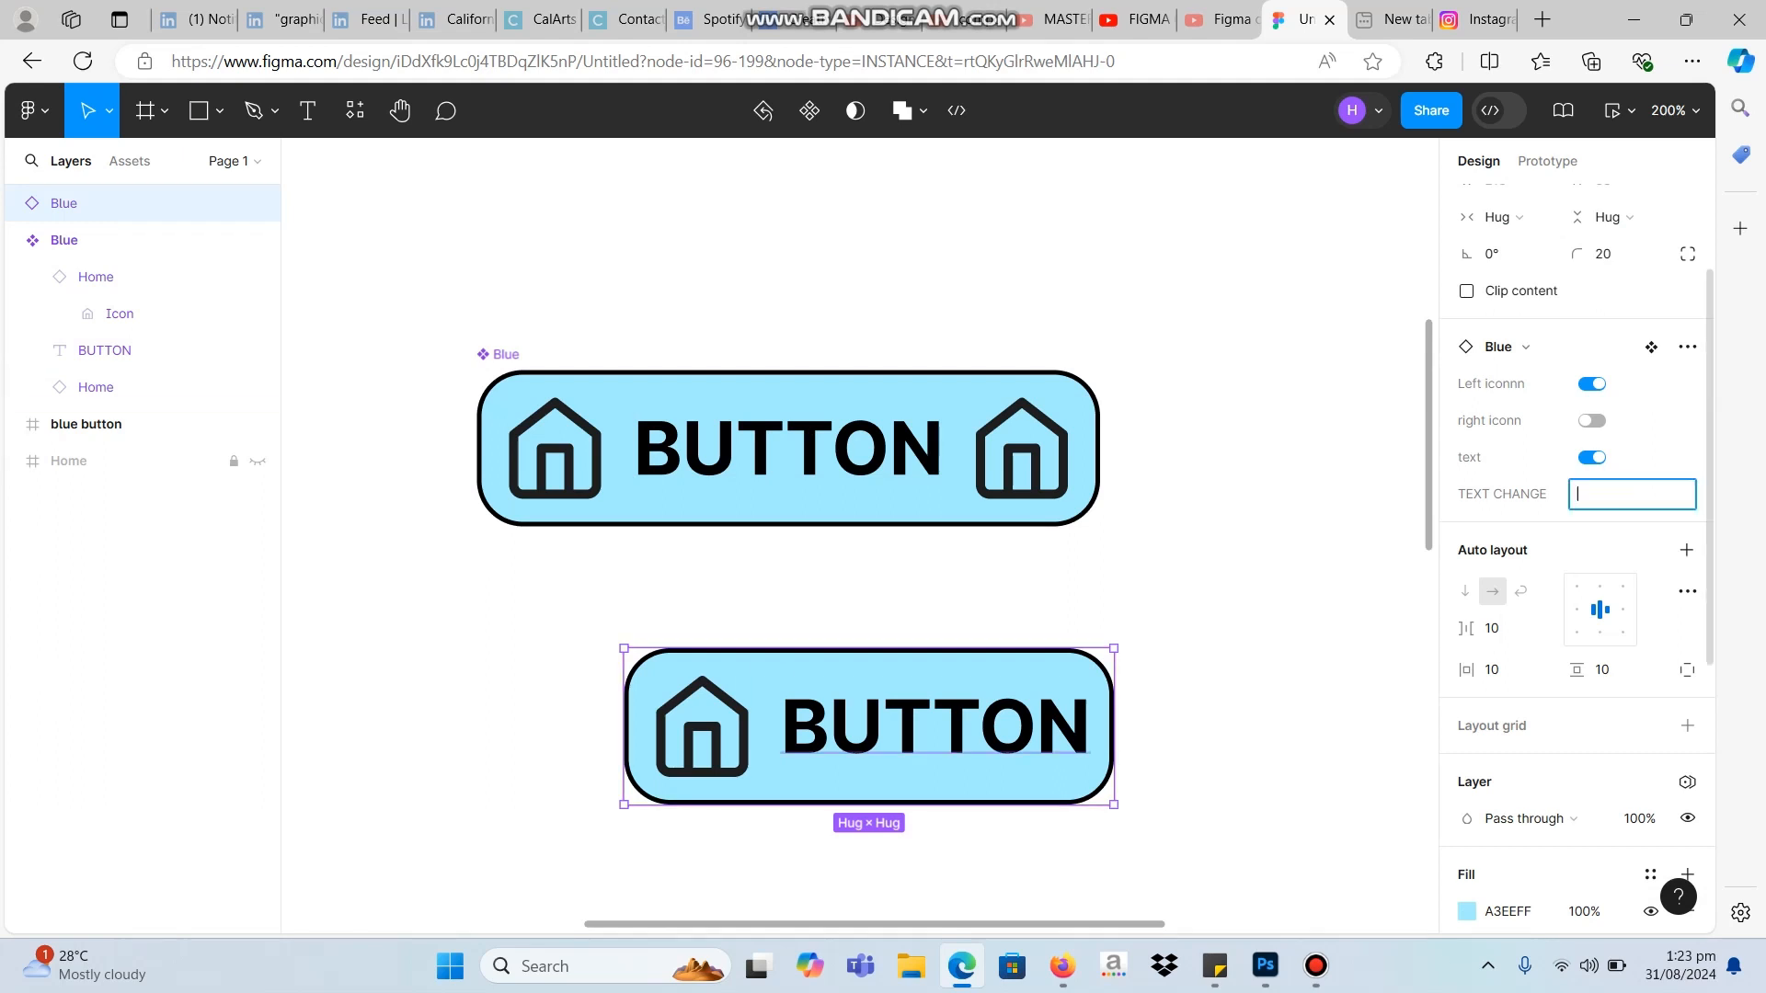
type("GET STARTED")
key("BackSpace")
key("BackSpace")
key("BackSpace")
key("Return")
Set the Blue instance's TEXT CHANGE property to SIGN IN.
left_click(1608, 495)
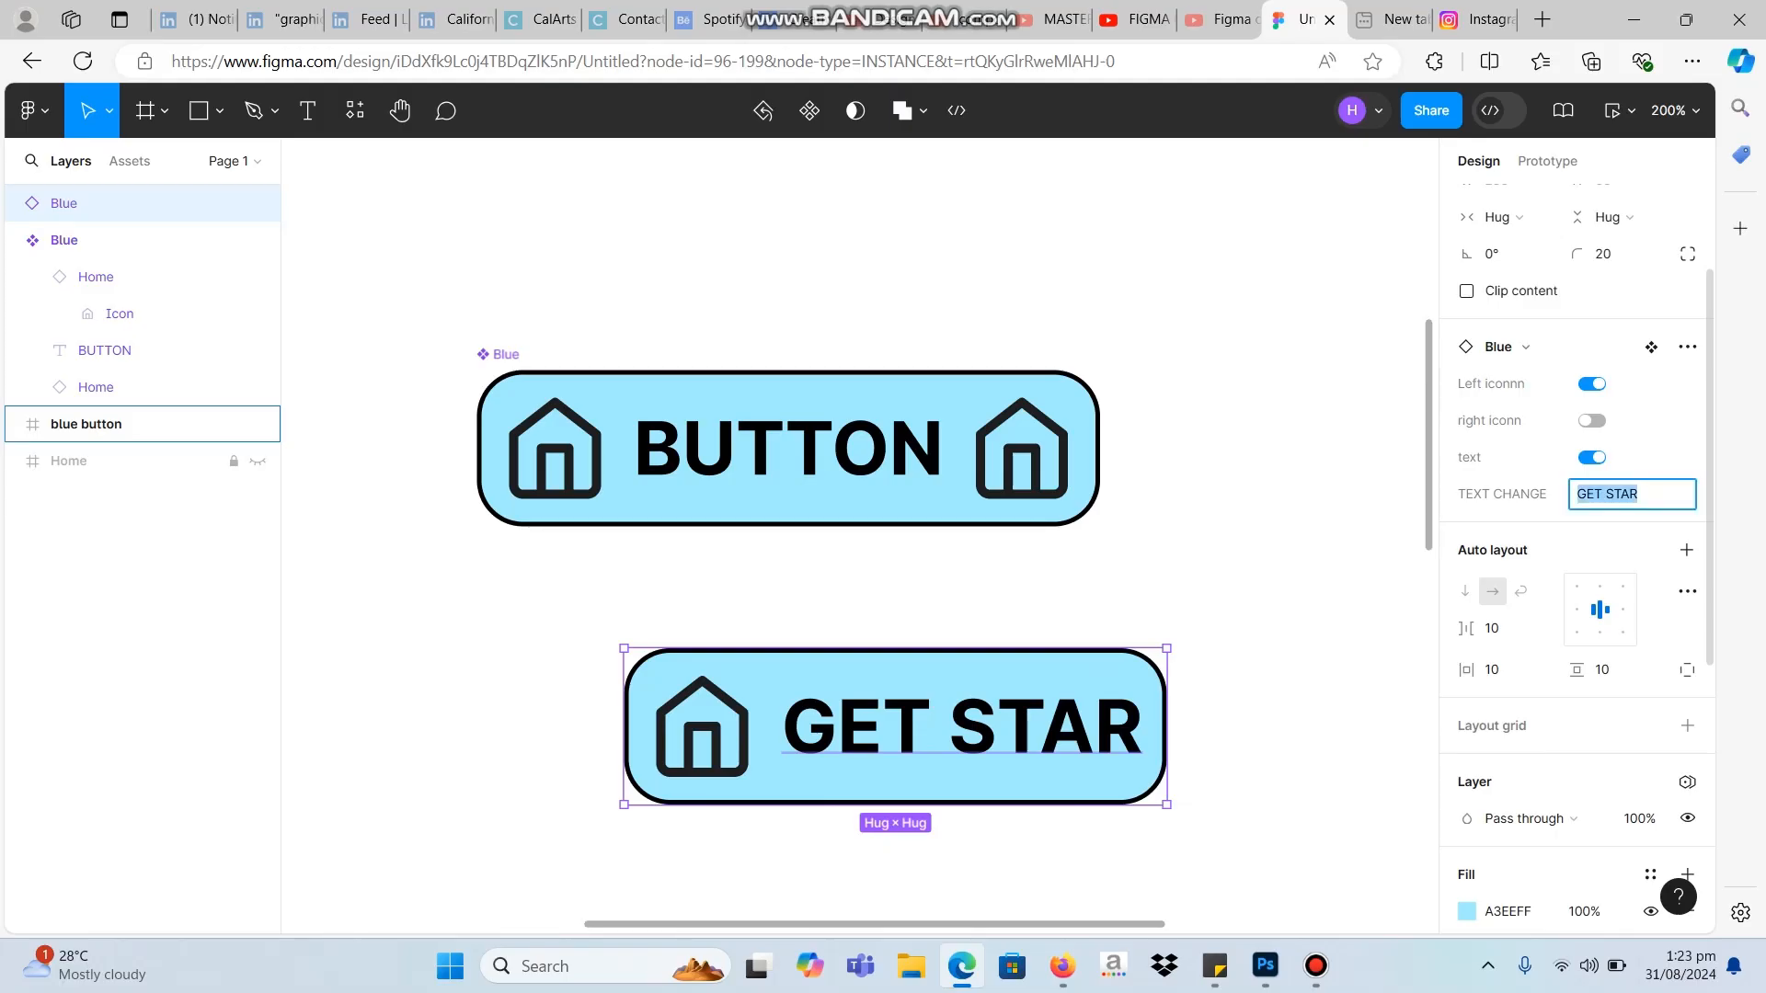
type("SIGN IN")
key("Return")
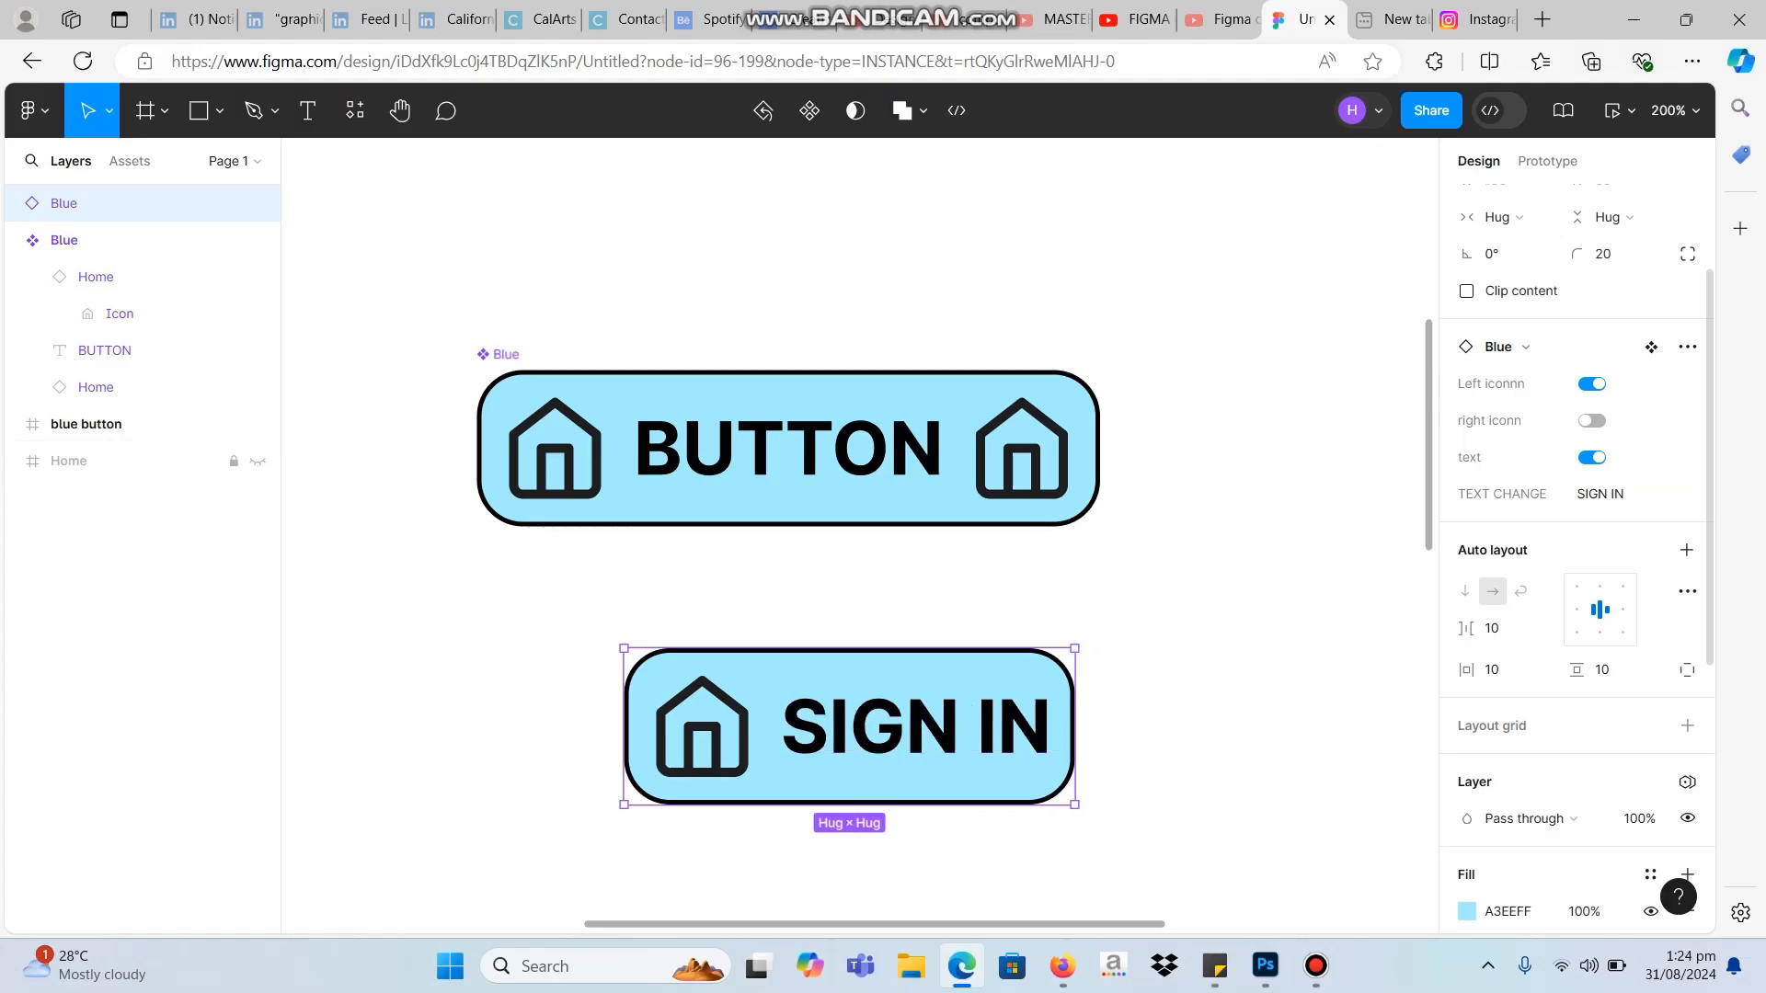
Move the blue button frame behind the two buttons to about X -1553, Y 864.
left_click(87, 424)
left_click_drag(850, 745, 813, 554)
left_click_drag(735, 727, 1326, 719)
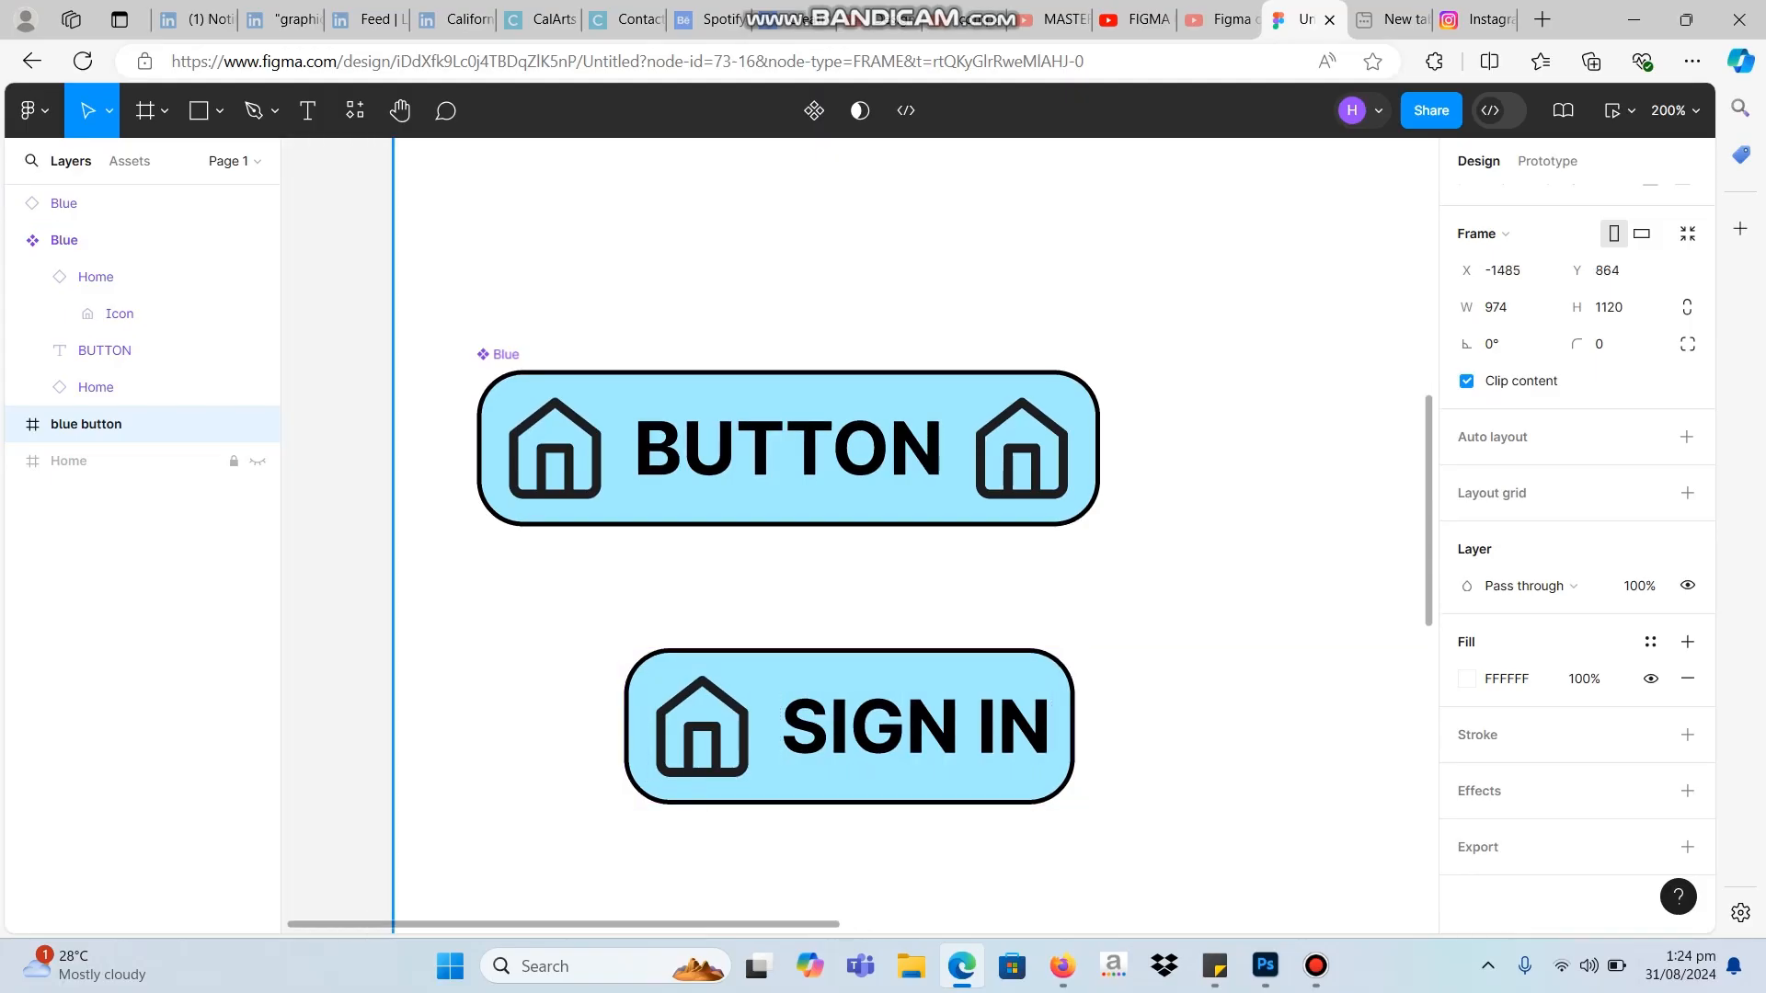
scroll(860, 535, "right", 2)
scroll(860, 536, "up", 1)
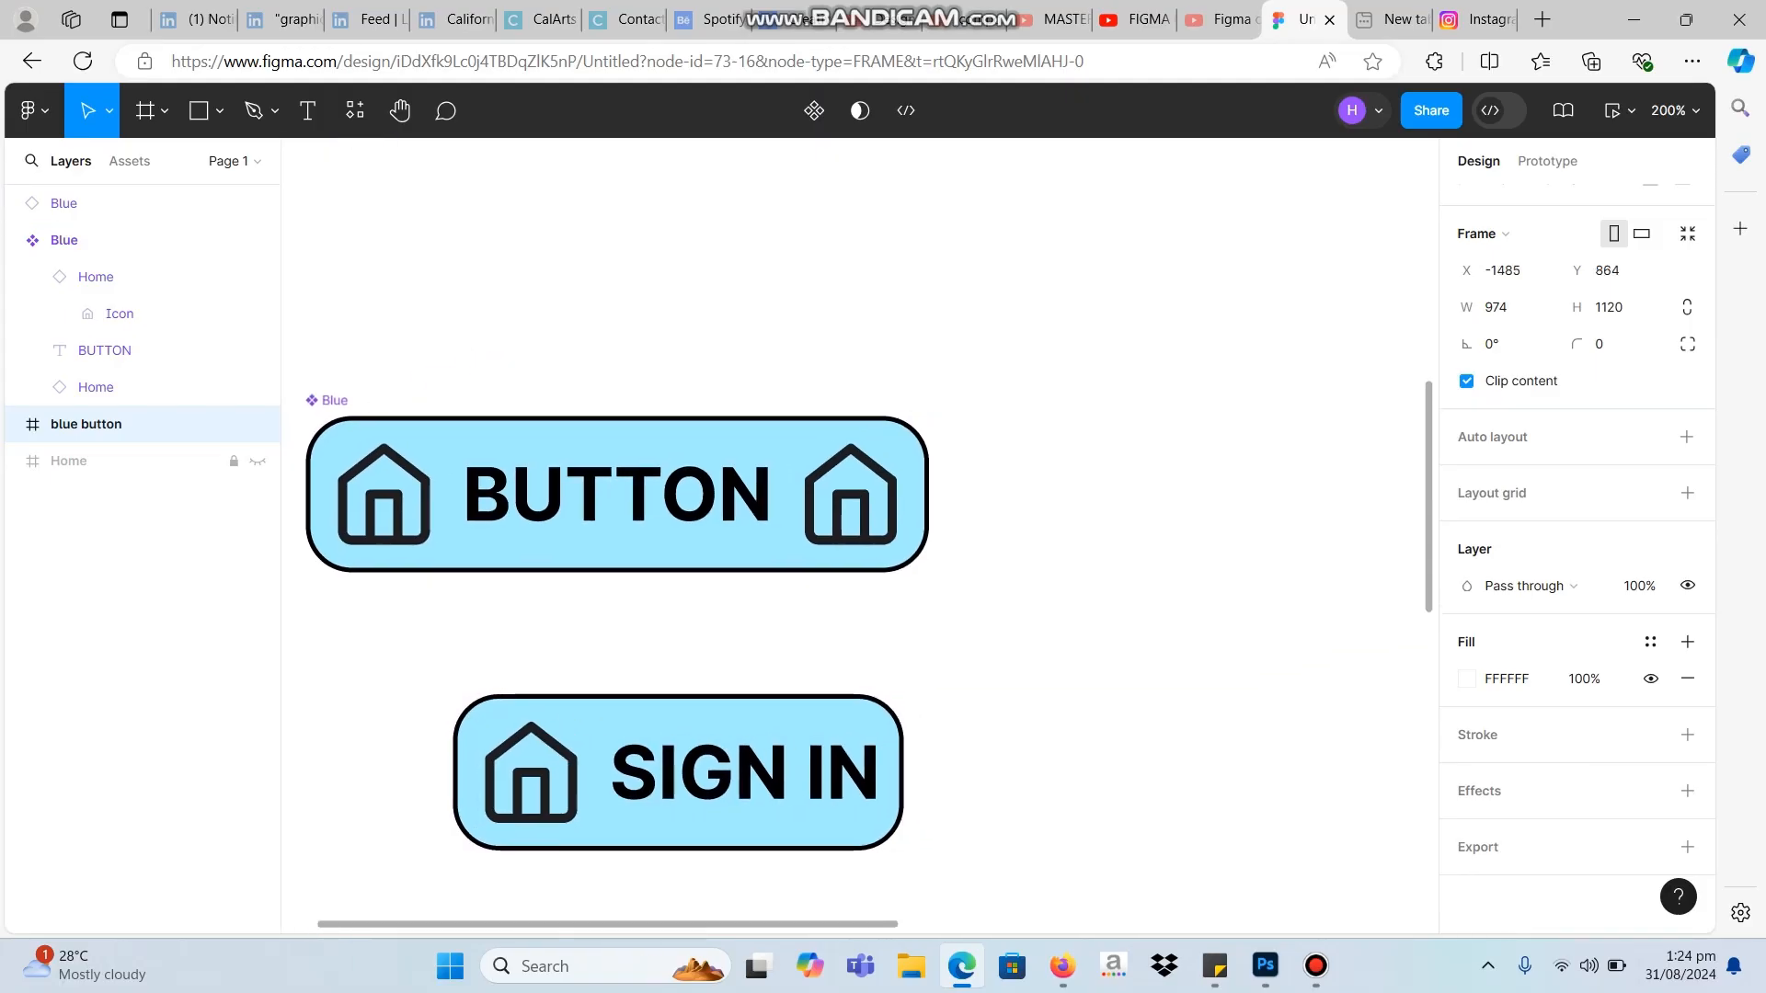
scroll(860, 535, "left", 3)
scroll(860, 536, "right", 1)
left_click_drag(607, 712, 480, 712)
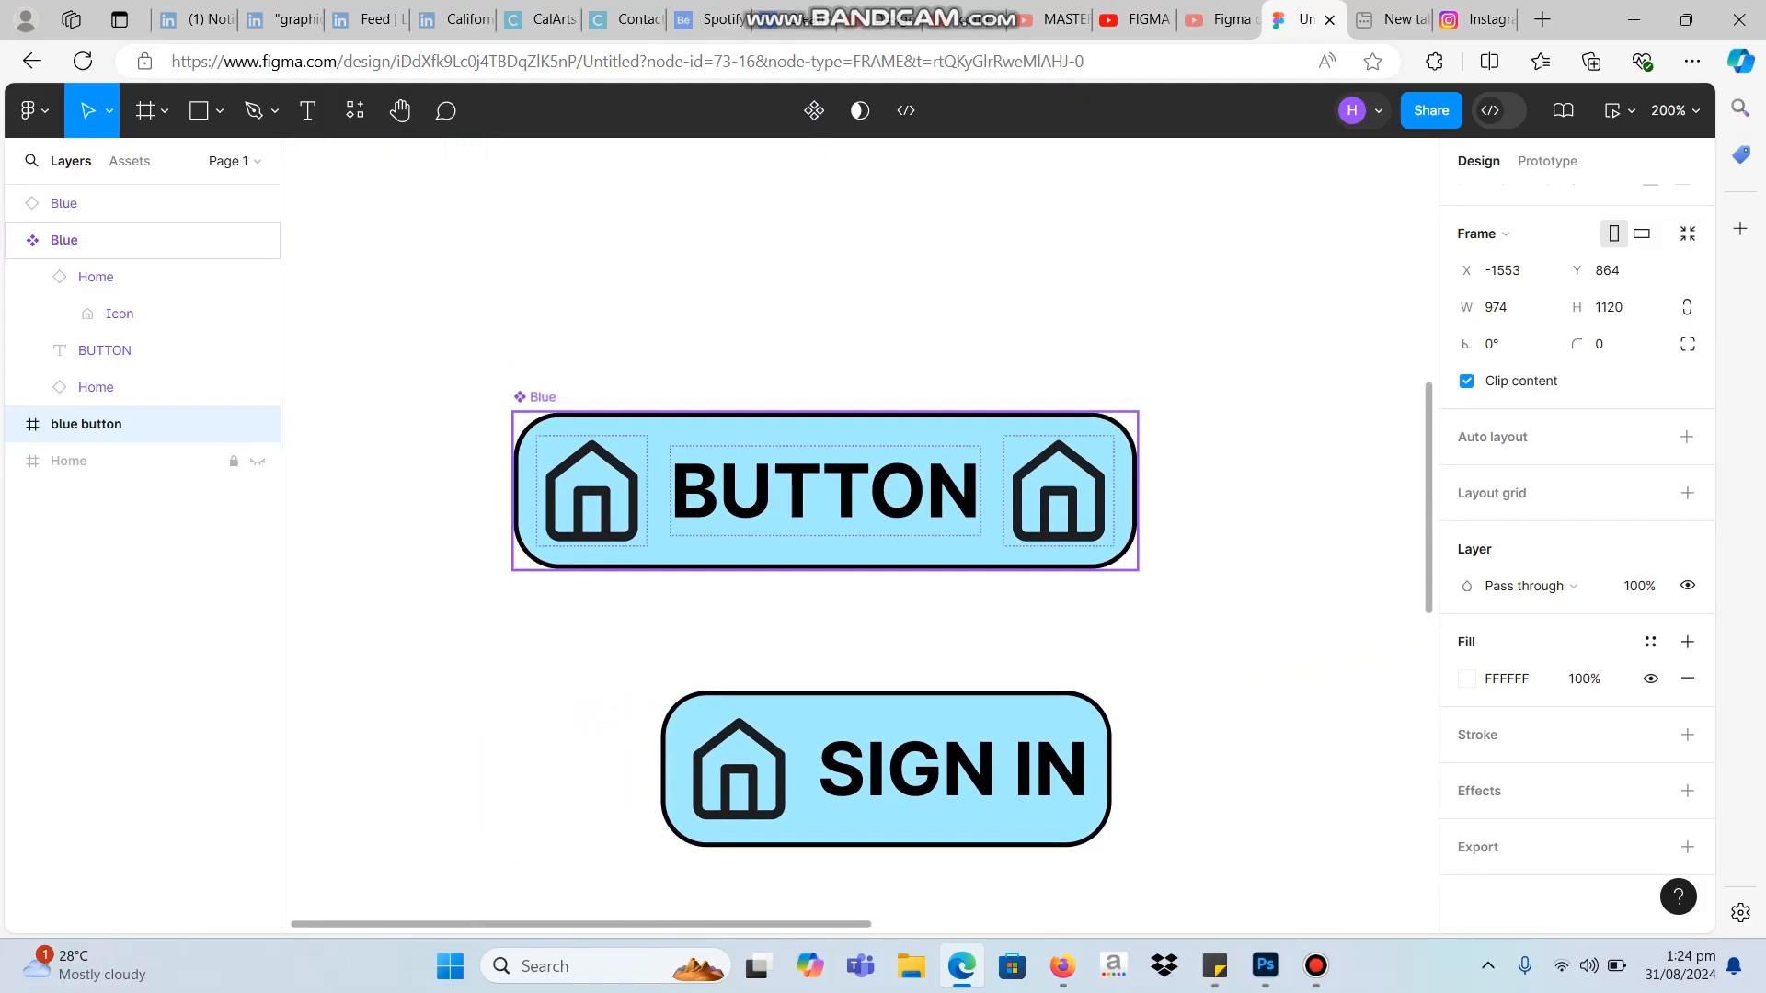
Start an instance swap property on the main Blue component and name it ICON.
left_click(992, 449)
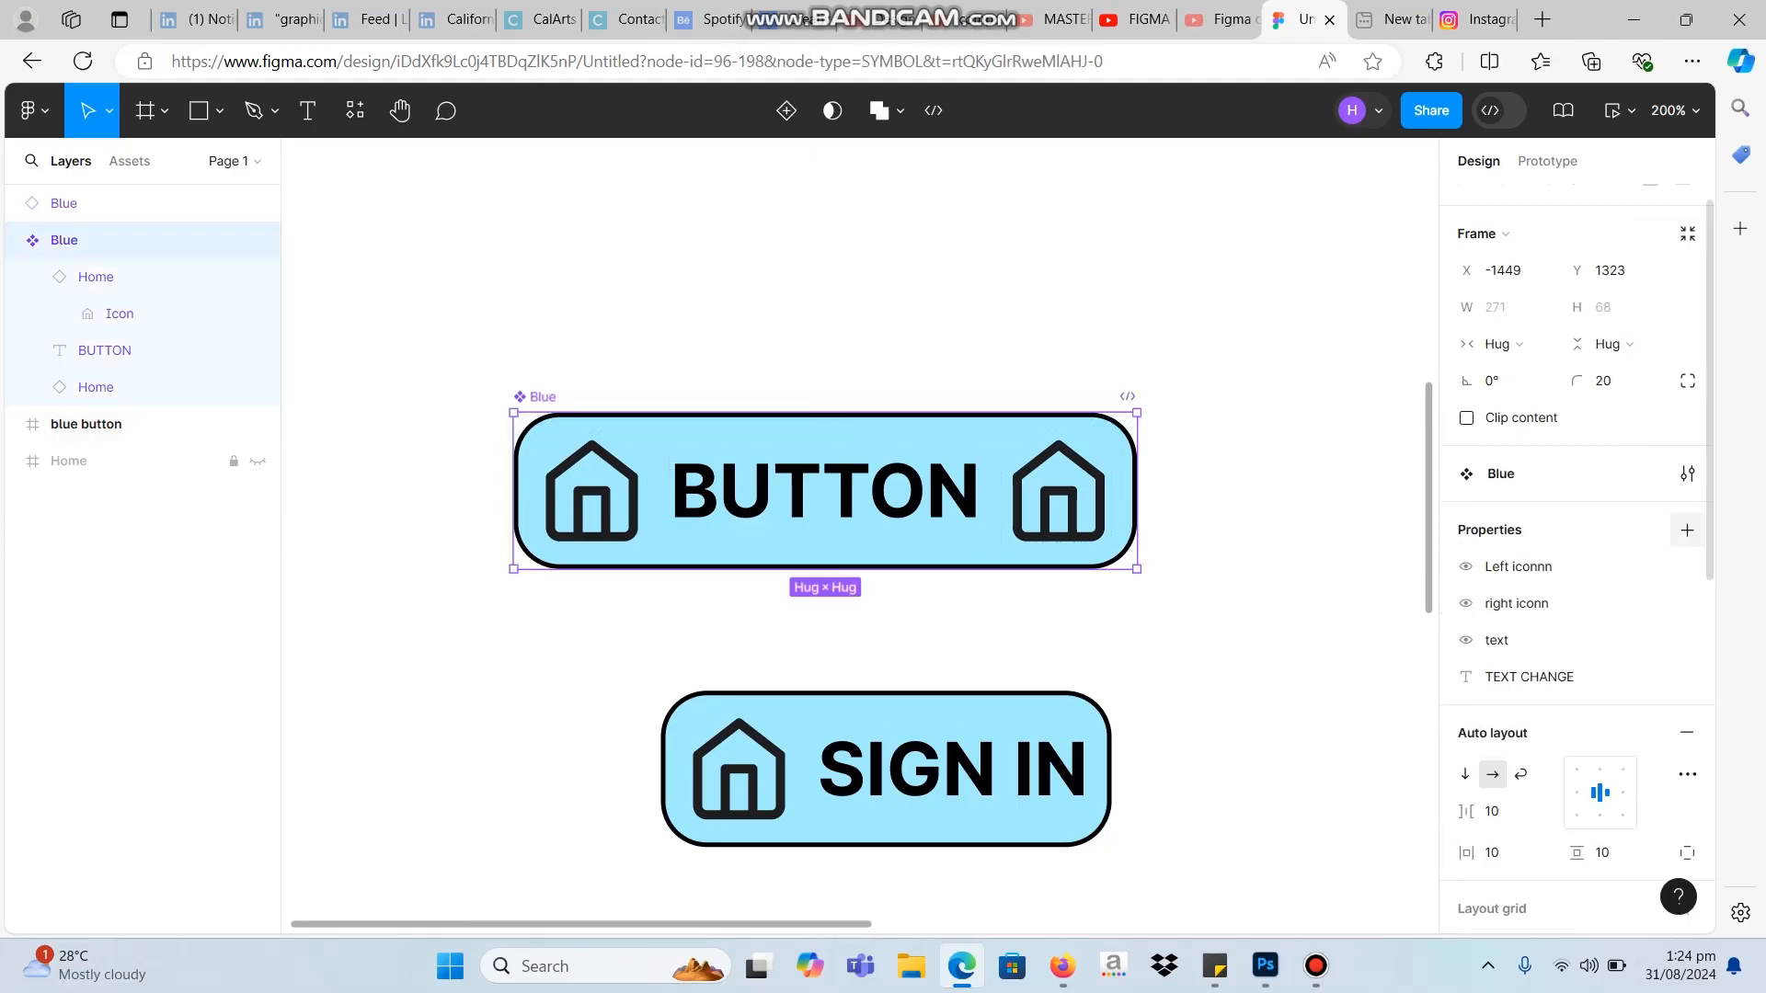
left_click(1687, 531)
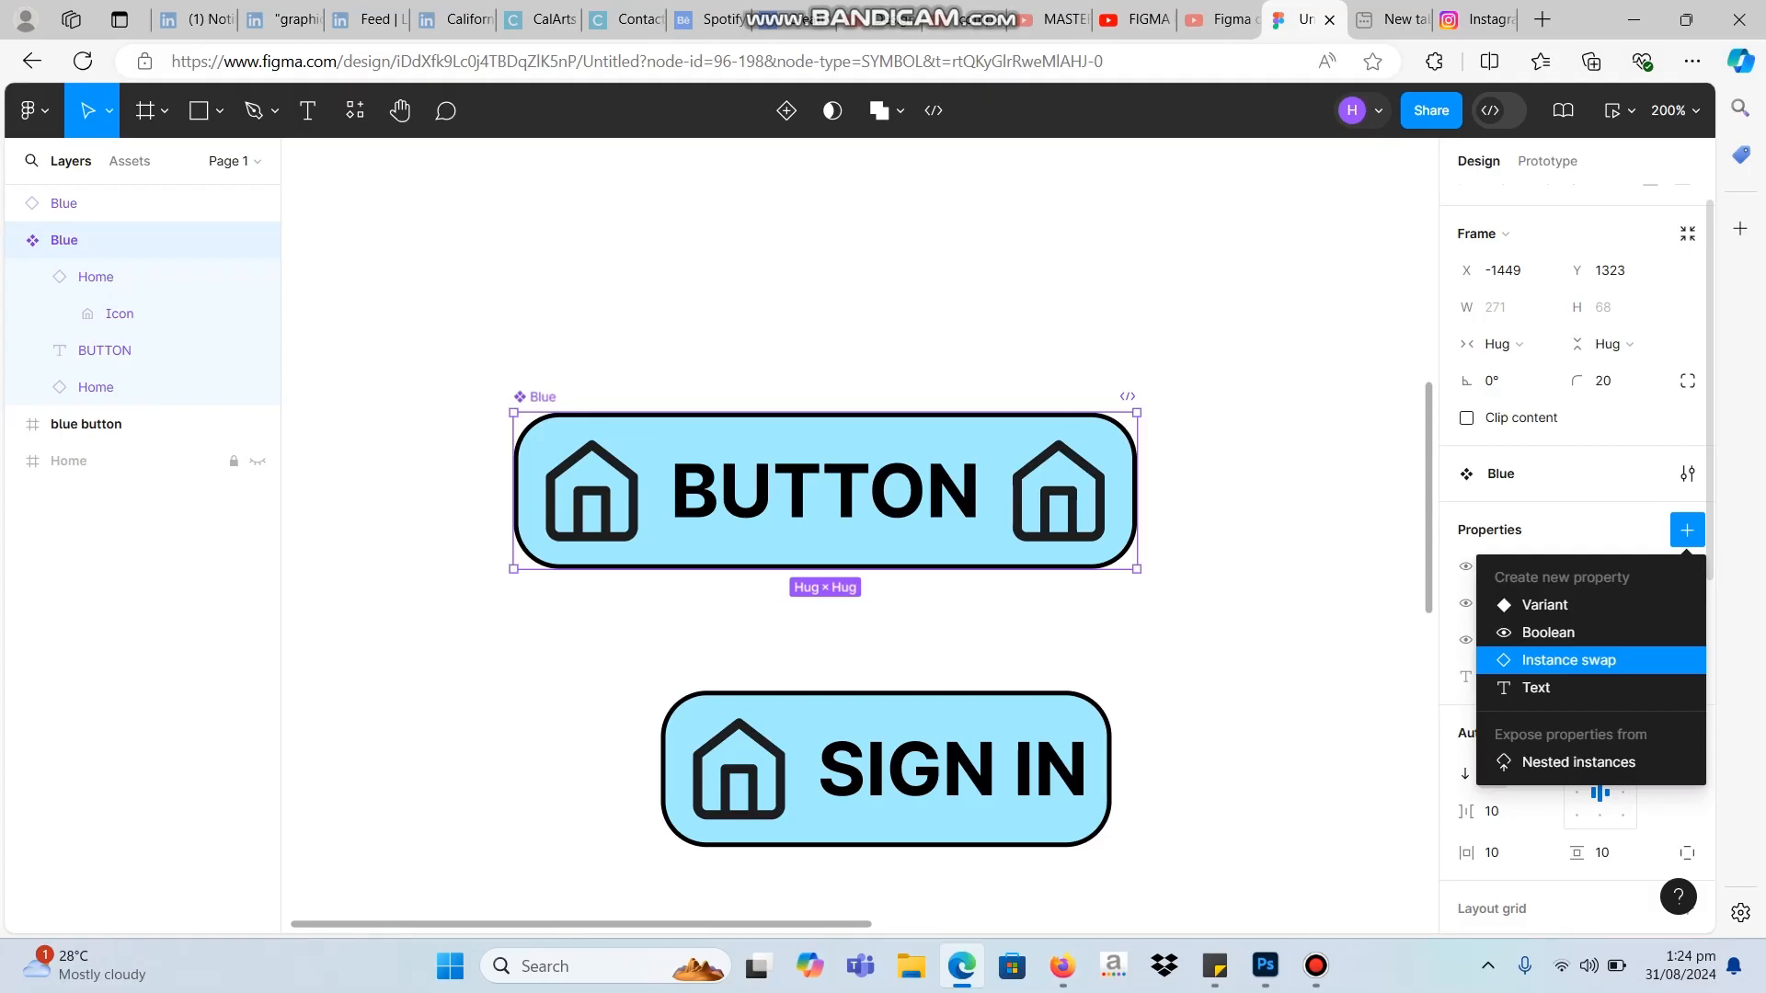
left_click(1569, 660)
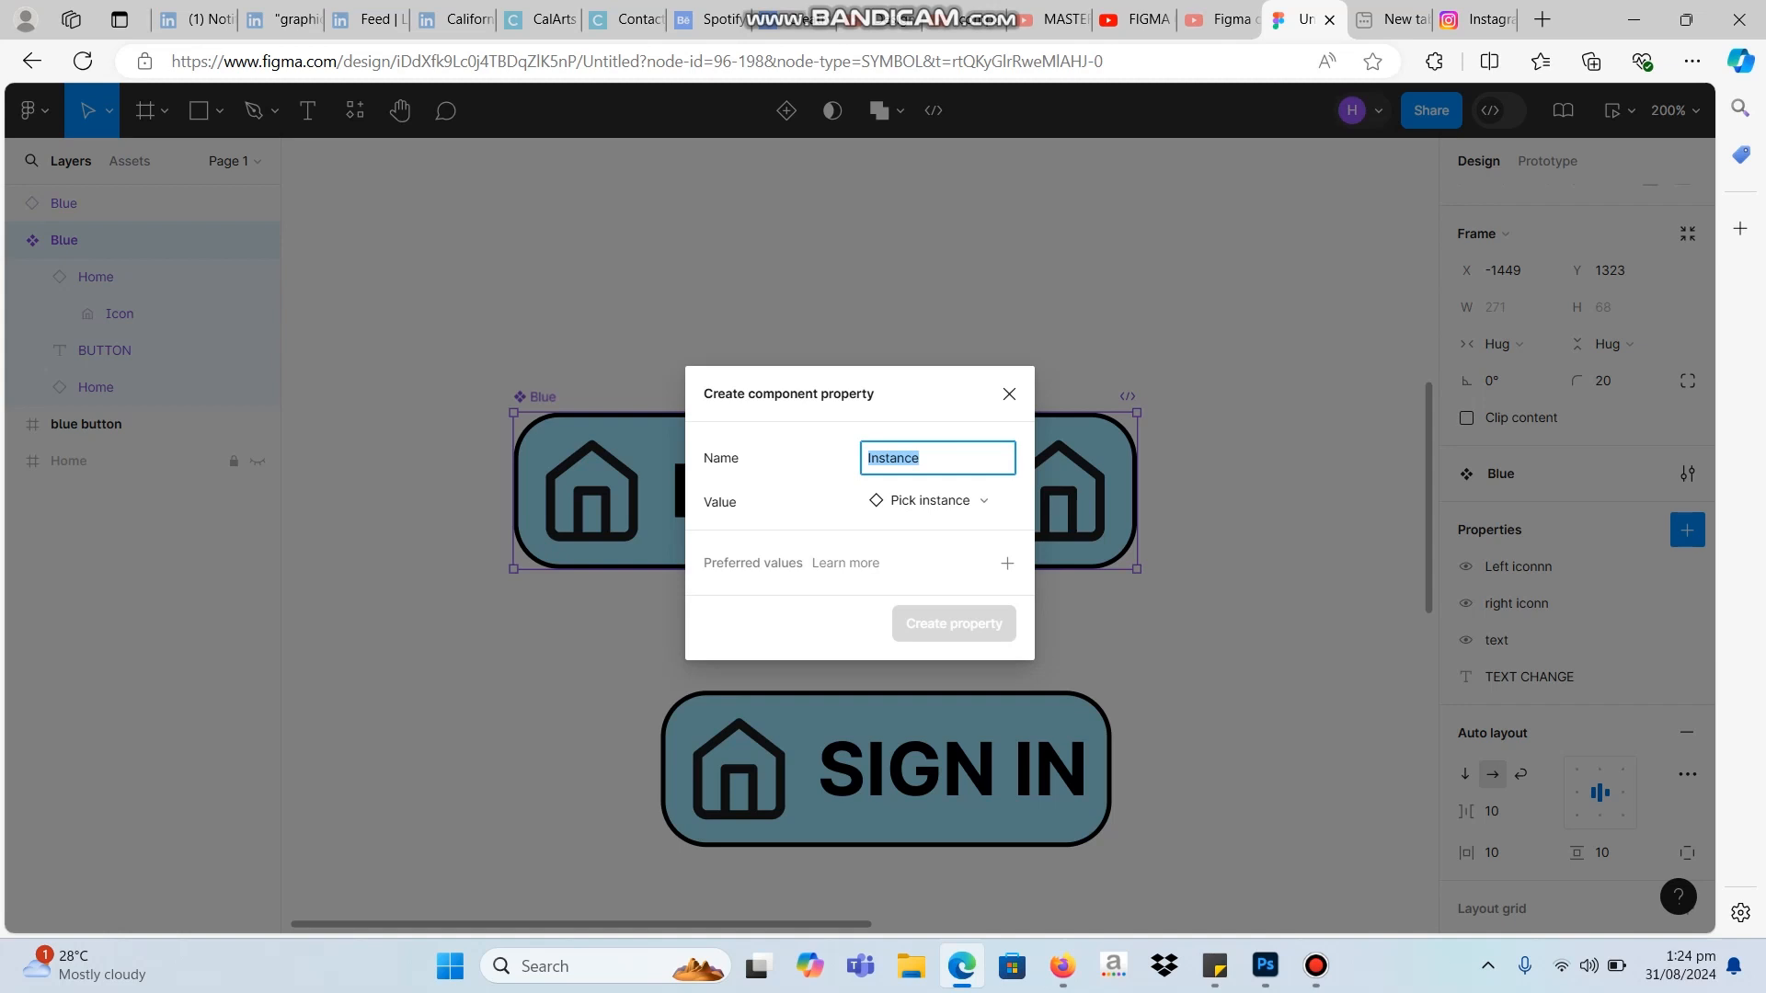
key("BackSpace")
type("ICON")
key("Caps_Lock")
Search all libraries for icon and browse the instances available as the ICON property's value.
left_click(930, 502)
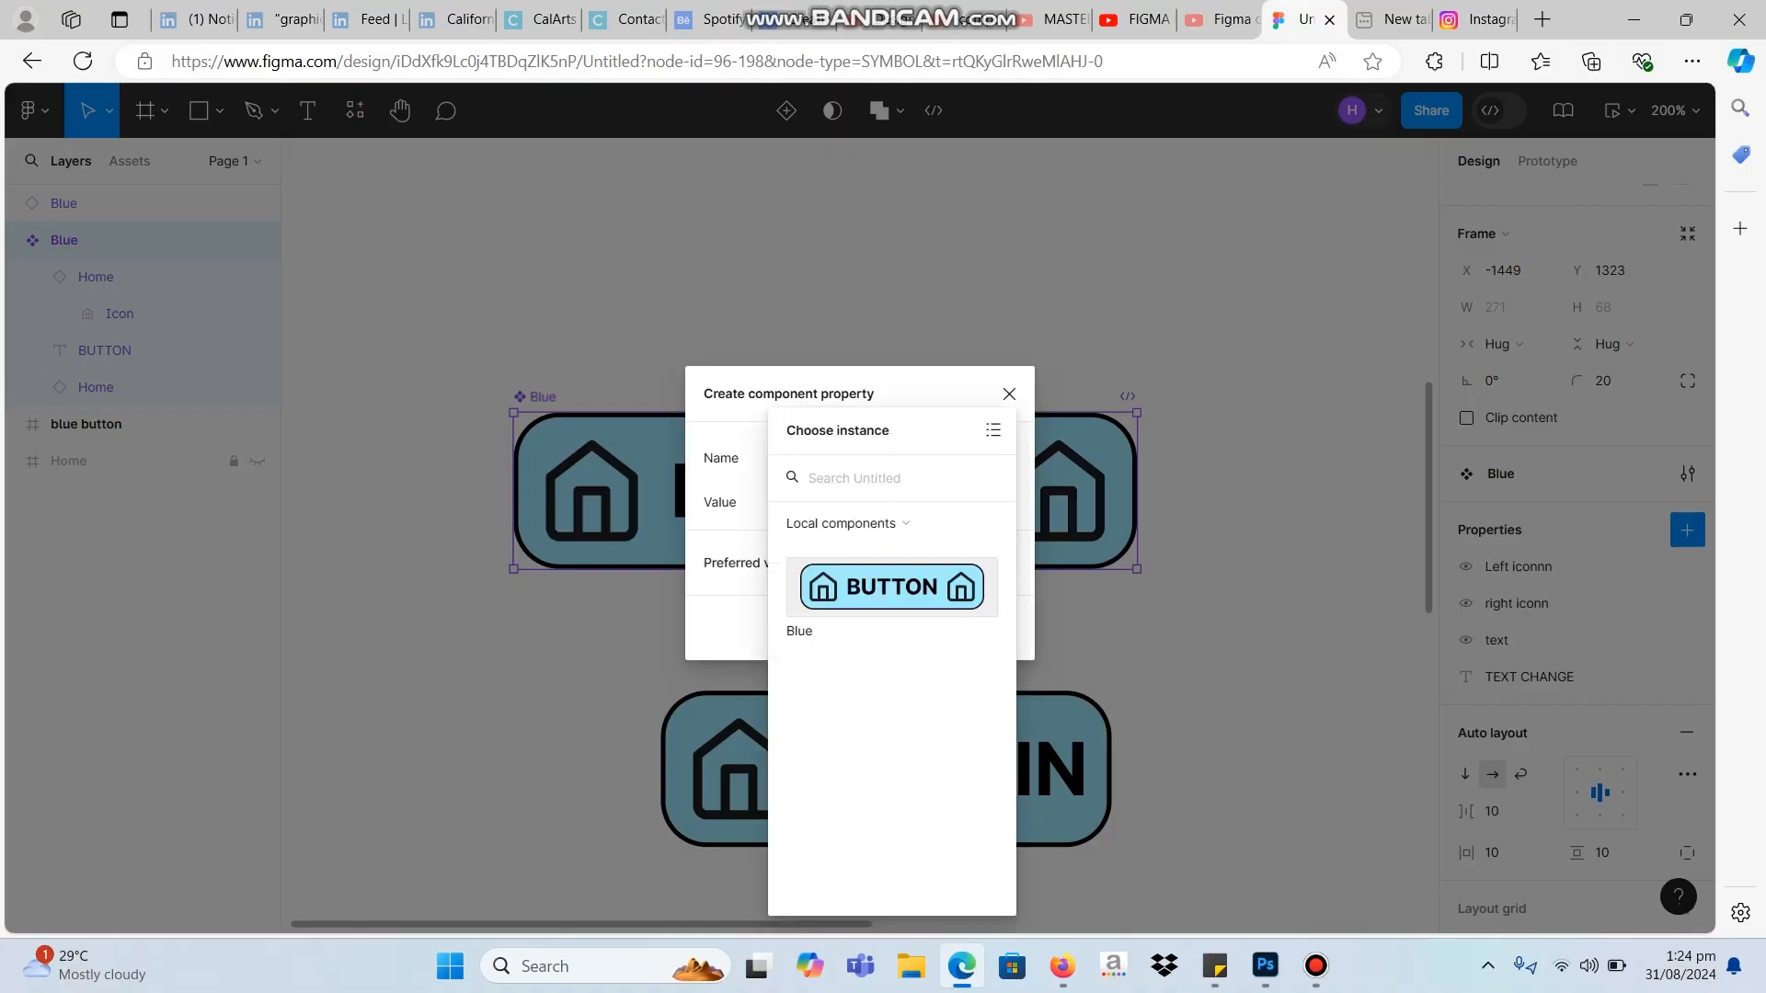
left_click(848, 522)
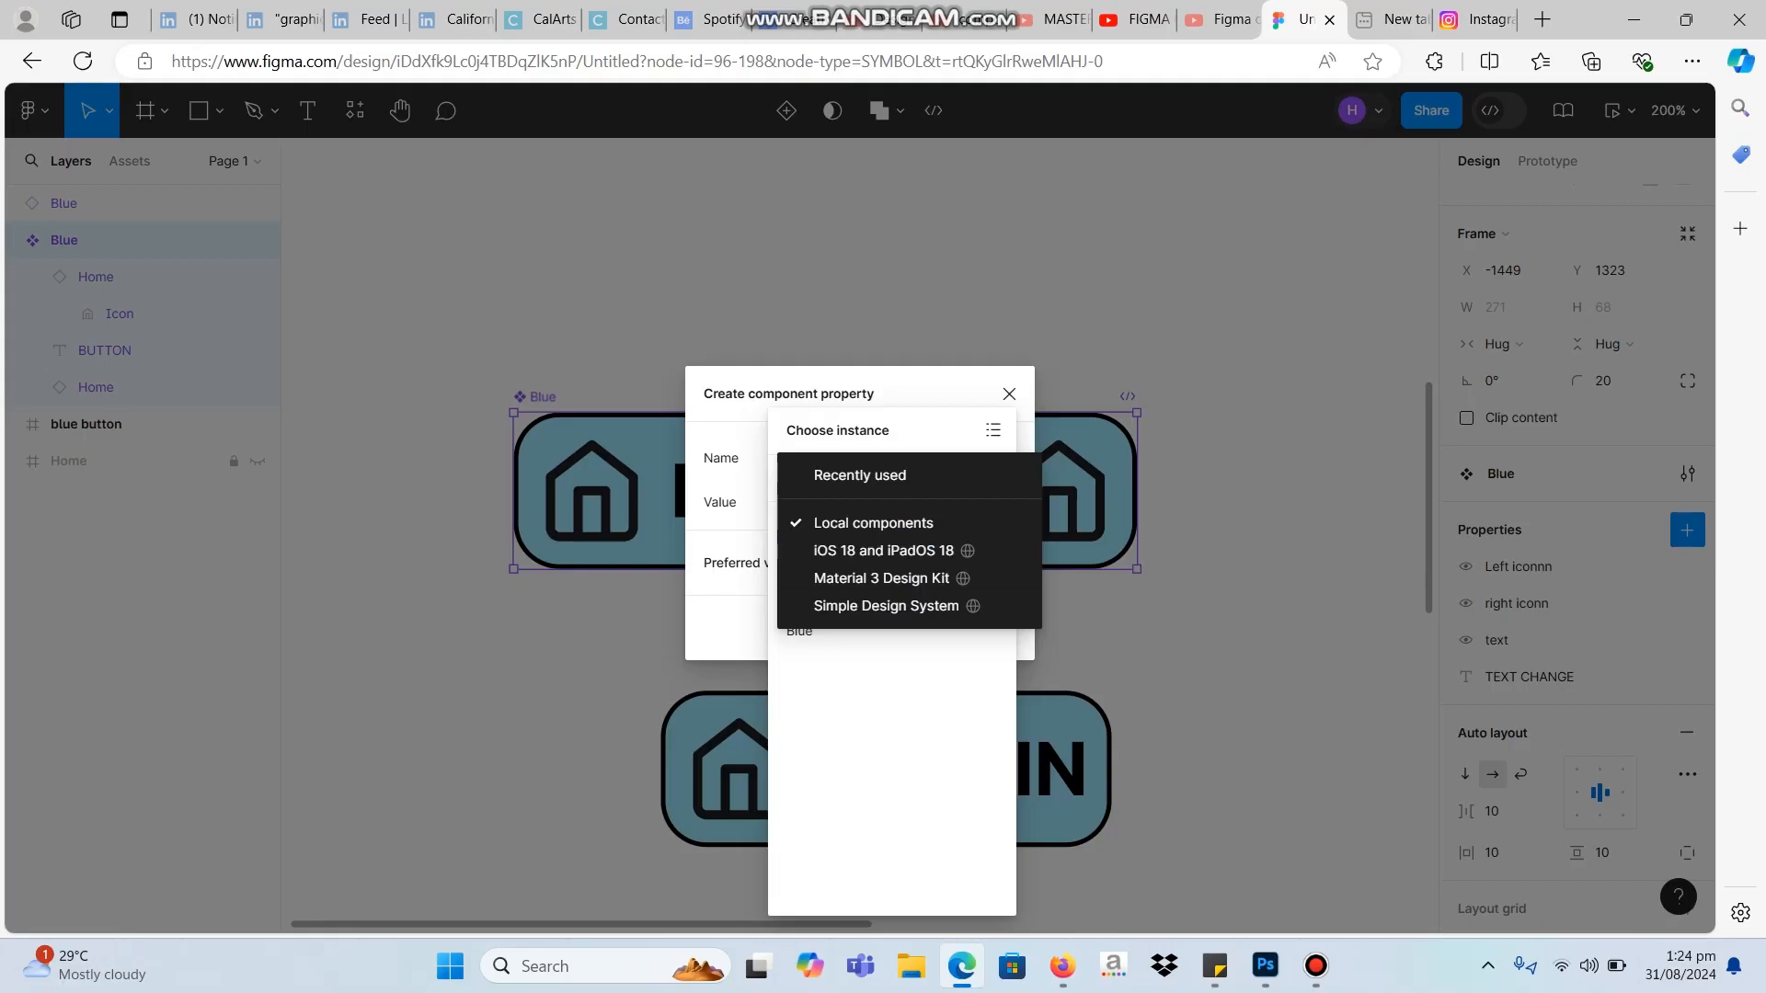
key("Escape")
type("icon")
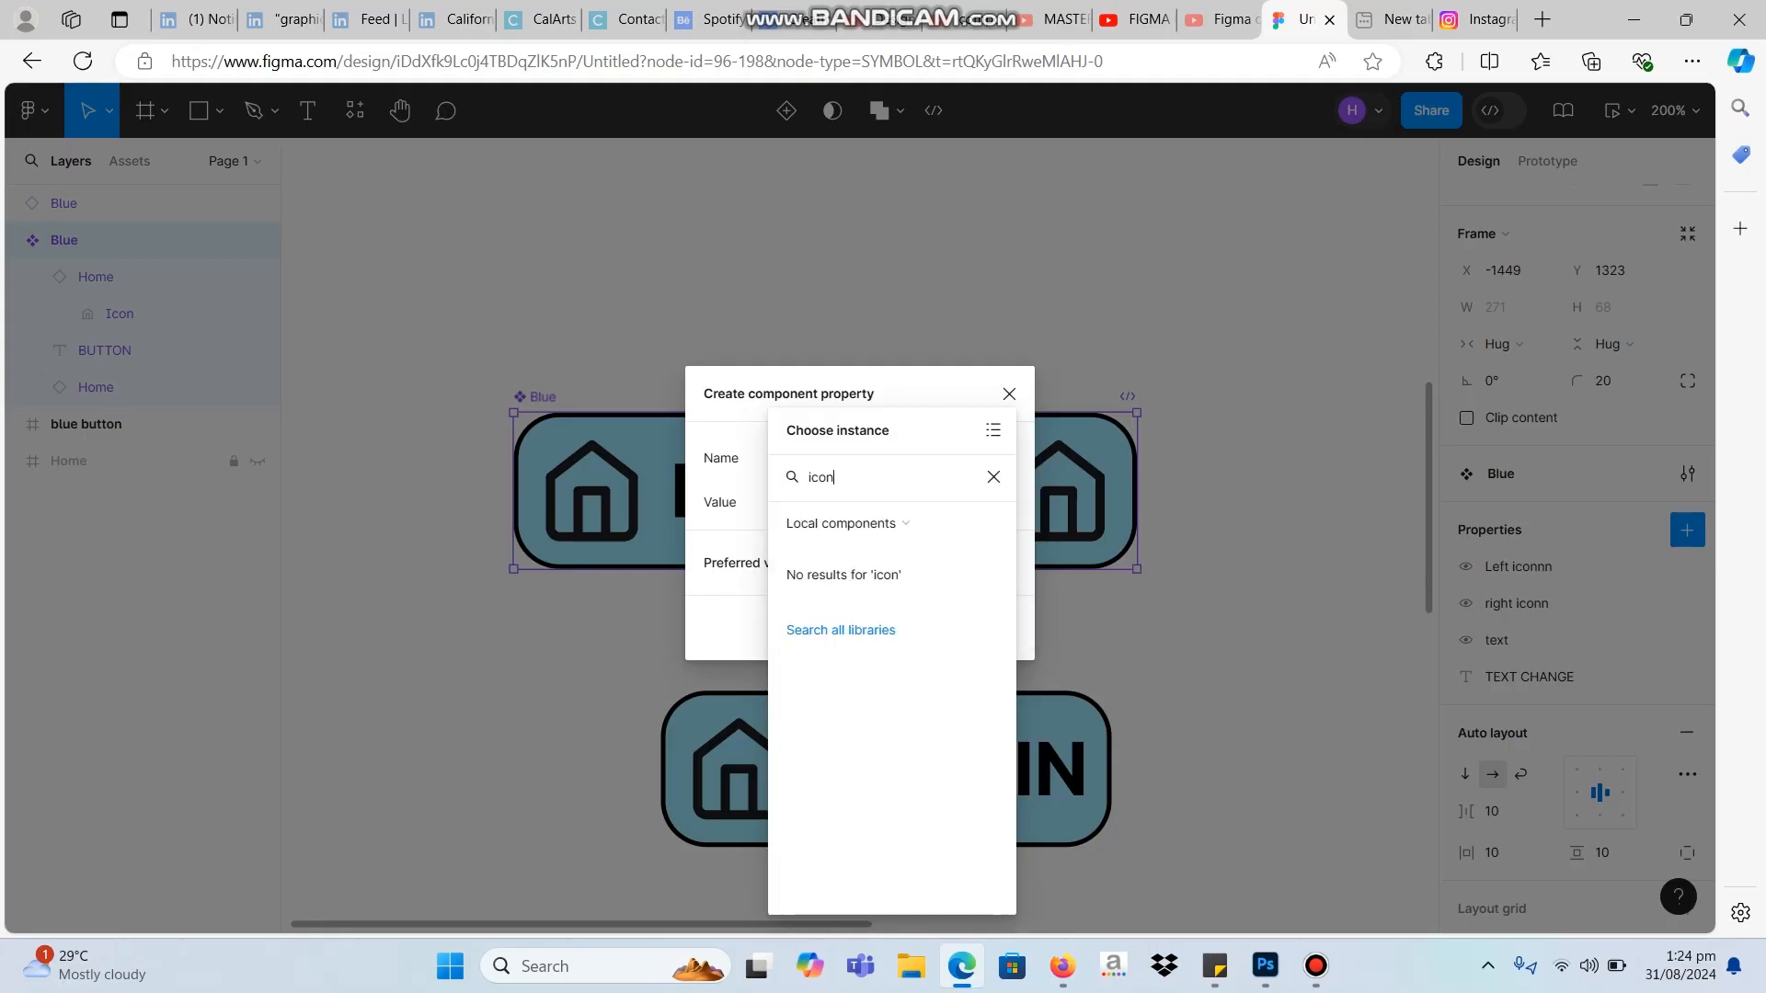
left_click(840, 631)
scroll(949, 653, "down", 5)
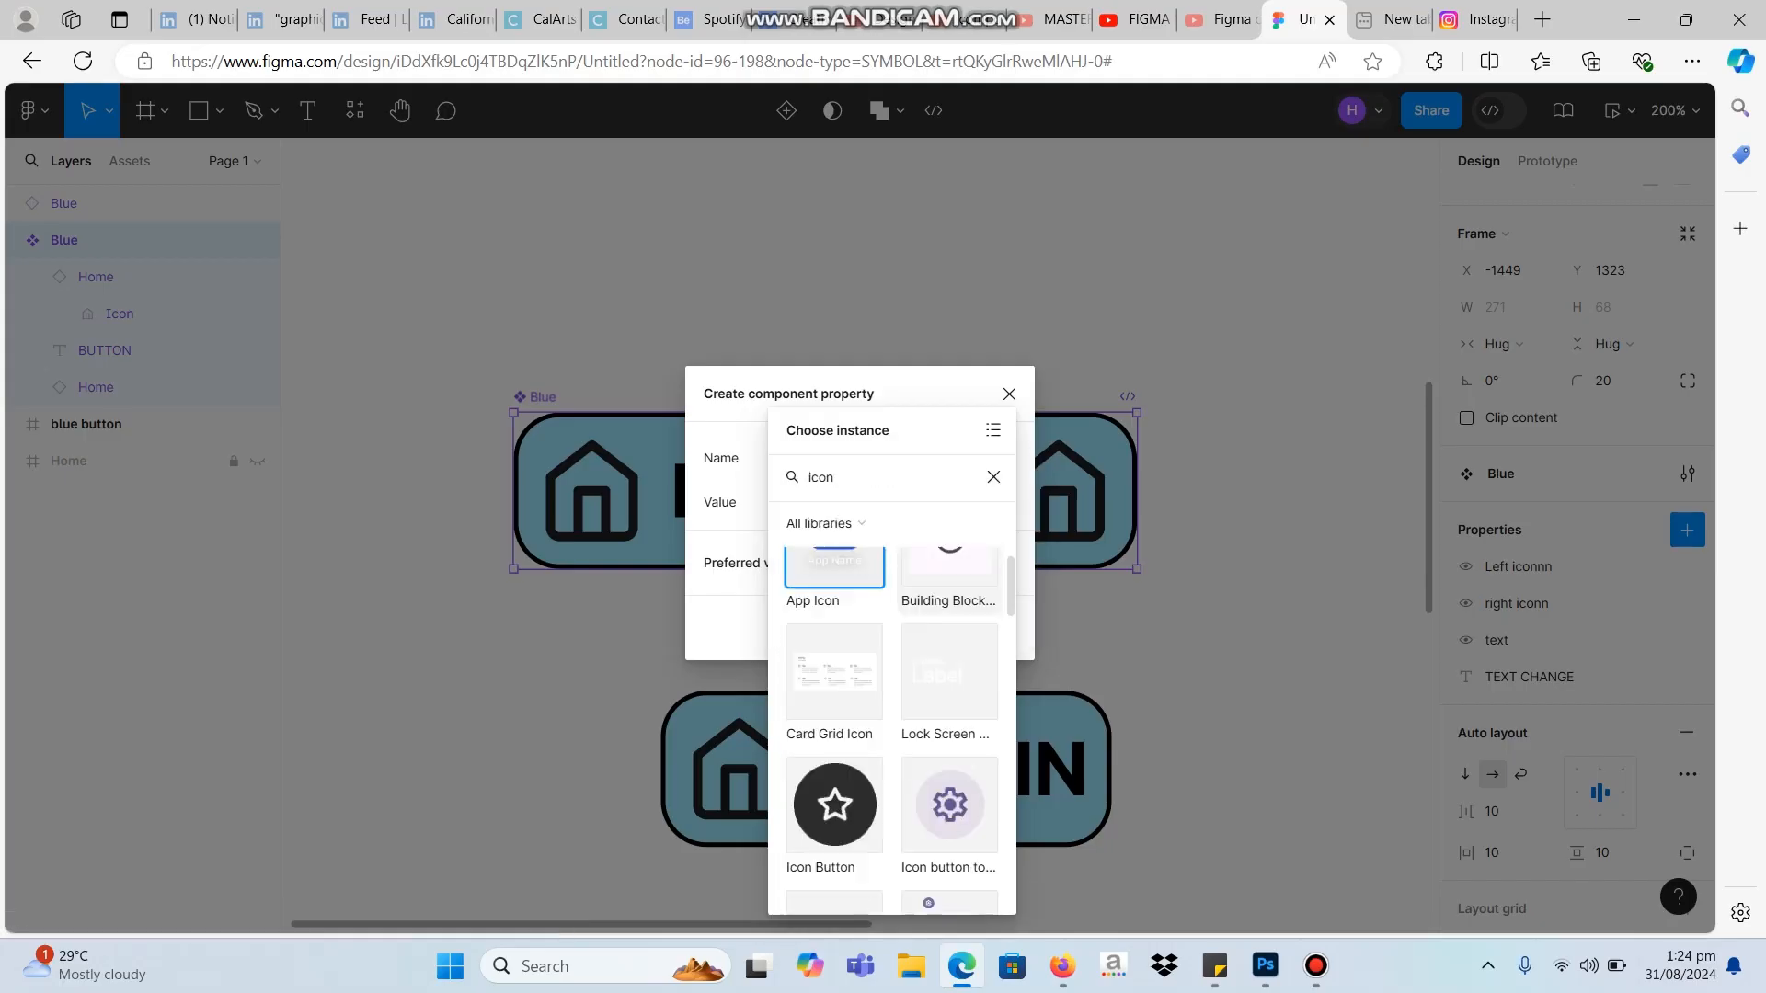
scroll(949, 699, "down", 5)
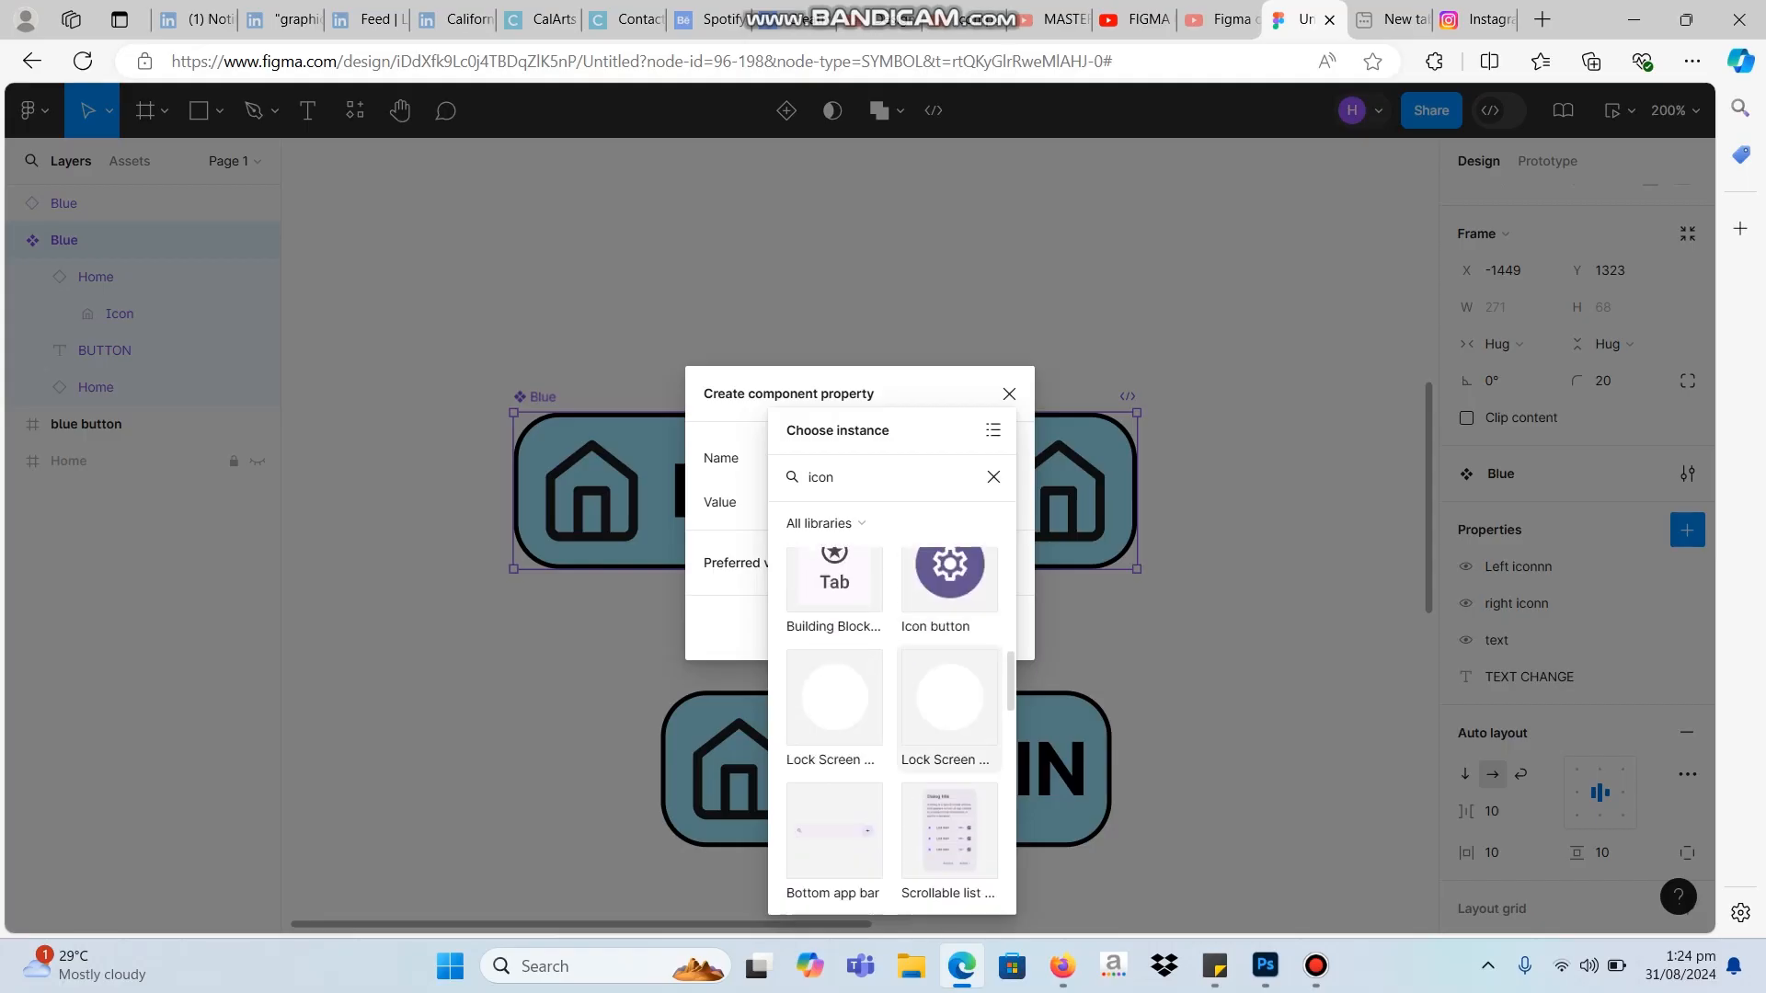
scroll(949, 699, "up", 3)
scroll(949, 726, "up", 7)
Search the instances for ico, then limit the instance picker to local components with an empty search.
double_click(822, 477)
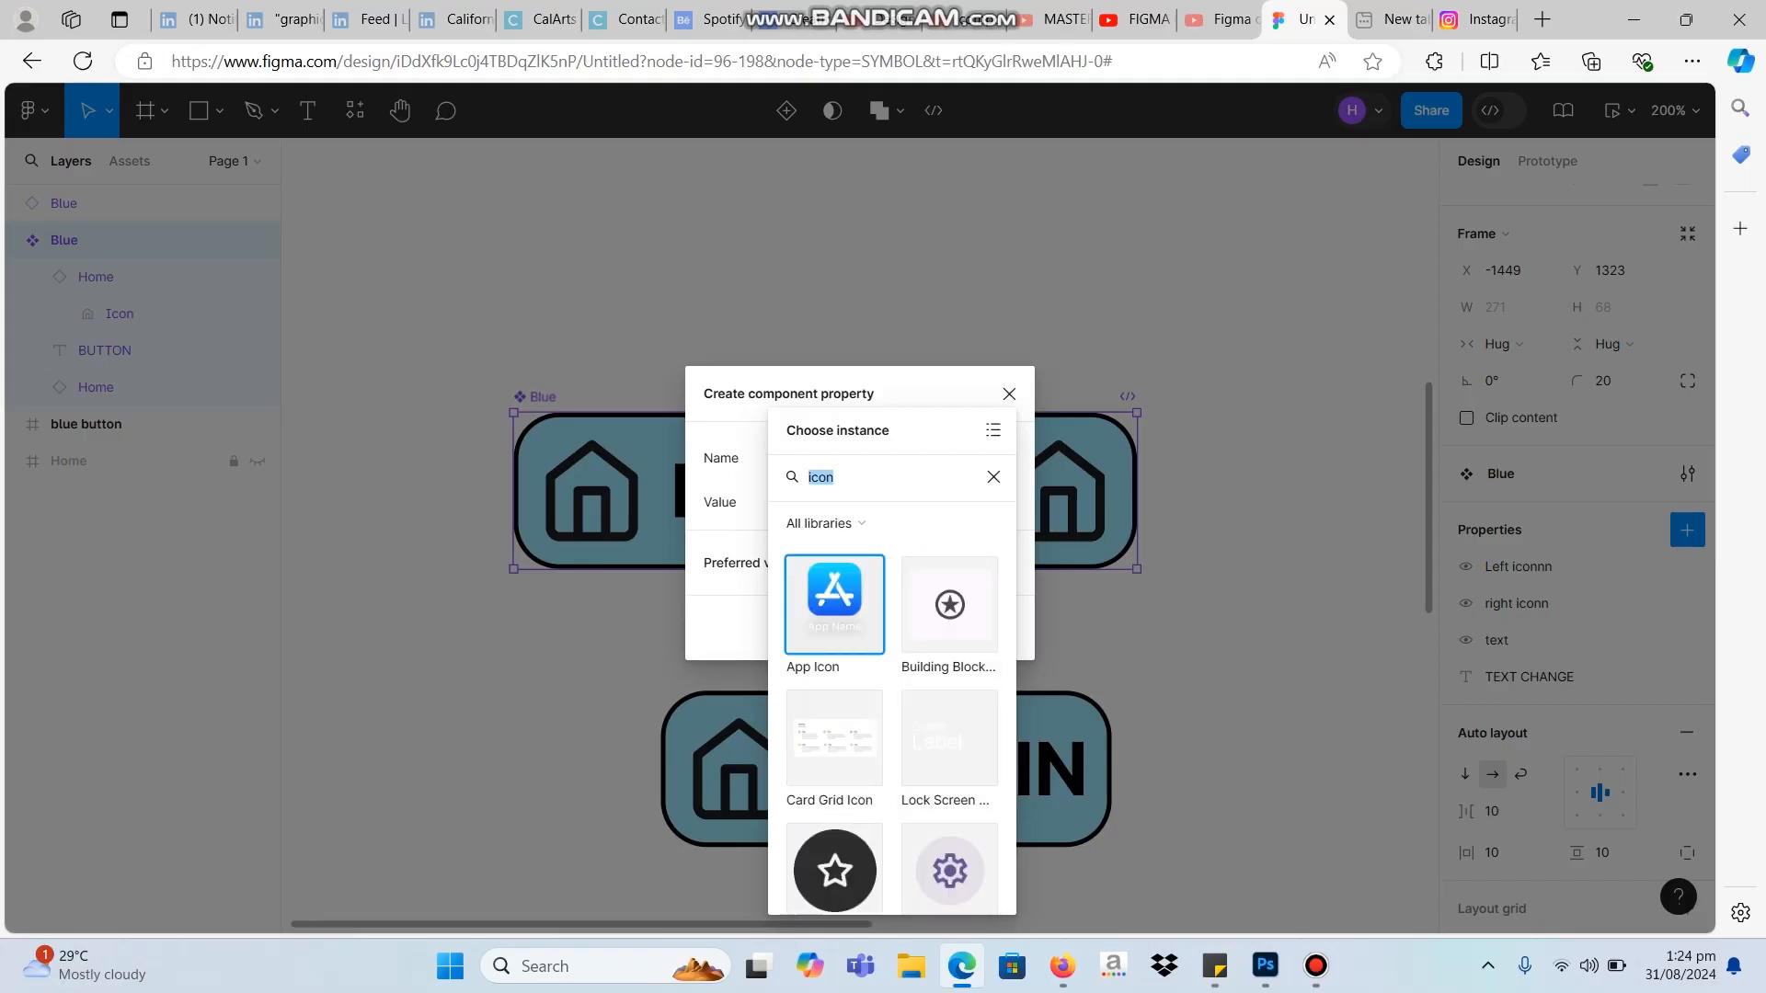
key("BackSpace")
type("ico")
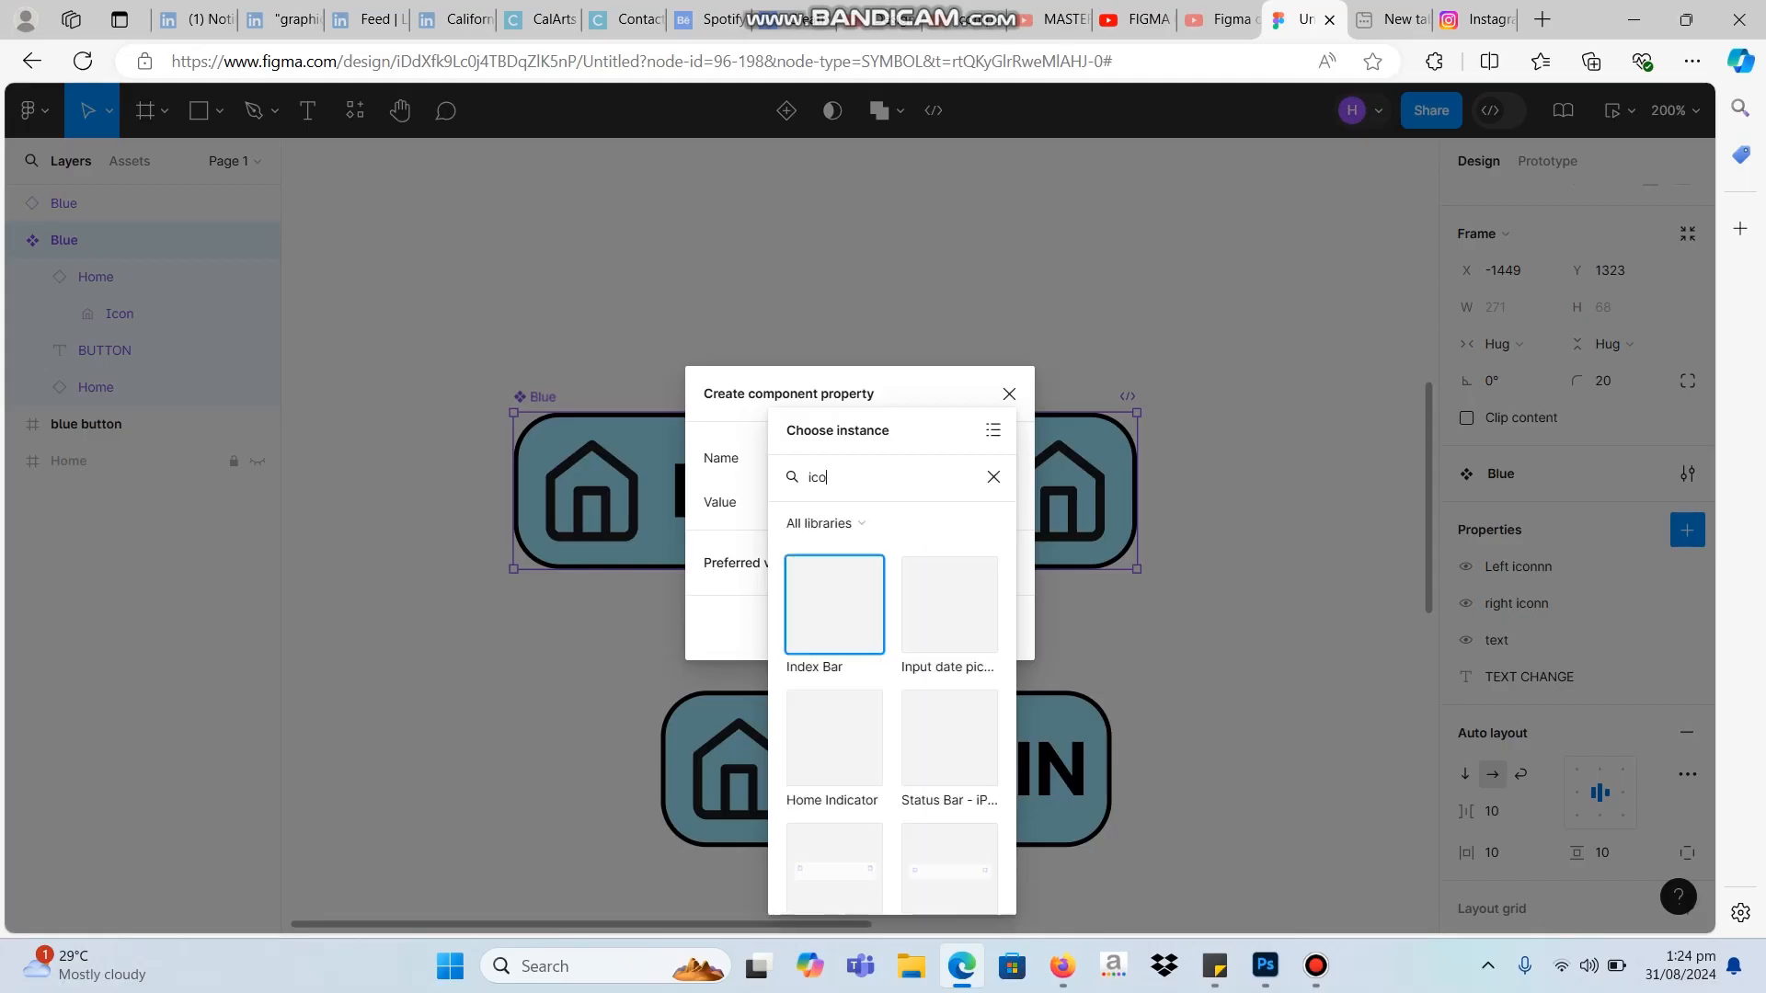
key("BackSpace")
key("BackSpace")
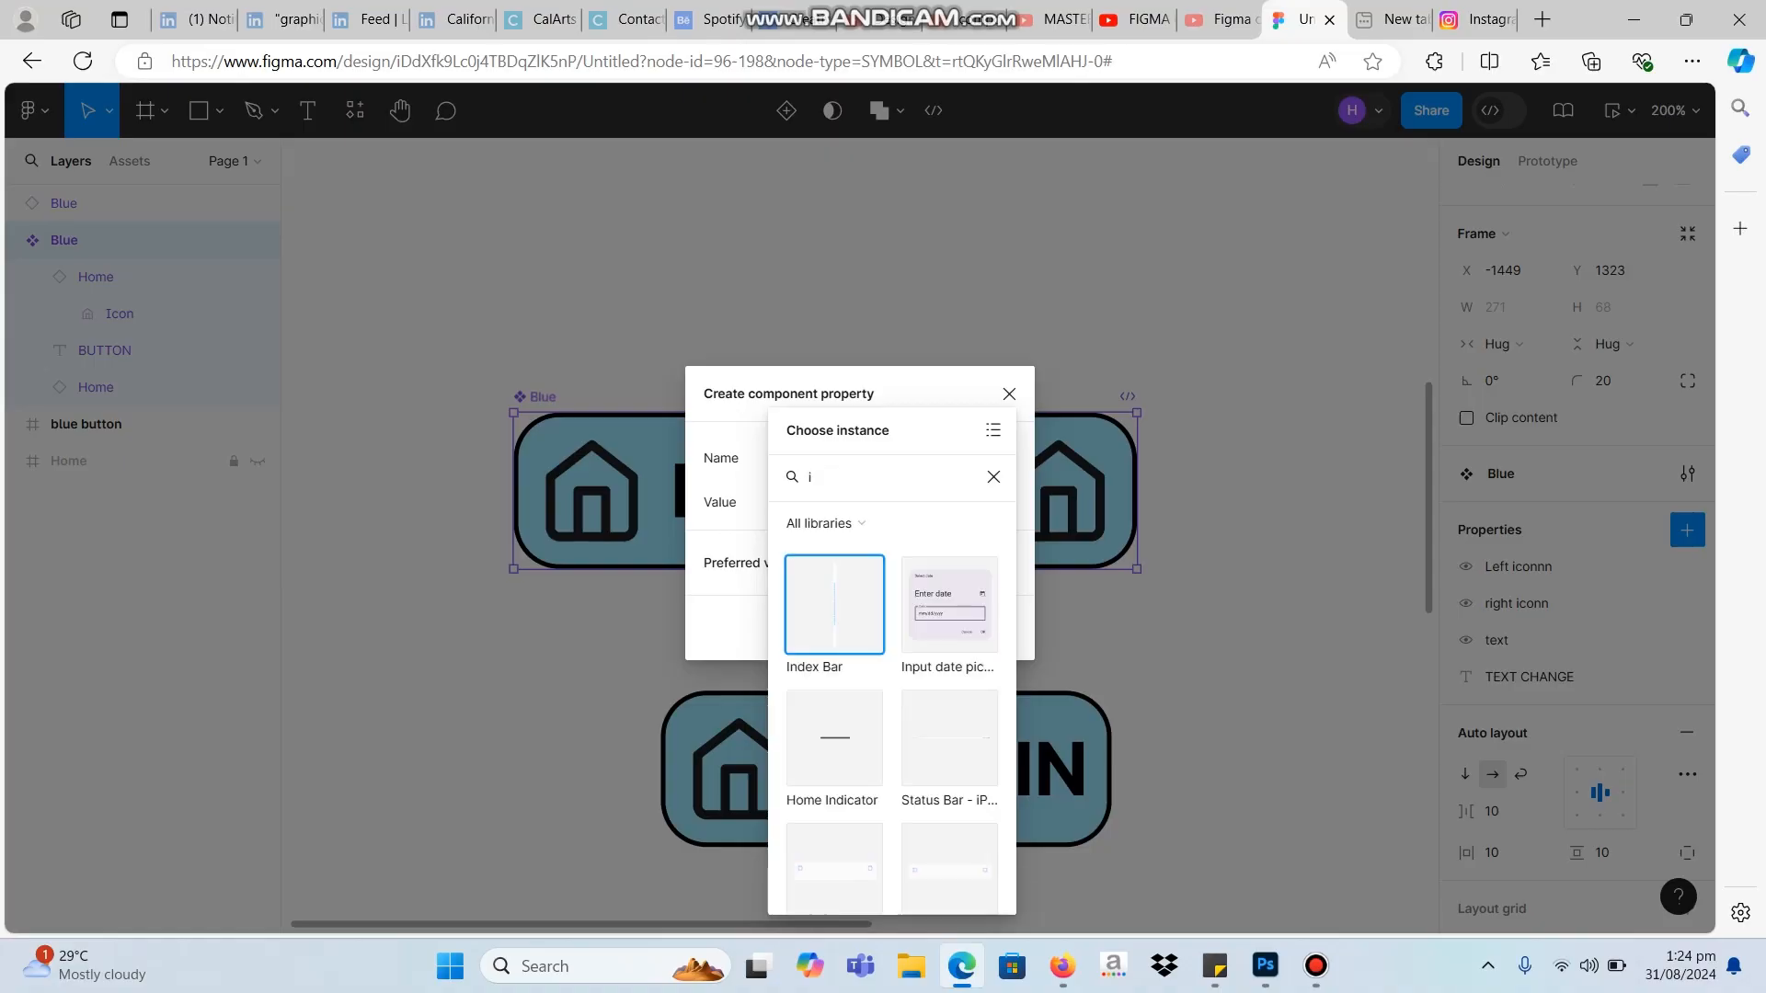
left_click(824, 524)
left_click(873, 570)
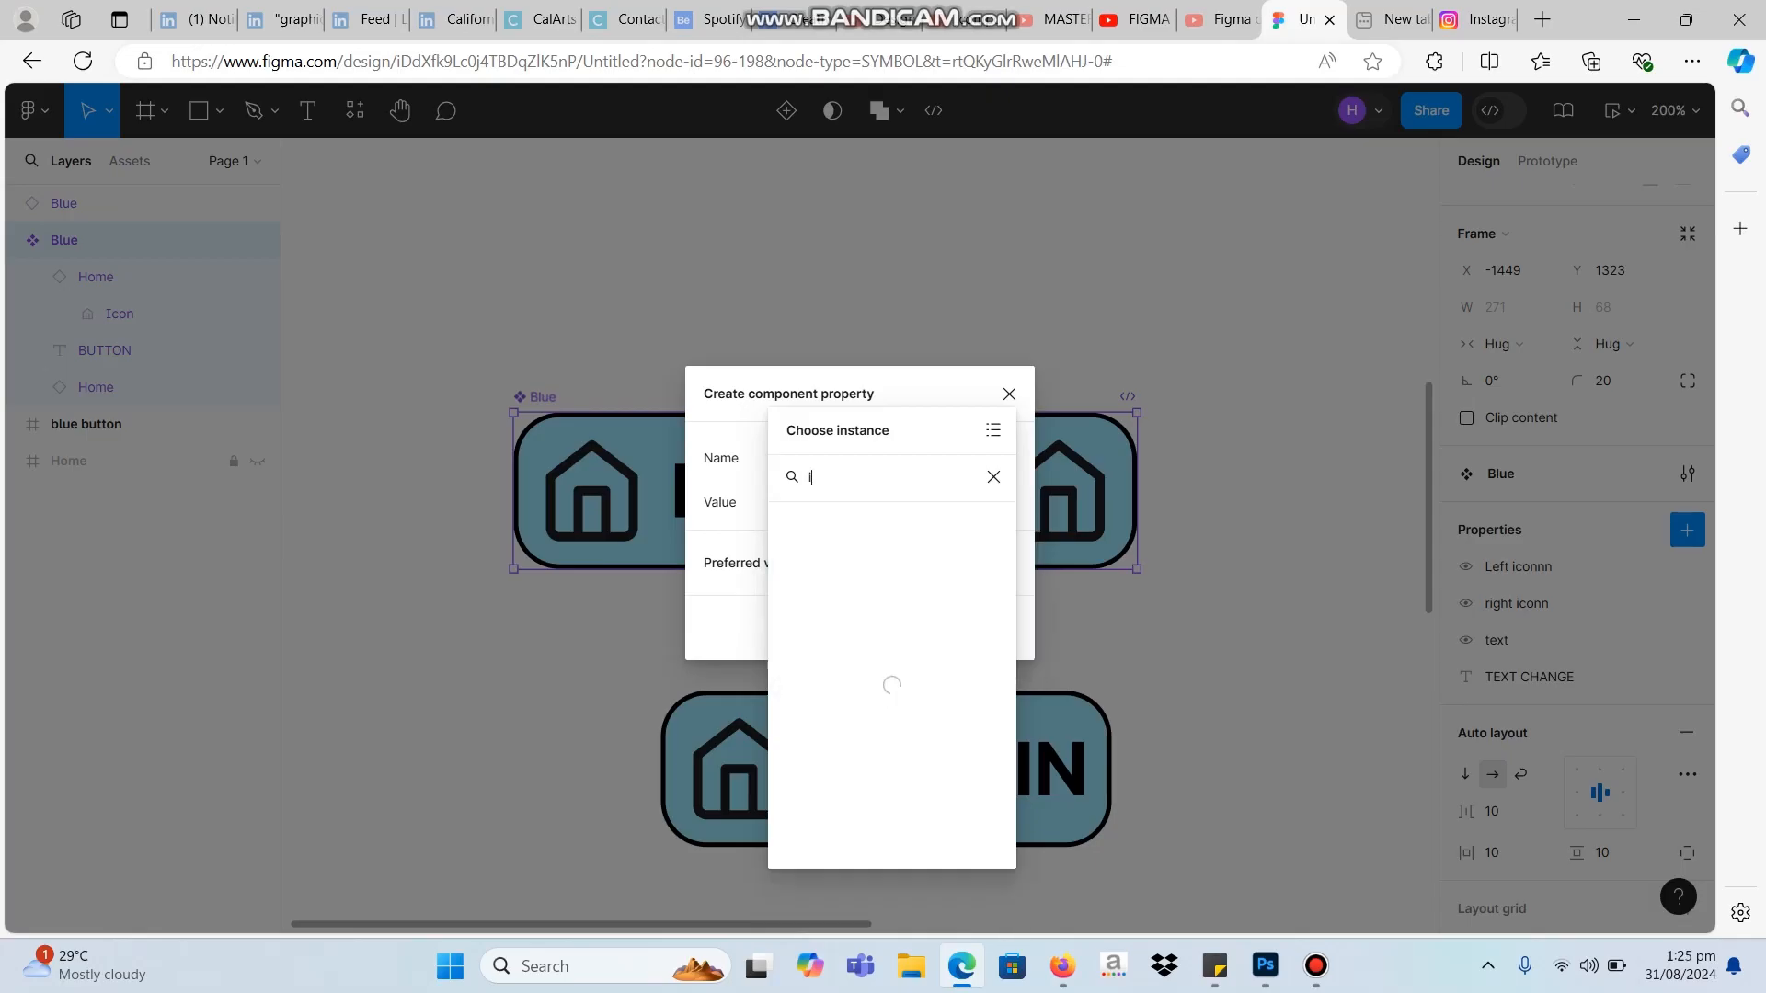
type("co")
key("BackSpace")
key("BackSpace")
key("BackSpace")
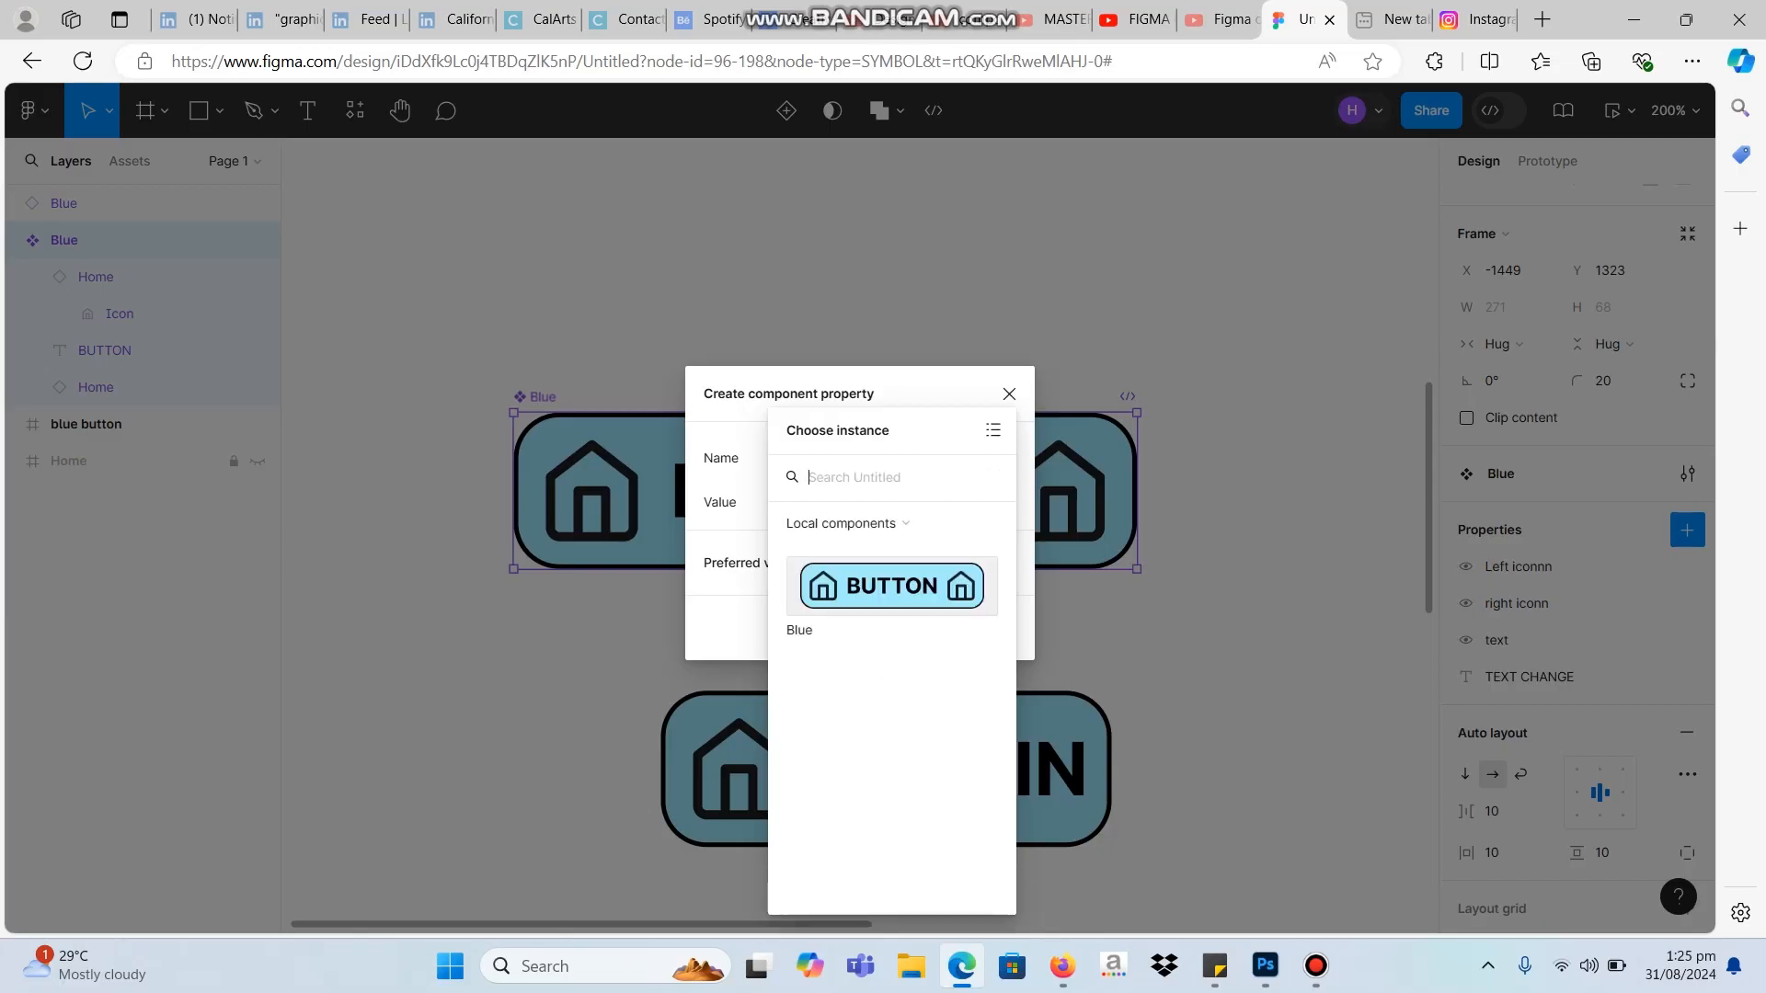
Choose Octagon from the libraries as the ICON property's value and create the property.
type("icon")
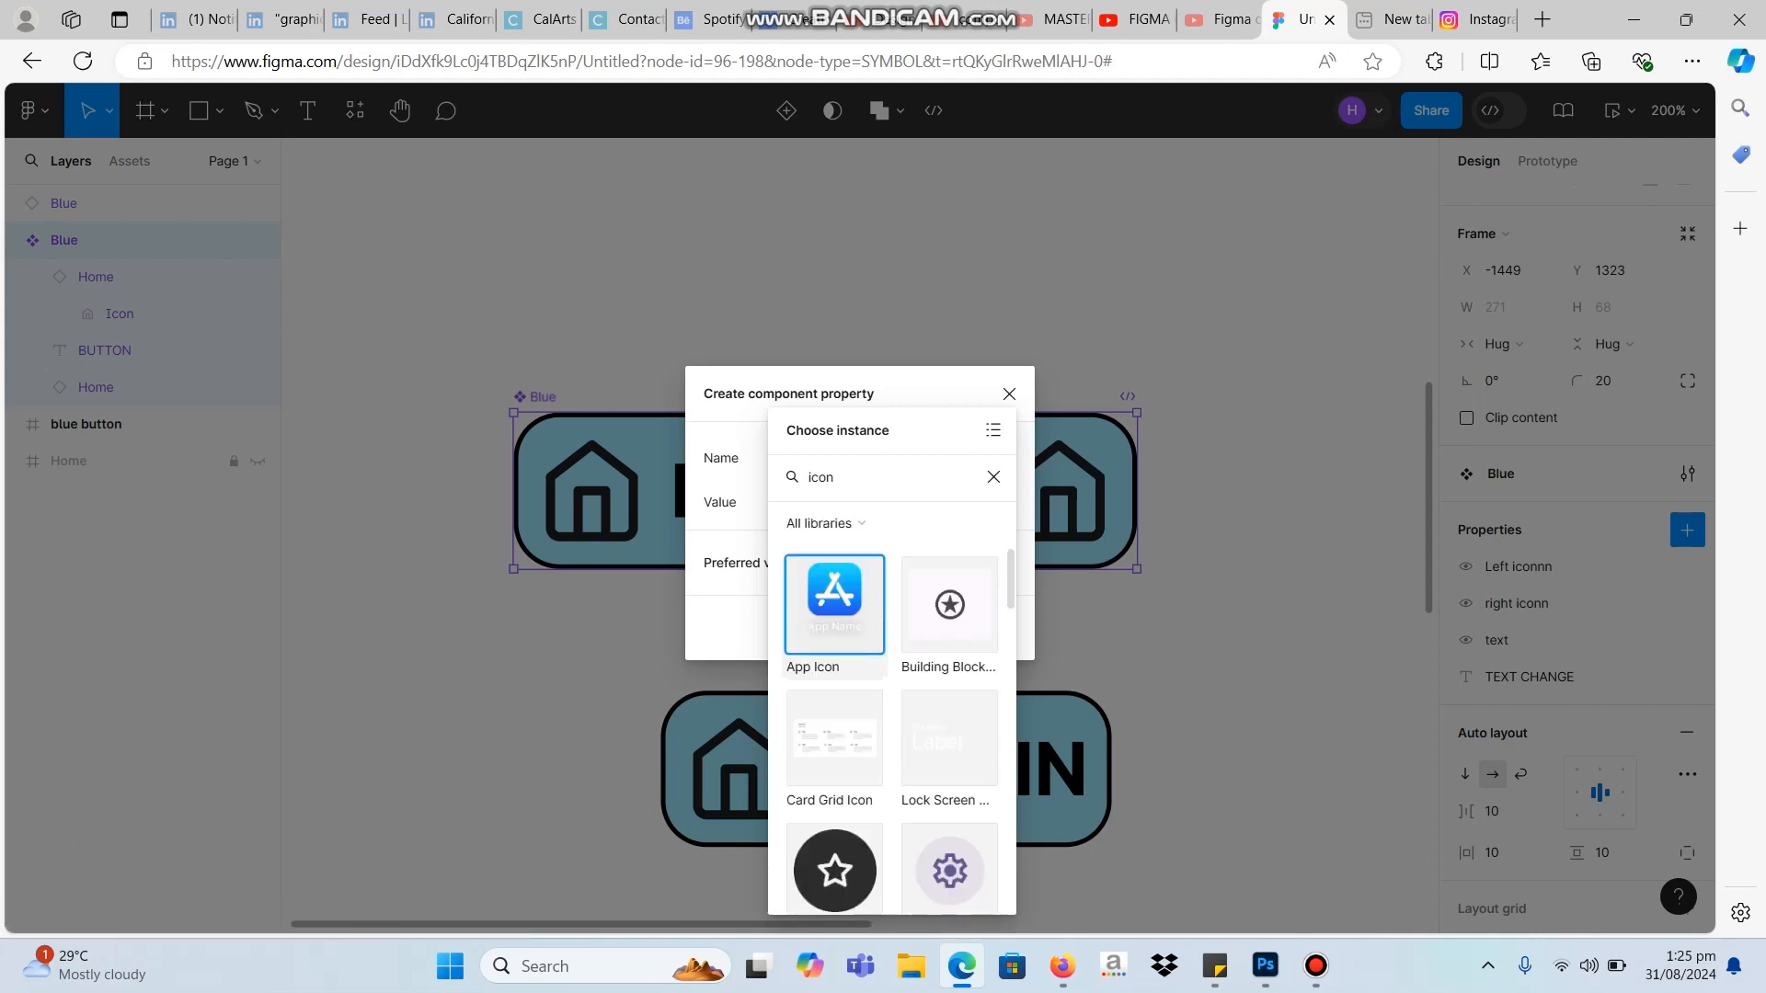
key("ctrl+a")
key("BackSpace")
type("ico")
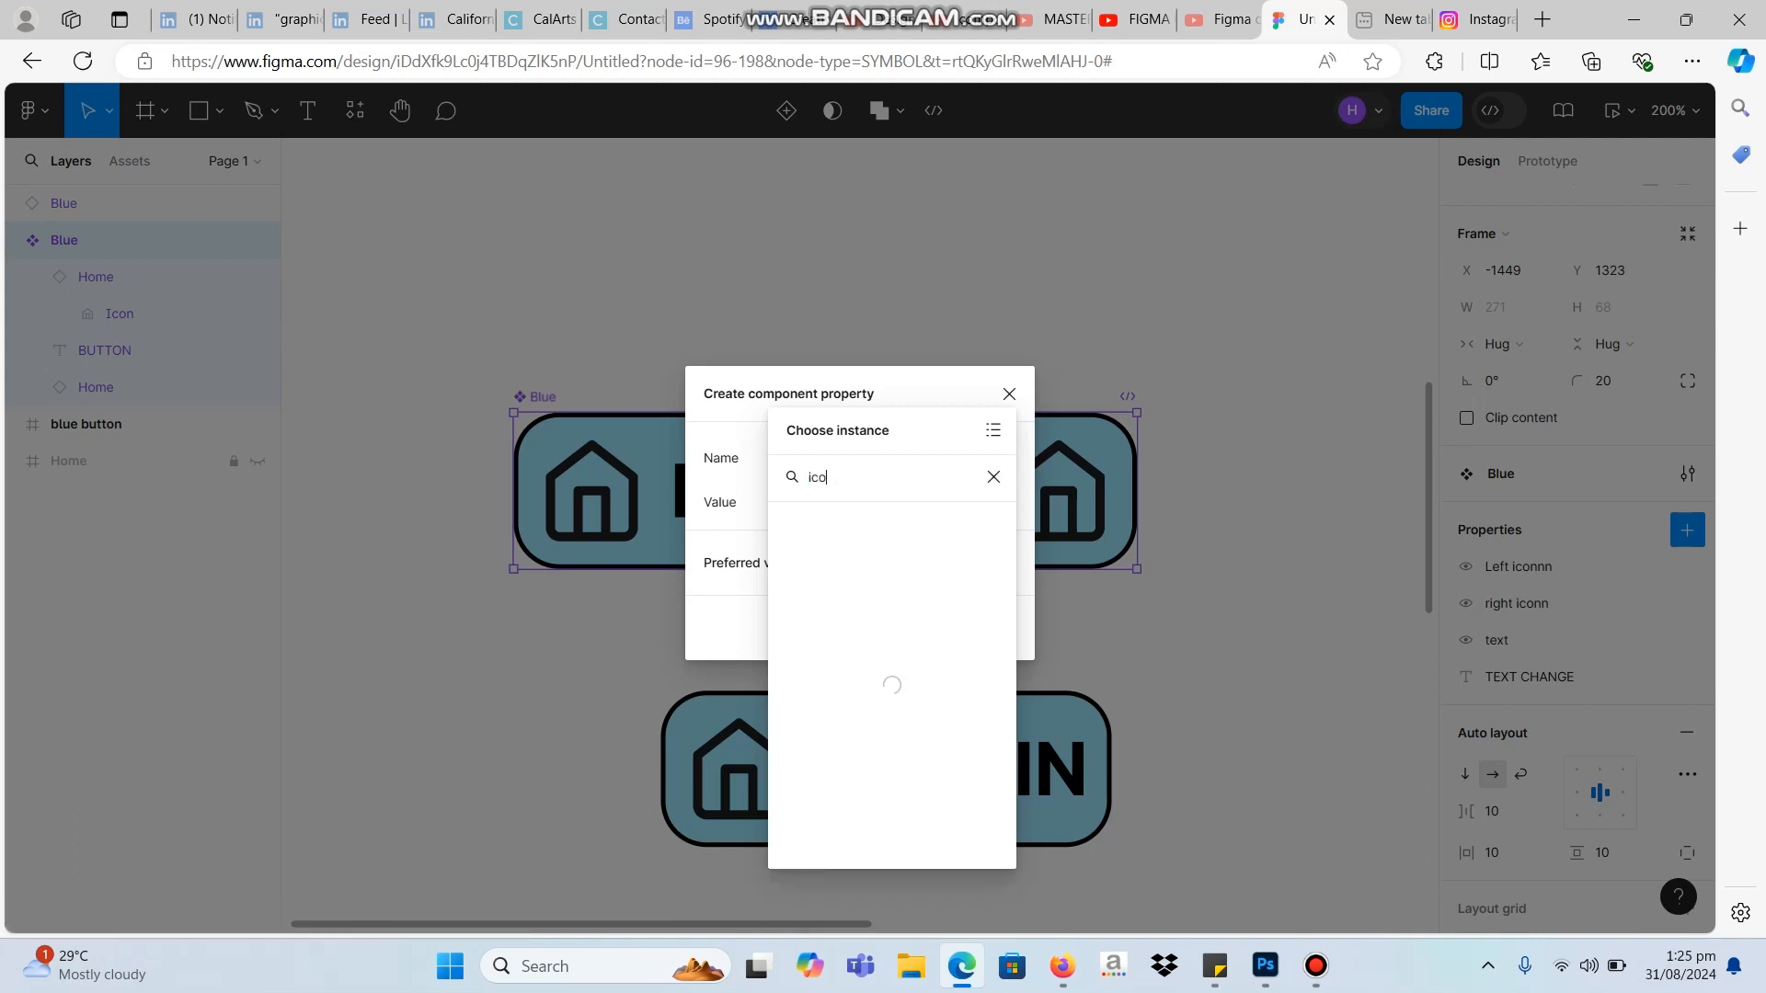
type("ns")
key("Escape")
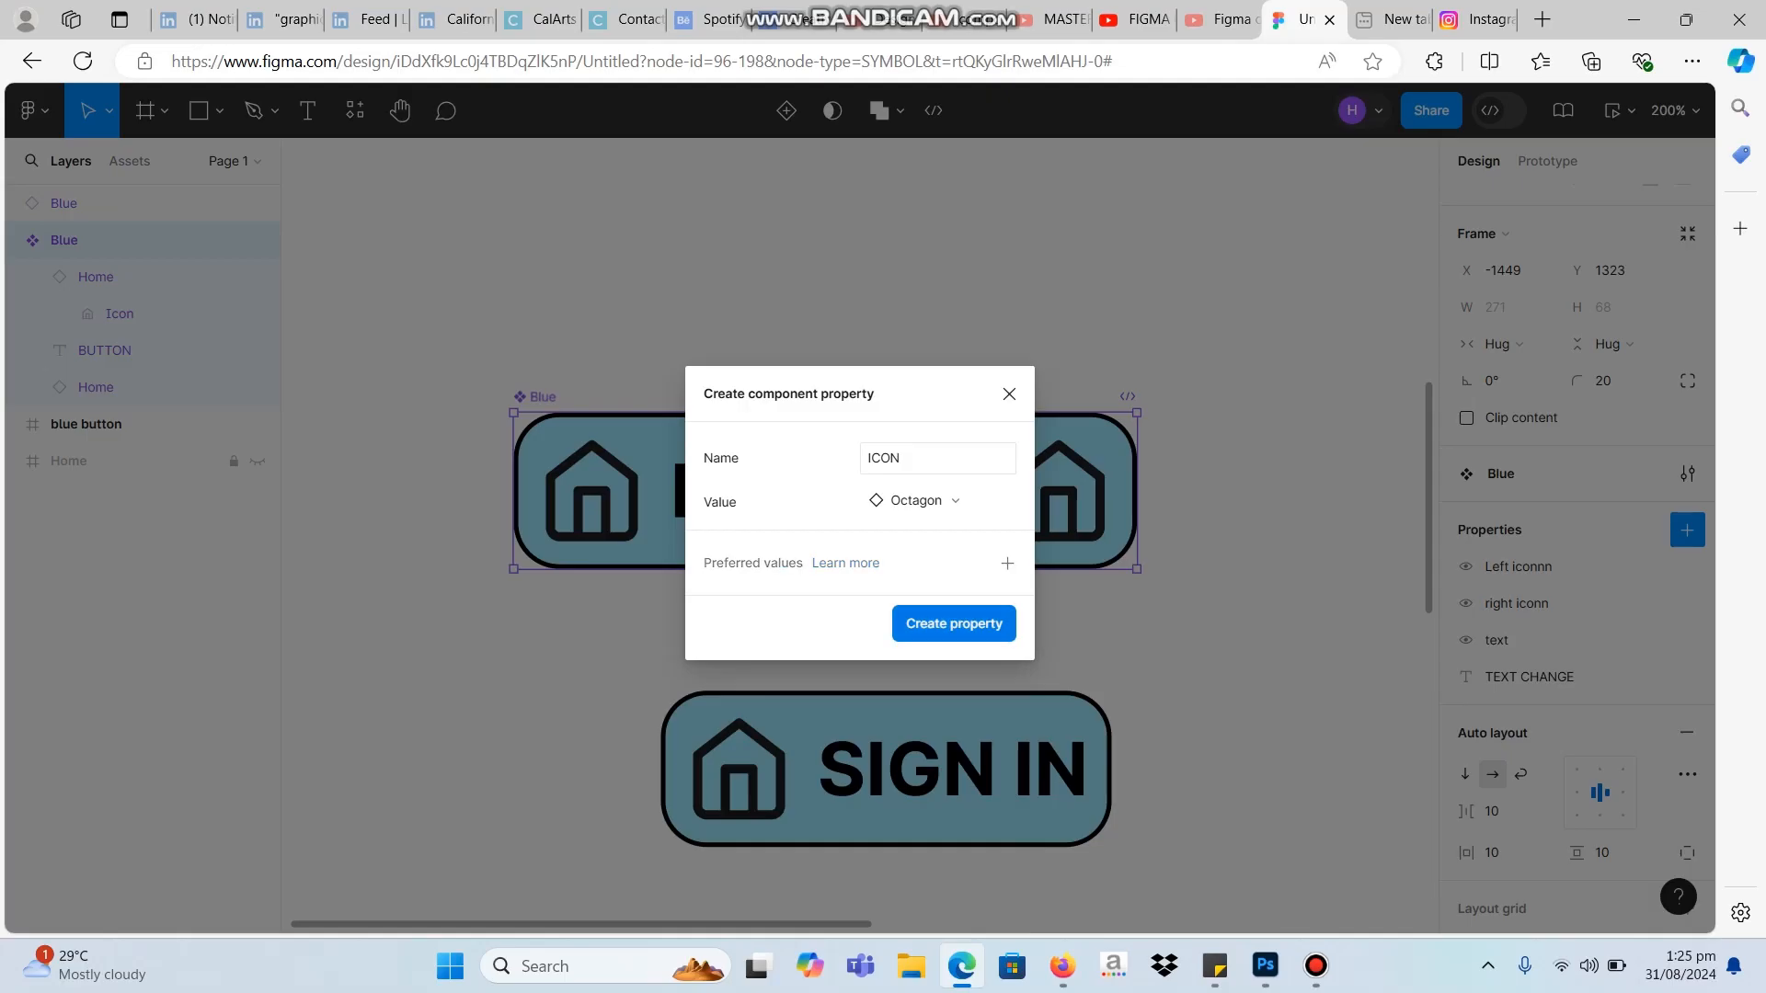
left_click(954, 624)
Apply the ICON instance swap property to the left Home icon in the main Blue component.
mouse_move(1688, 713)
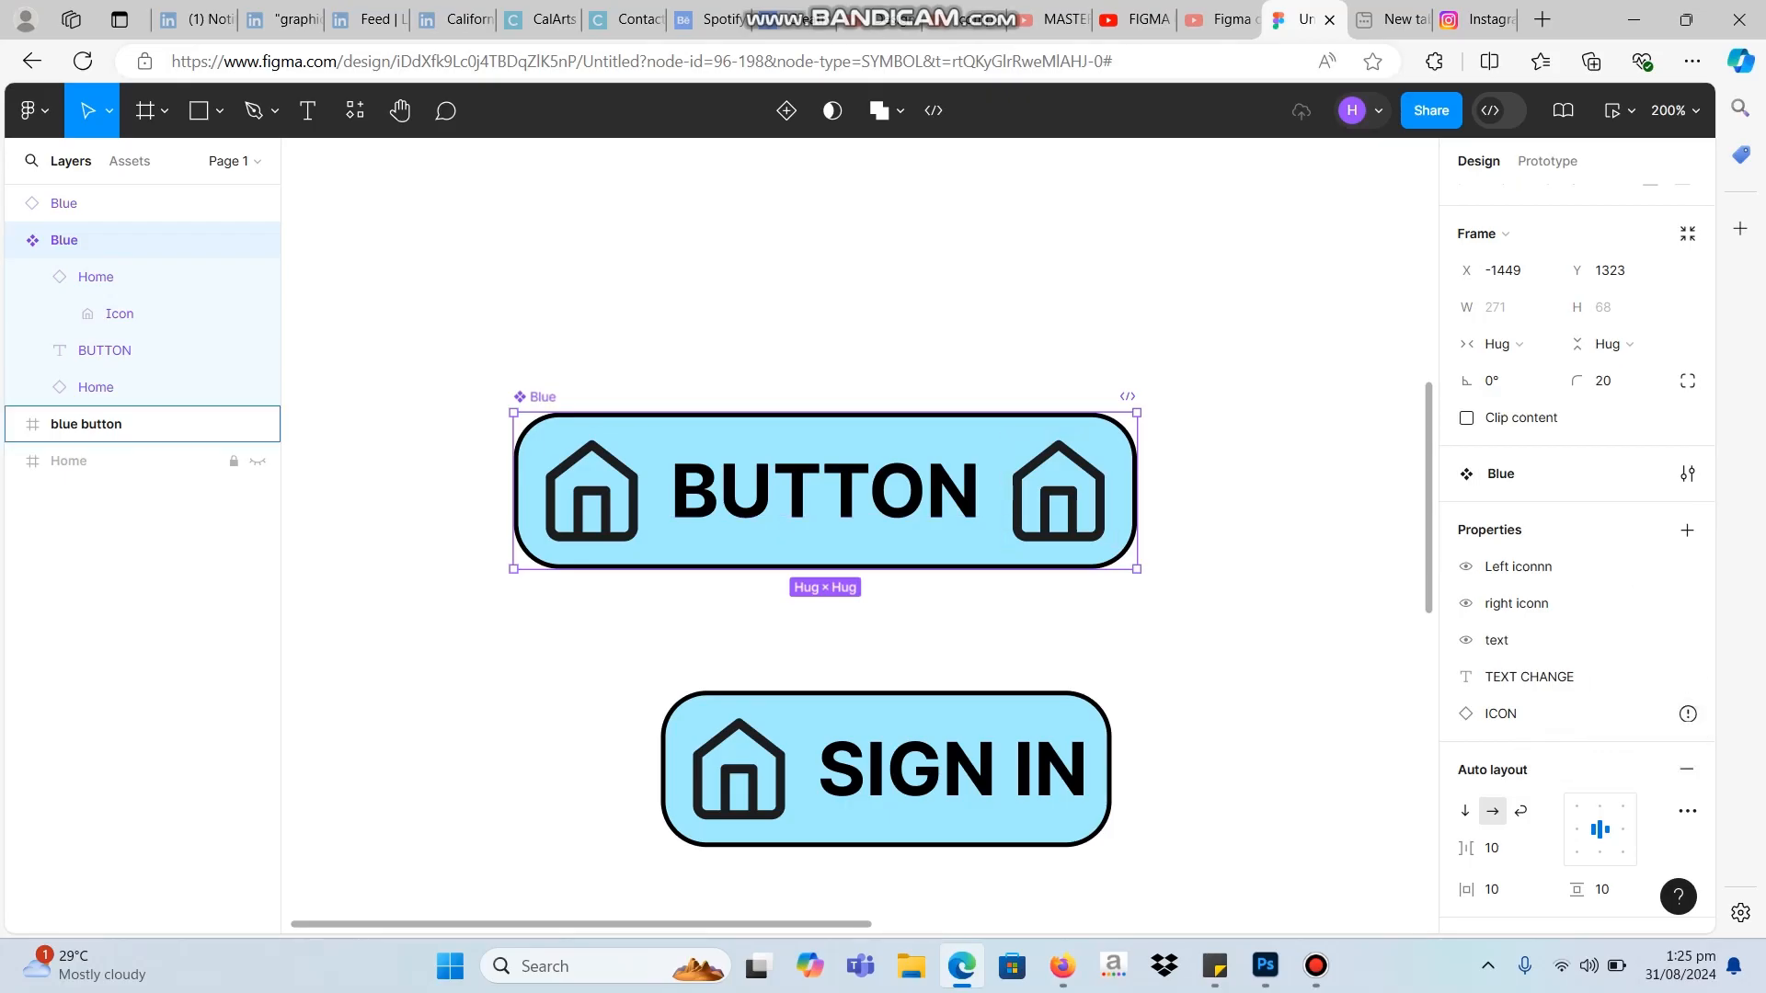
scroll(1578, 714, "down", 4)
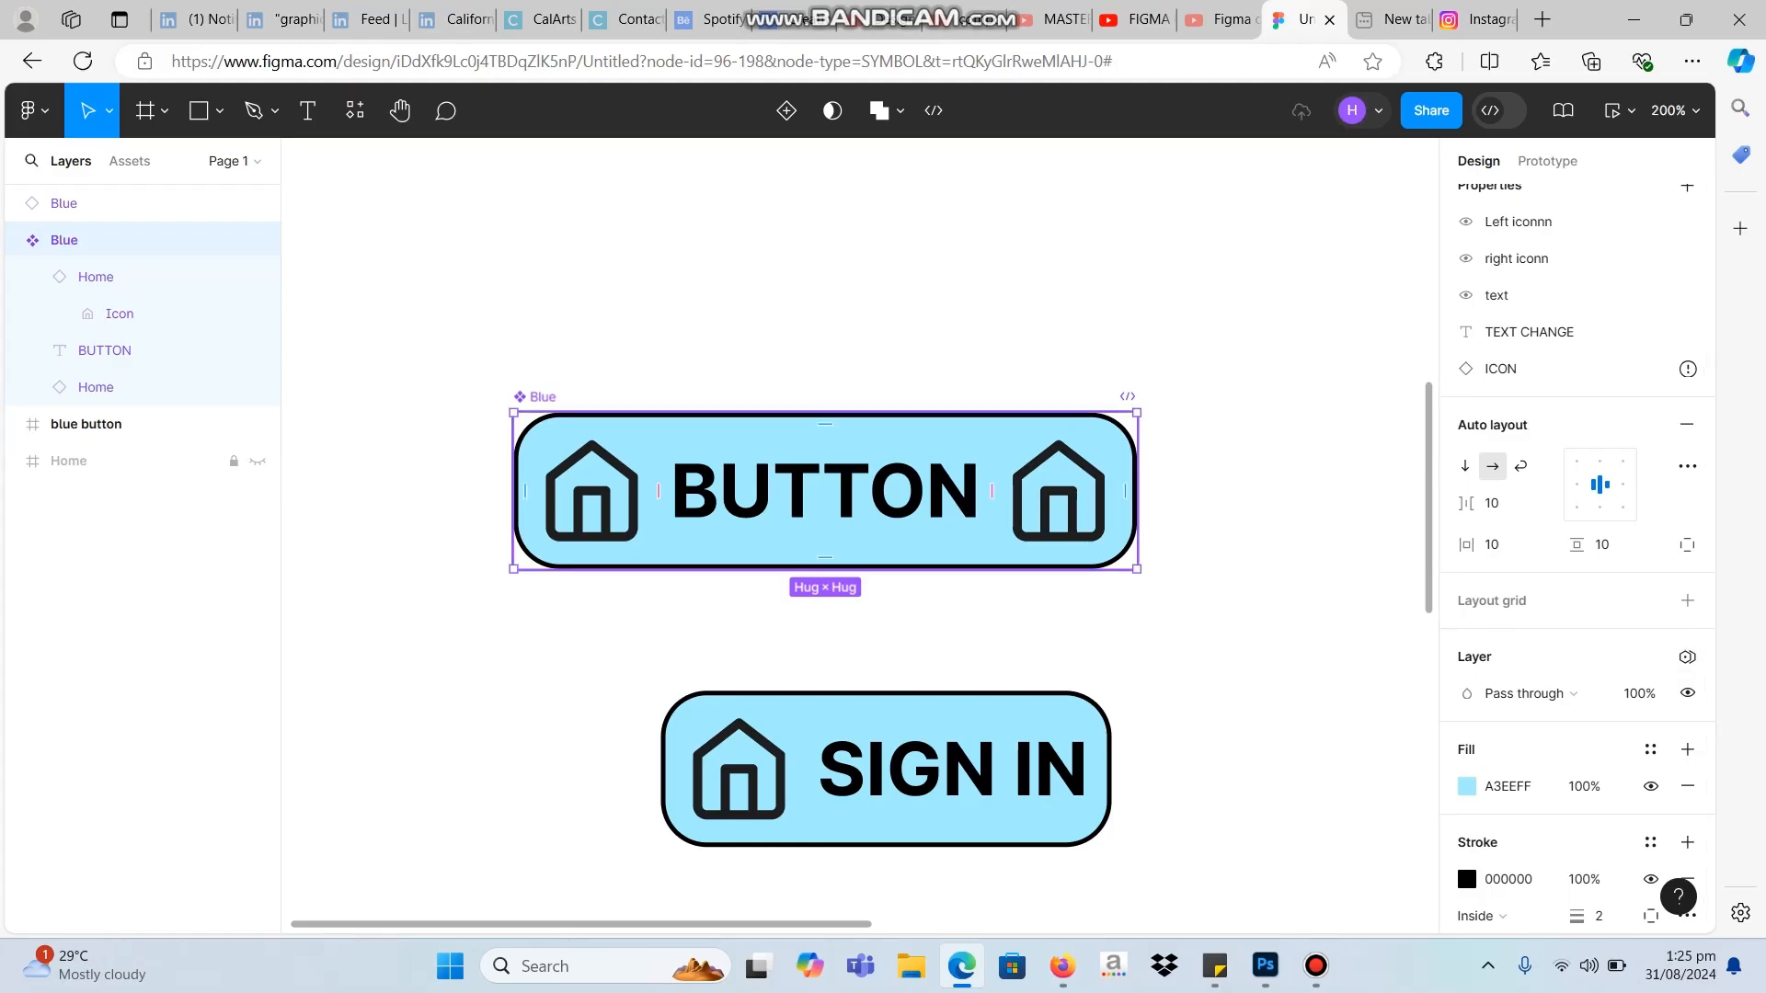
double_click(591, 493)
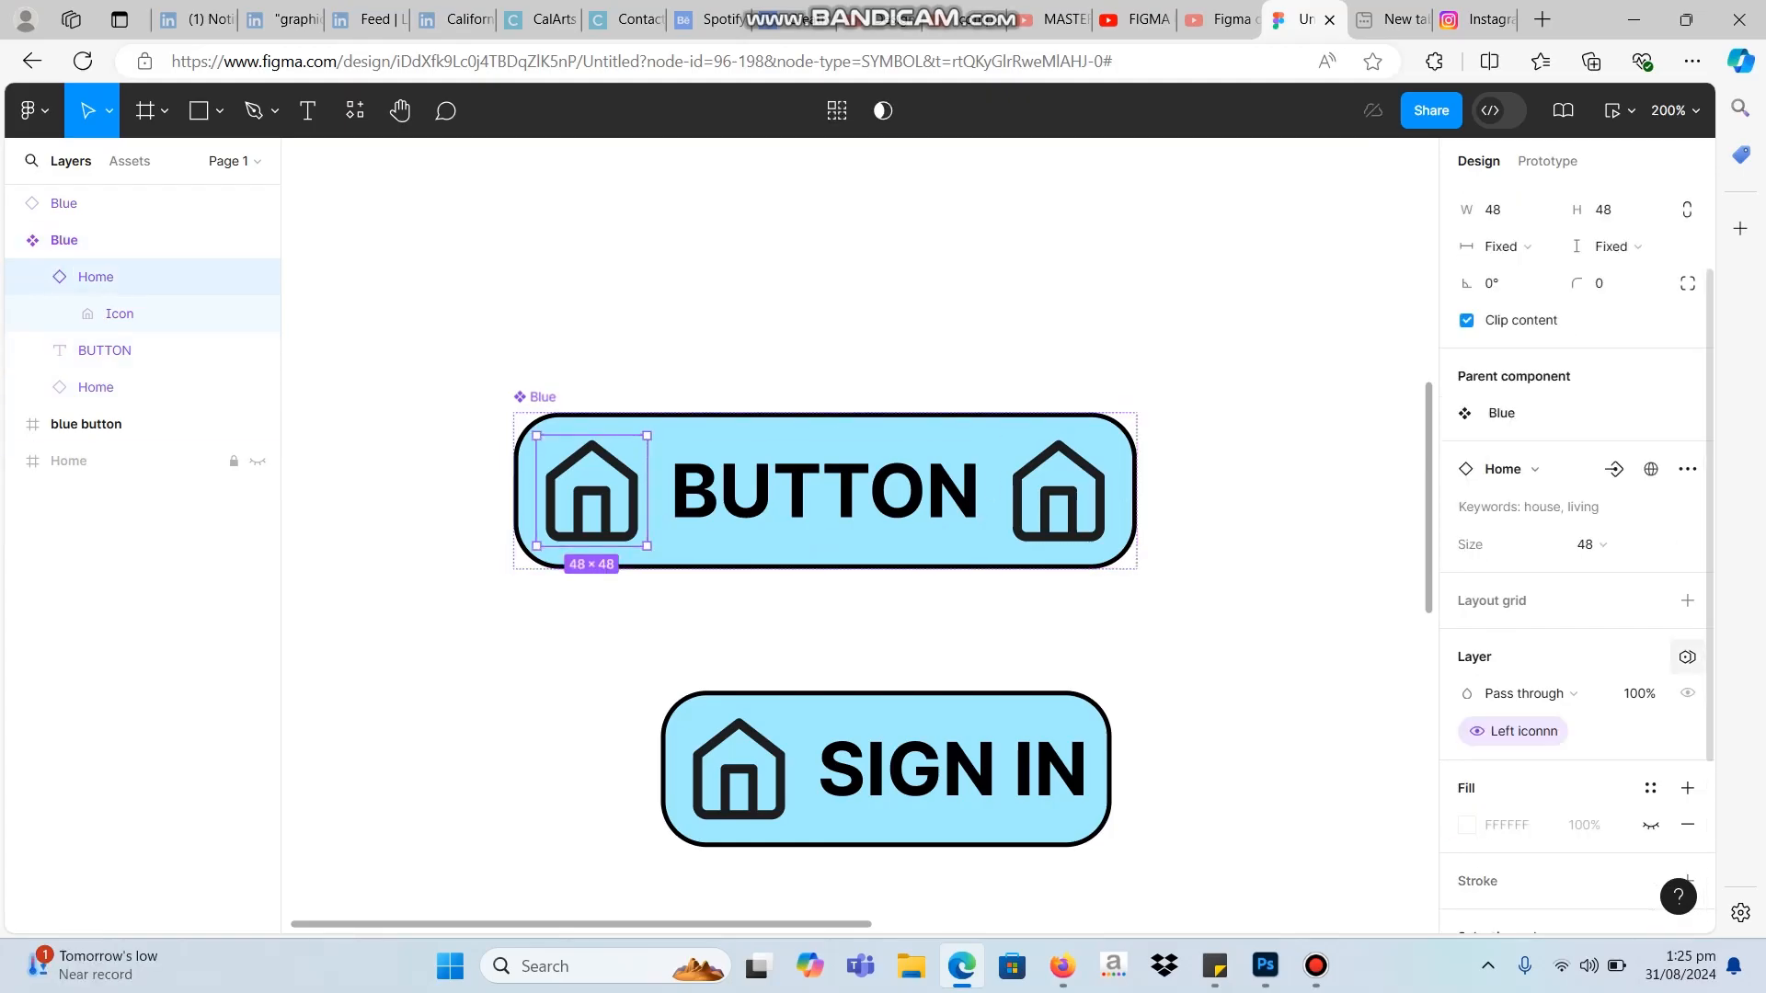
scroll(1616, 554, "up", 1)
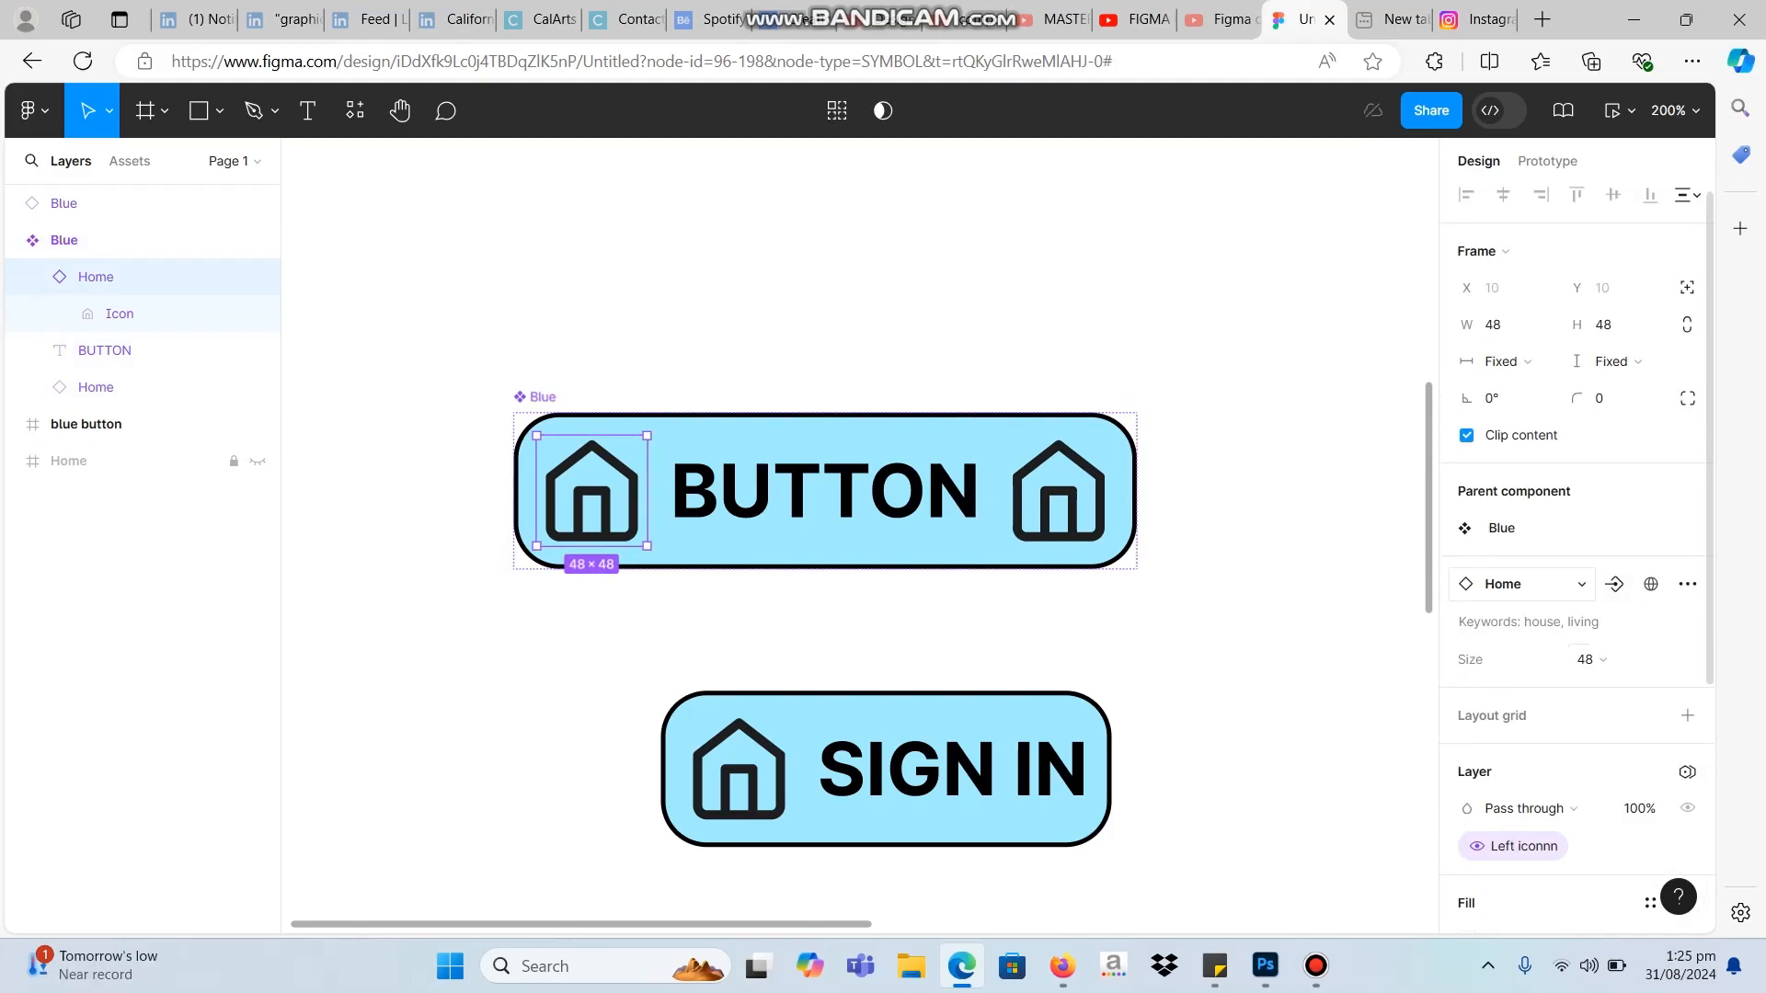
left_click(1615, 584)
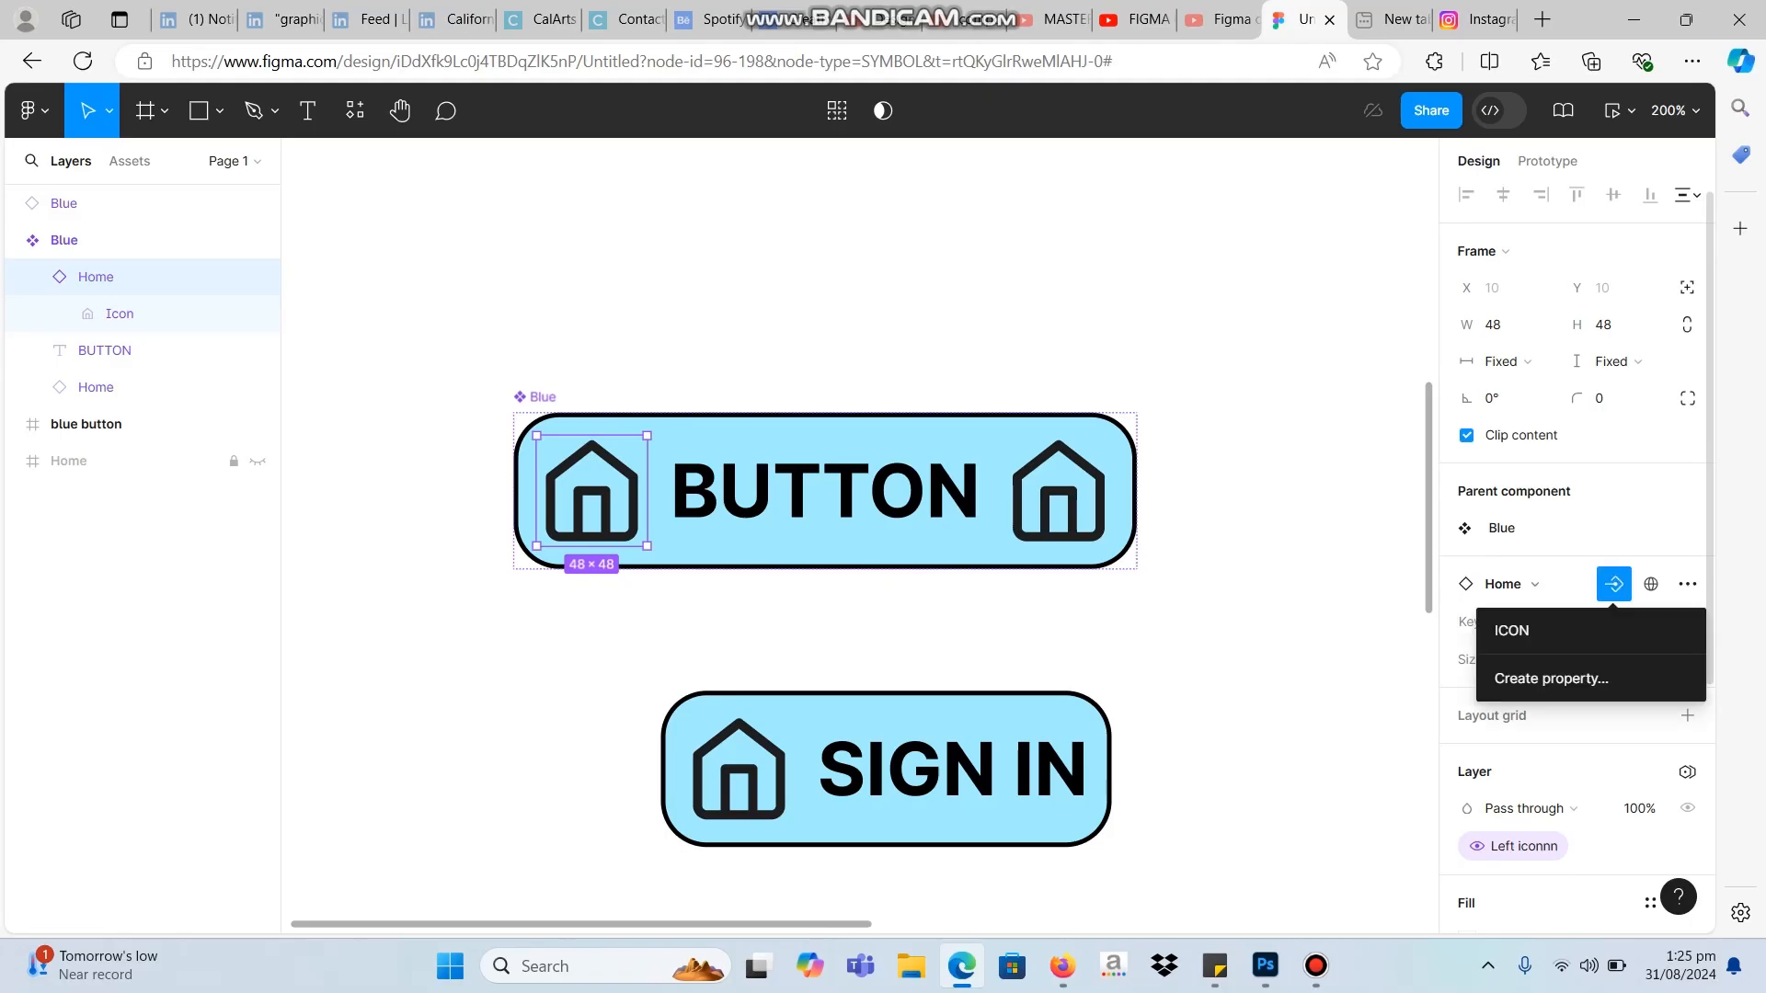
left_click(1518, 630)
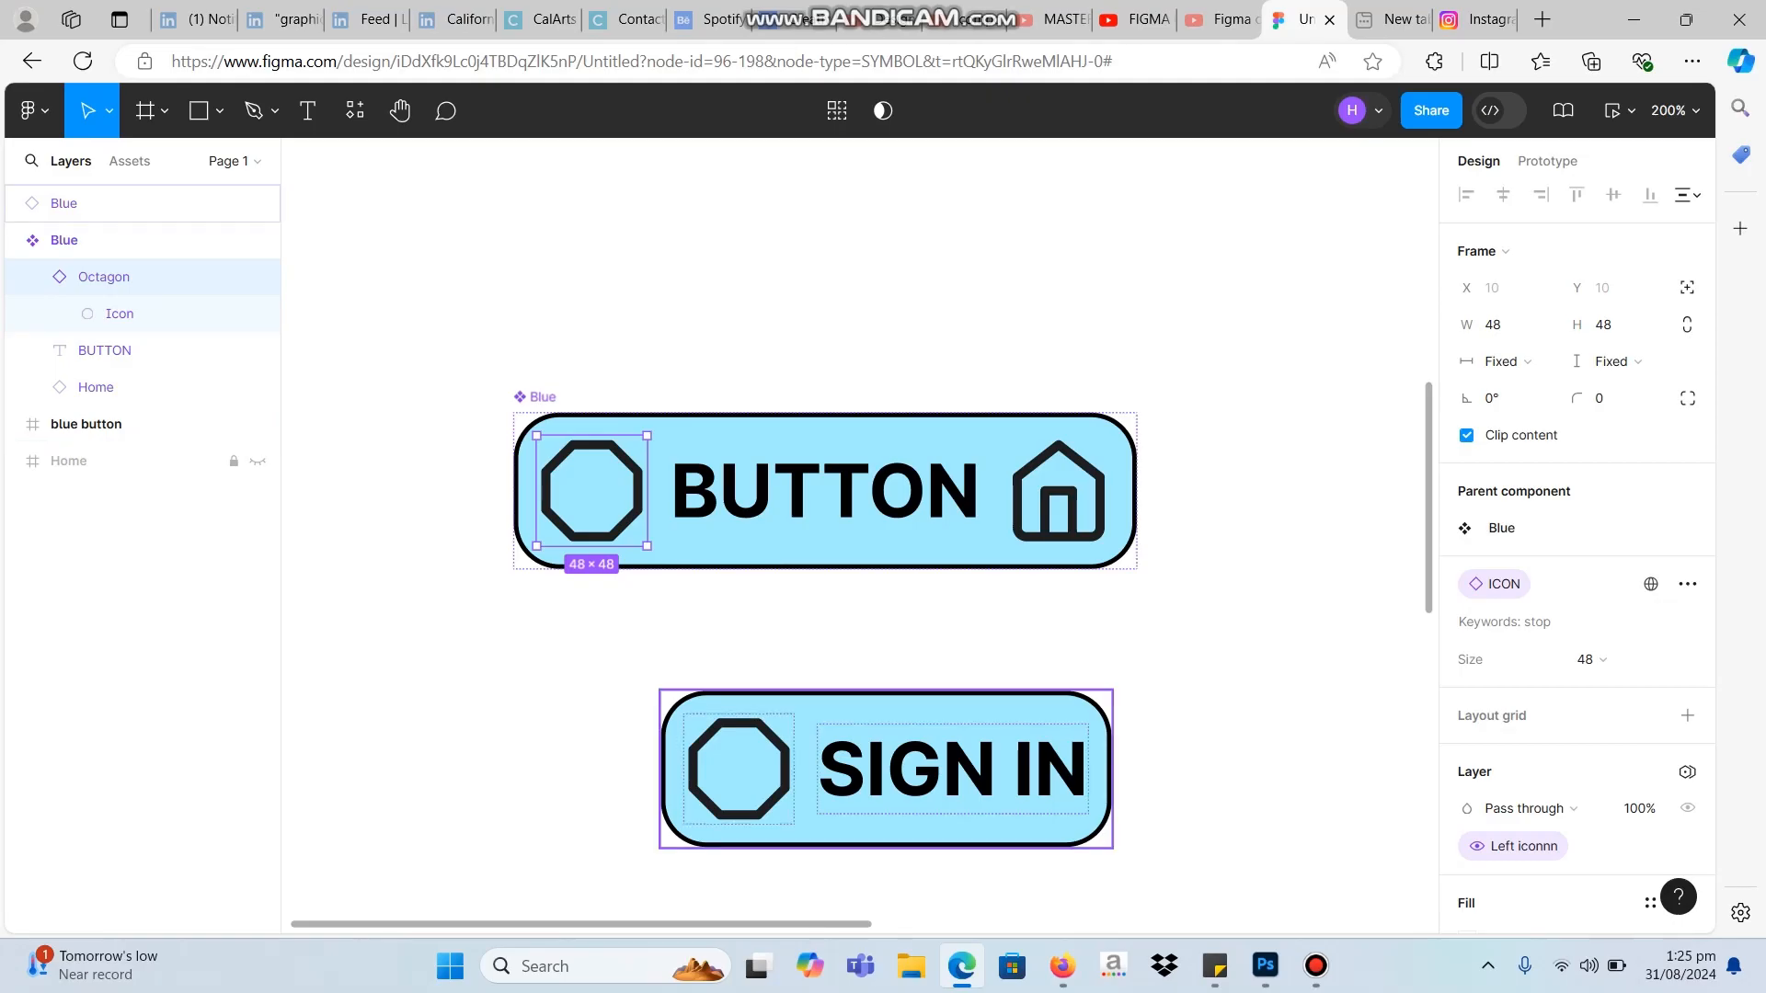
Apply the ICON instance swap property to the right Home icon in the main Blue component.
left_click(886, 769)
double_click(1057, 491)
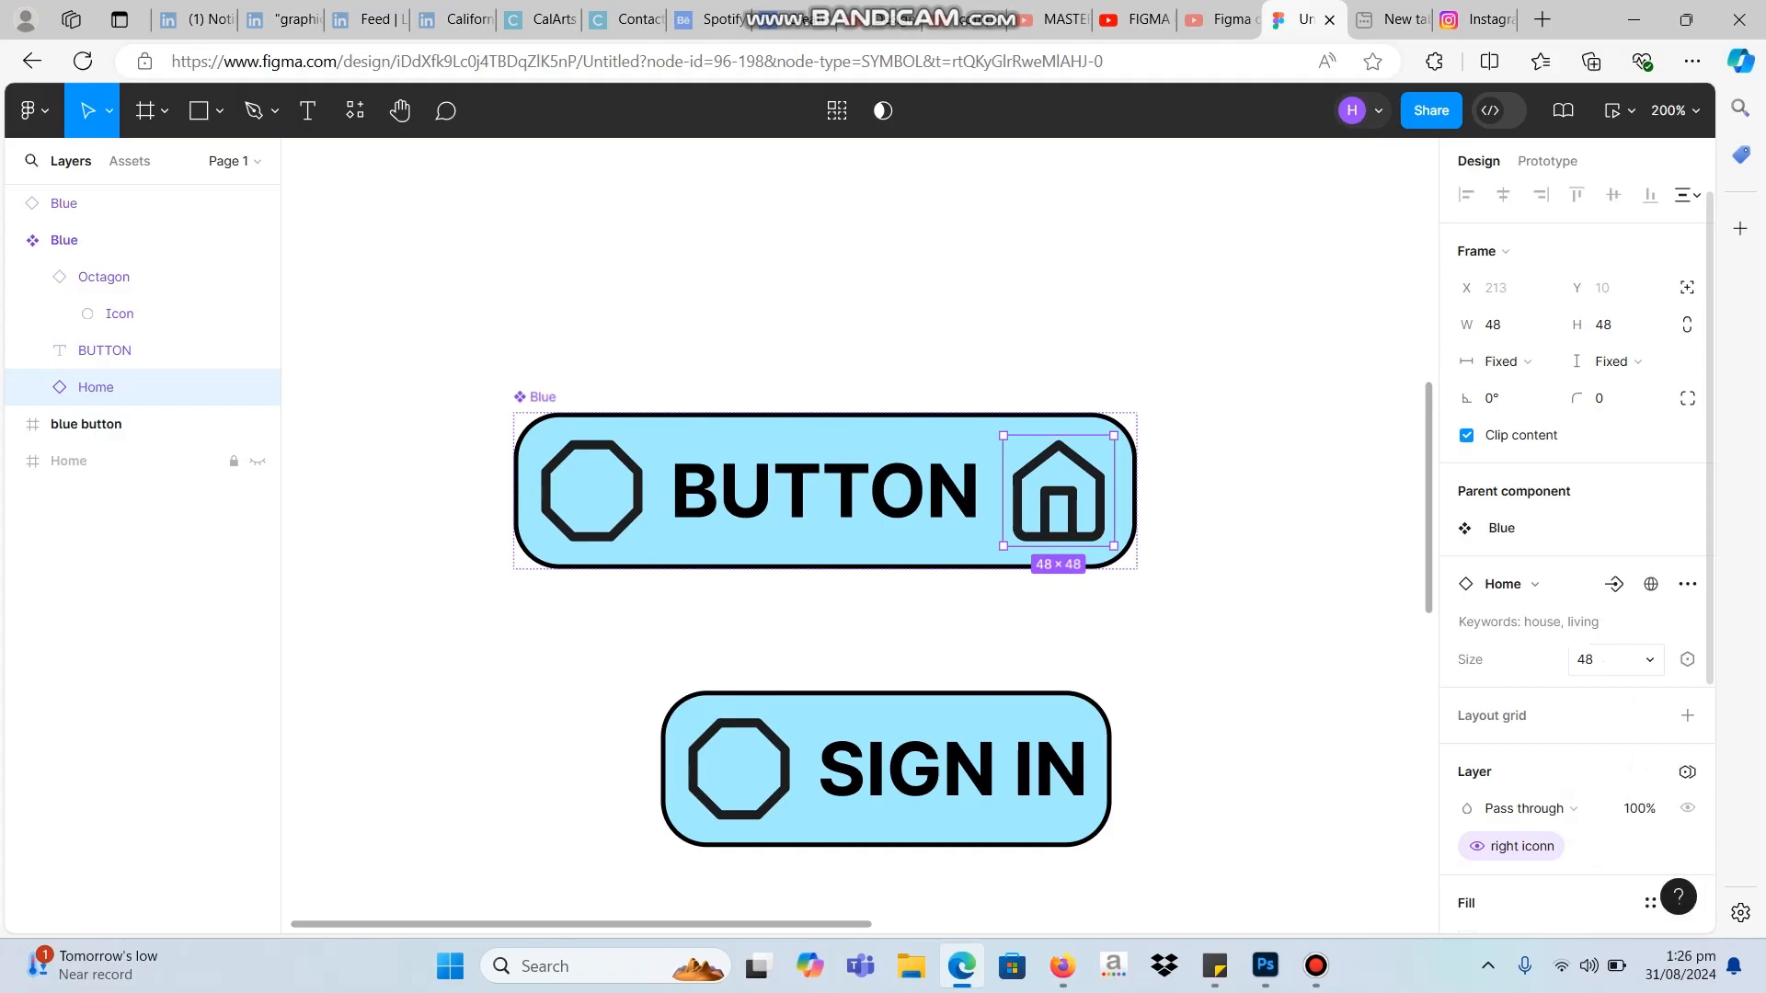
left_click(1614, 584)
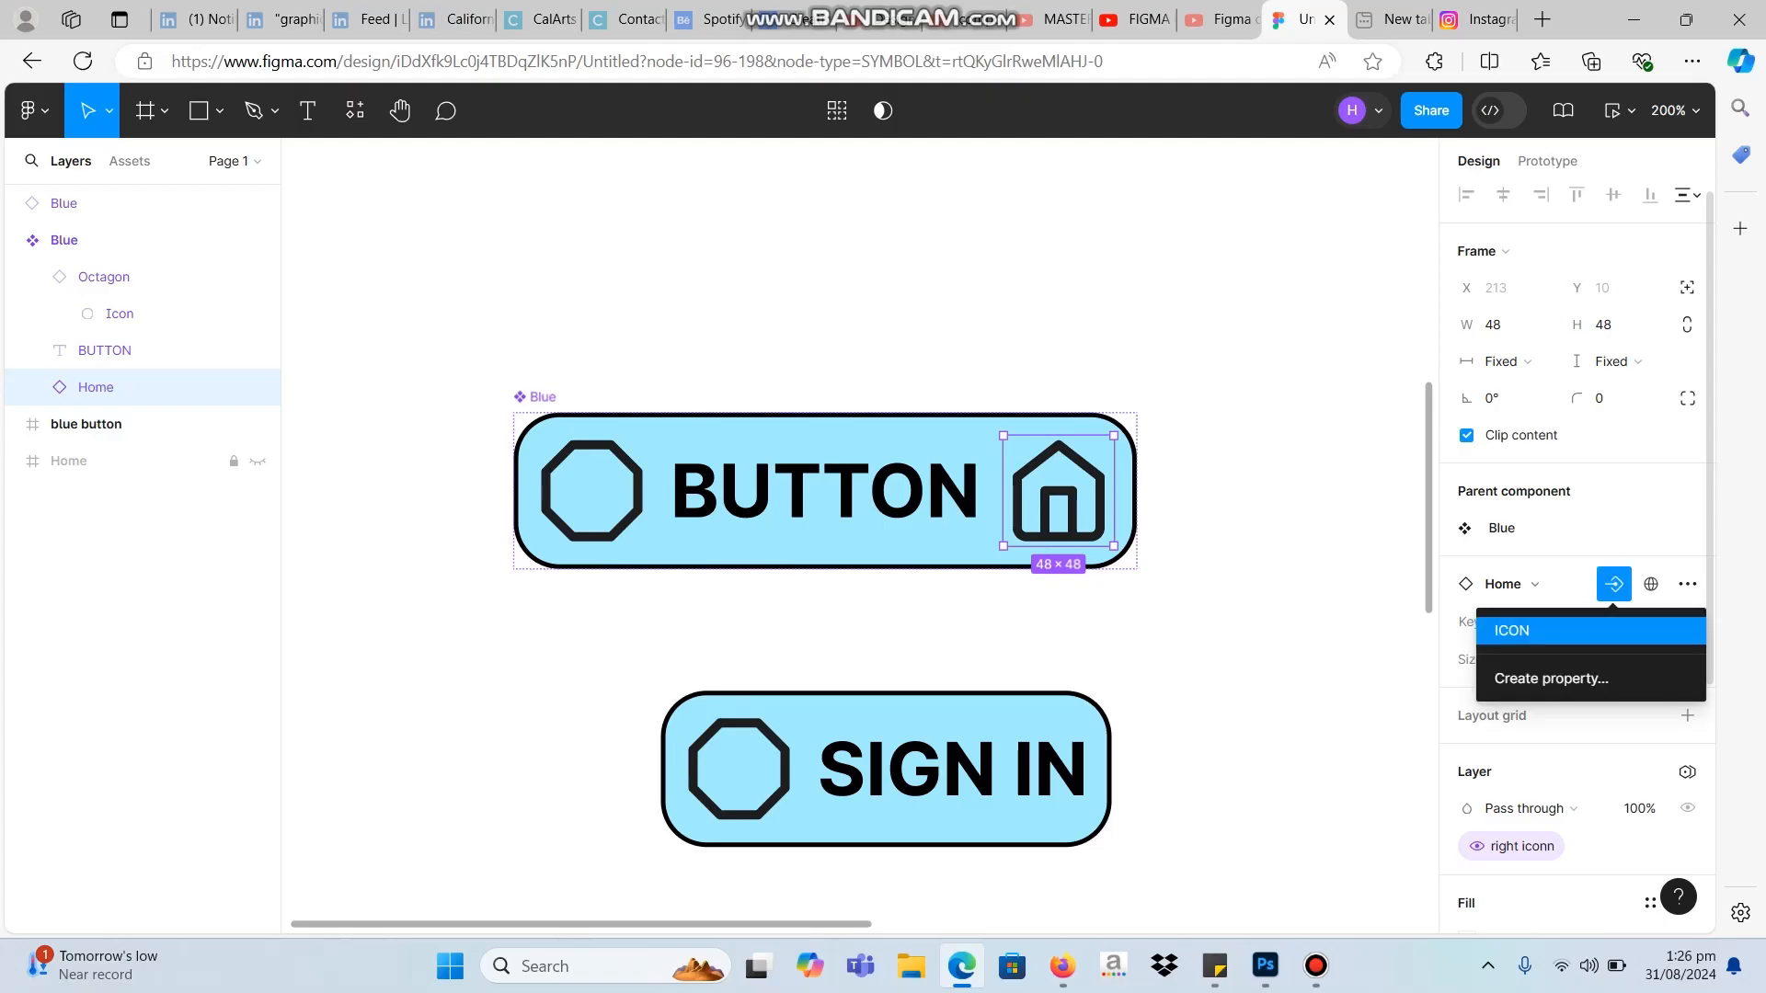
left_click(1526, 630)
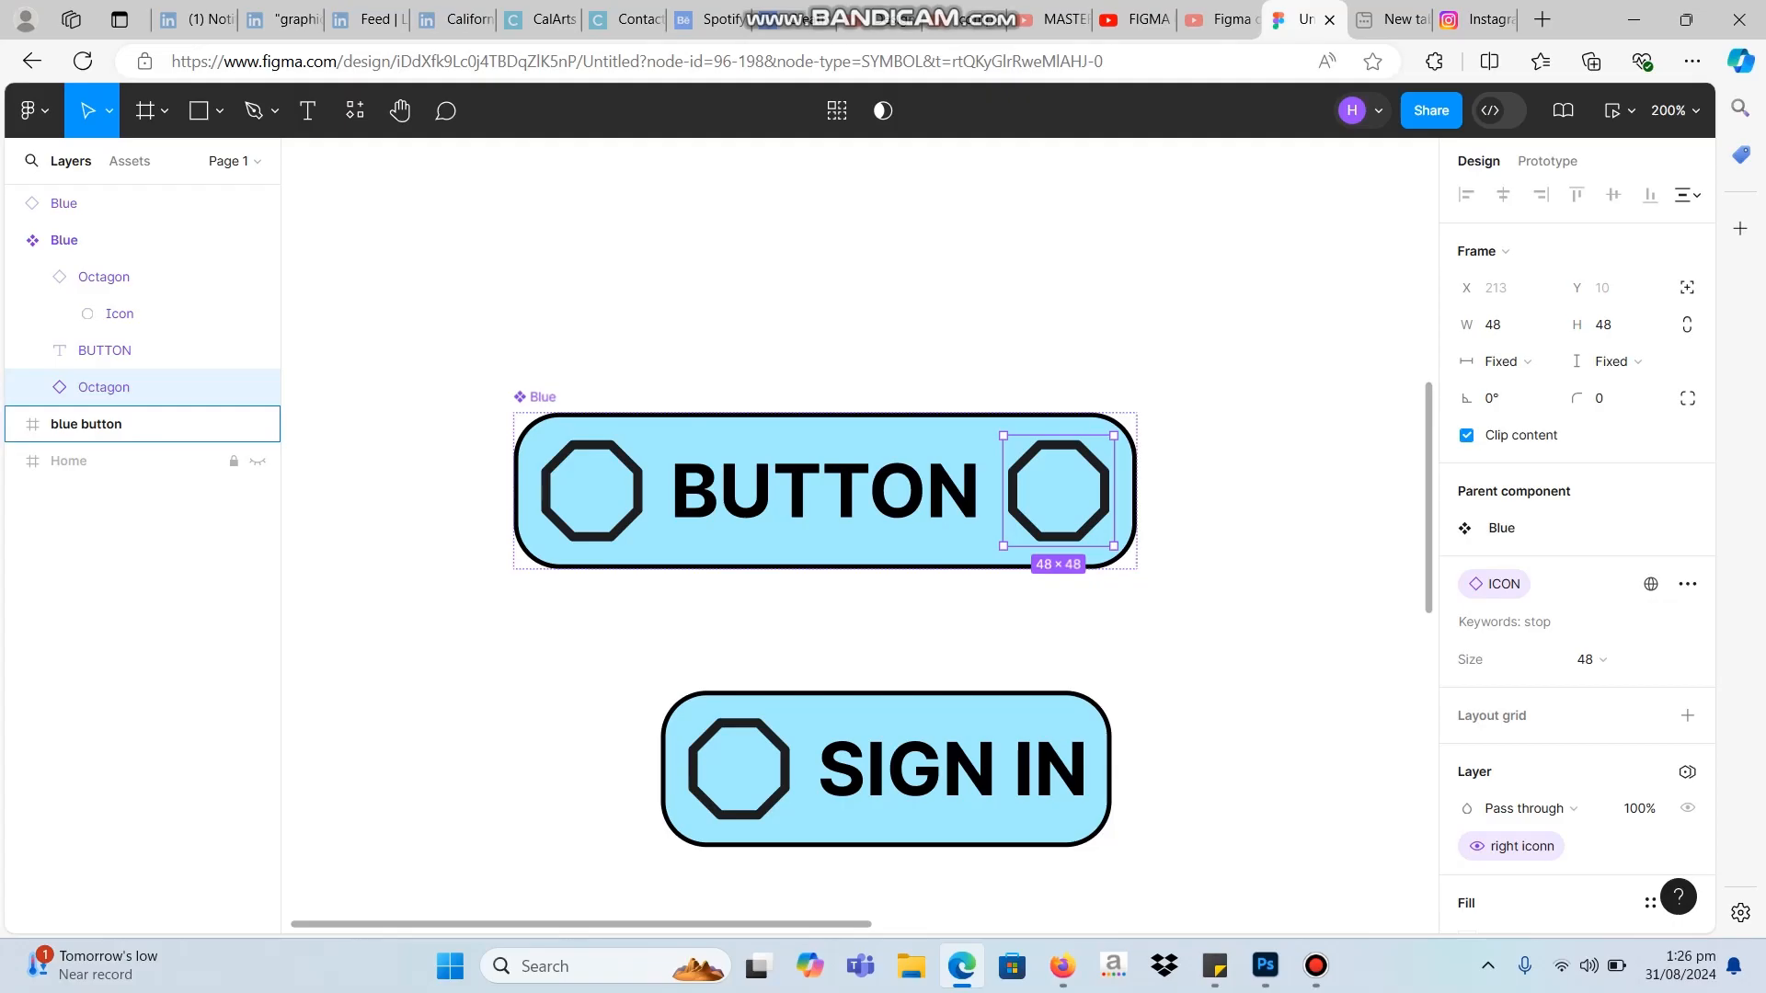
On the SIGN IN instance, turn on right iconn and swap its ICON property to Phone.
left_click(993, 777)
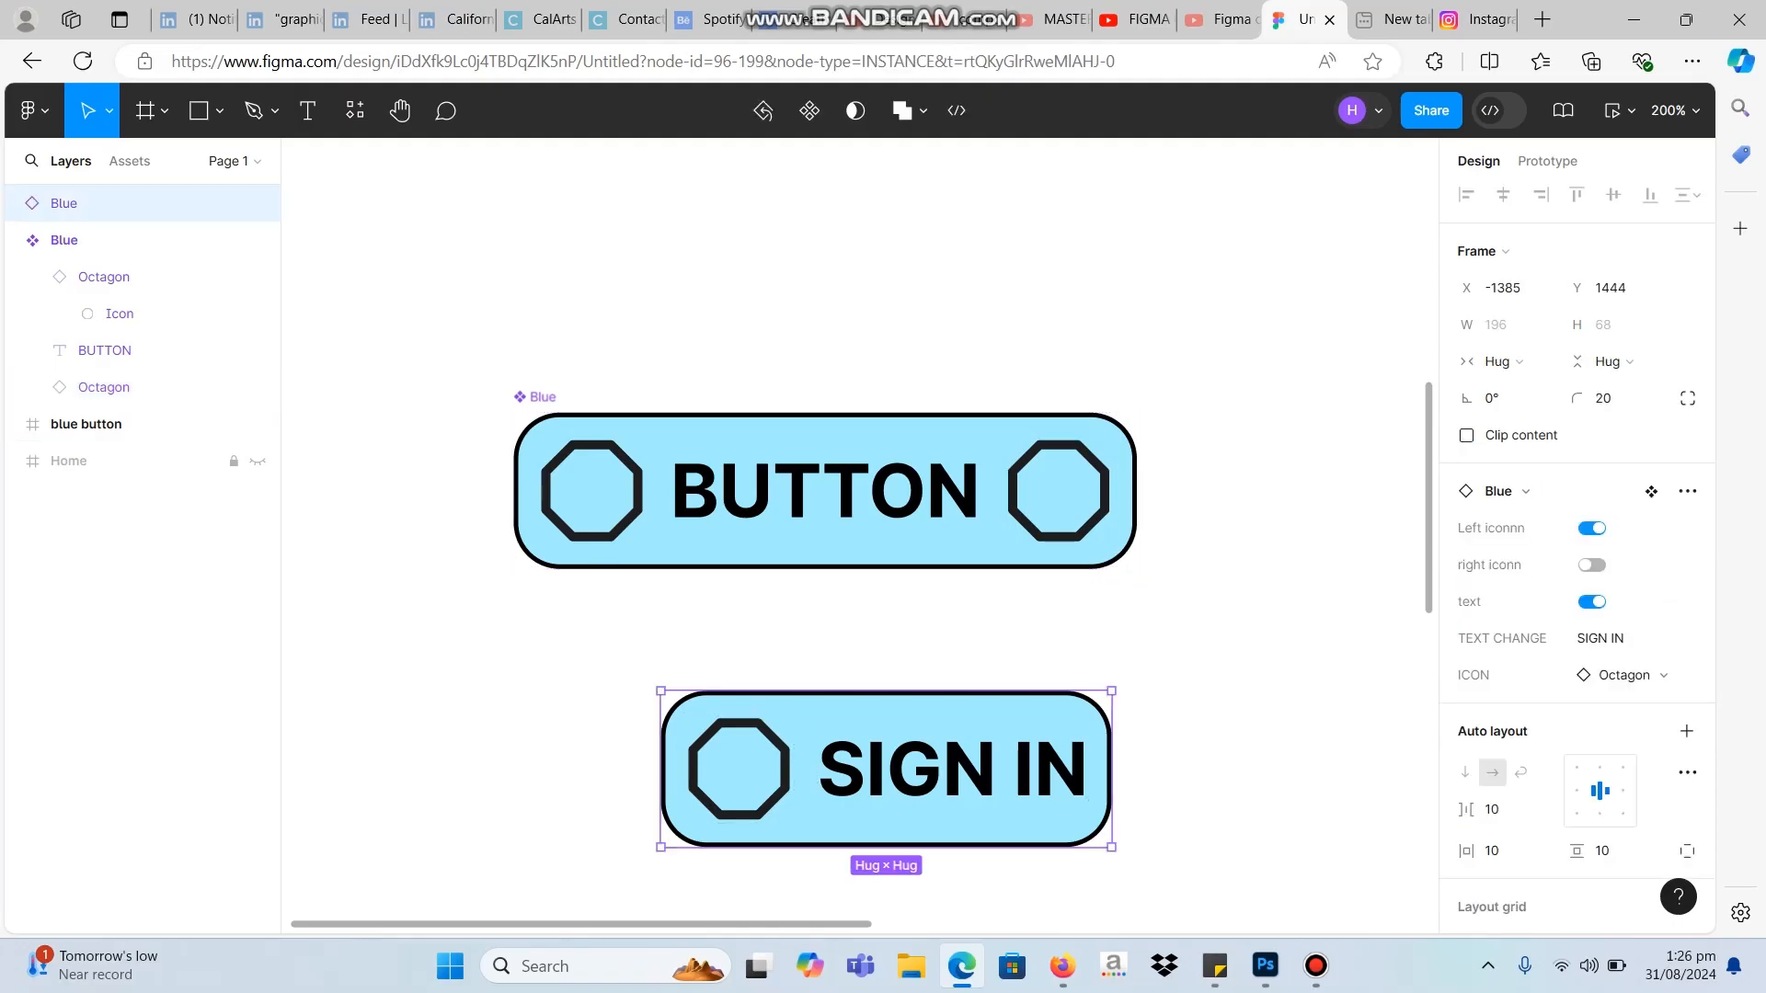
left_click(1592, 564)
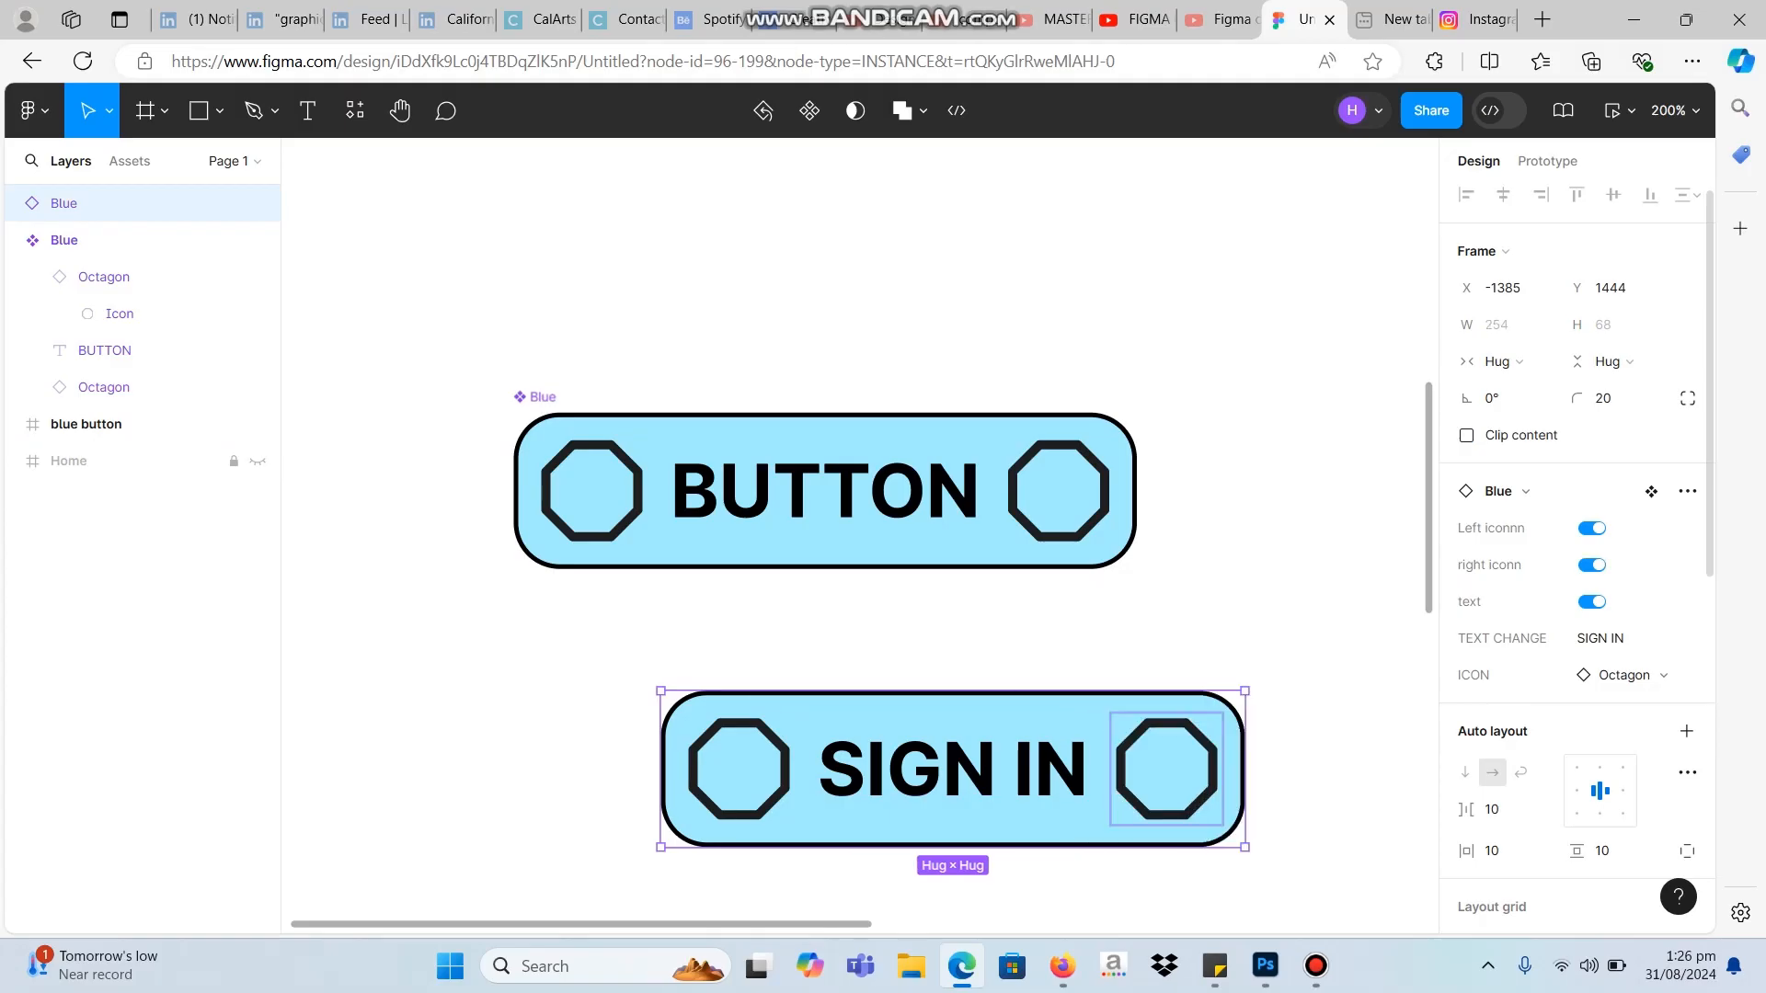
left_click(1633, 675)
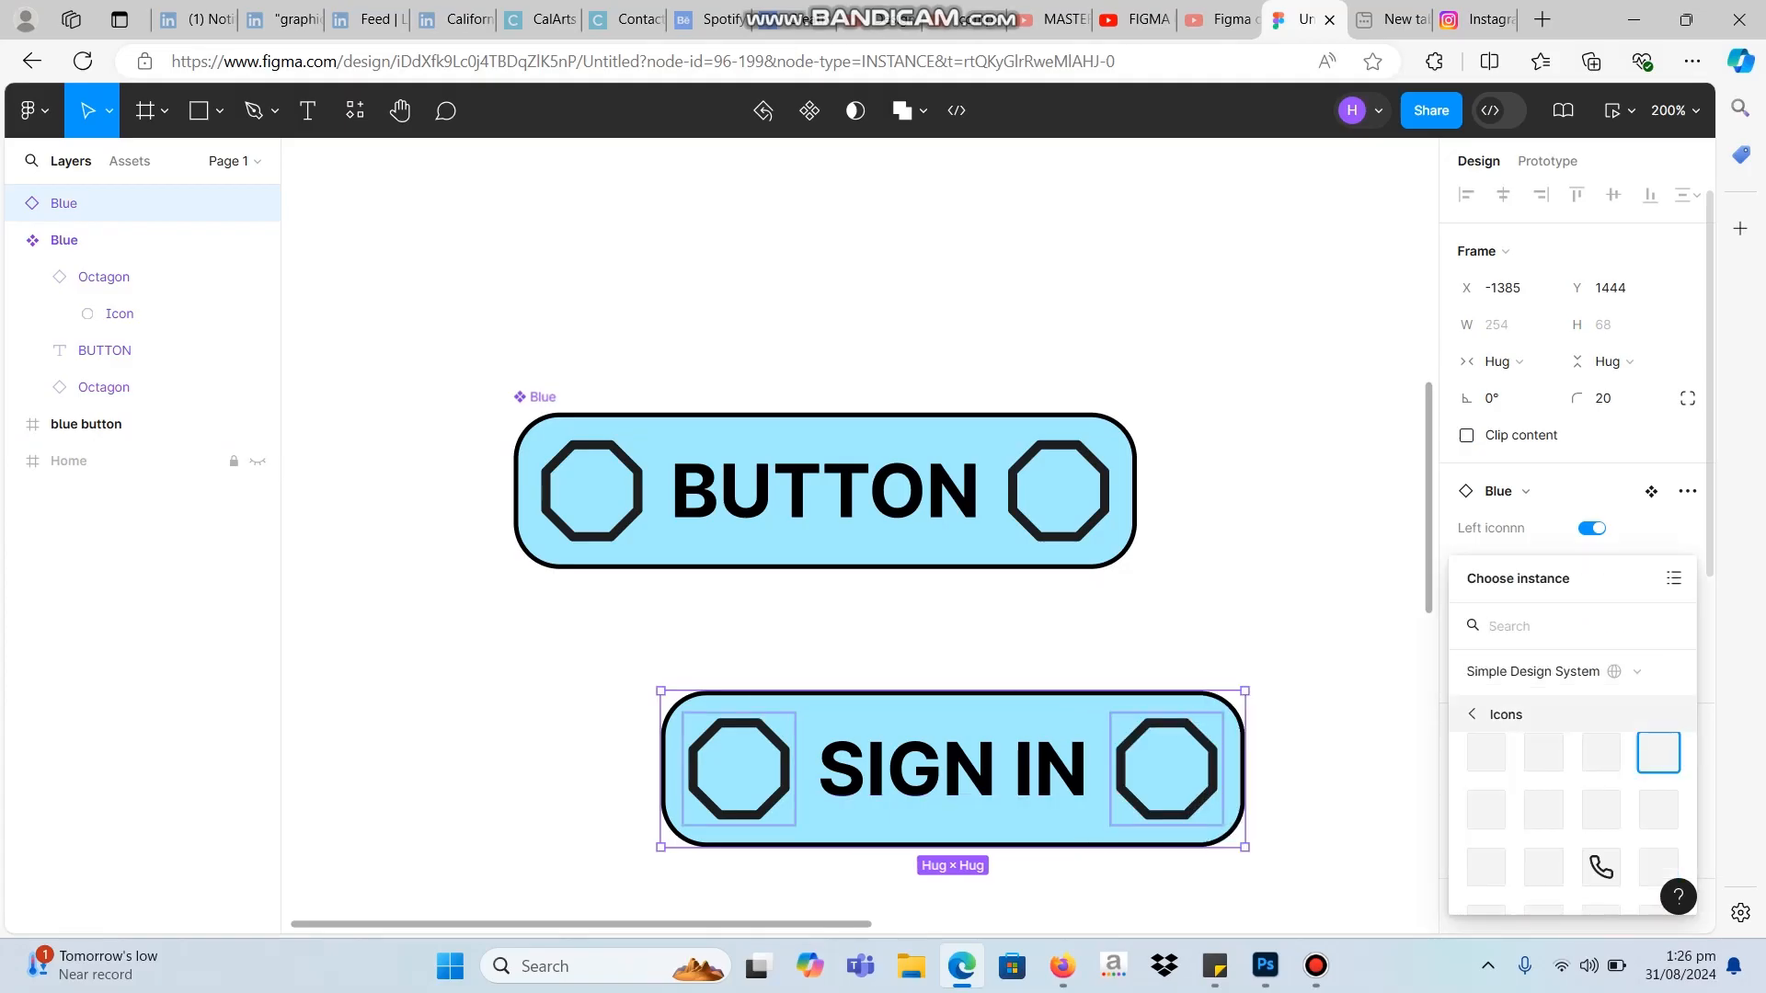
left_click(1601, 867)
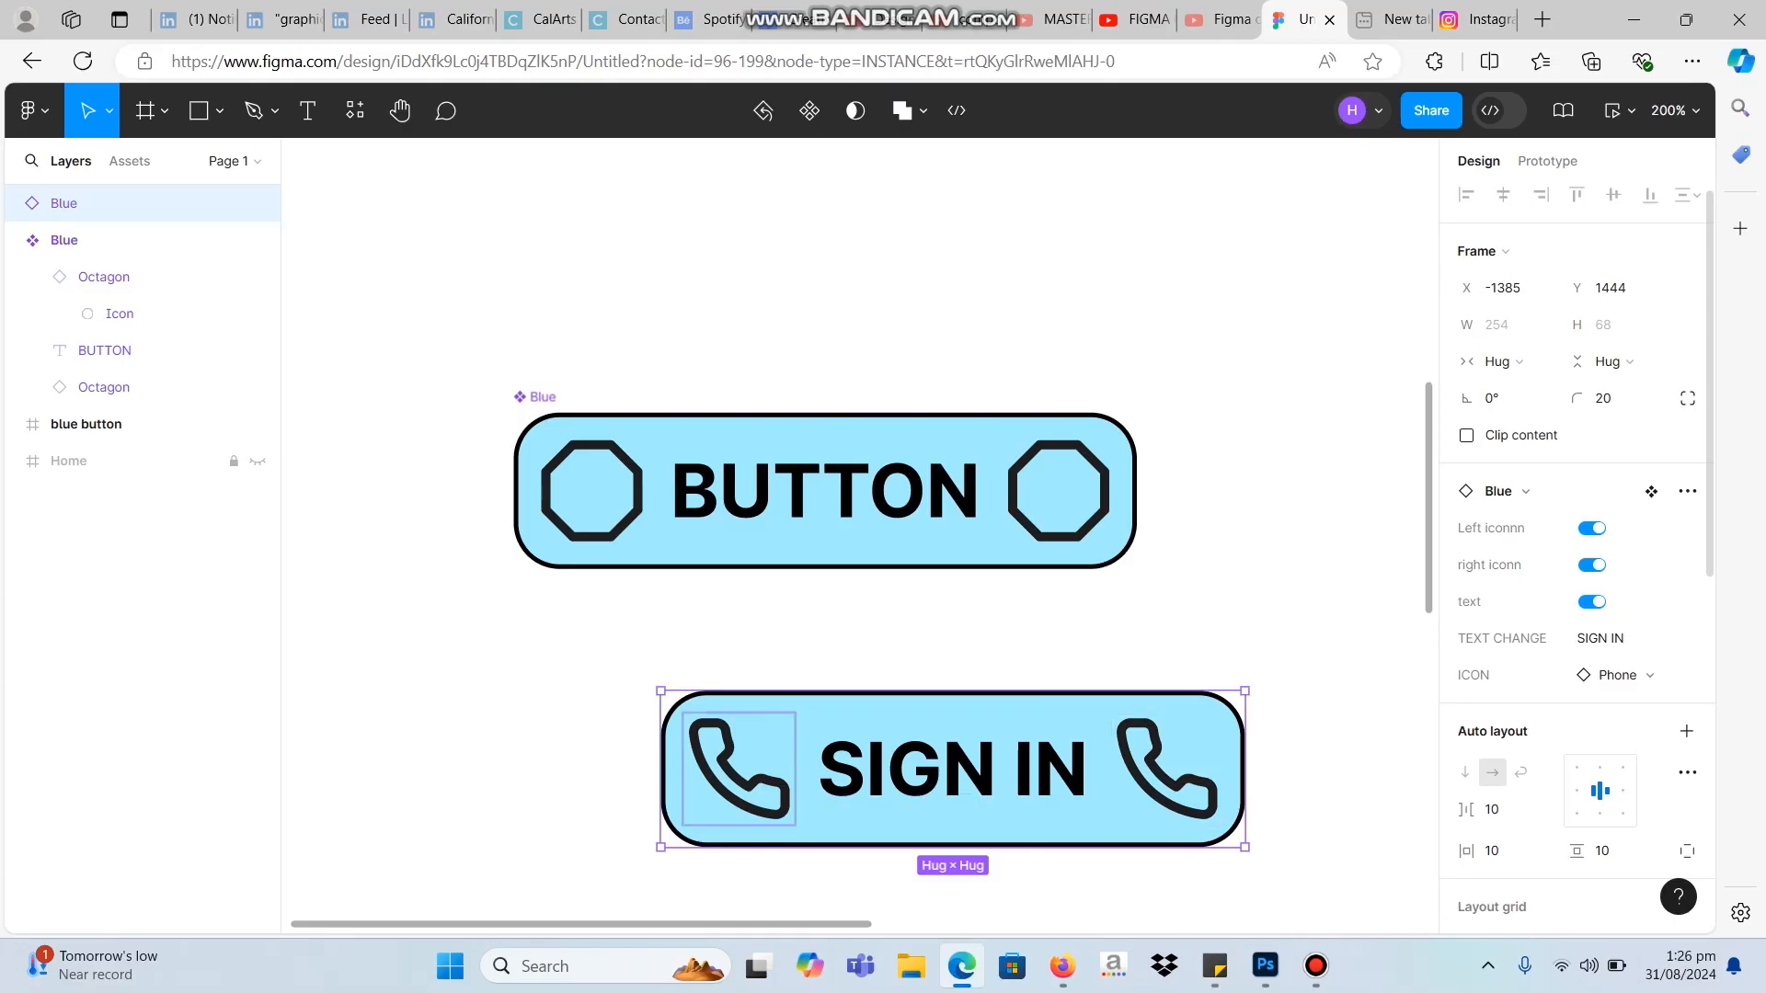
Turn off right iconn on the SIGN IN instance and swap its ICON property to Save.
left_click(1593, 565)
left_click(1619, 675)
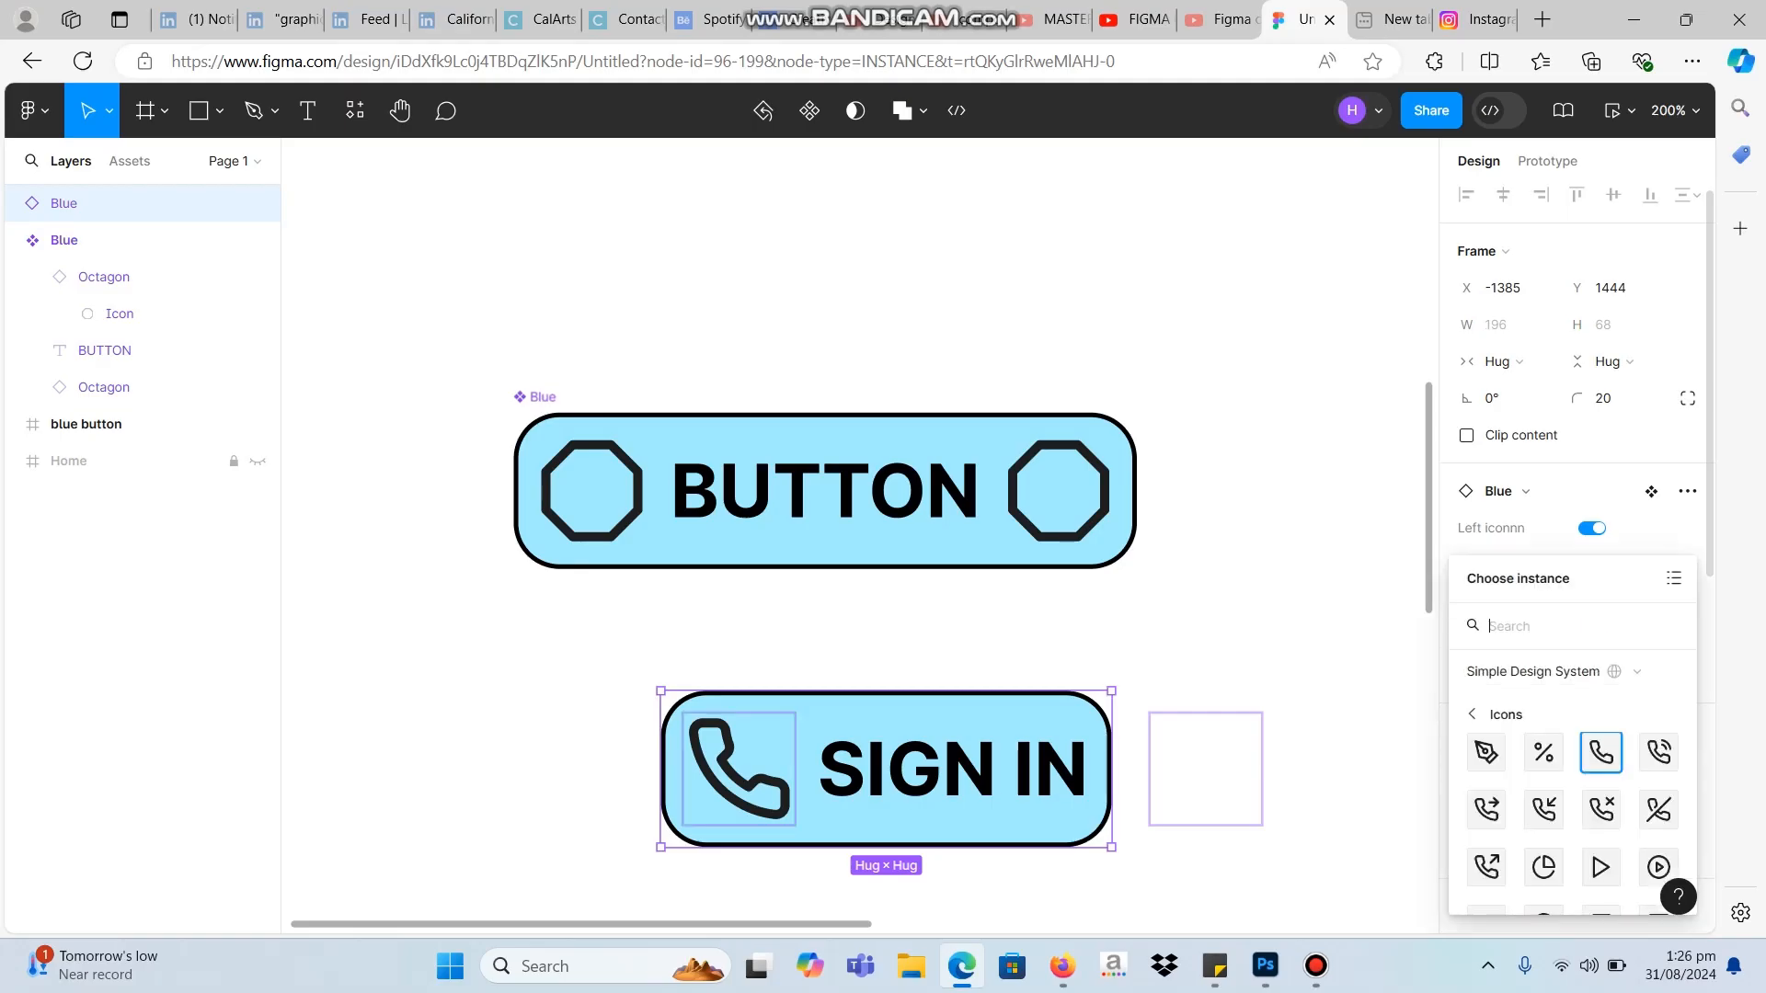
scroll(1601, 866, "down", 5)
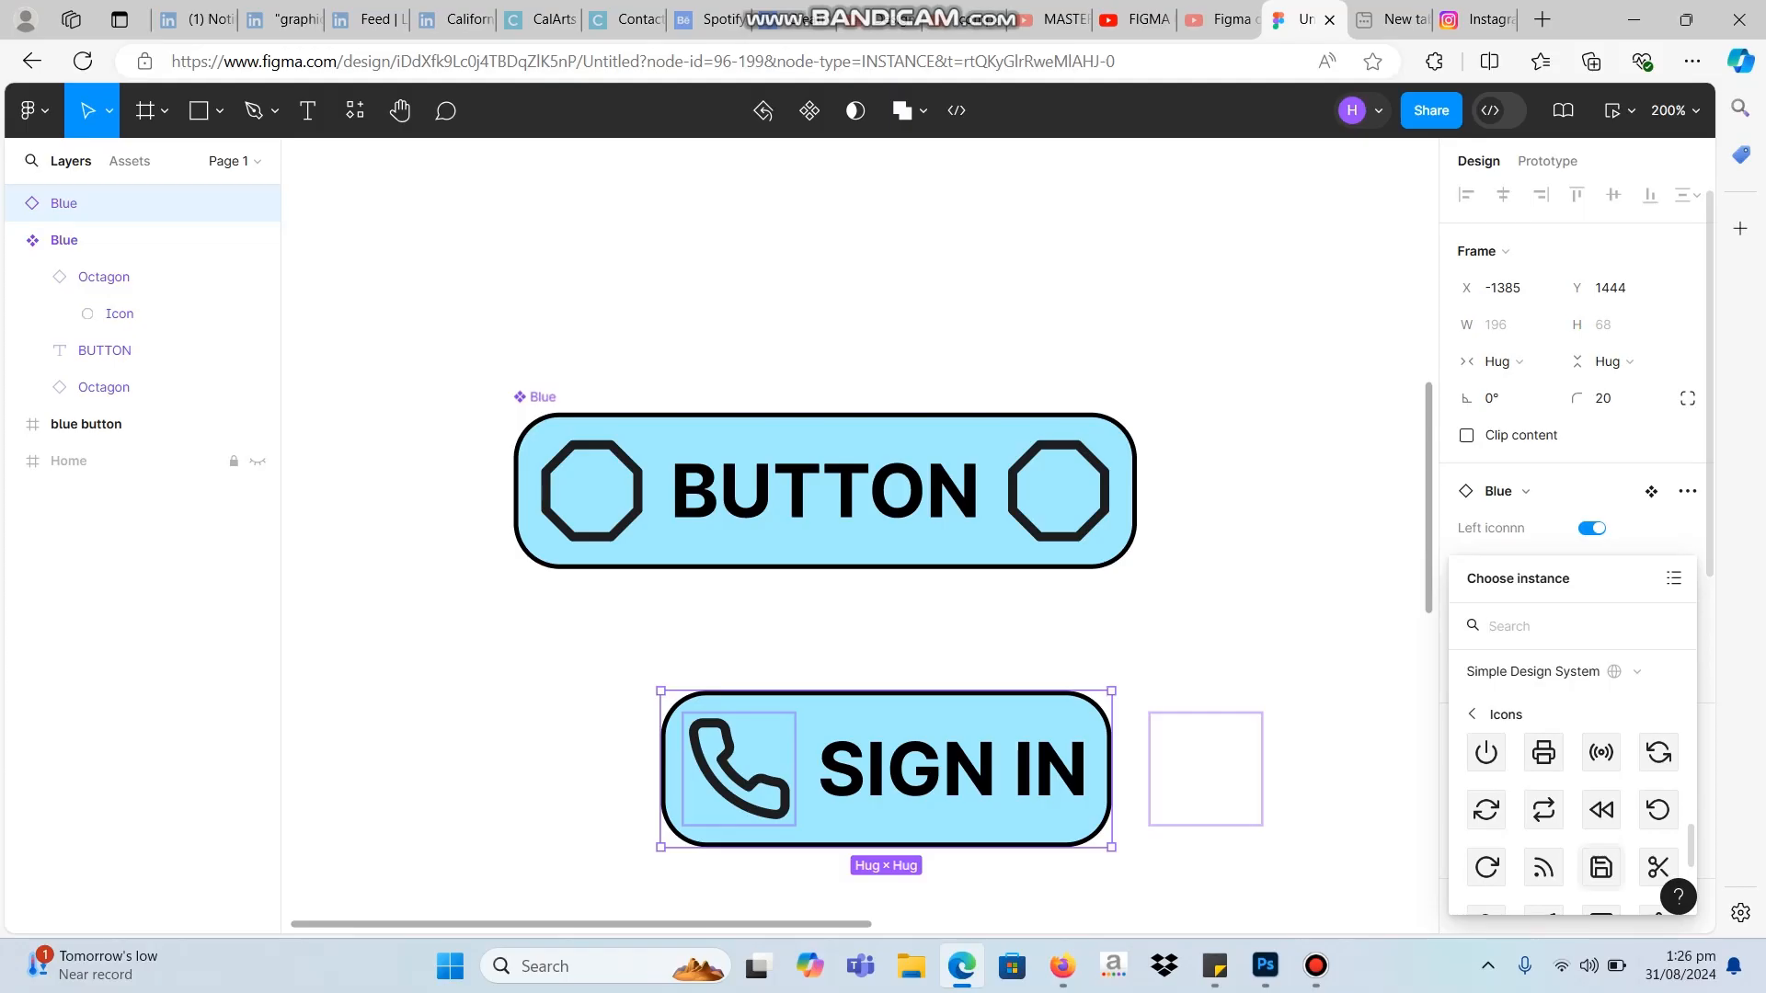
left_click(1601, 867)
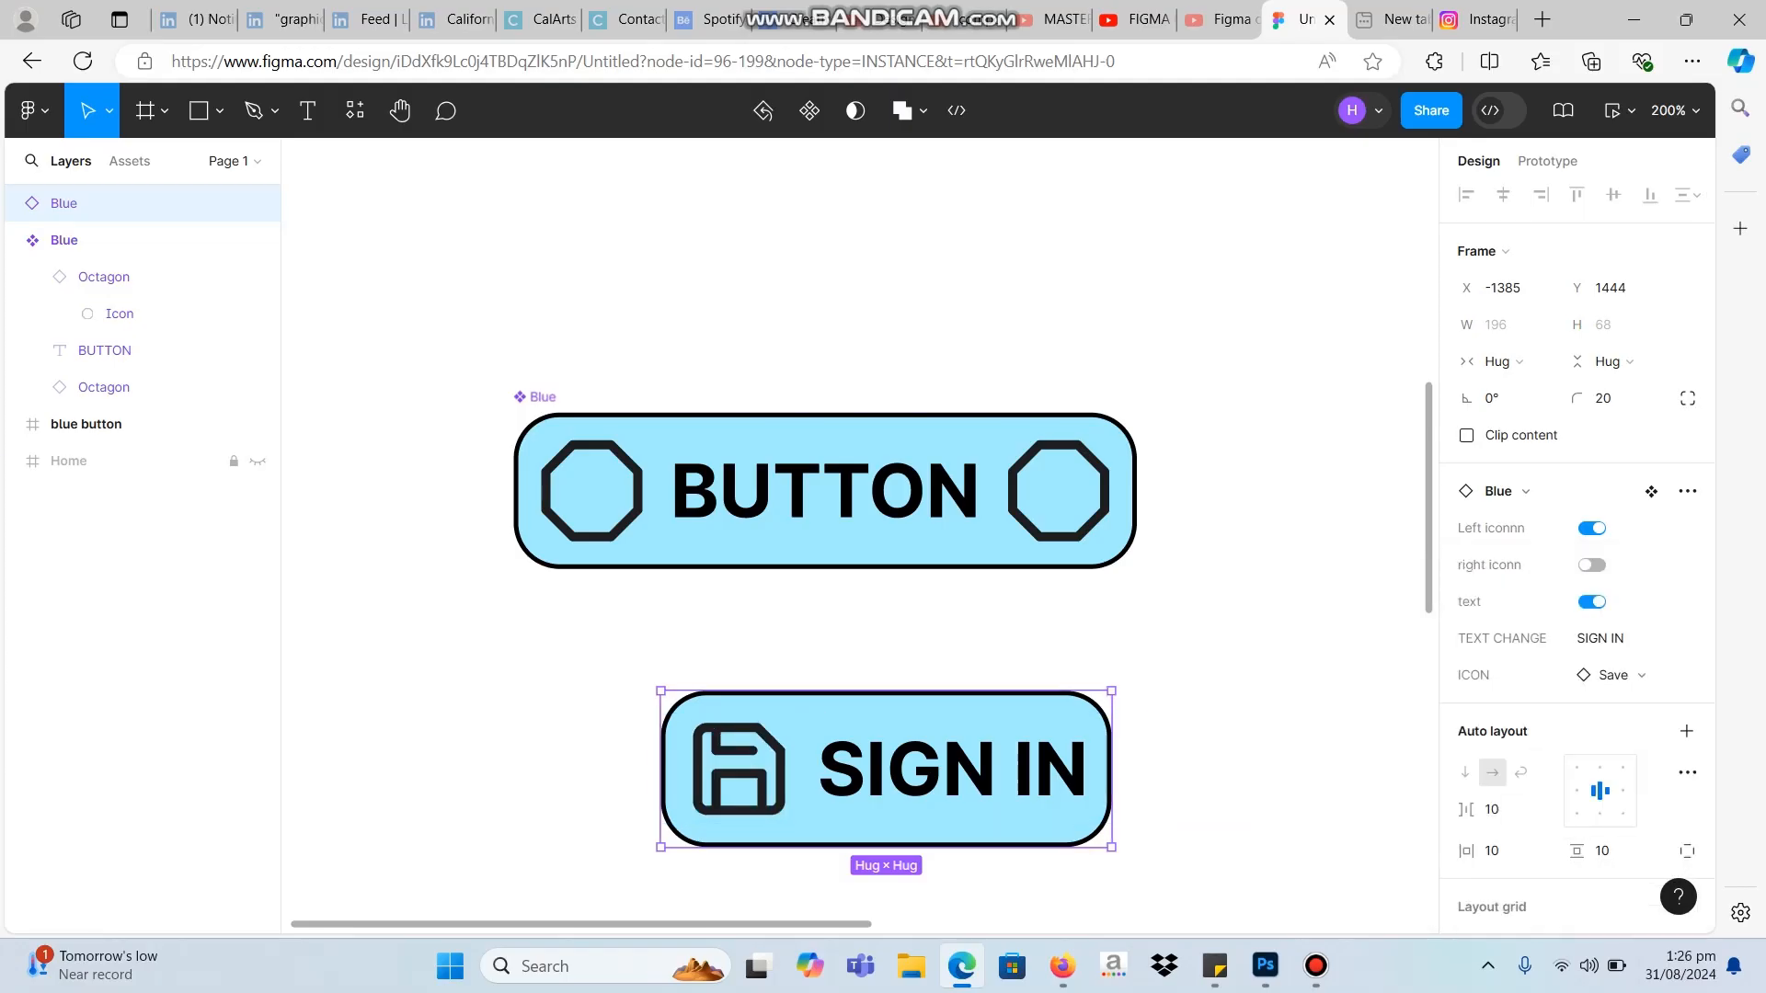
Move the SIGN IN instance above and to the right of the main Blue component, and add a variant to that component.
left_click_drag(886, 768, 1169, 275)
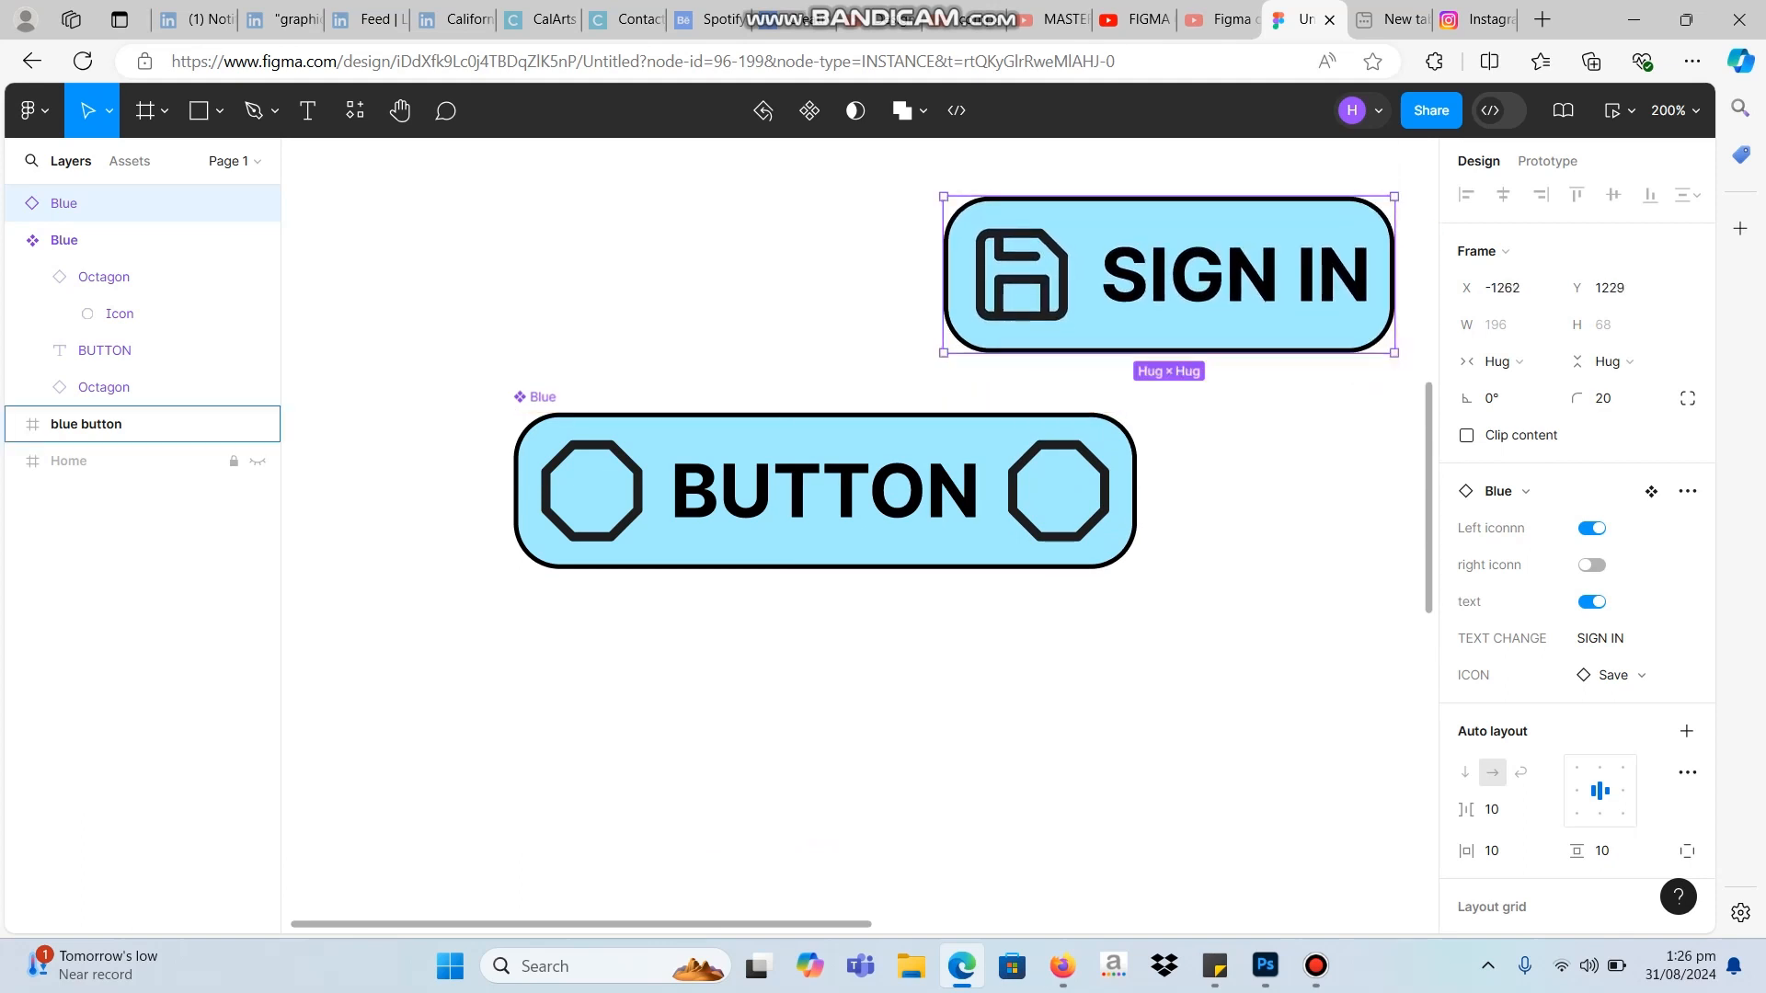
left_click(828, 496)
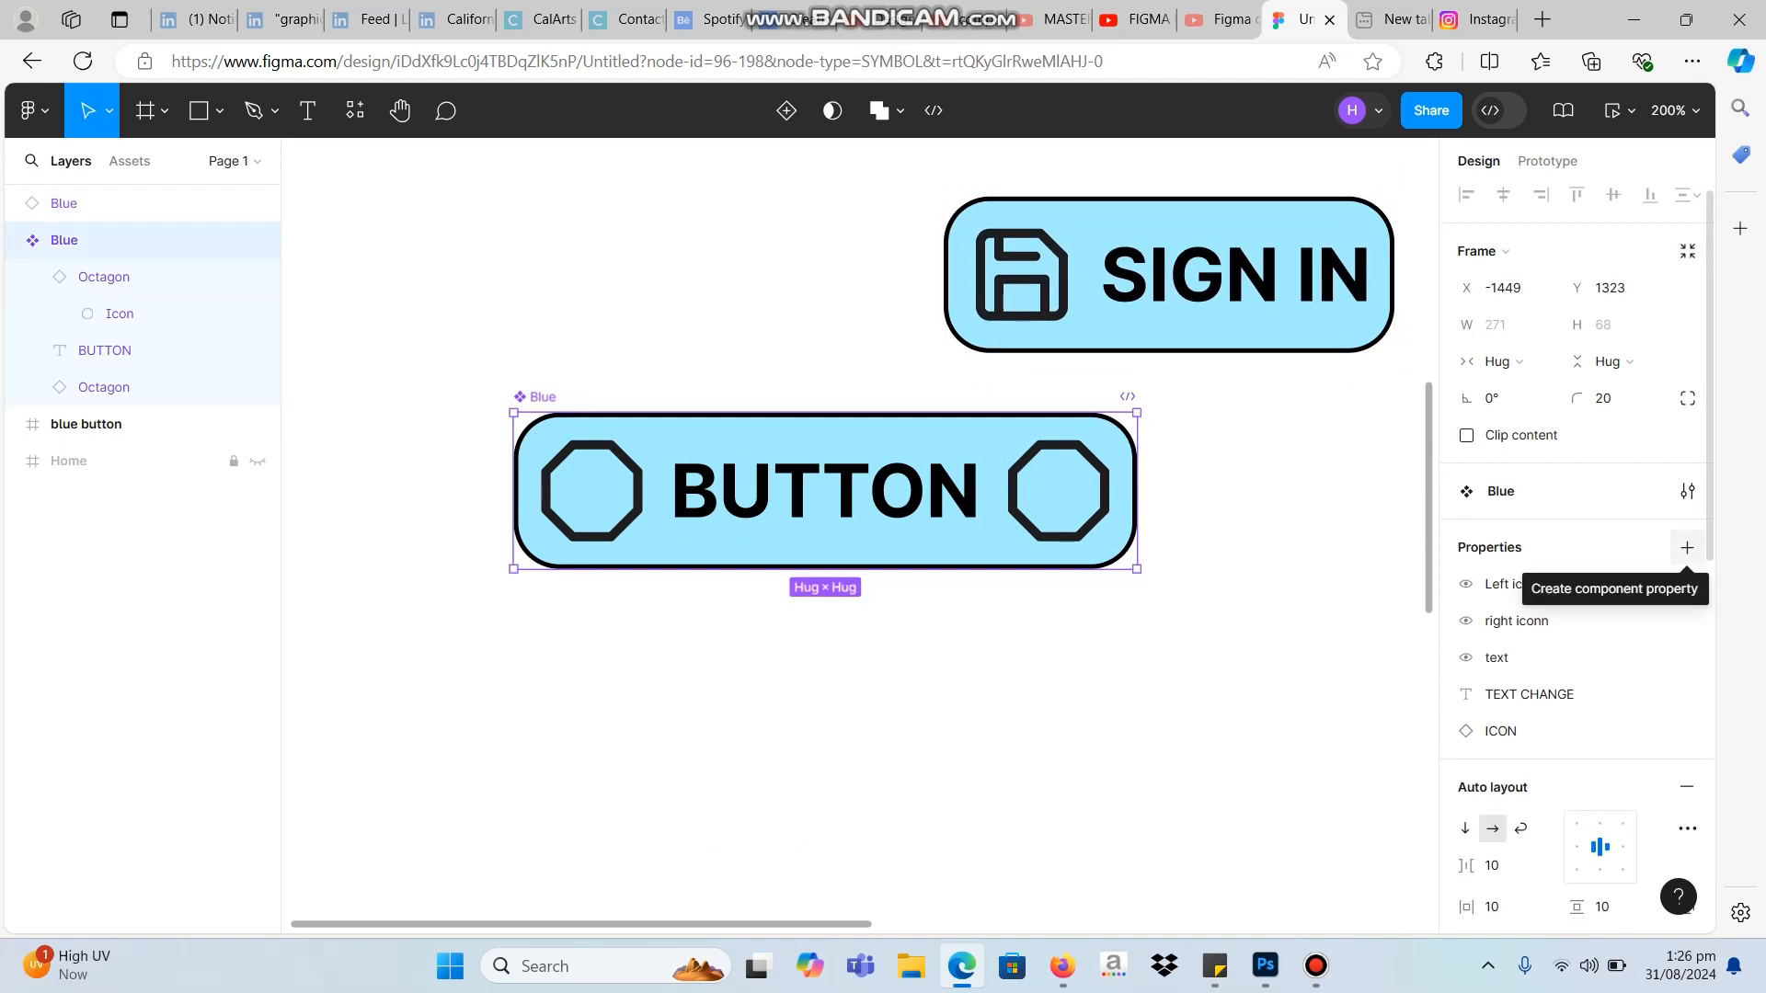
left_click(1687, 547)
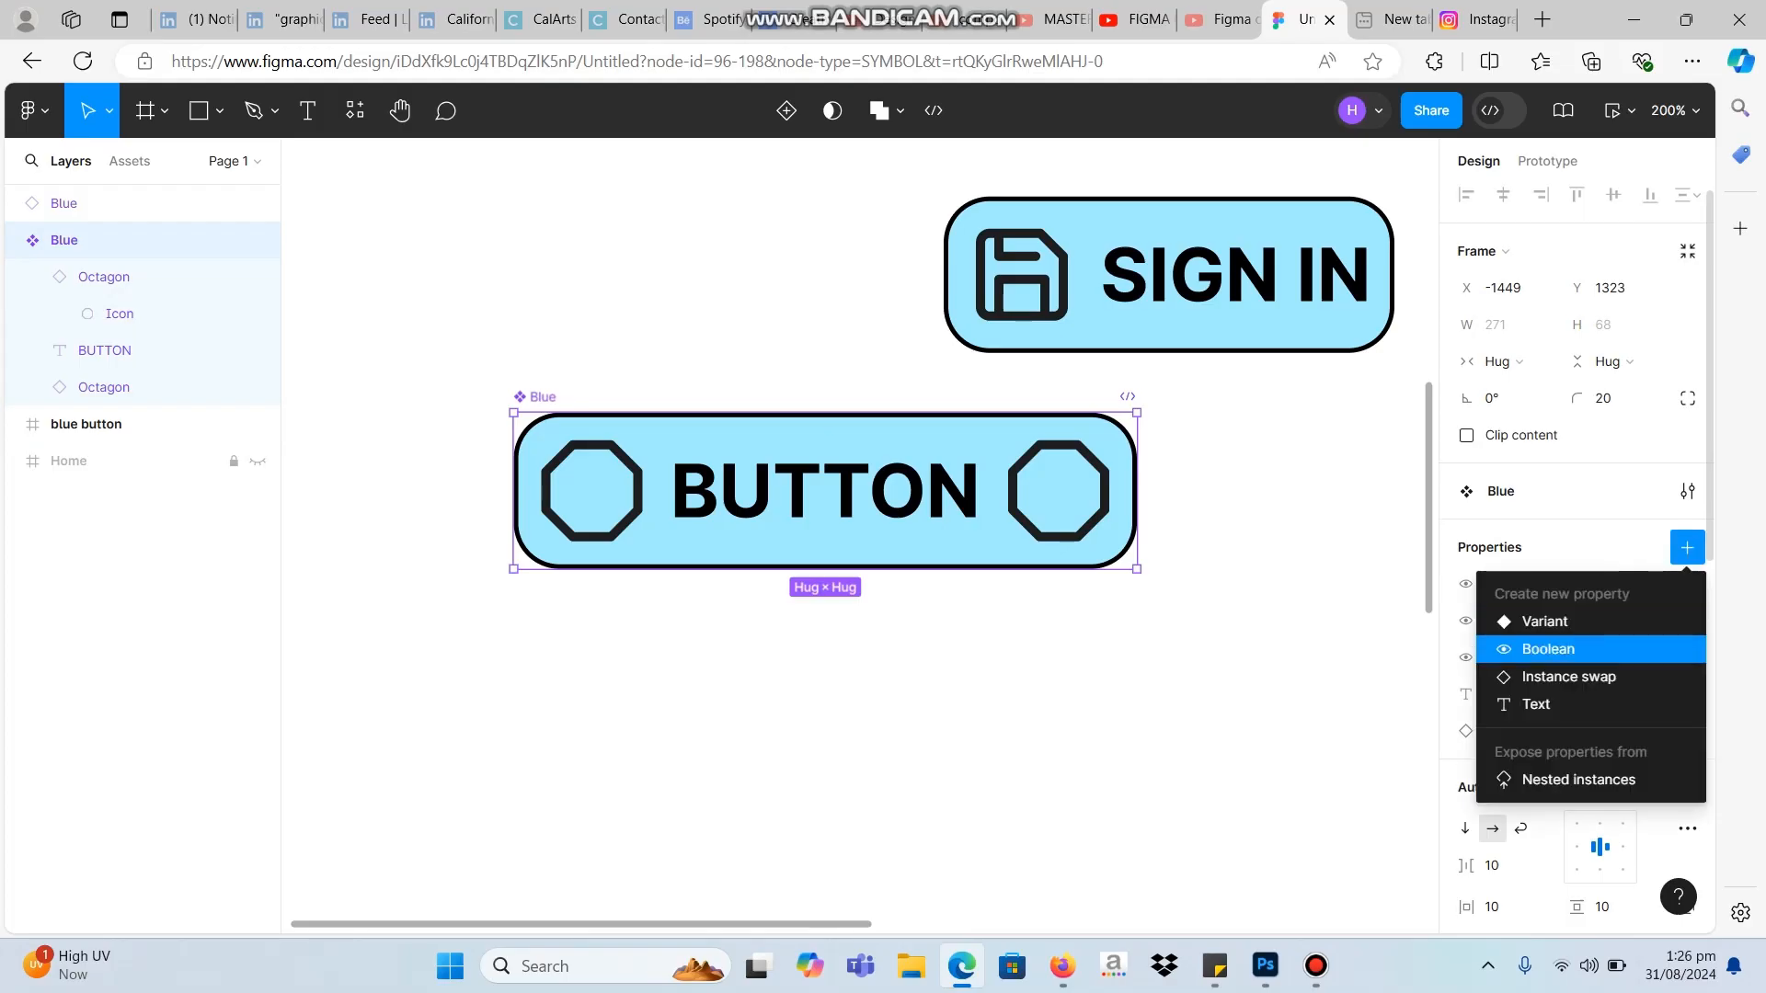
left_click(825, 424)
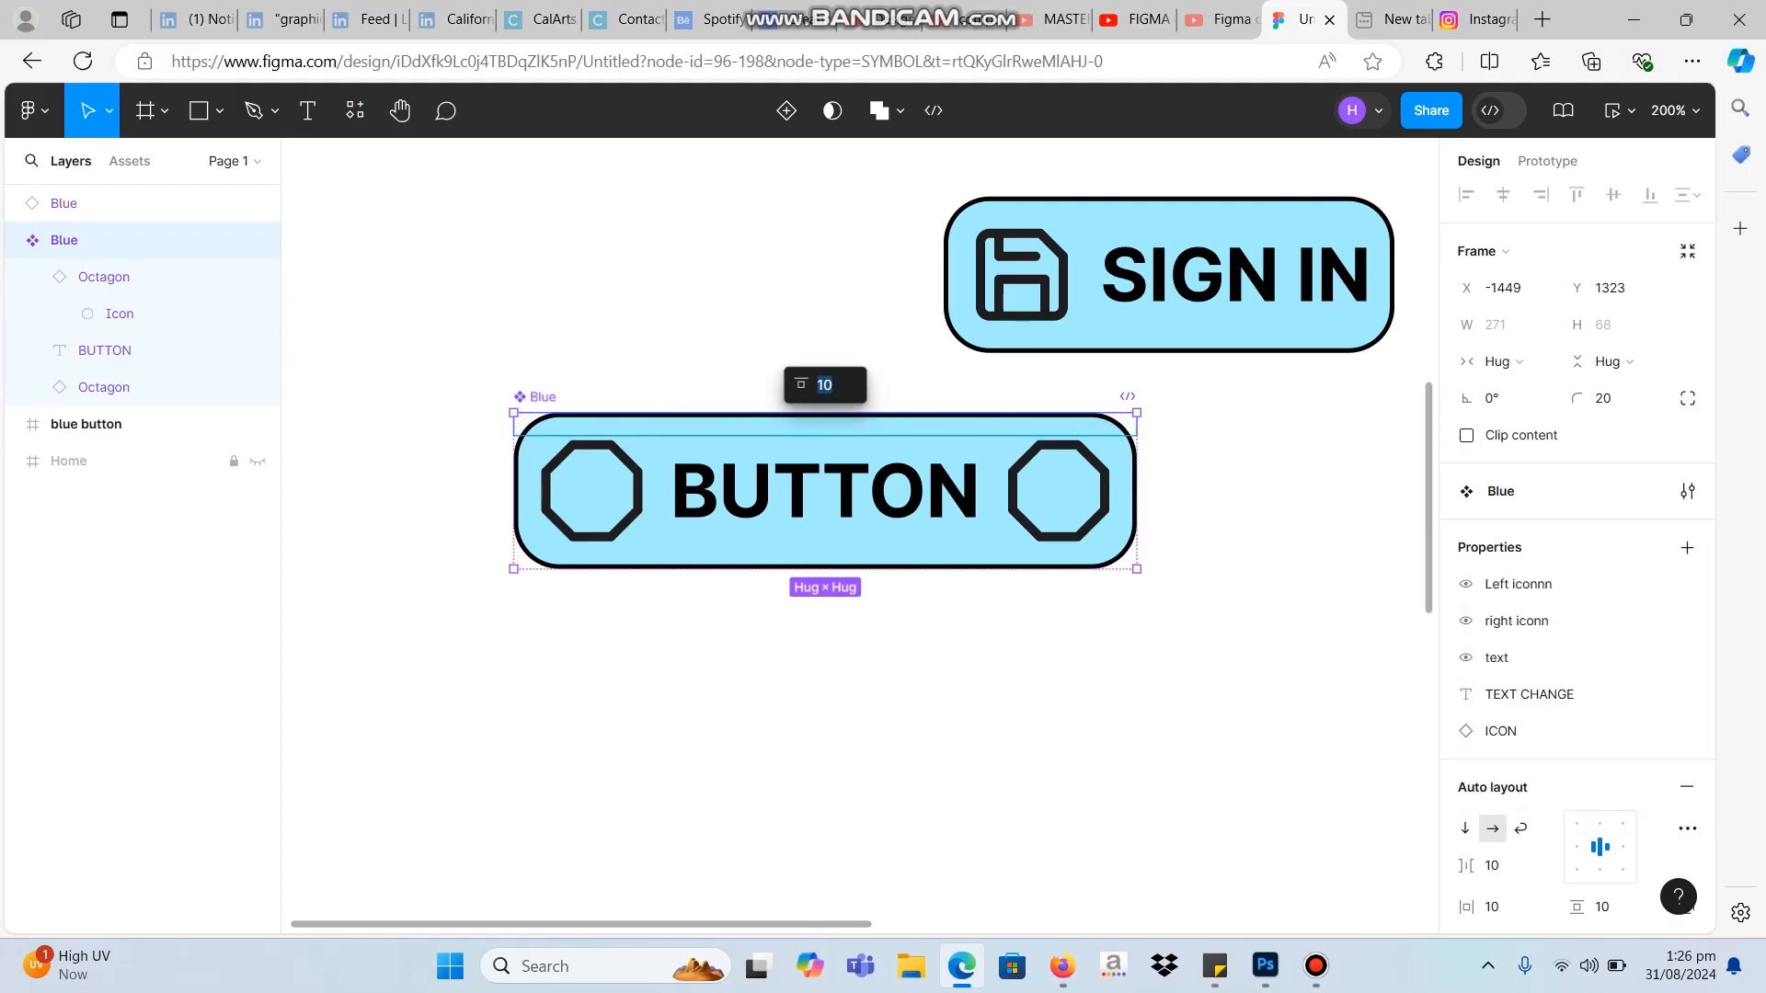
left_click(786, 111)
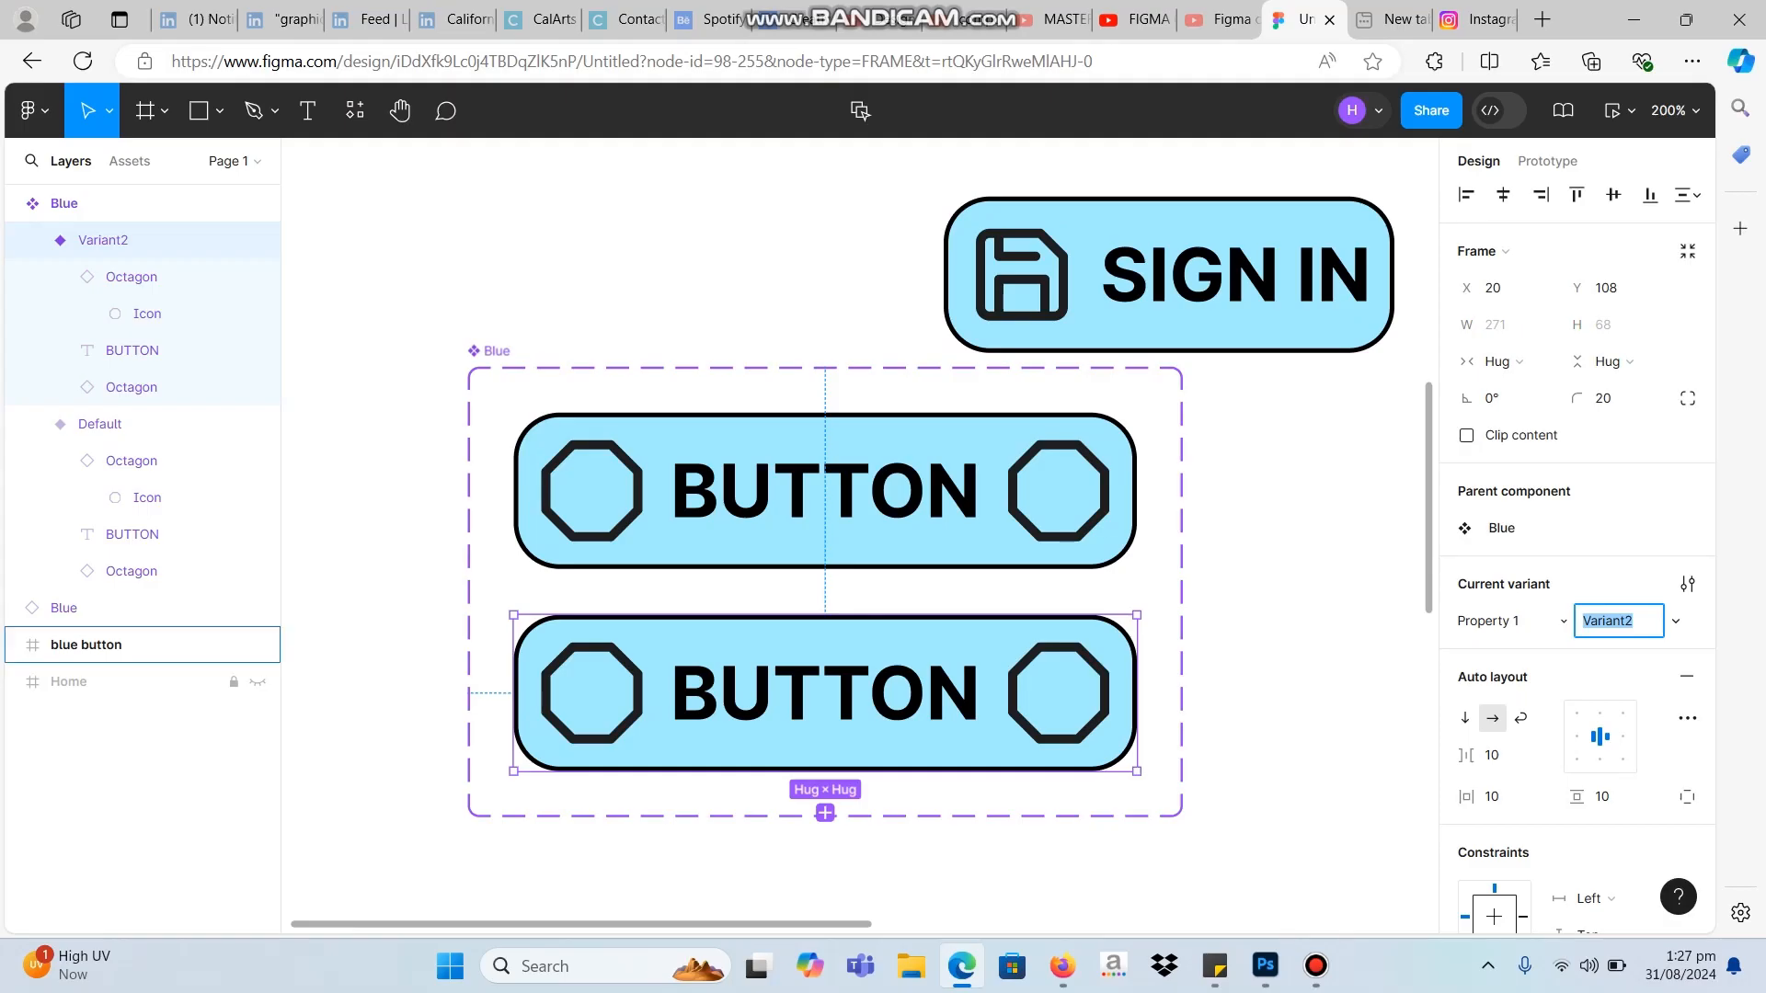
Rename the Blue component's variant property to state, keeping Default as the upper variant's value.
left_click(809, 429)
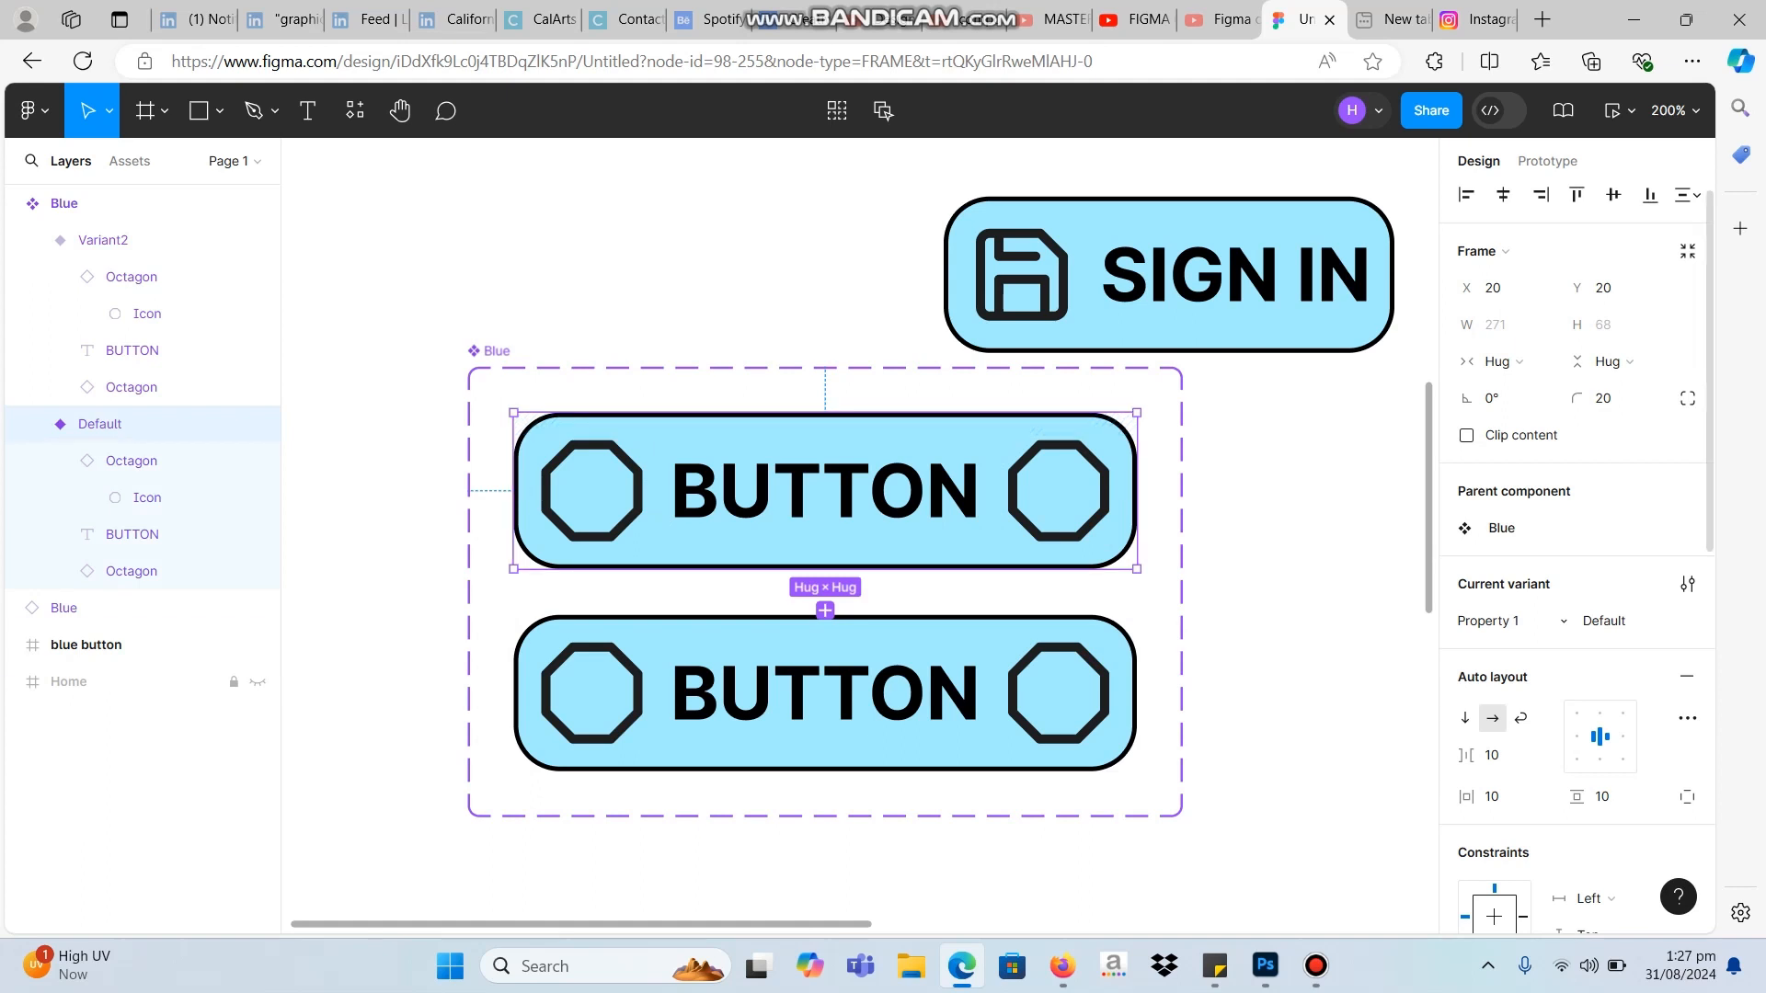
left_click(1488, 621)
key("BackSpace")
type("state")
key("Return")
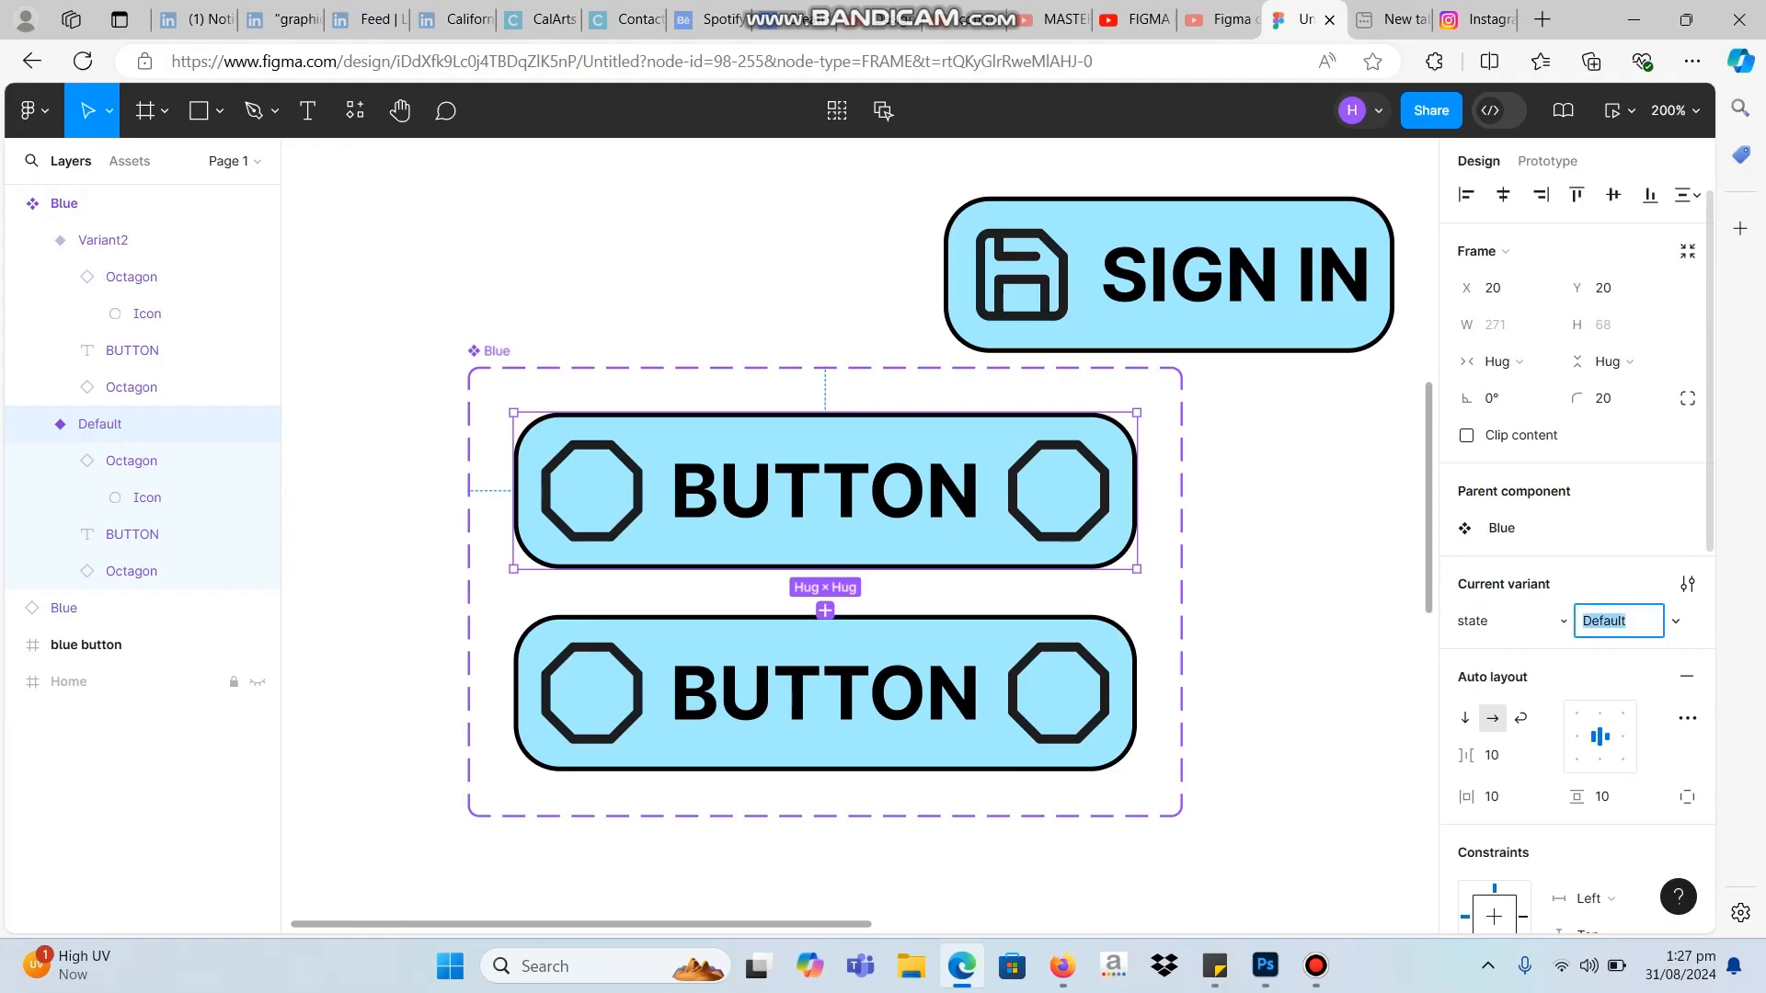
left_click(1605, 621)
left_click(1605, 621)
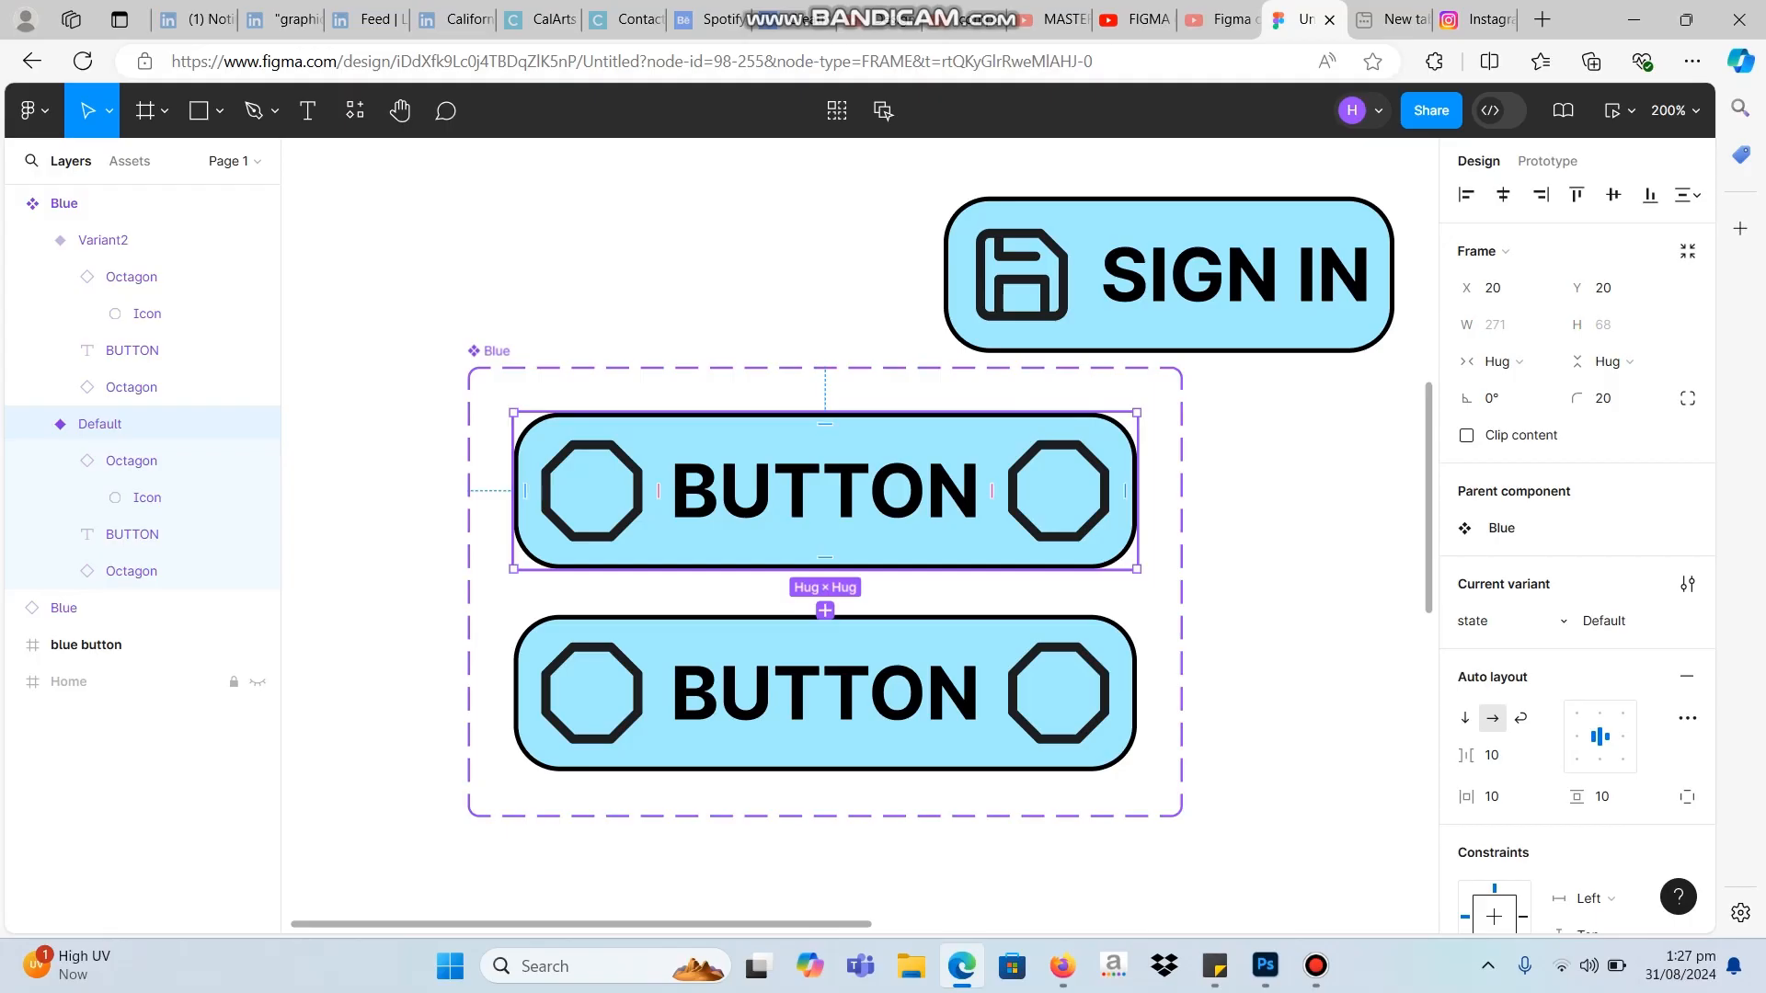
Set the lower variant's state value to hover.
left_click(865, 633)
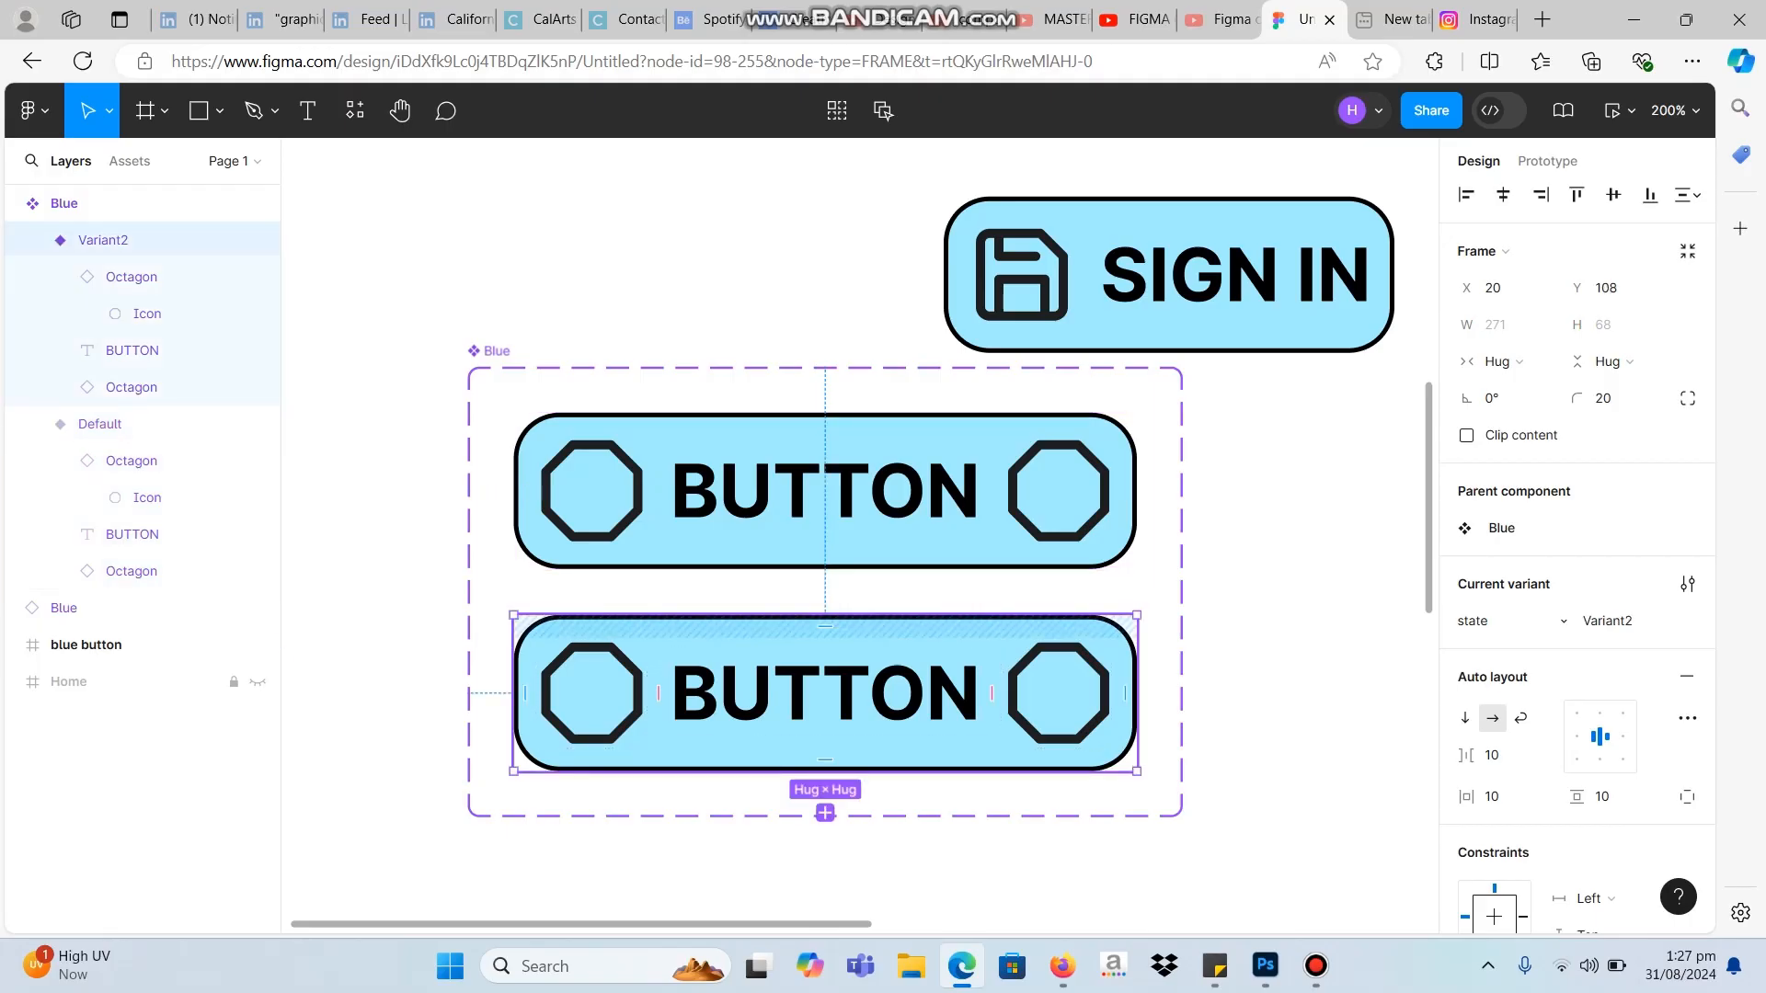
left_click(1607, 621)
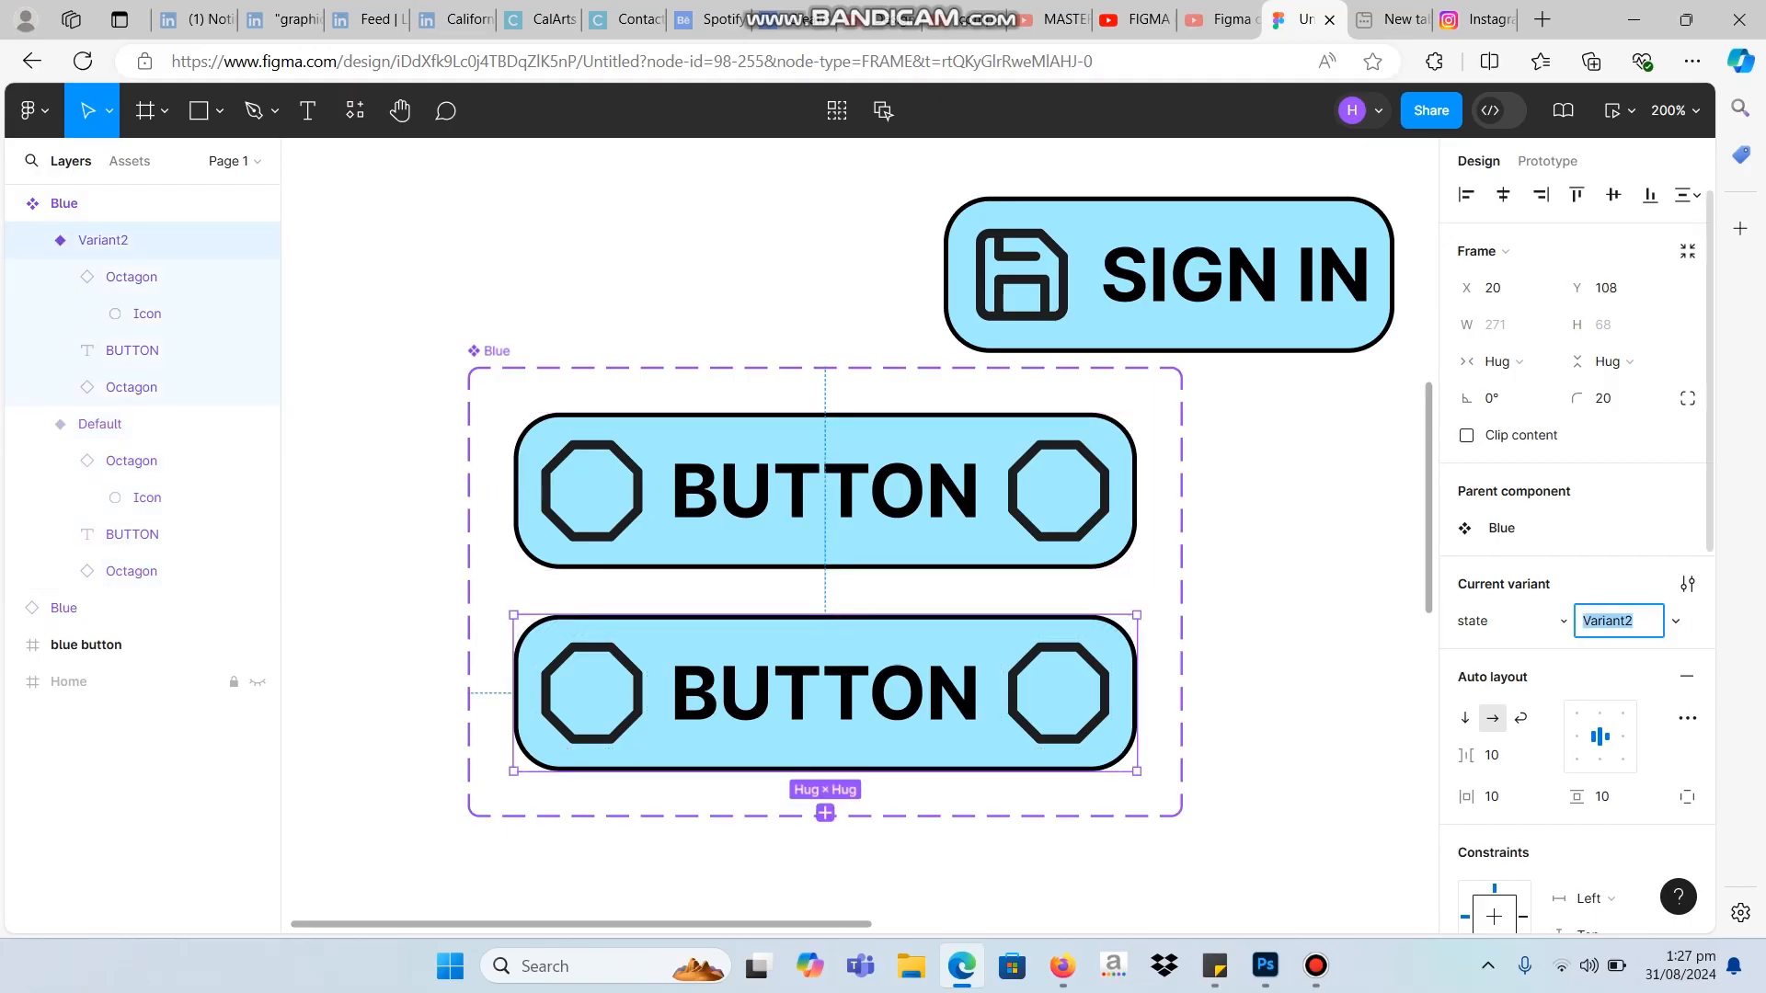
key("BackSpace")
type("hover")
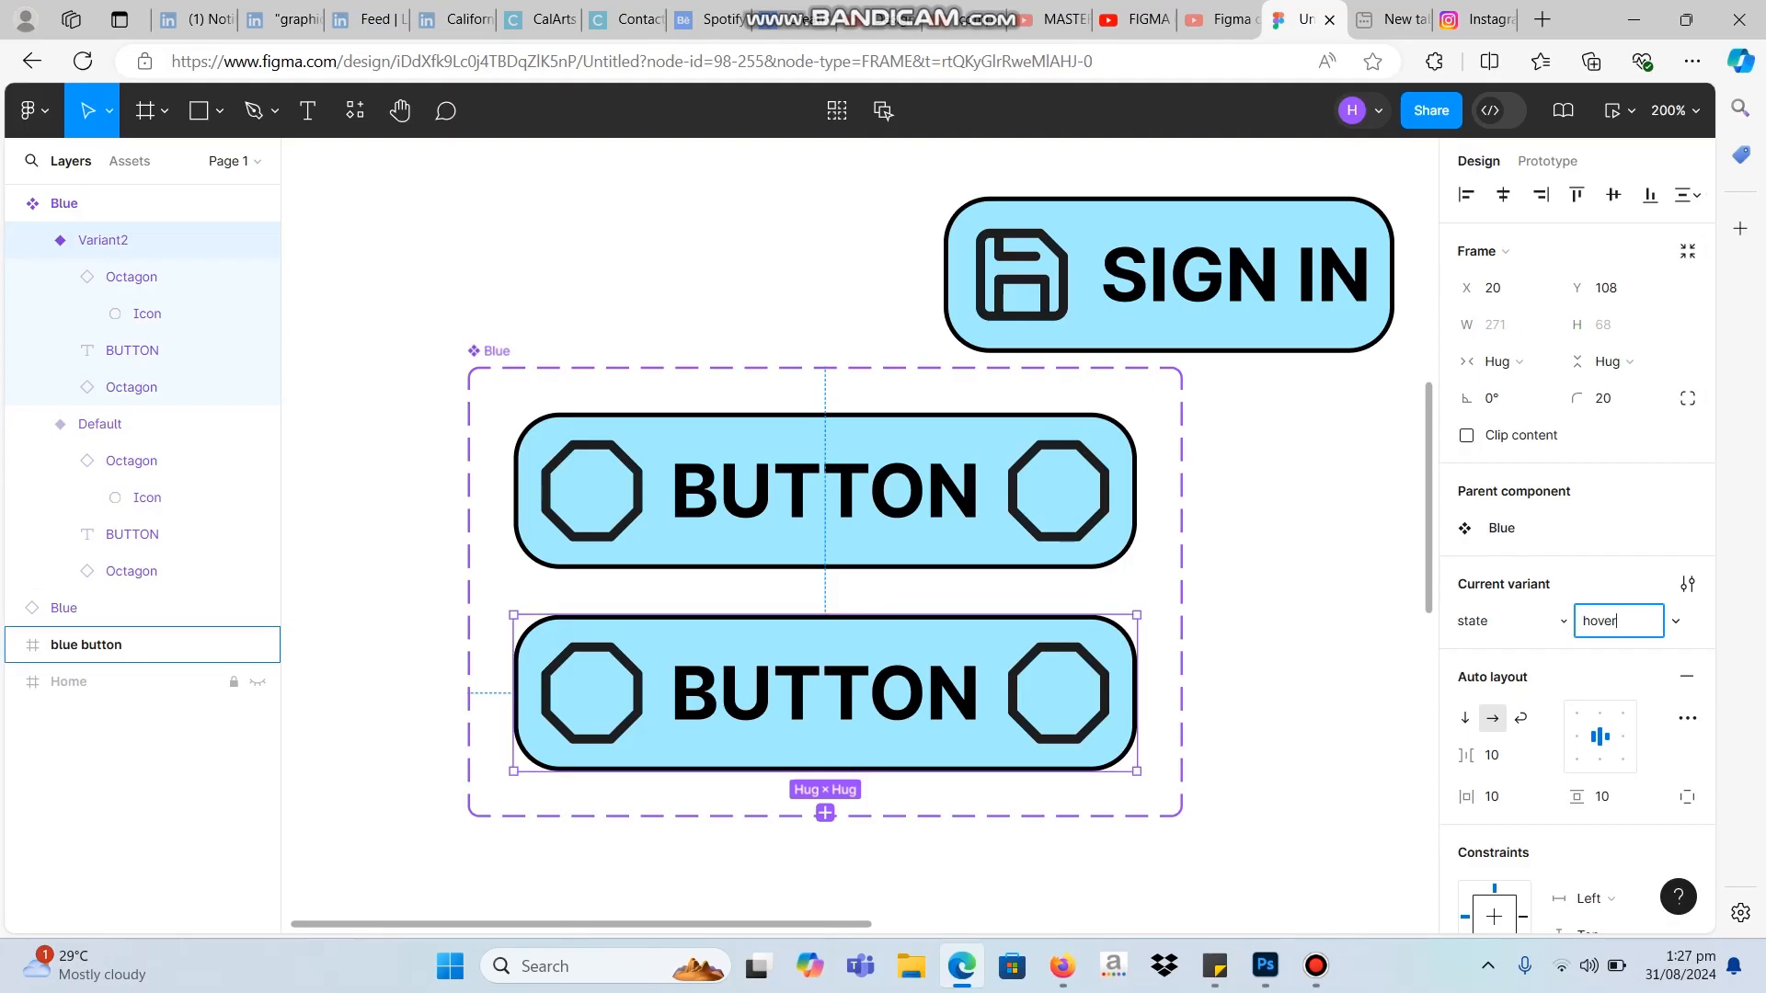
Change the hover variant's fill to the dark blue 3753B6.
scroll(1578, 551, "down", 4)
scroll(1578, 551, "down", 3)
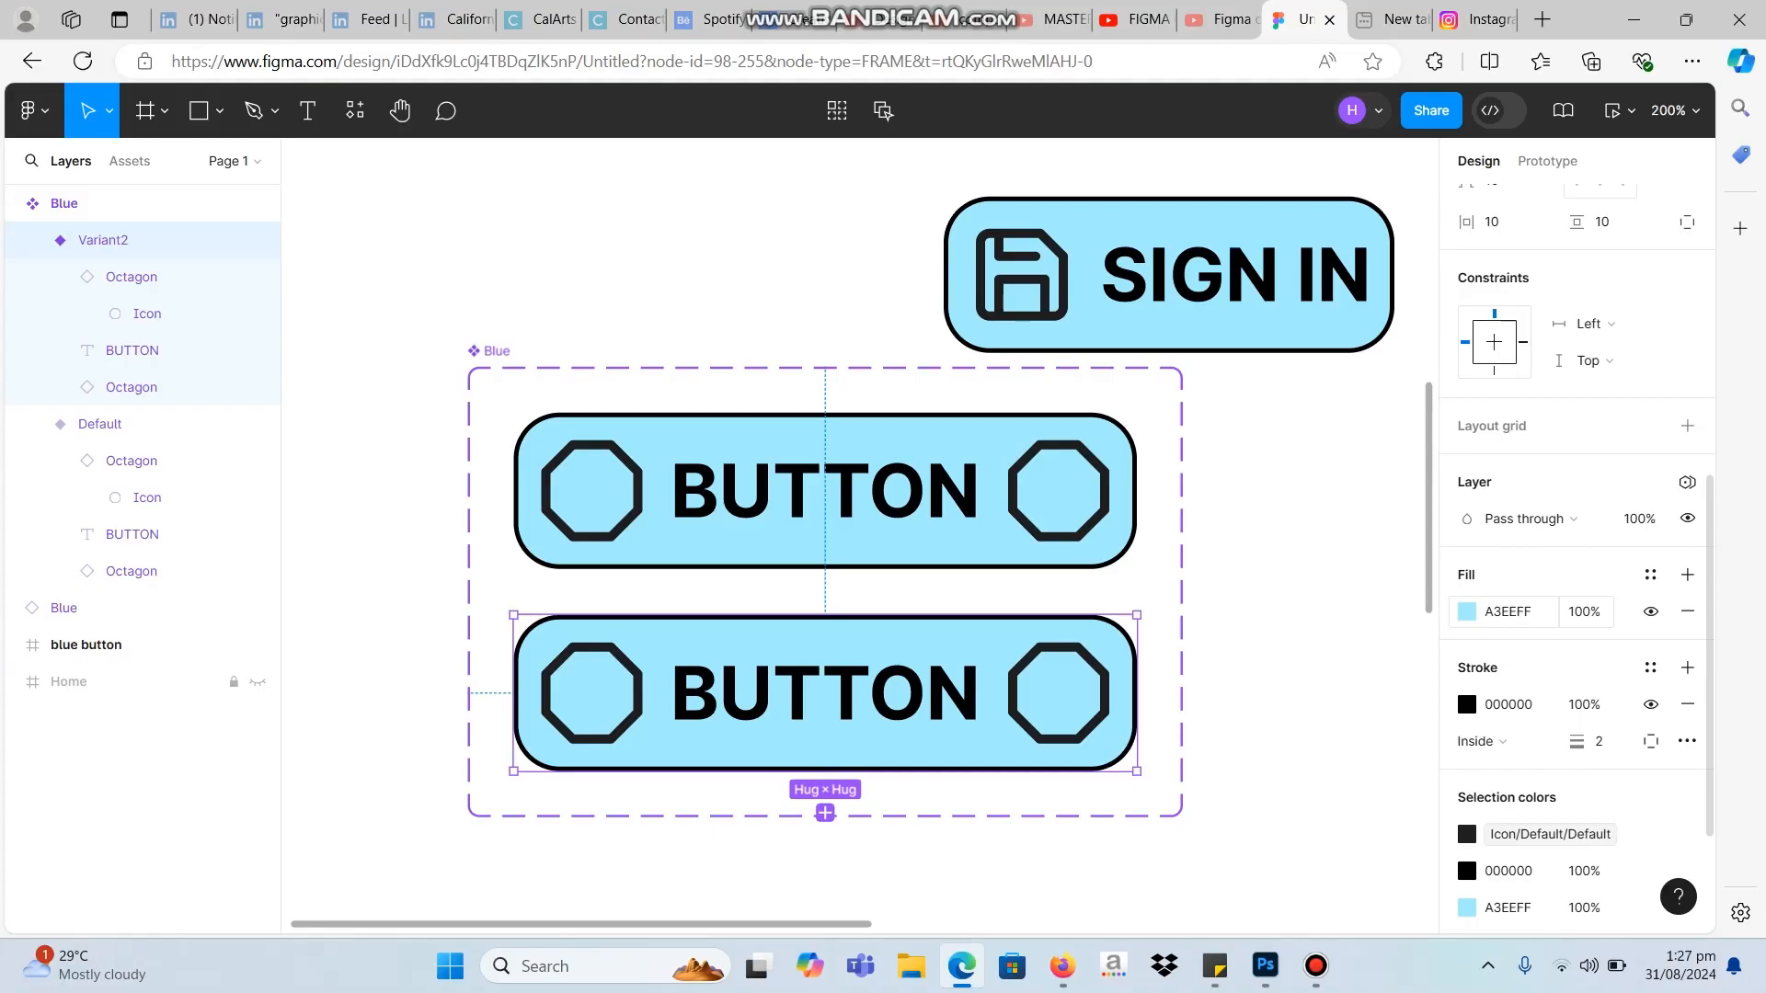
left_click(1468, 611)
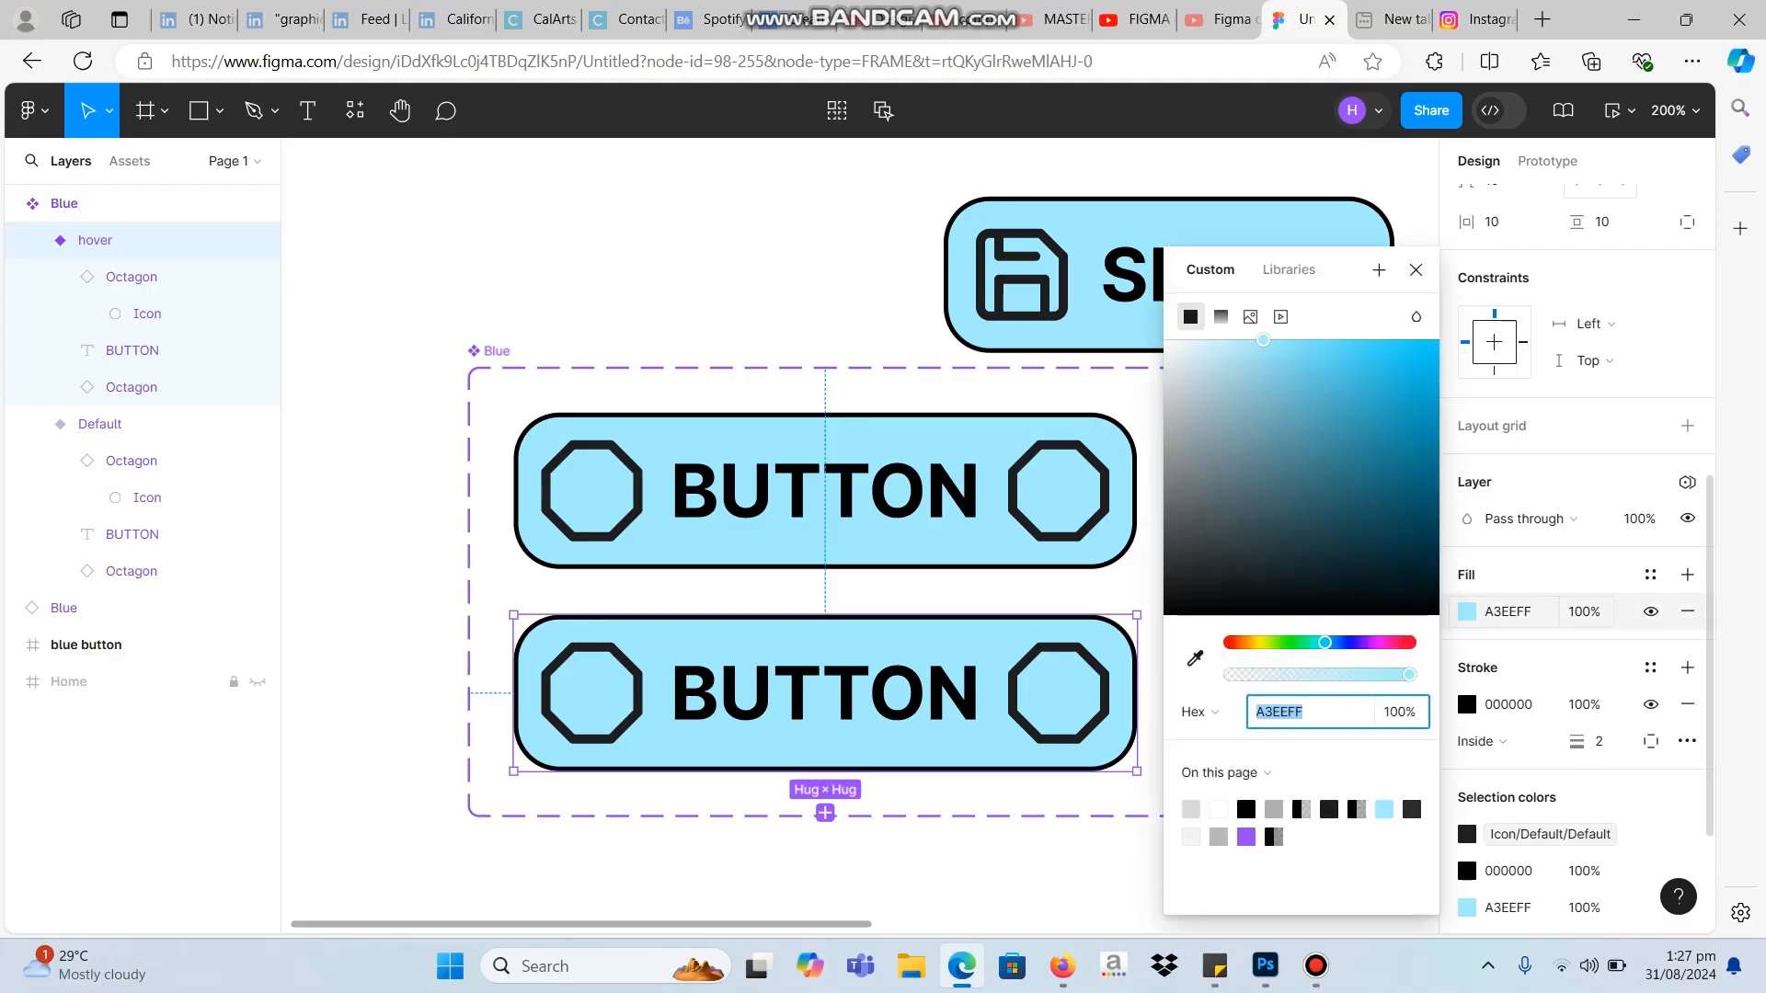
type("A3B7FF")
key("Return")
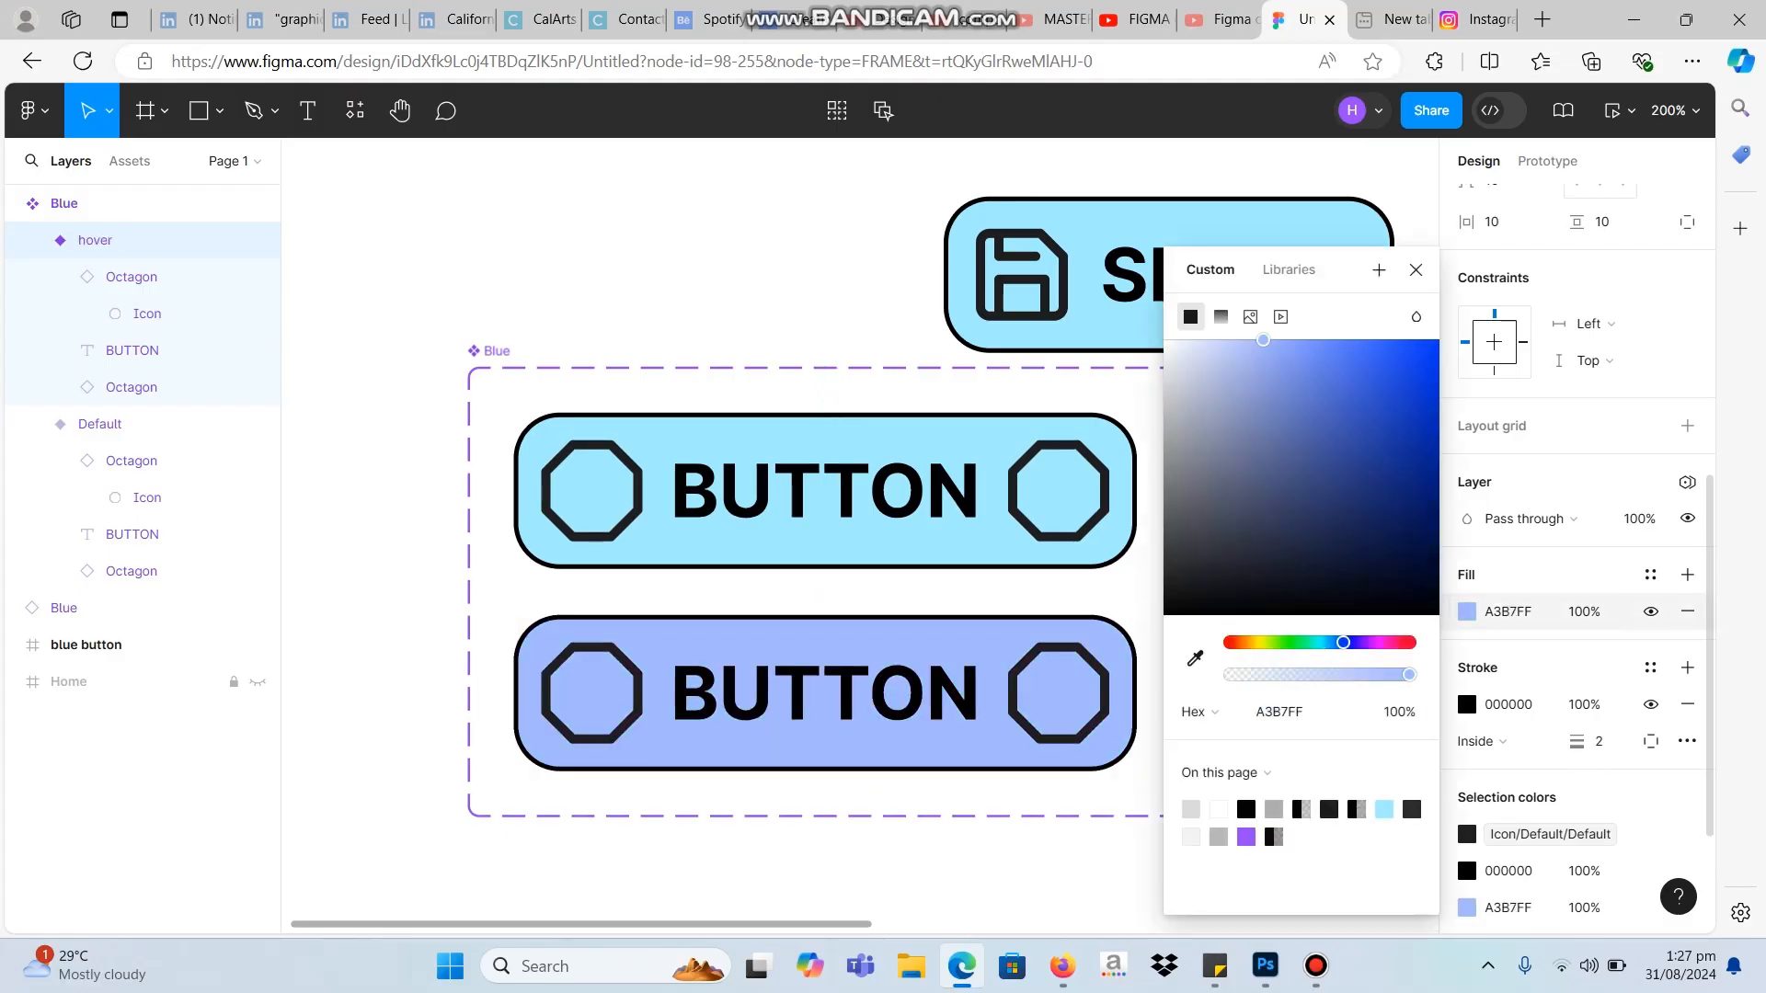
left_click_drag(1263, 340, 1357, 418)
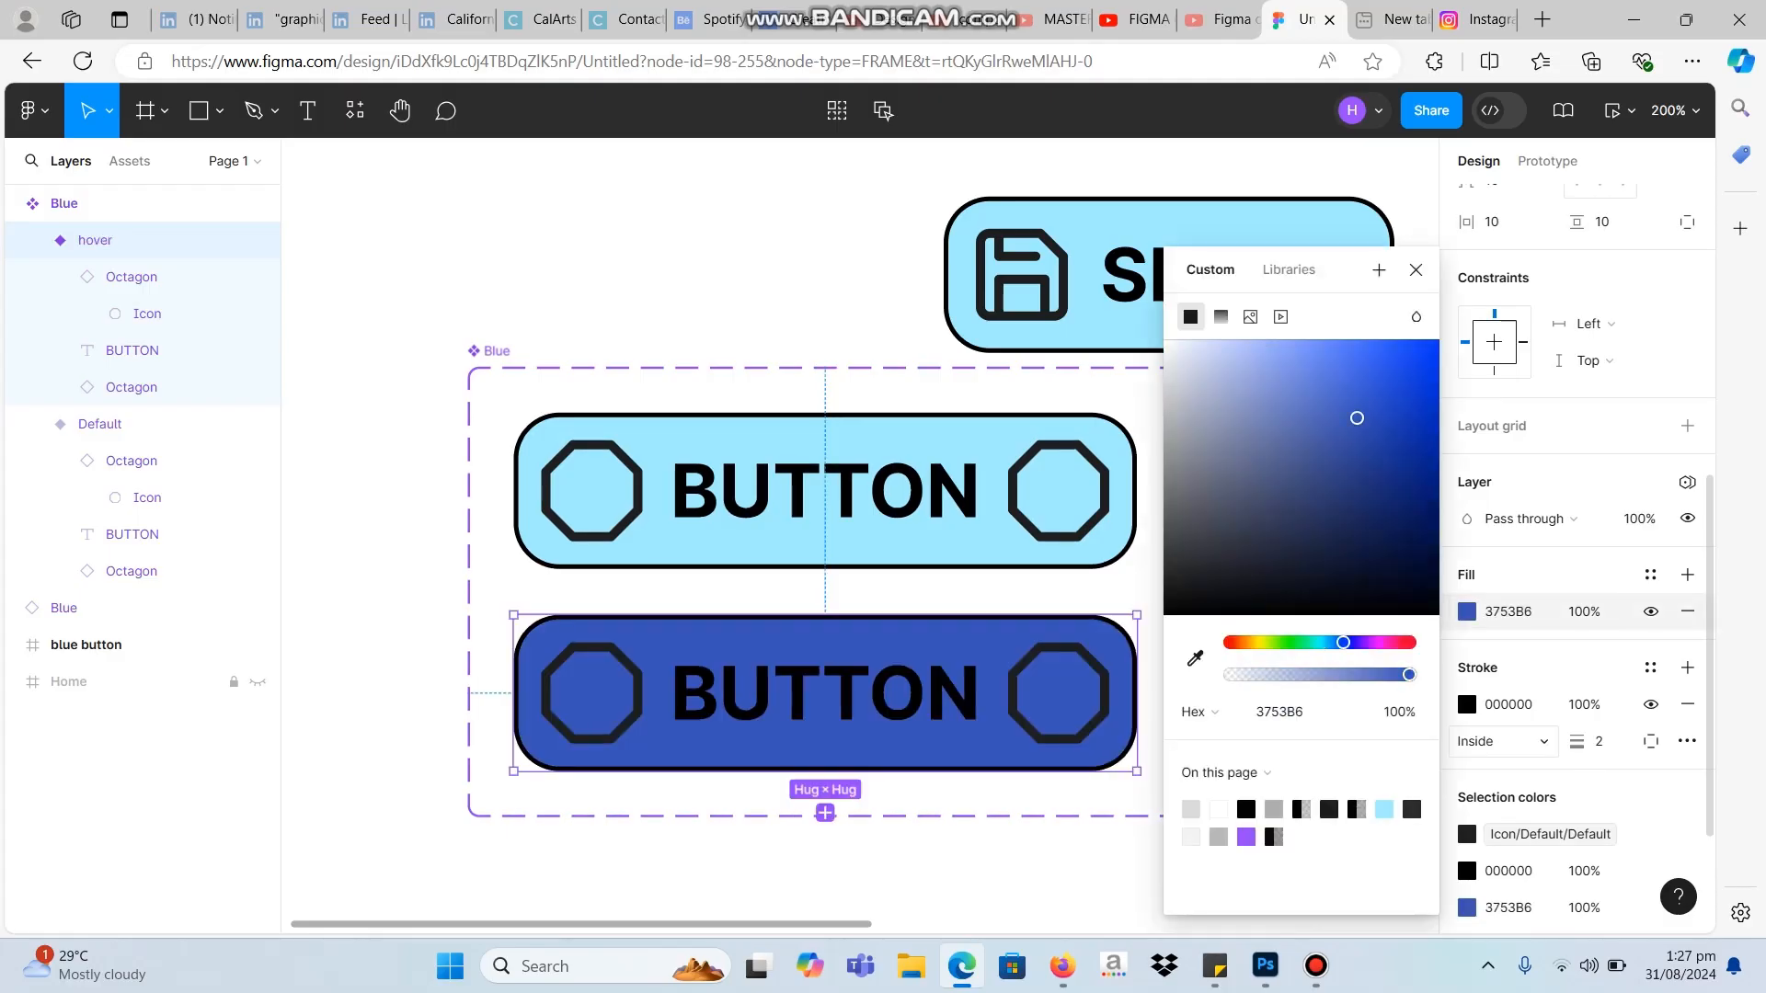
Change the hover variant's stroke to the light blue BCD7F6.
left_click(1467, 704)
left_click(1176, 341)
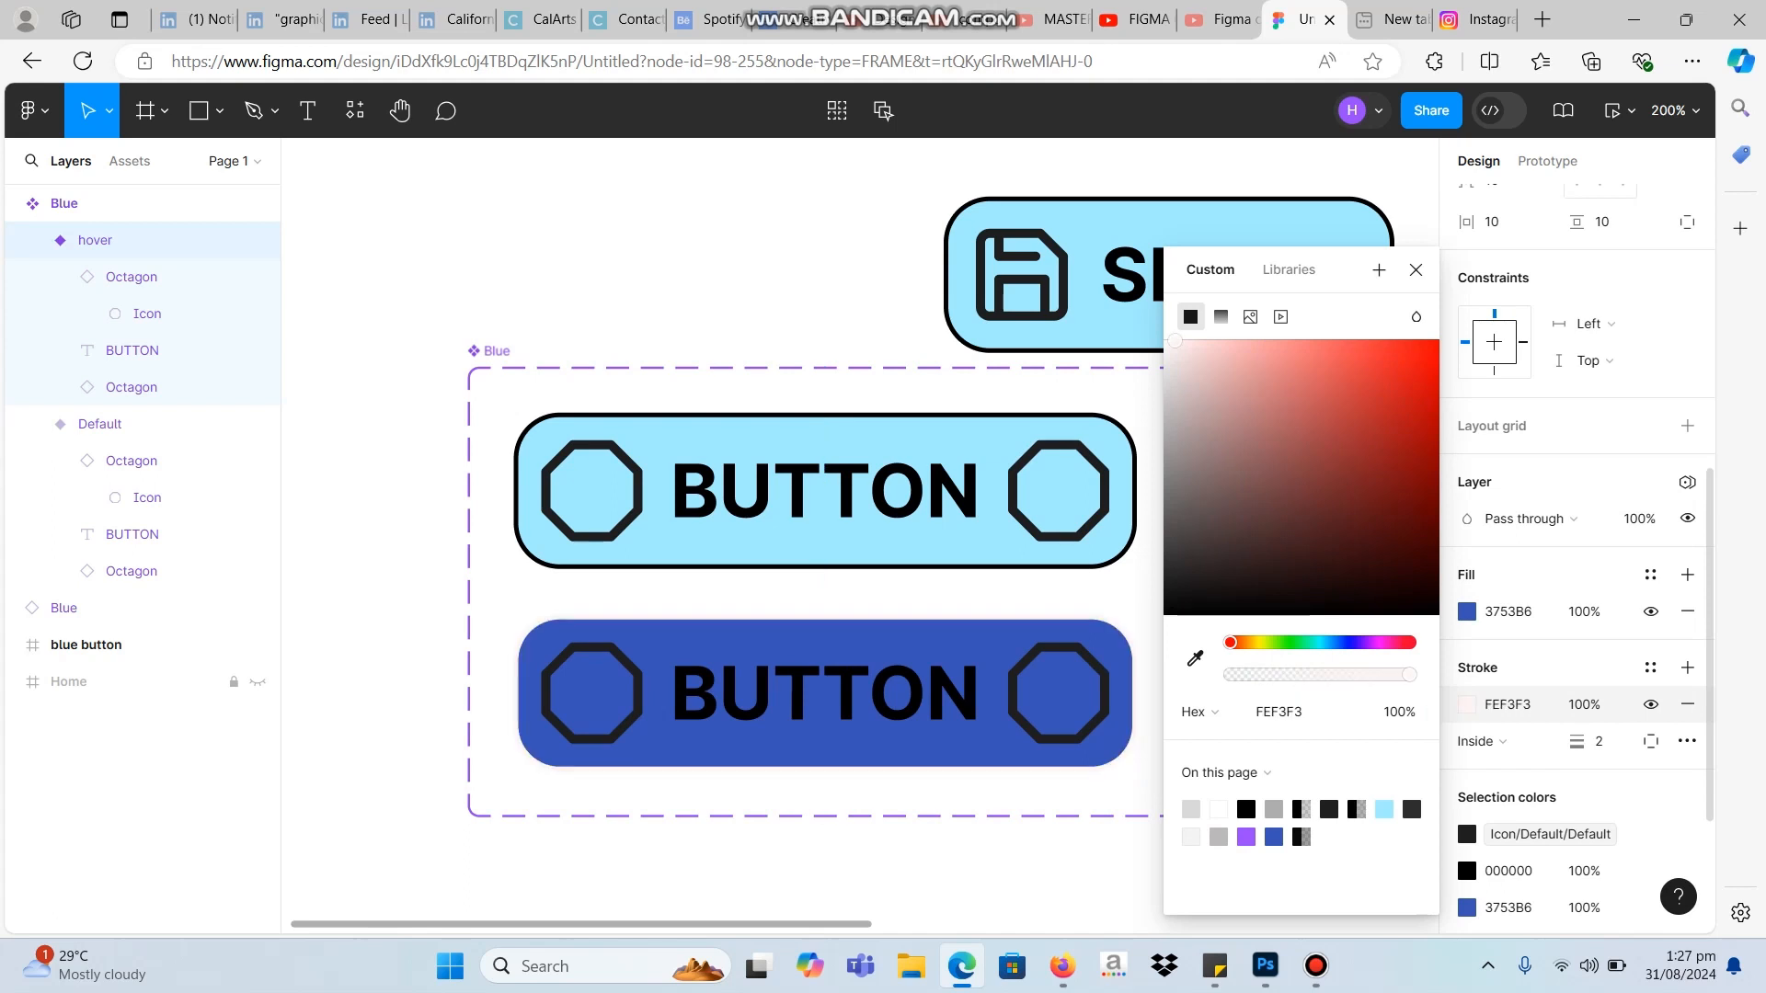
left_click(1335, 643)
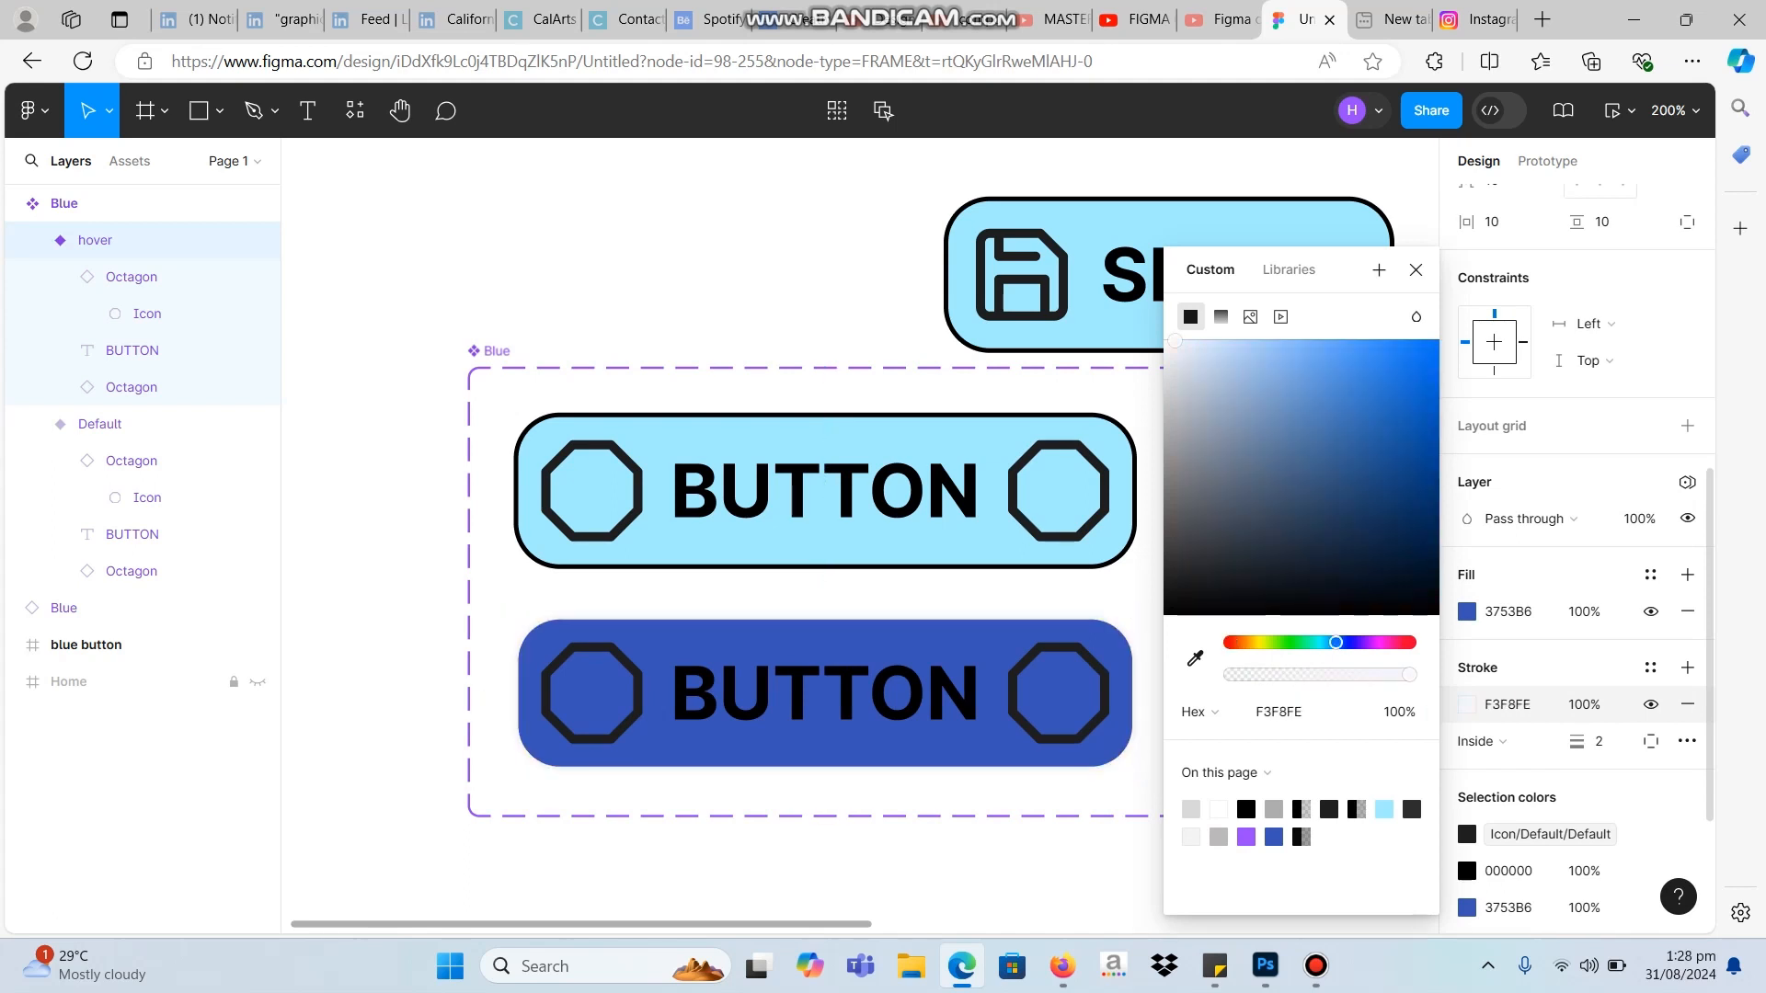
left_click(1228, 350)
Change the hover variant's BUTTON text fill from the text layer to a very pale pinkish white.
scroll(1577, 705, "up", 5)
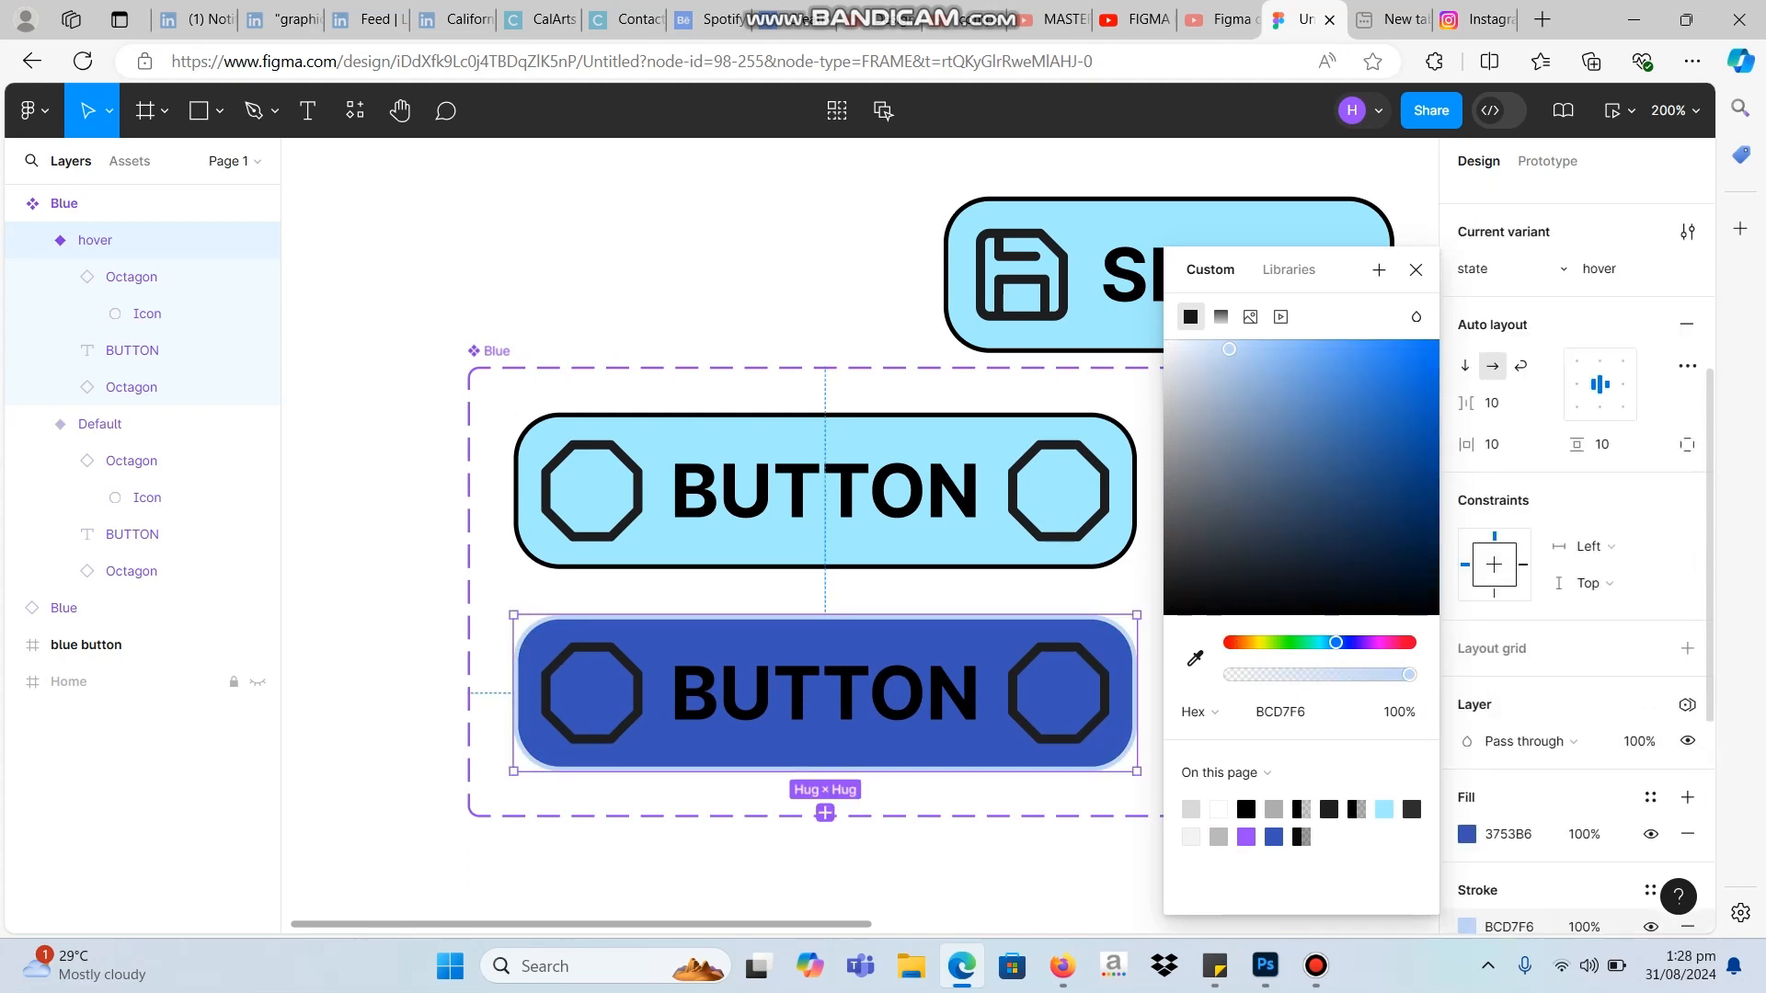
double_click(888, 695)
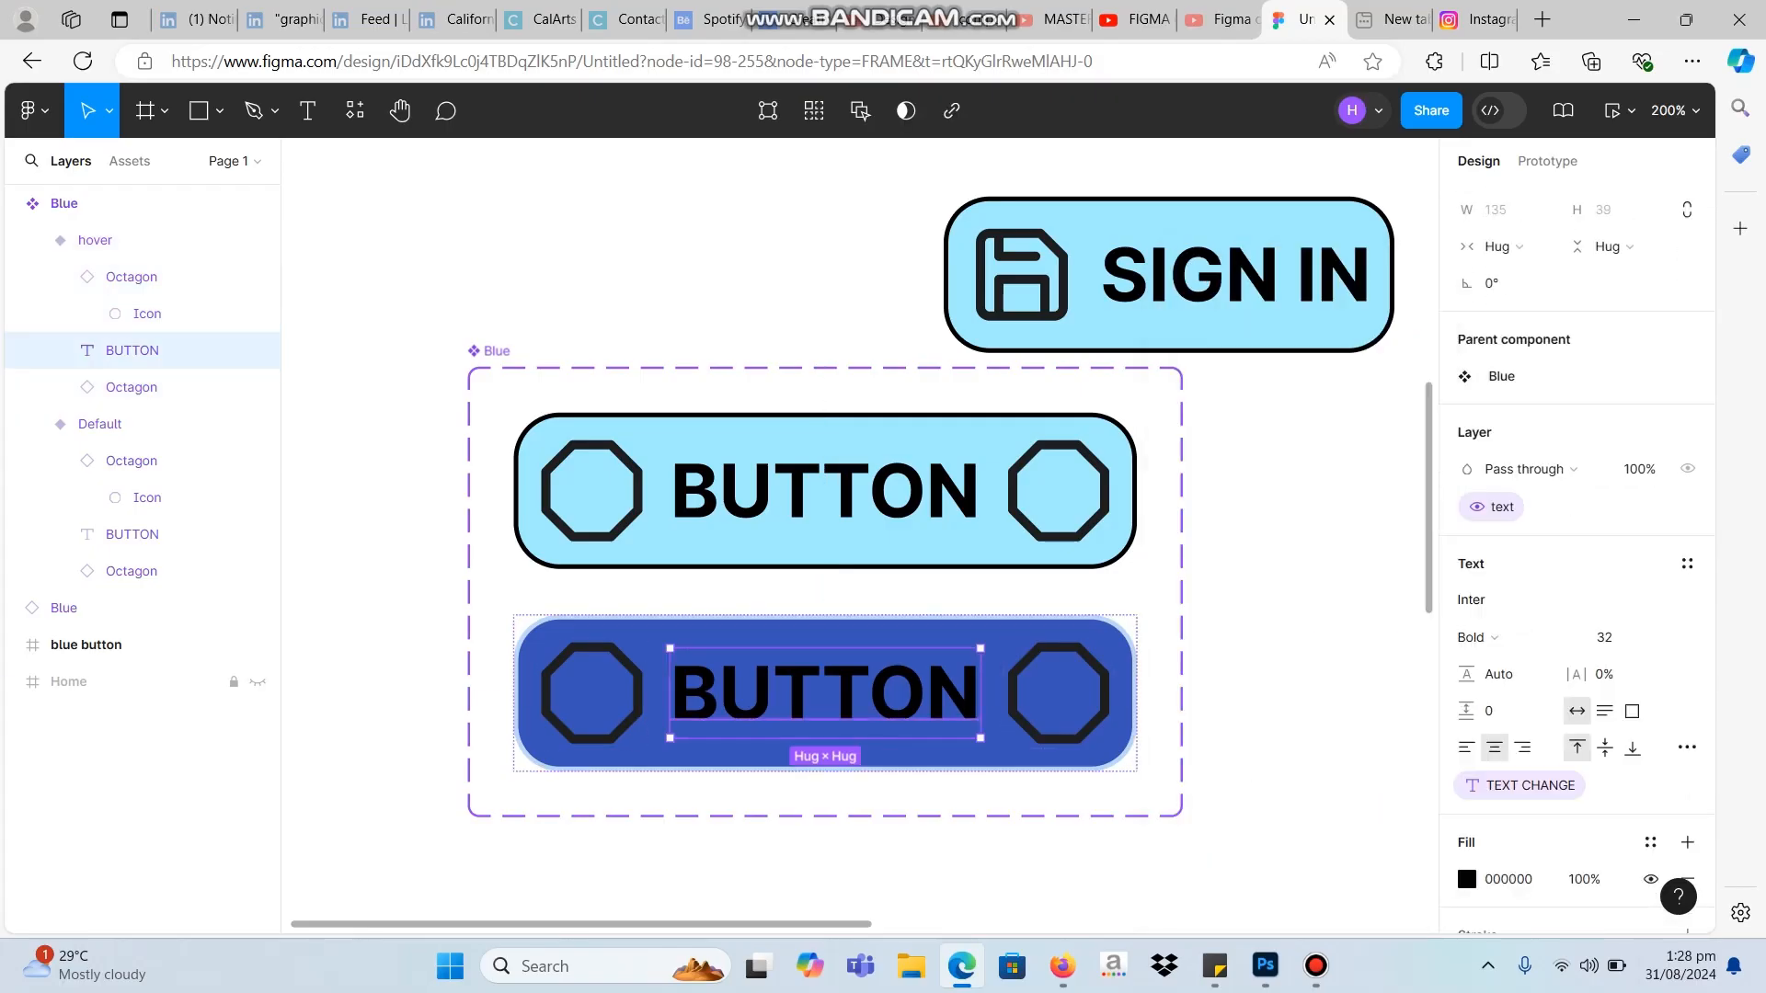
scroll(1619, 736, "down", 1)
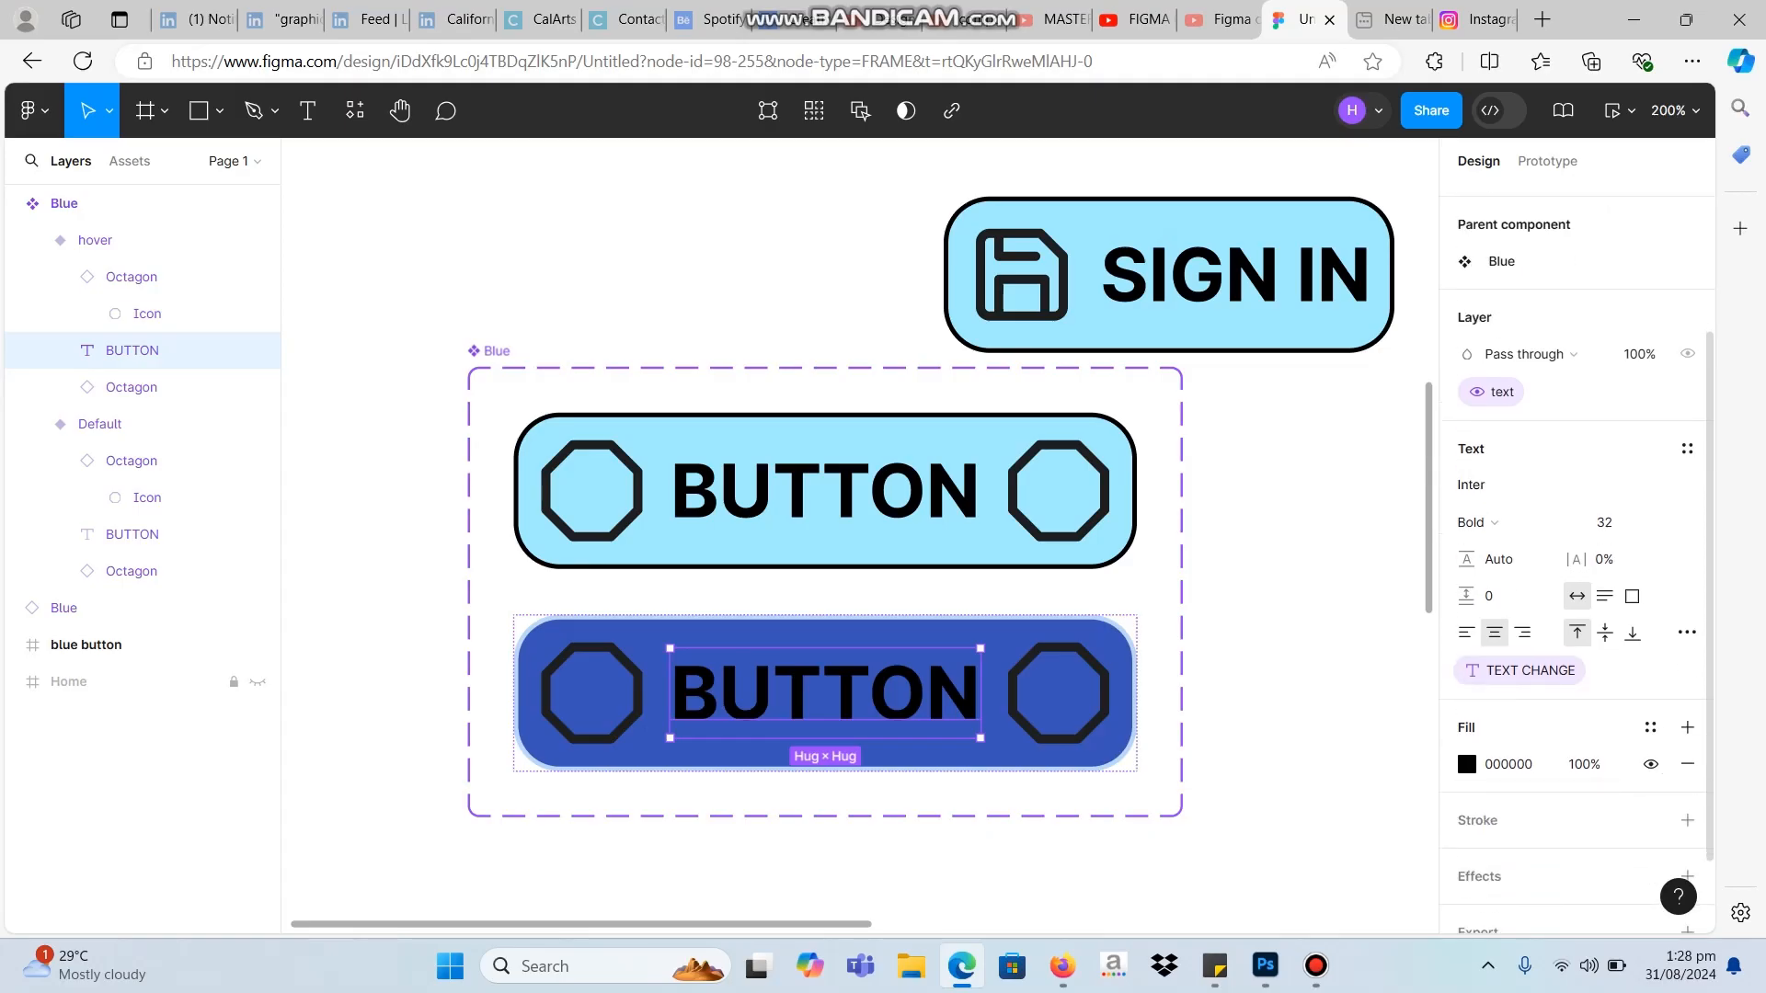
scroll(1577, 552, "up", 2)
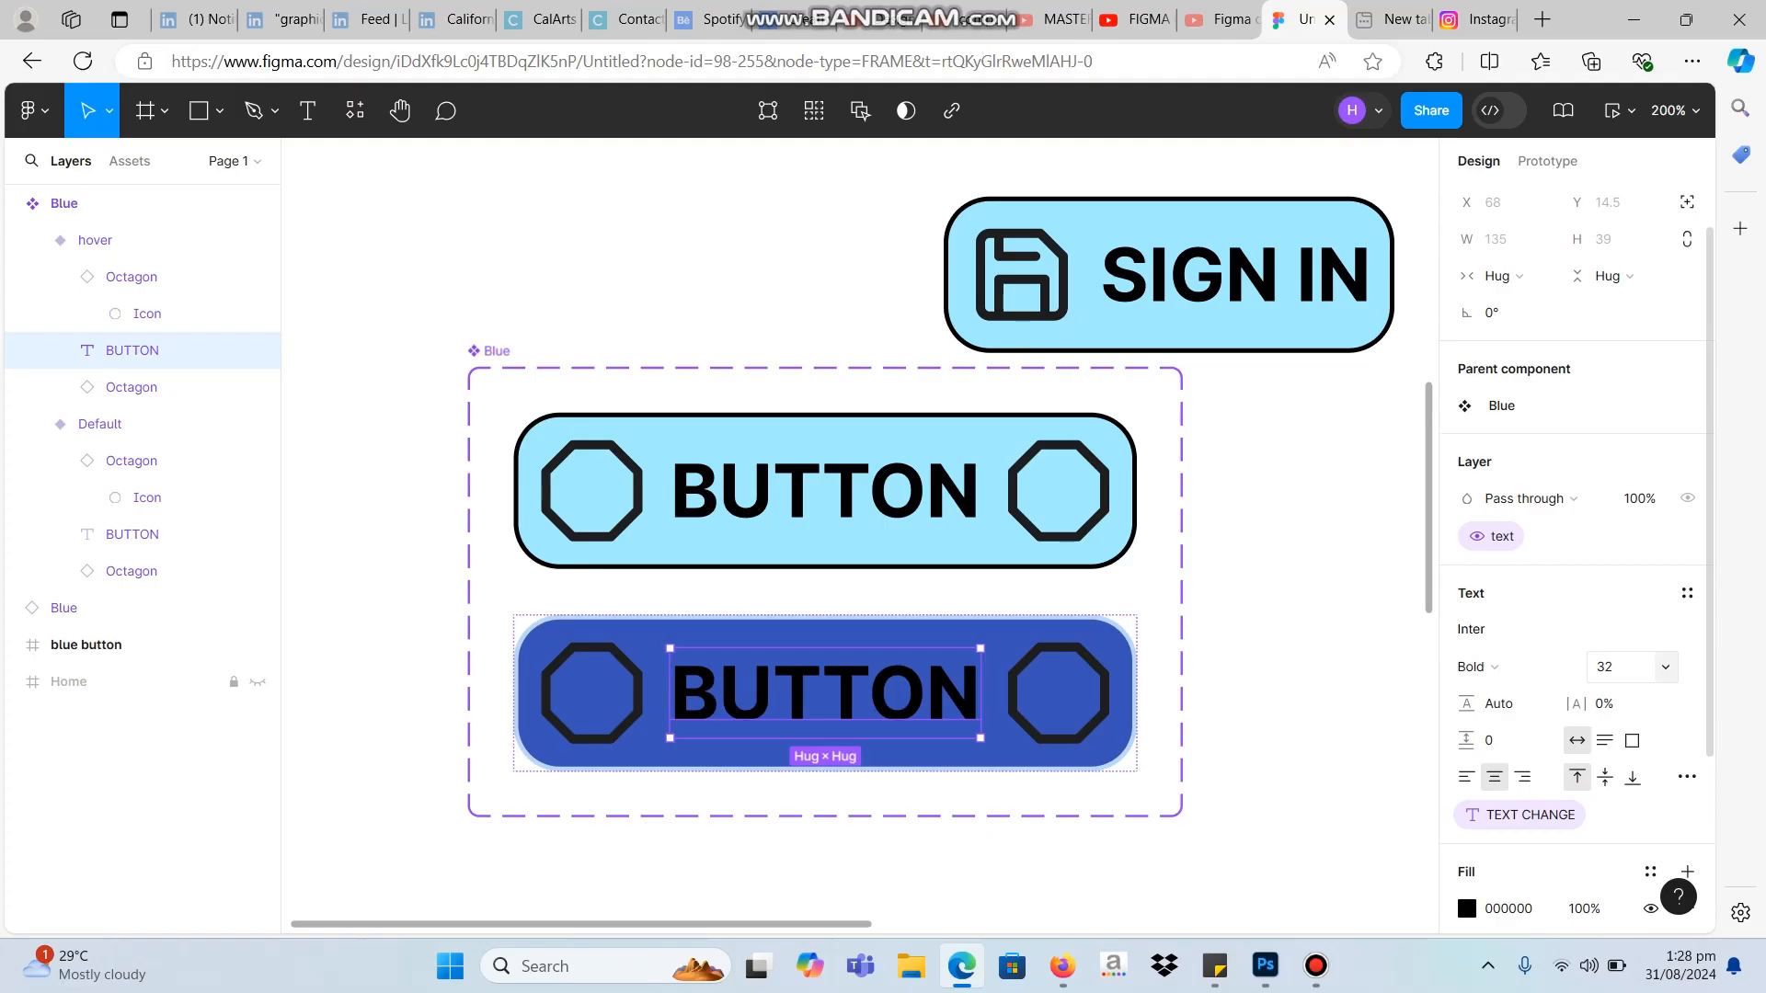
scroll(1527, 699, "down", 1)
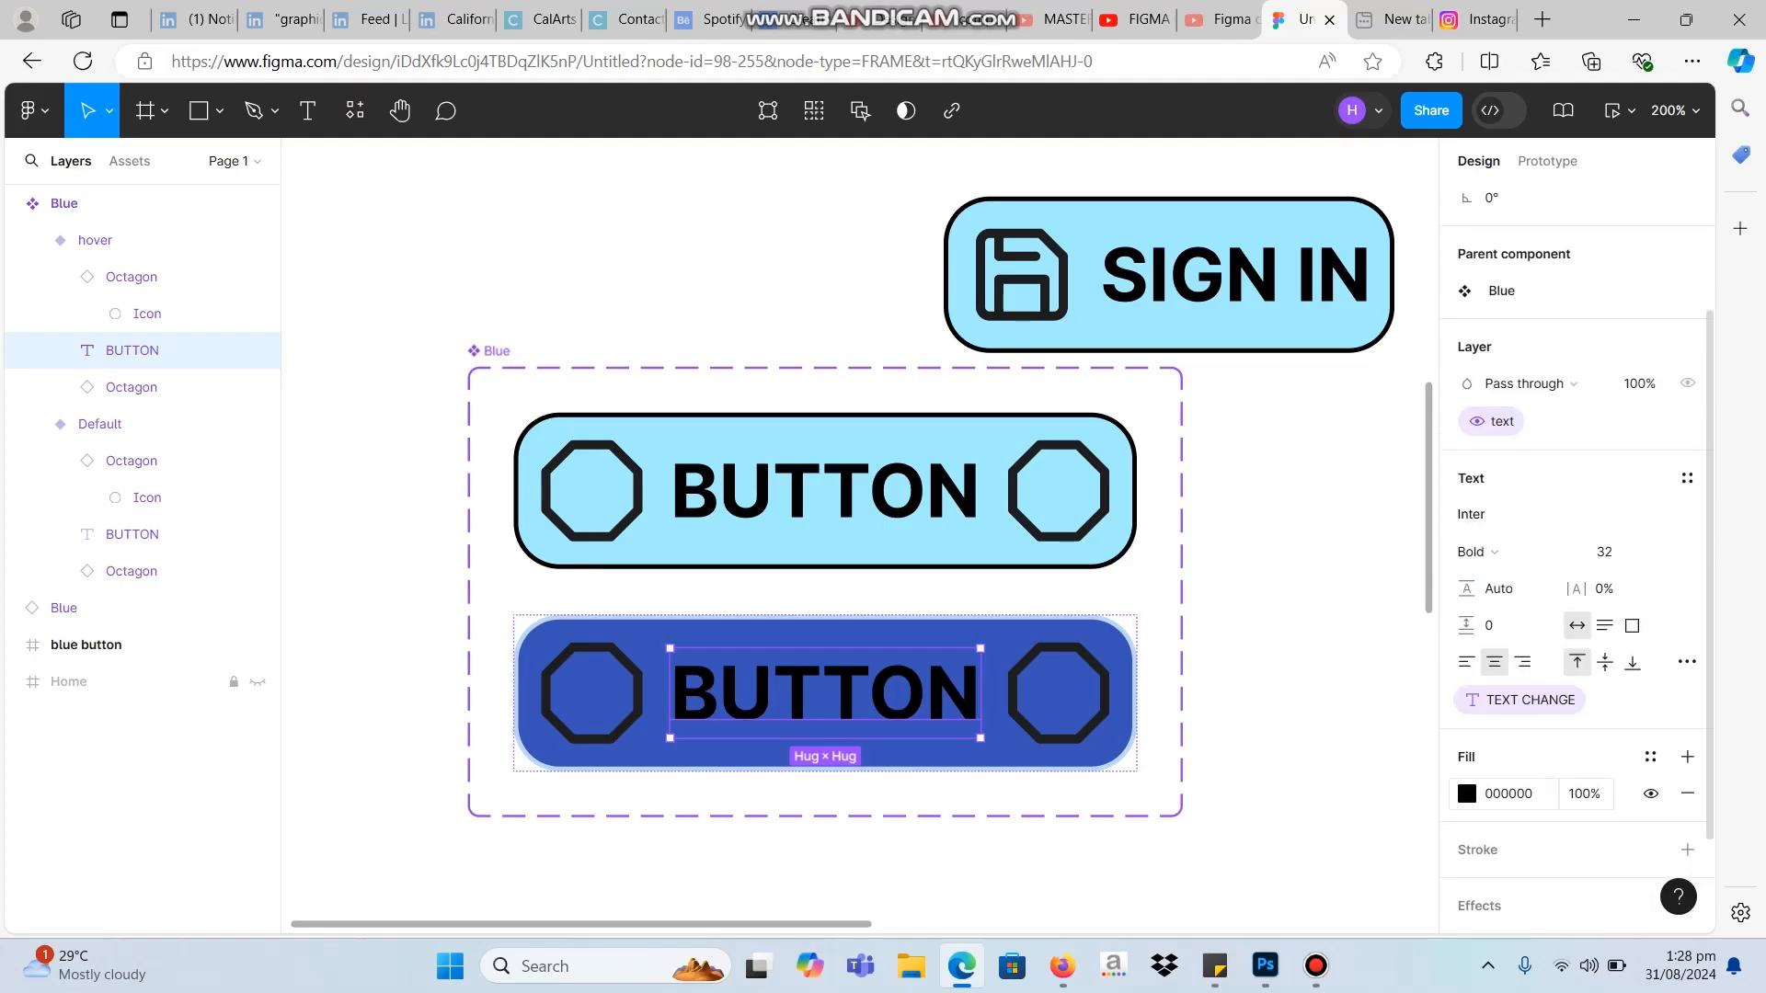
left_click(1467, 794)
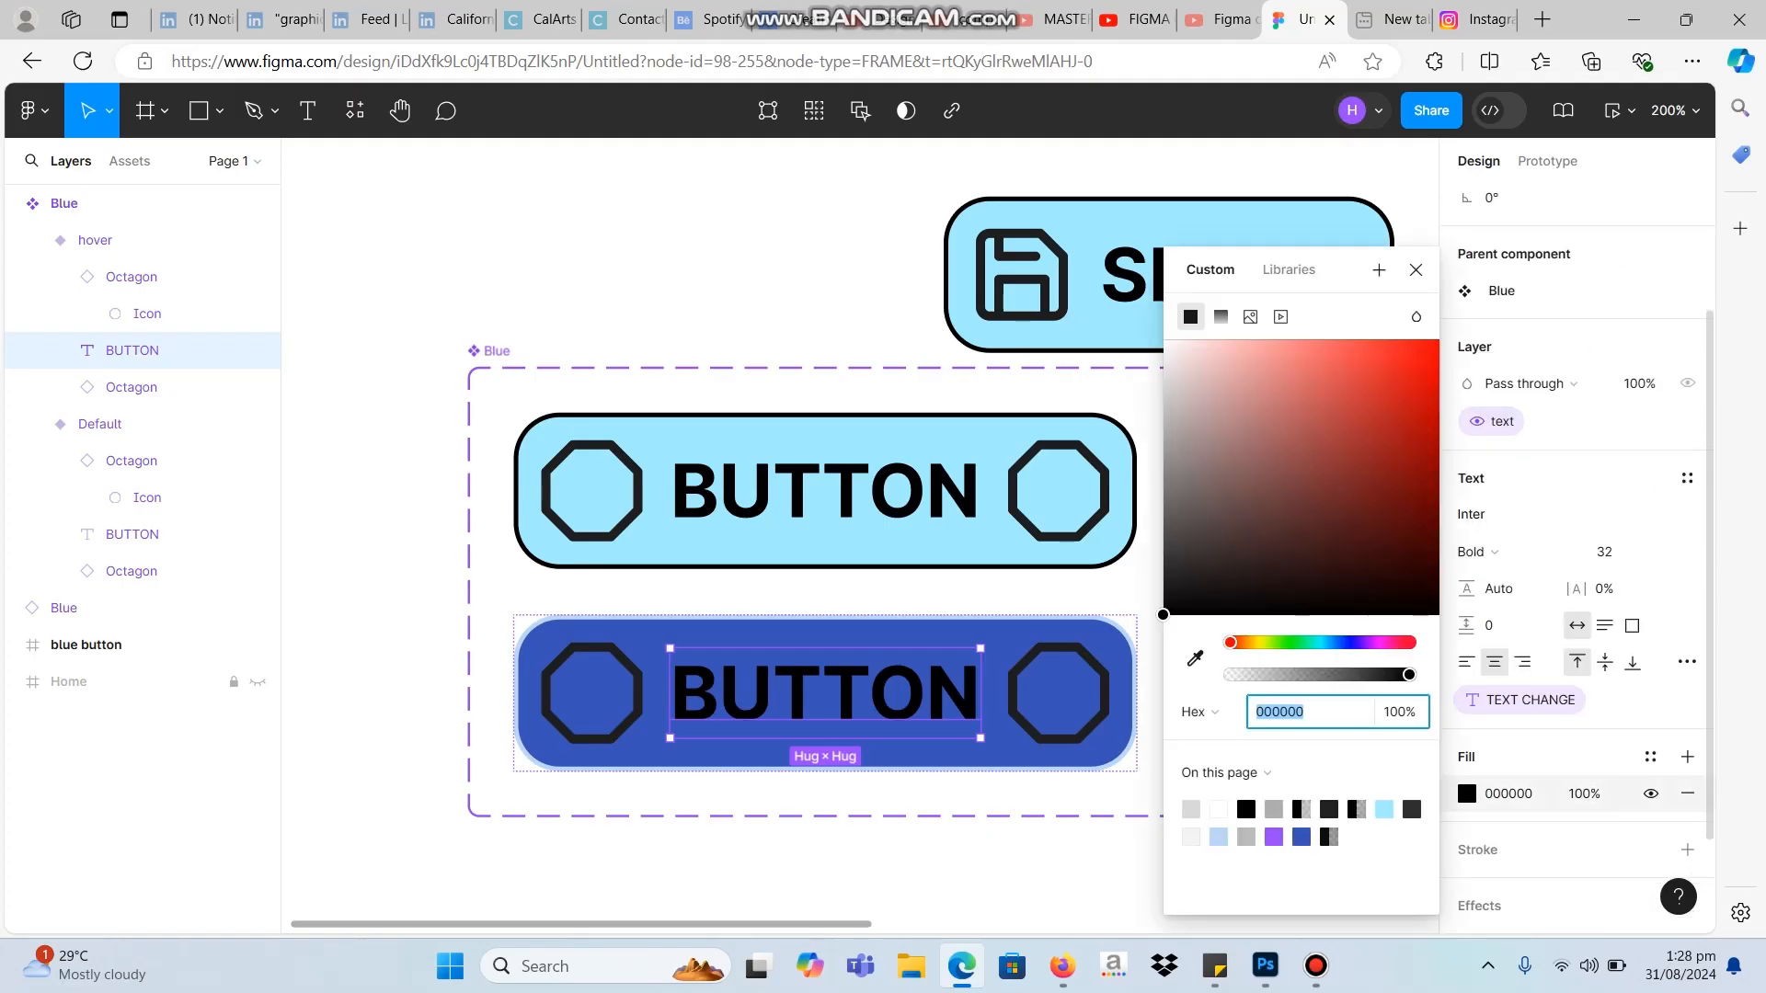
left_click(1180, 350)
Set the stroke of the hover variant's right octagon icon to the library colour Icon/Neutral On Neutral.
double_click(1058, 693)
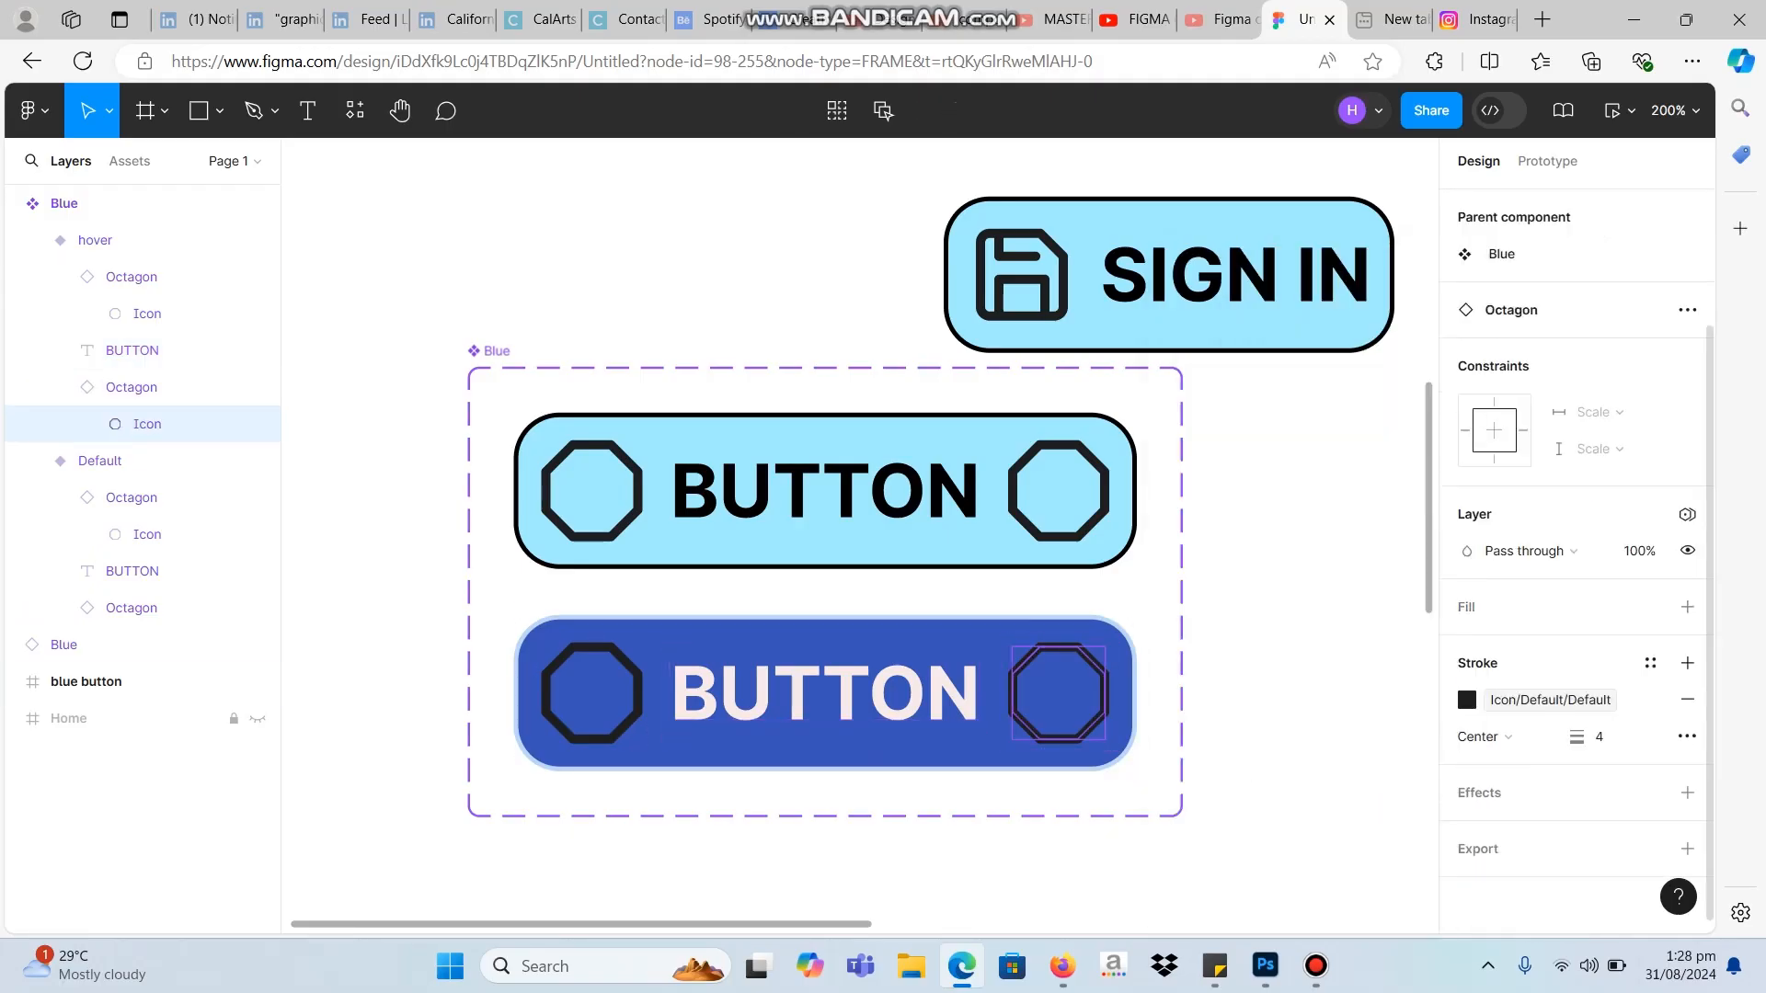
left_click(1467, 700)
scroll(1301, 723, "down", 1)
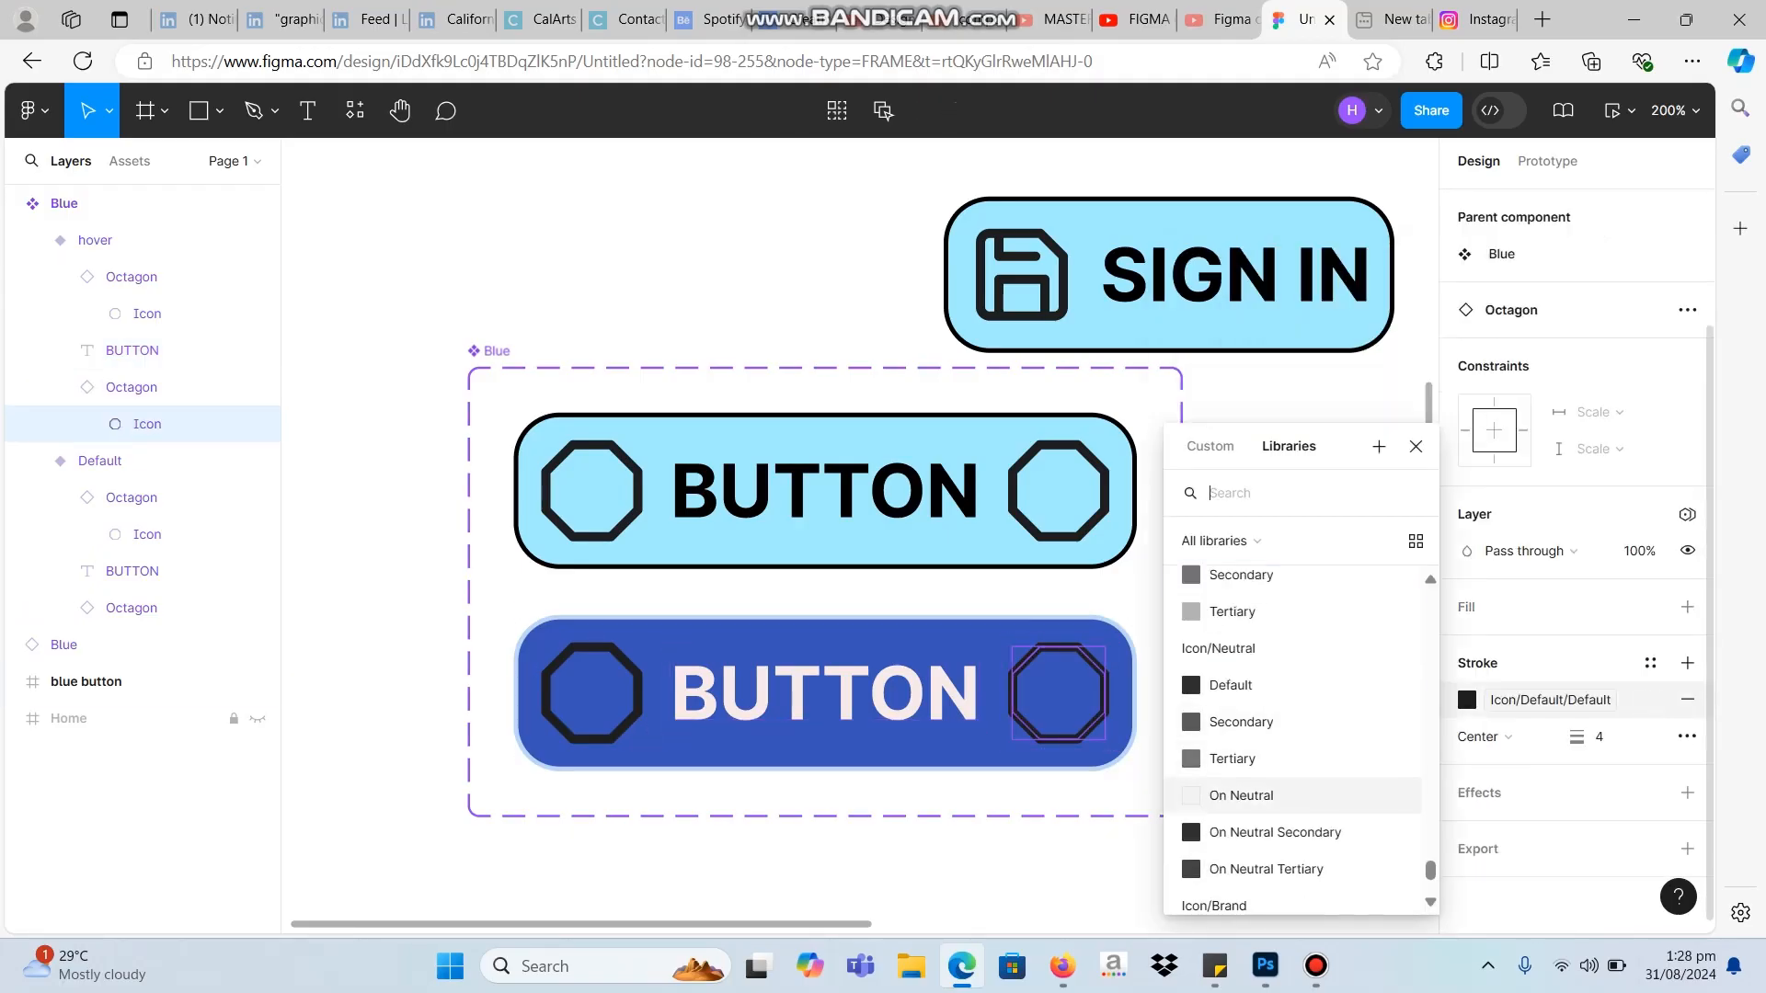
left_click(1241, 796)
Recolour the hover variant's left octagon icon with the library colour Icon/Neutral On Neutral.
left_click(592, 692)
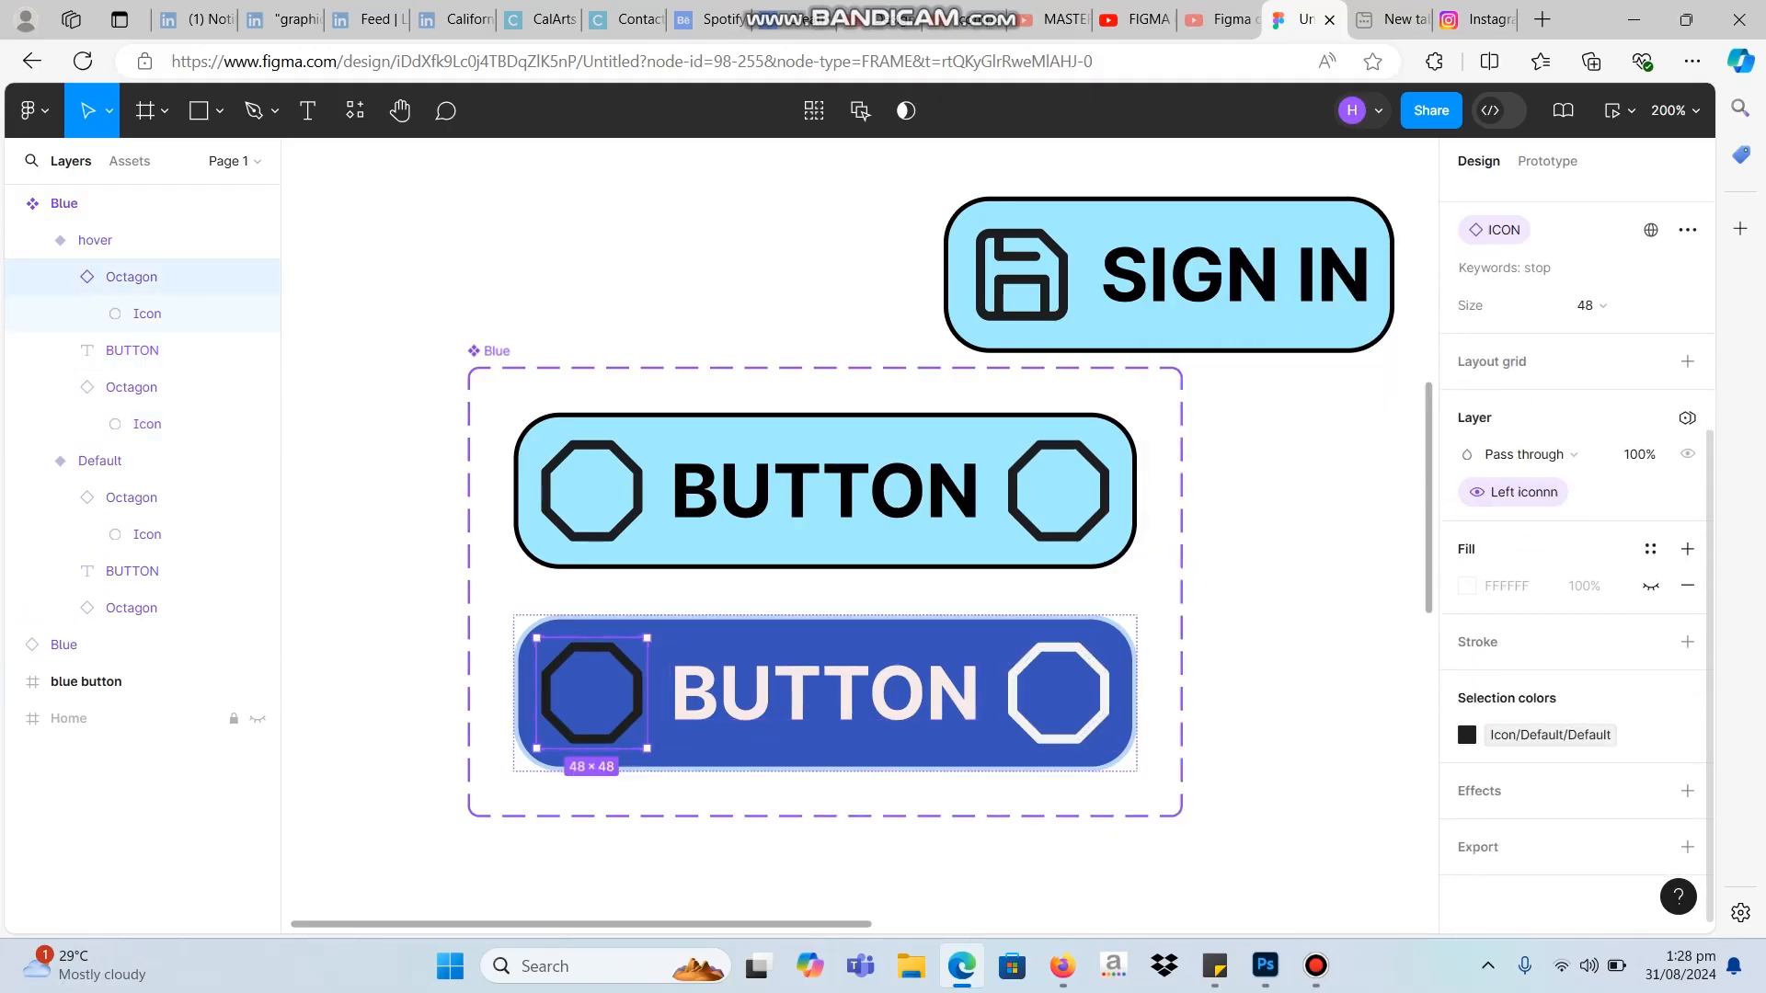
left_click(1467, 586)
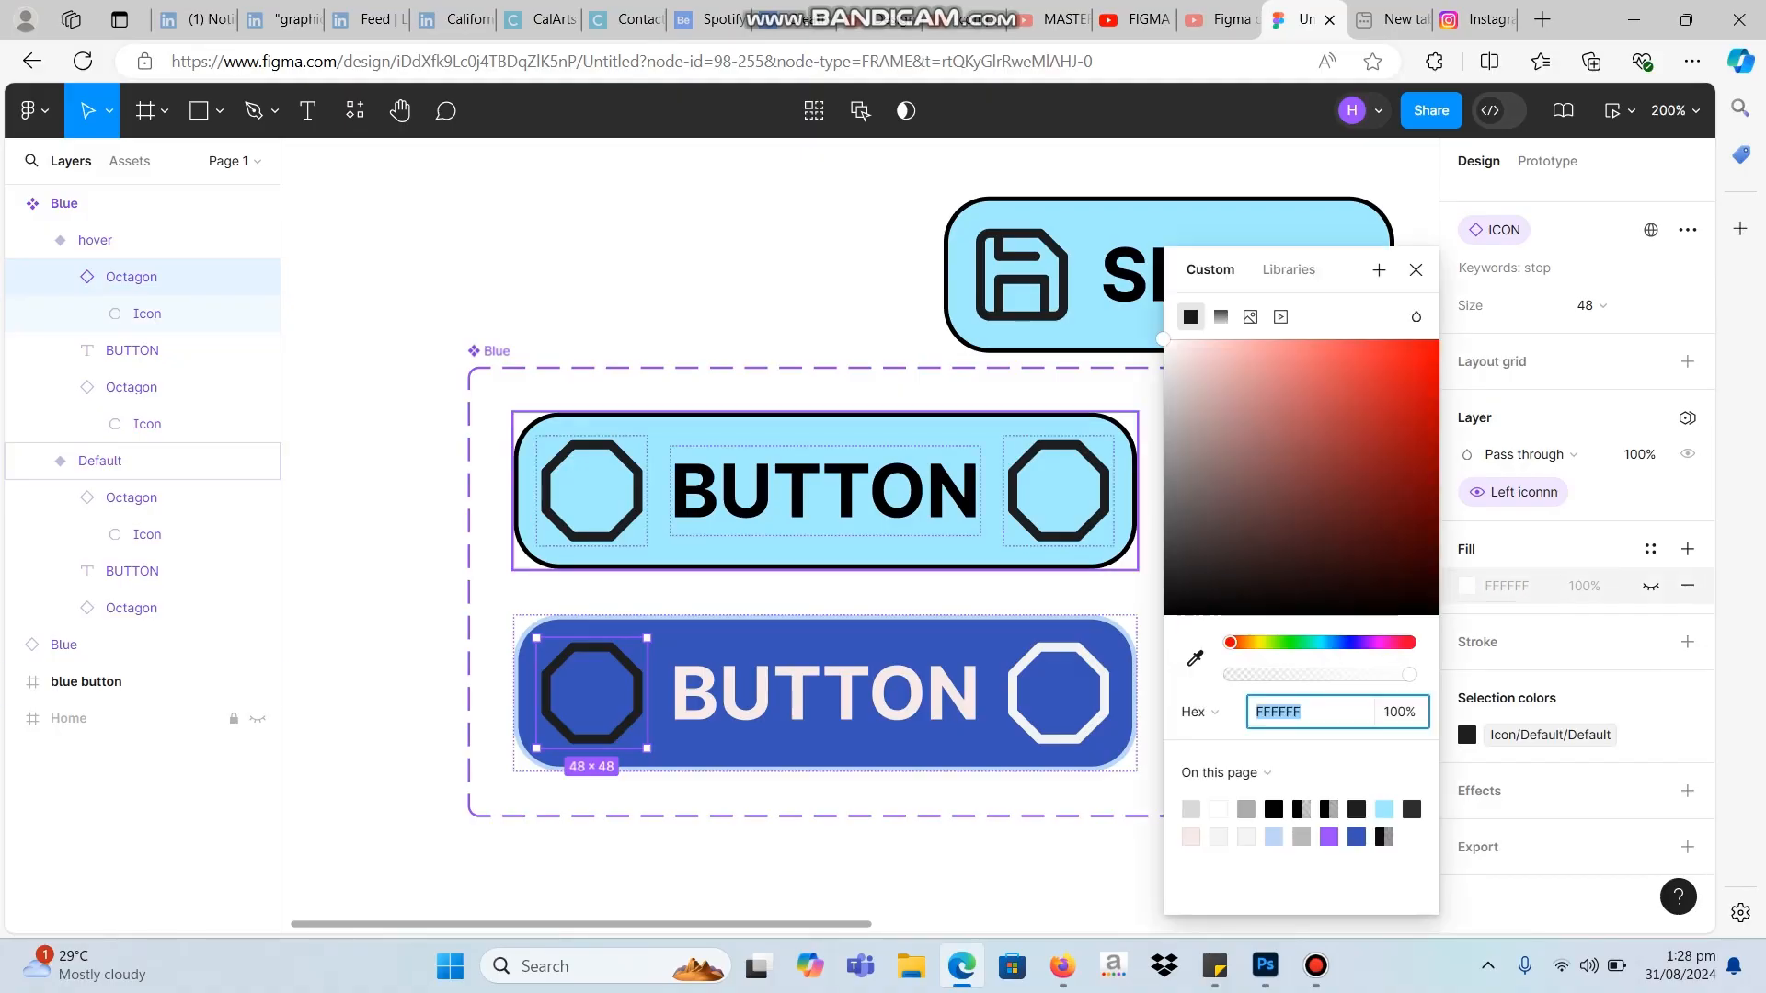
left_click(1468, 735)
scroll(1288, 828, "down", 1)
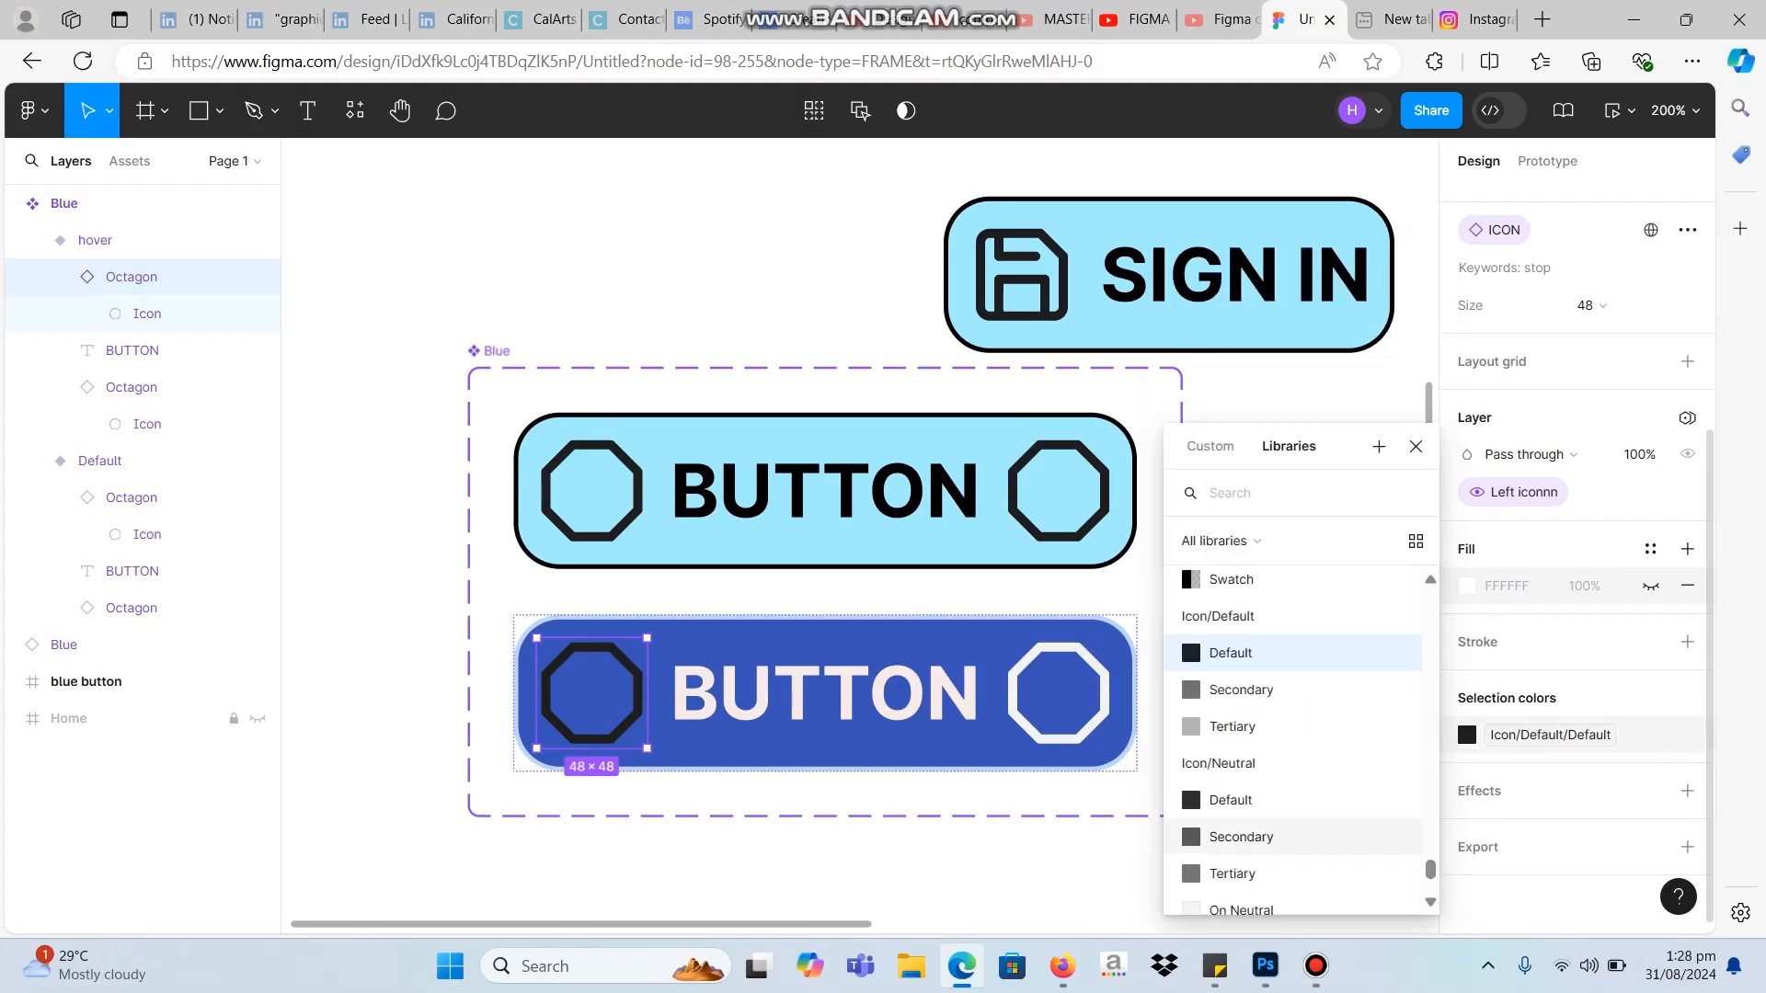
scroll(1288, 833, "down", 1)
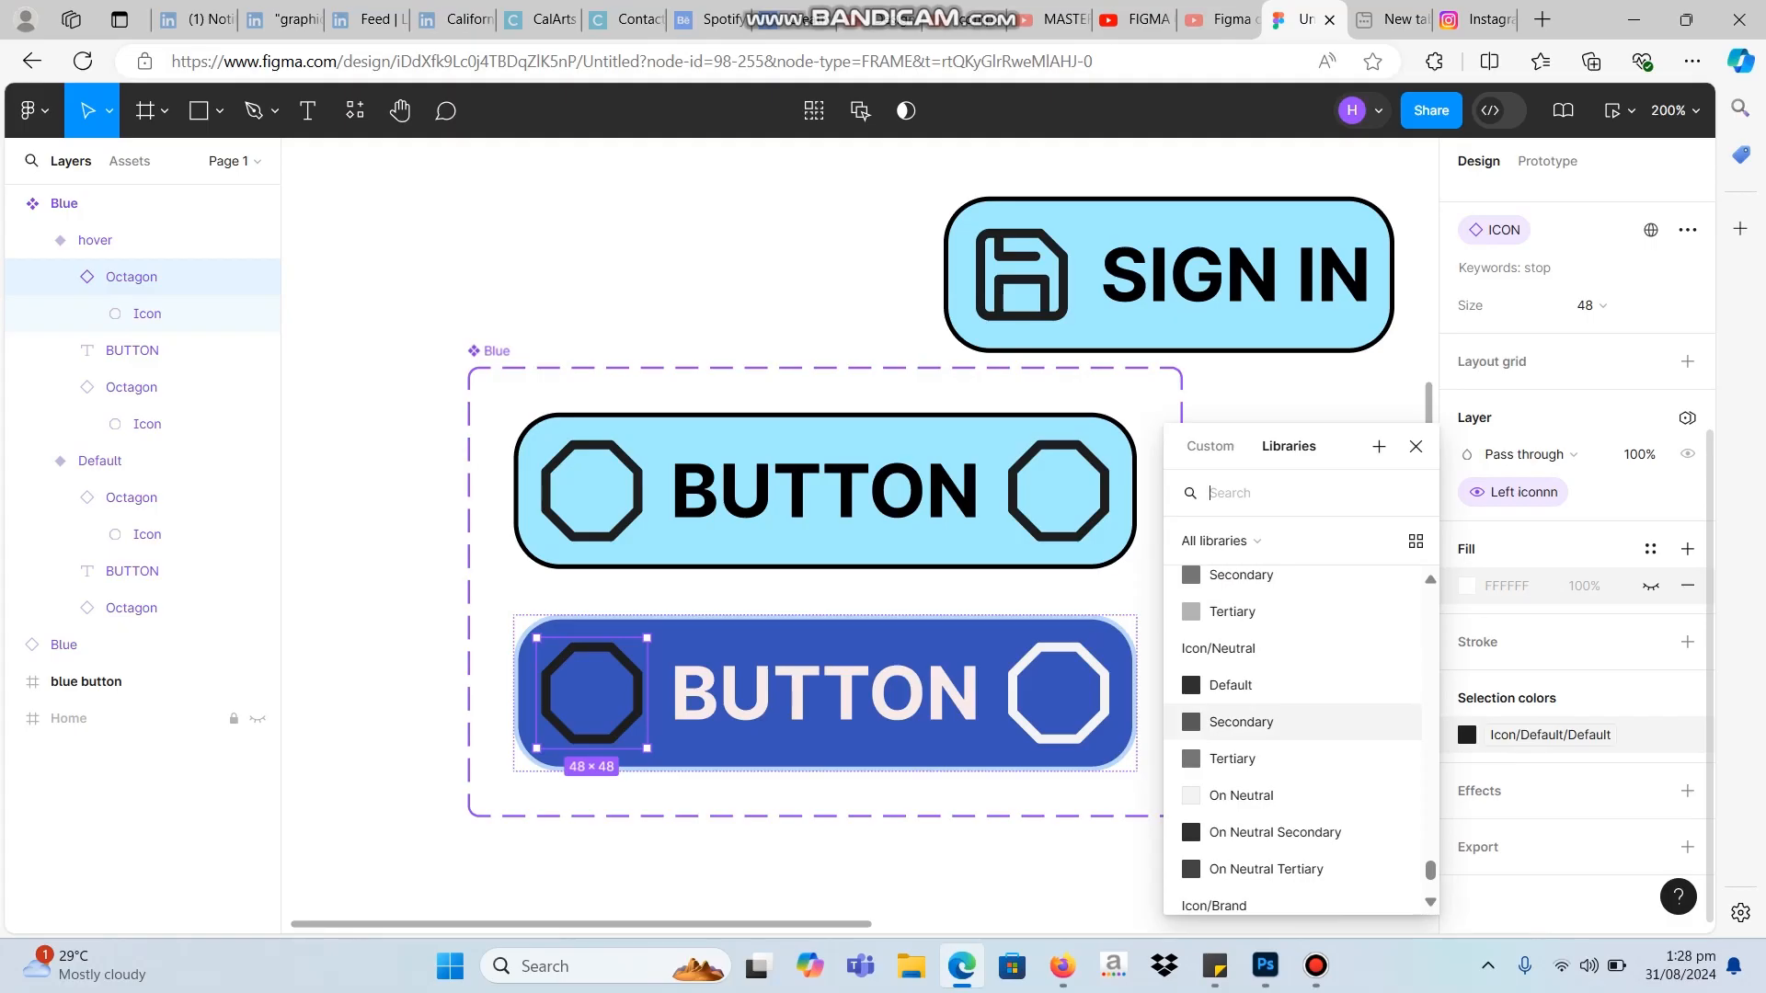
left_click(1242, 796)
Shift the blue button frame to X -1577 and Y 888.
left_click(87, 682)
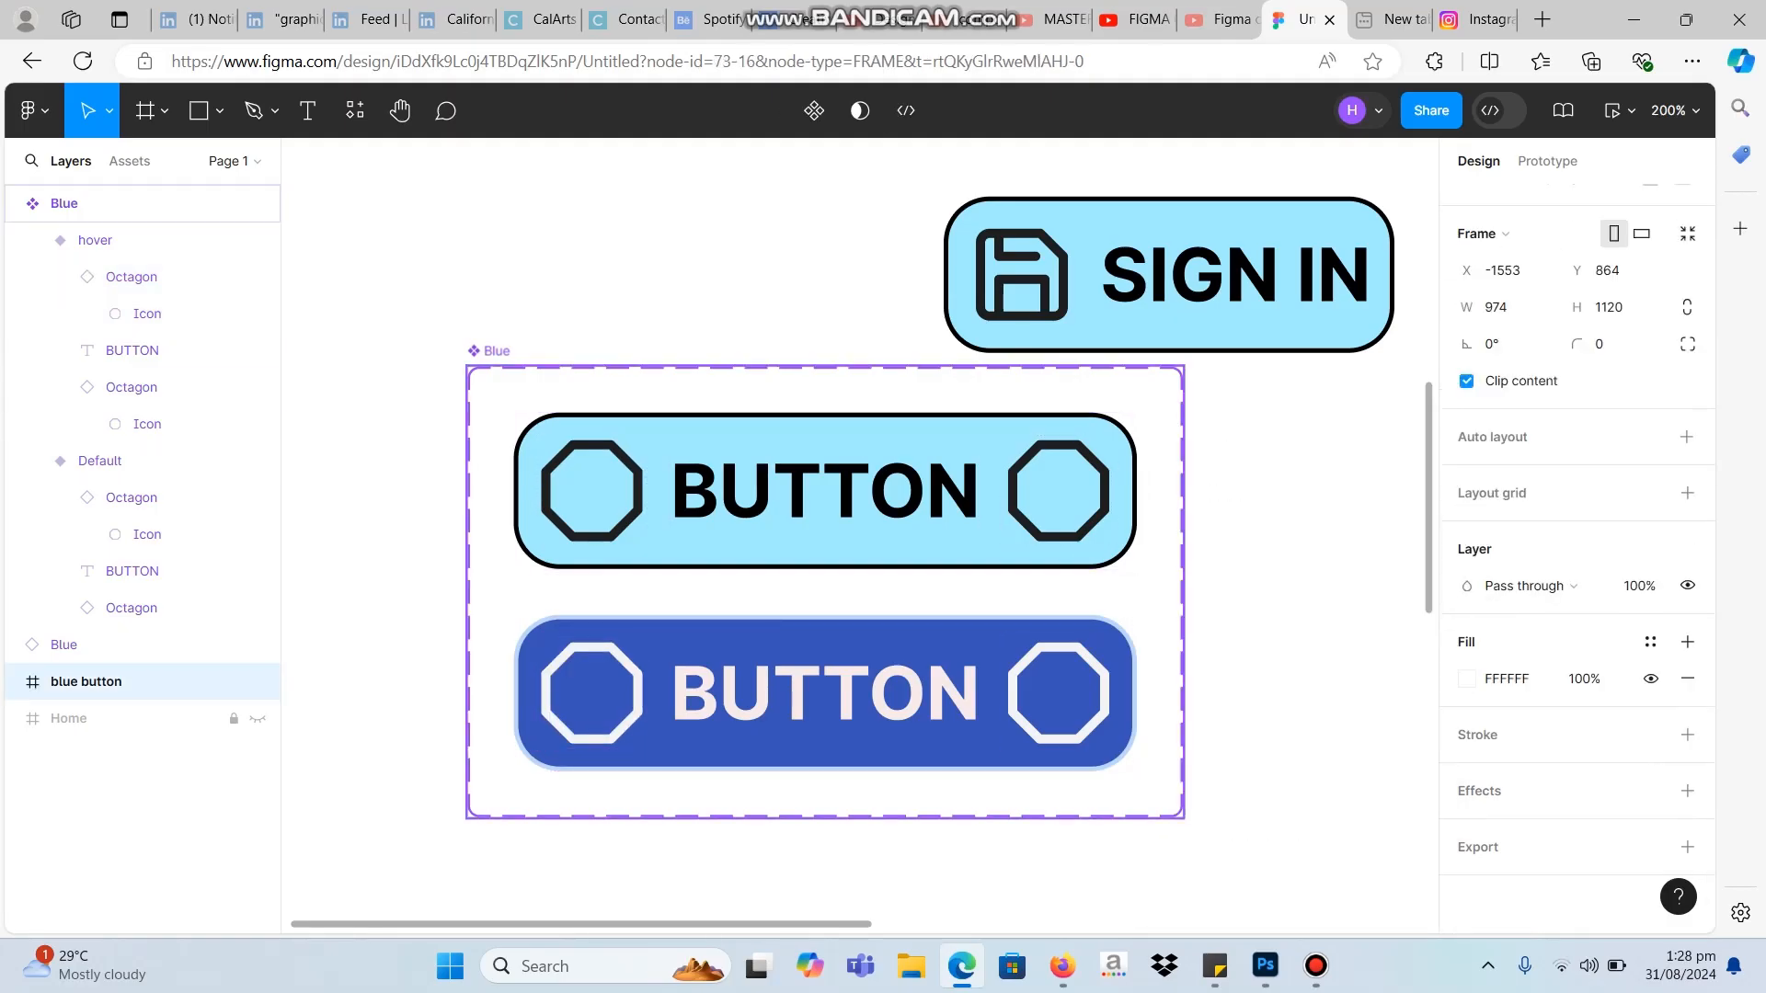
mouse_move(825, 591)
left_mouse_down()
mouse_move(788, 629)
mouse_move(807, 610)
left_mouse_up()
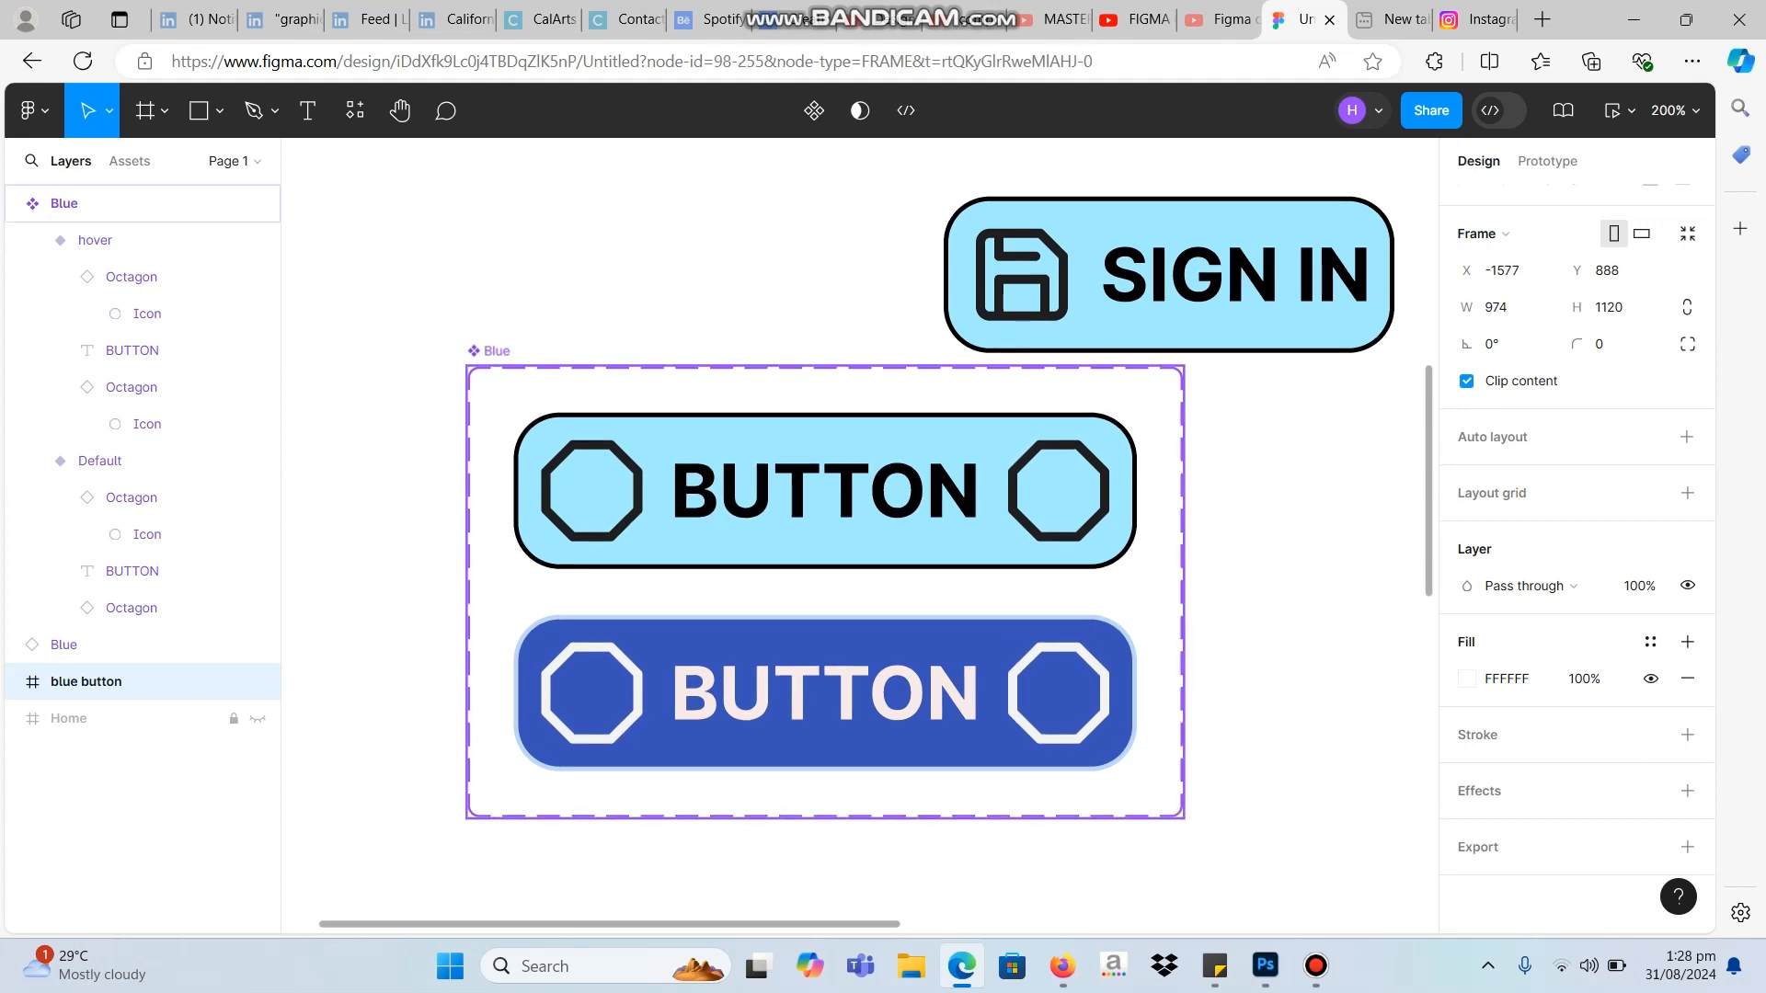
Add a prototype interaction to the hover variant with the While hovering trigger.
double_click(825, 692)
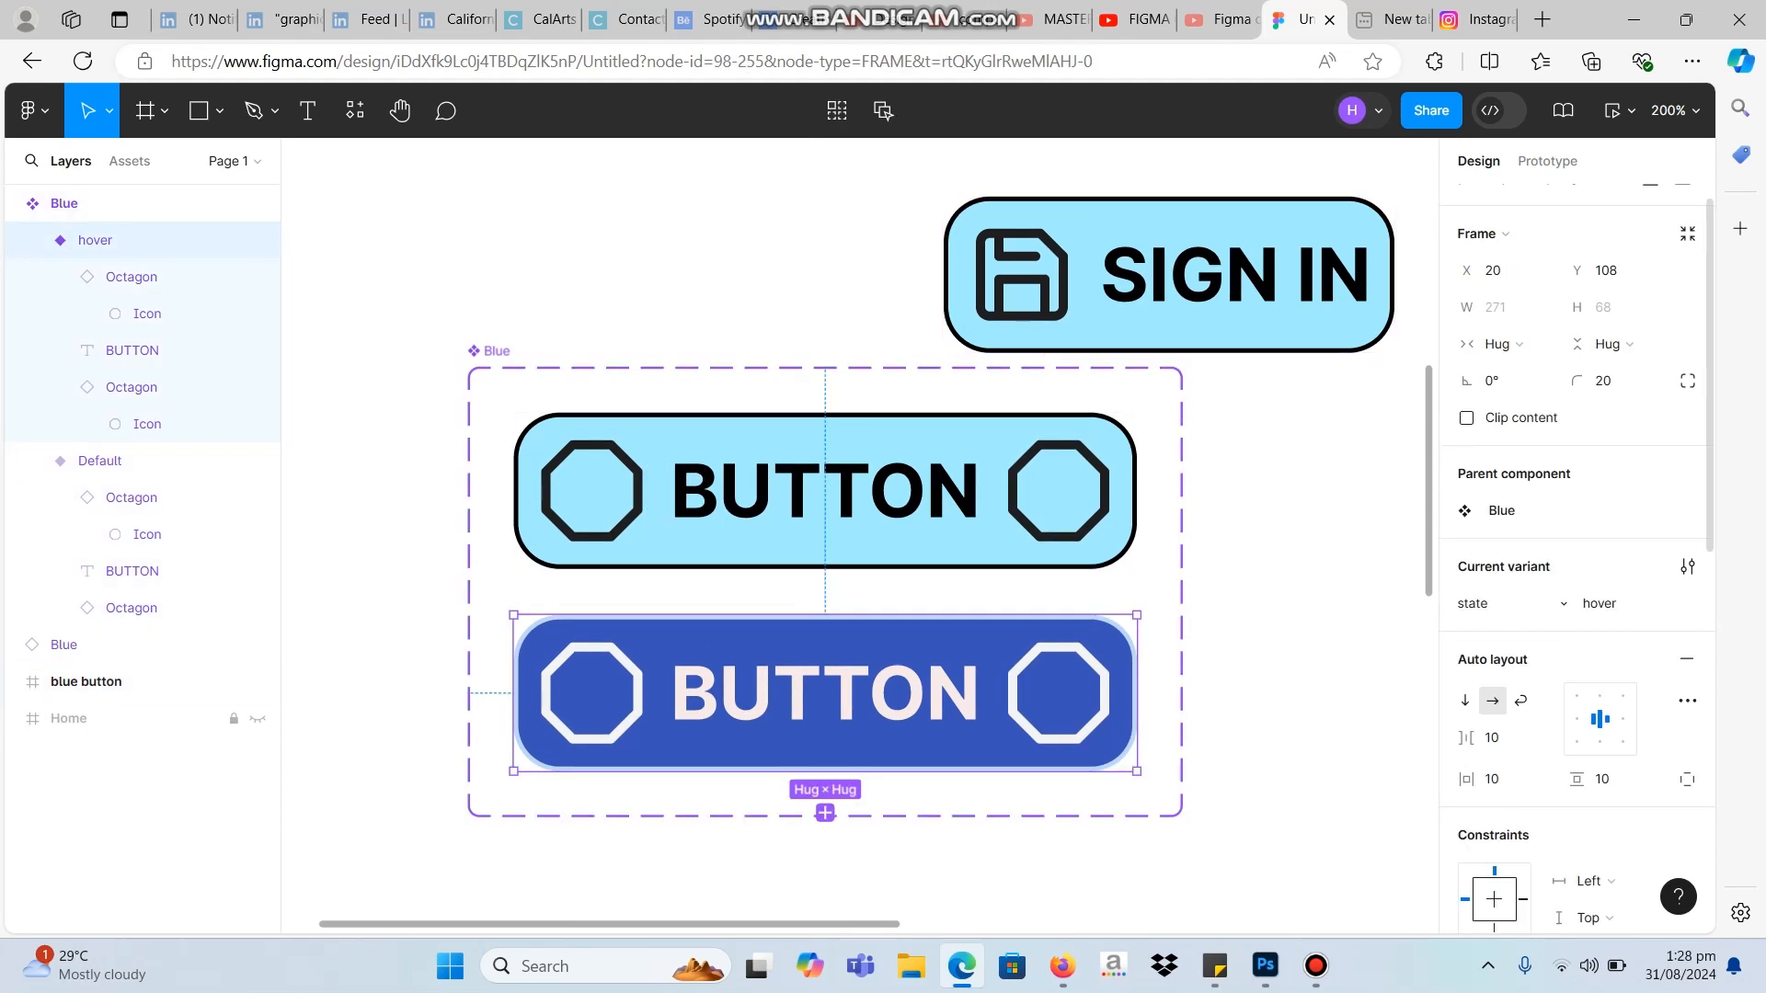
left_click(1548, 161)
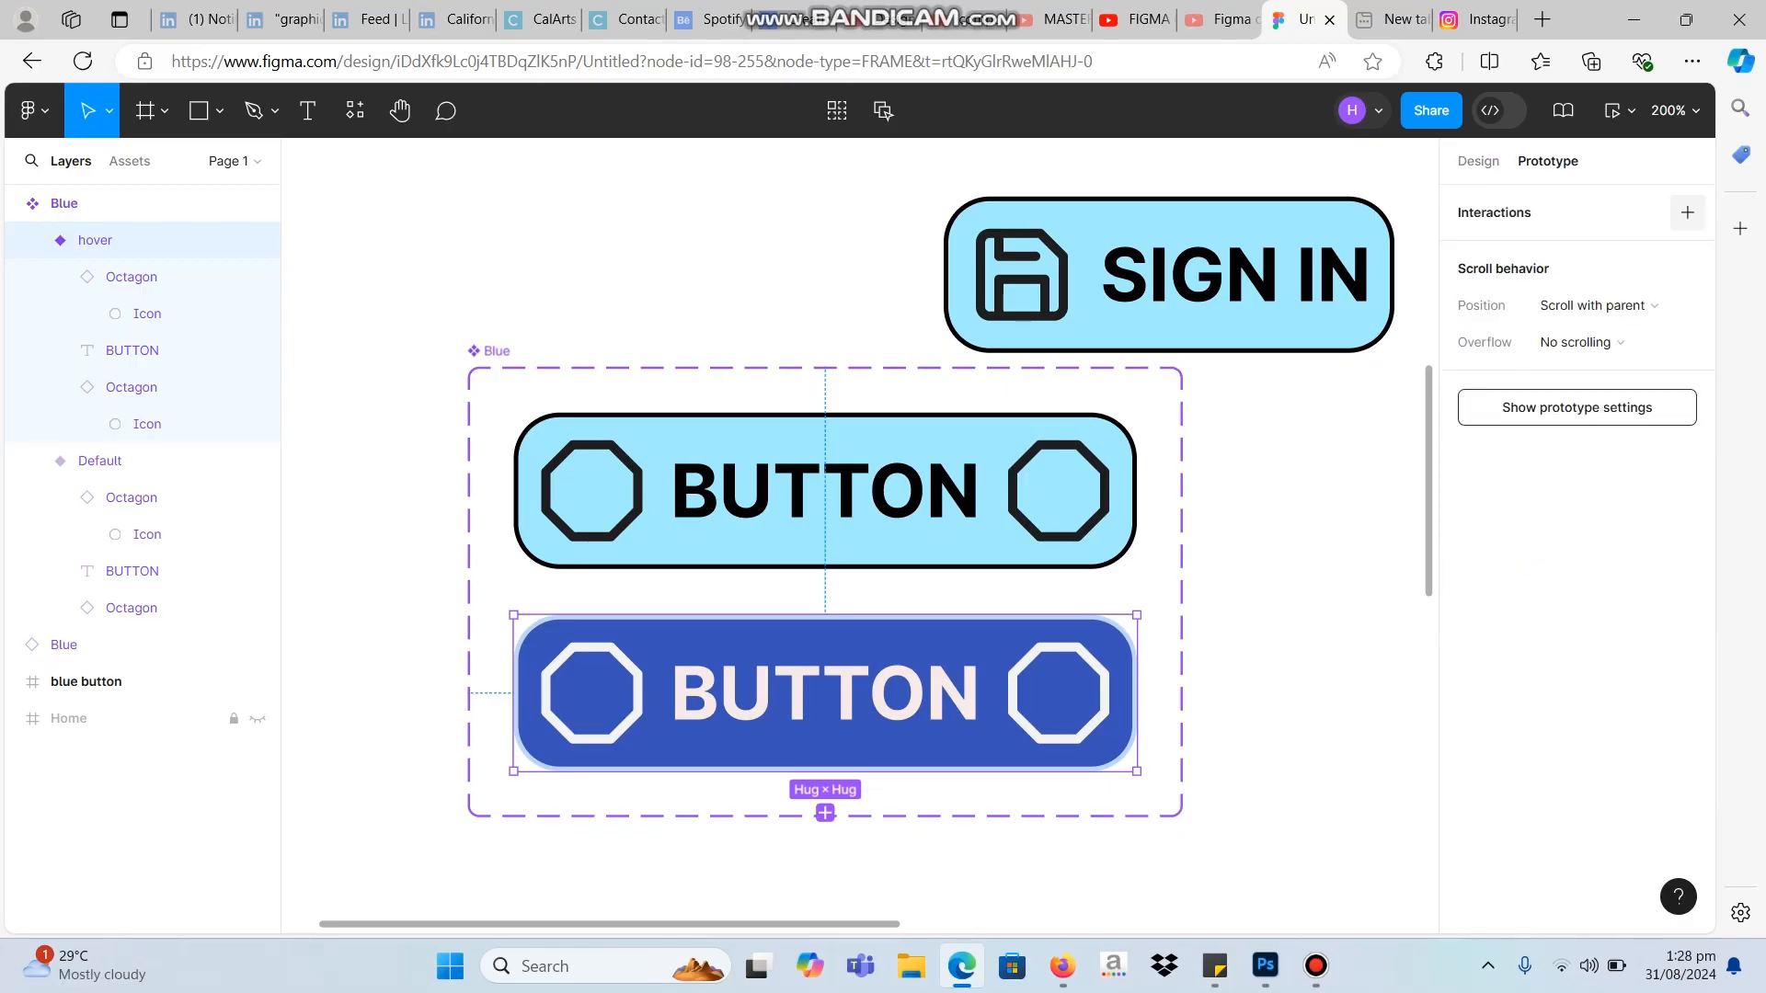
left_click(1688, 213)
left_click(1205, 244)
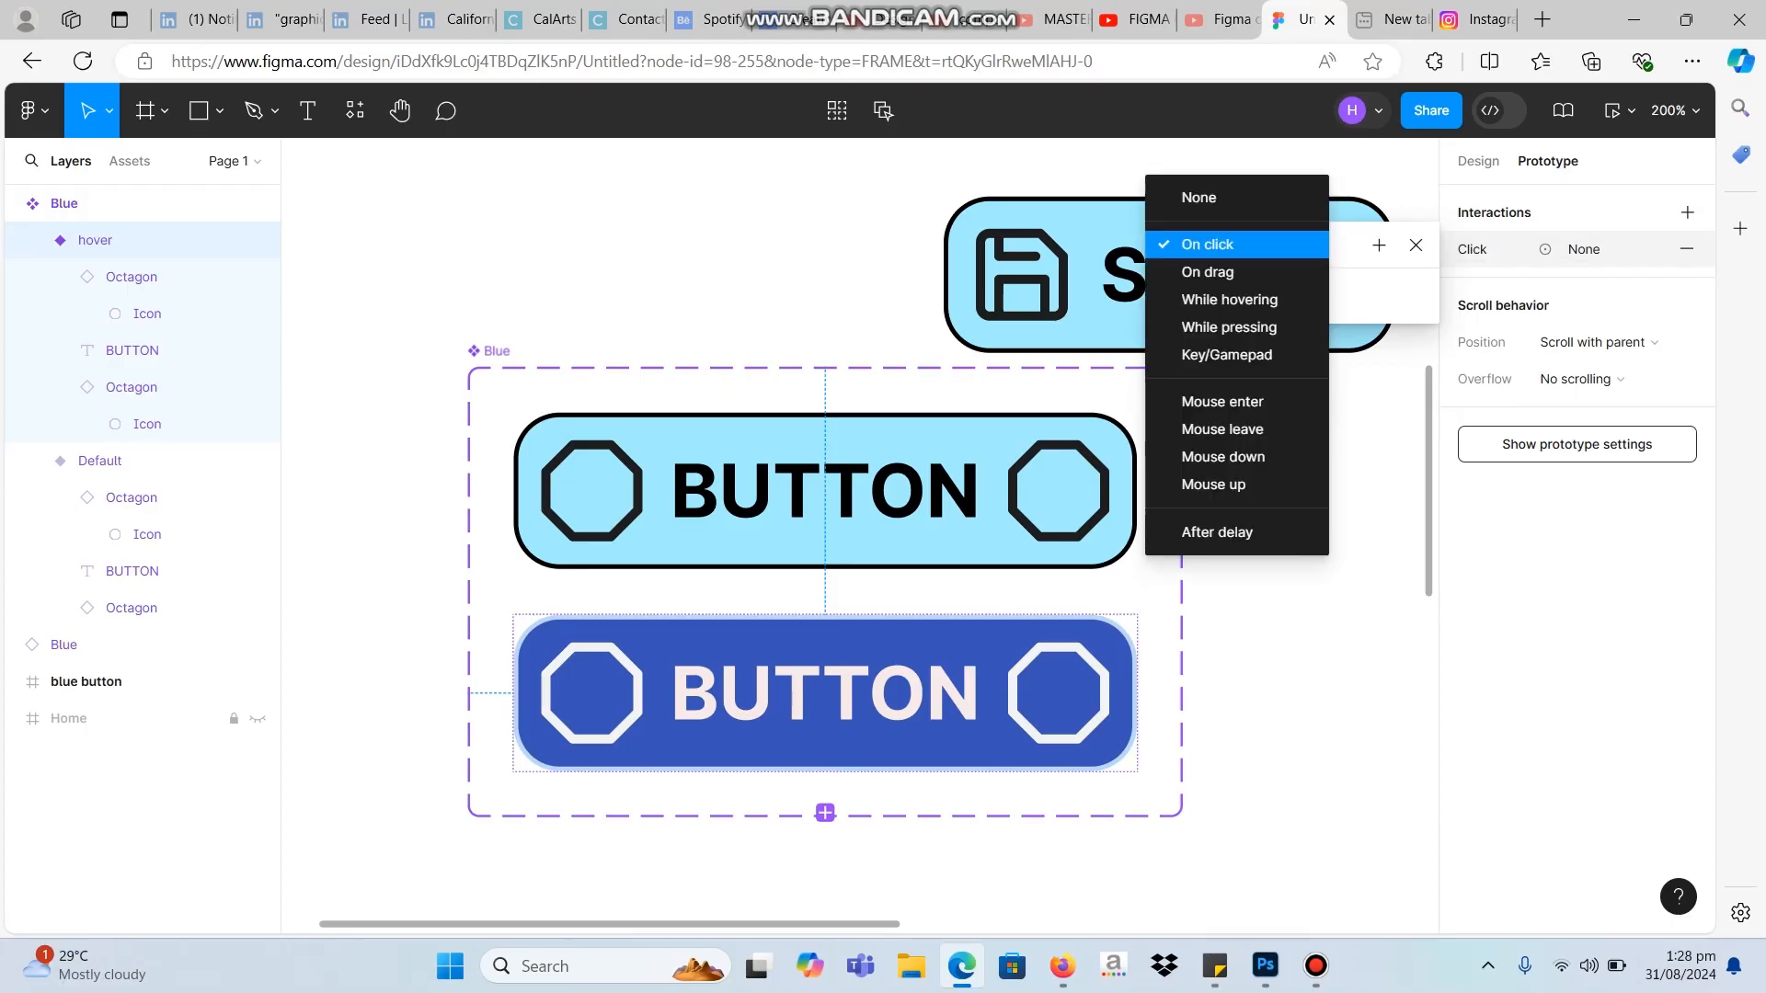
left_click(1230, 300)
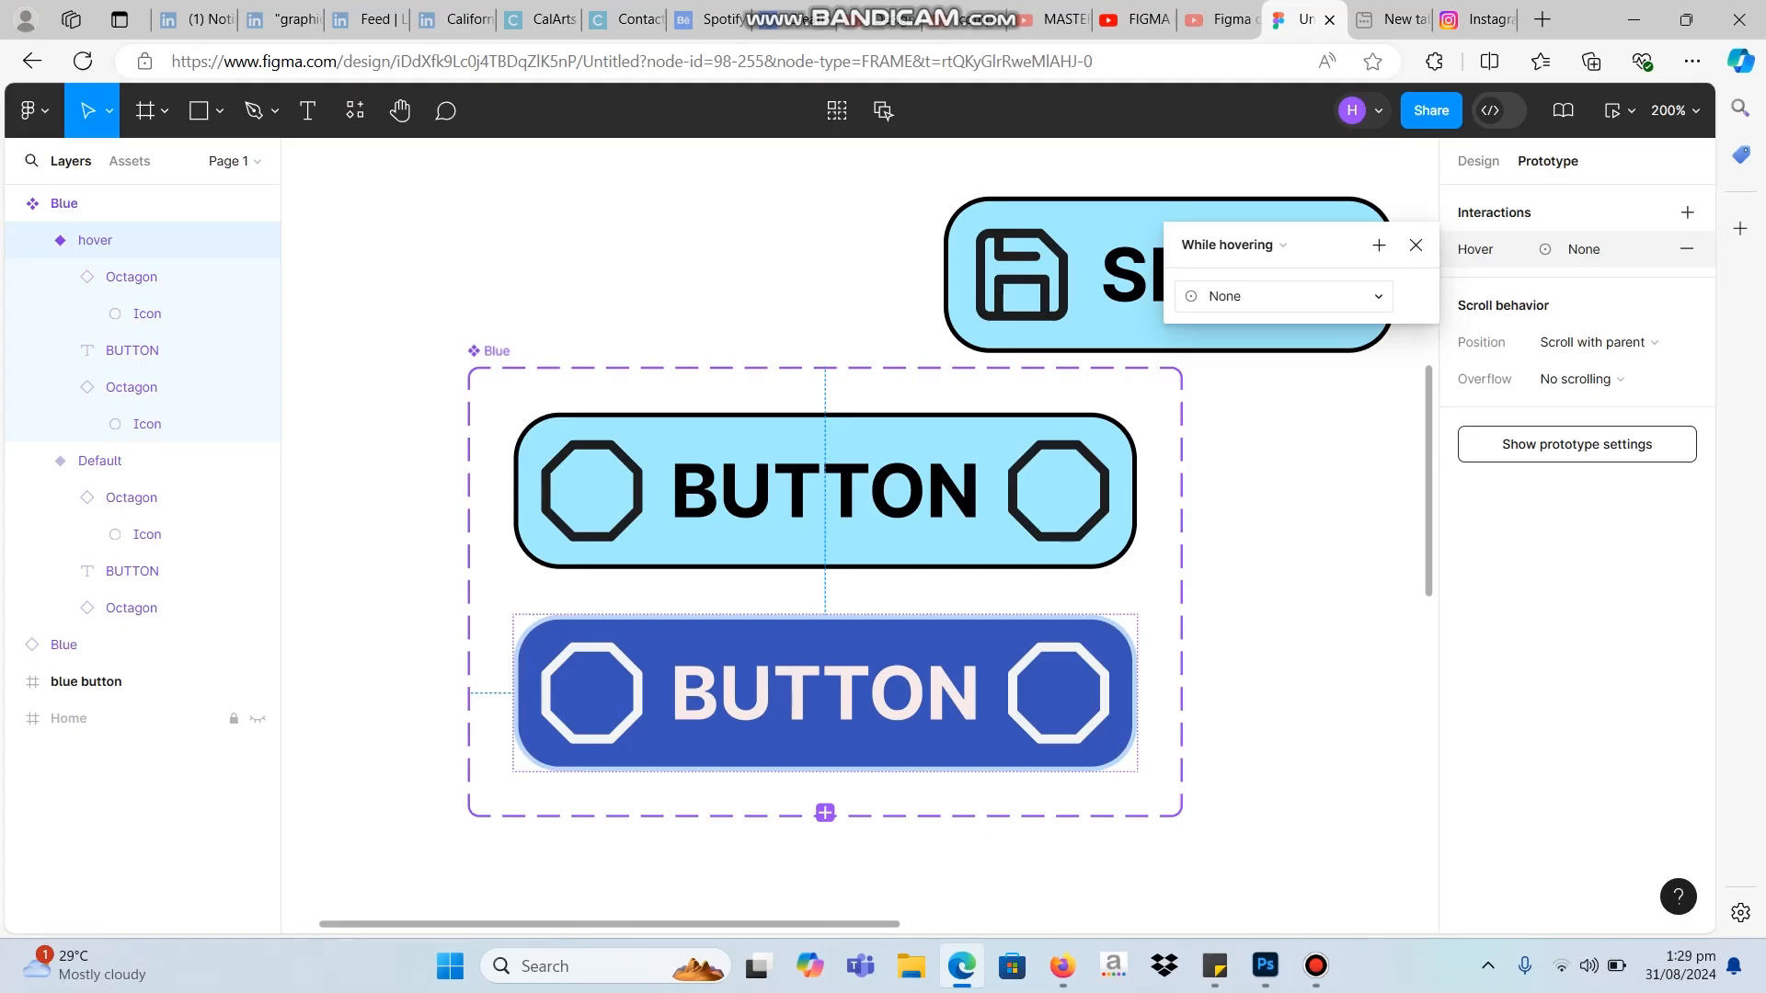
Set the hover interaction's action to Change to, with the state property targeting hover, and close its settings.
left_click(1283, 296)
left_click(1224, 368)
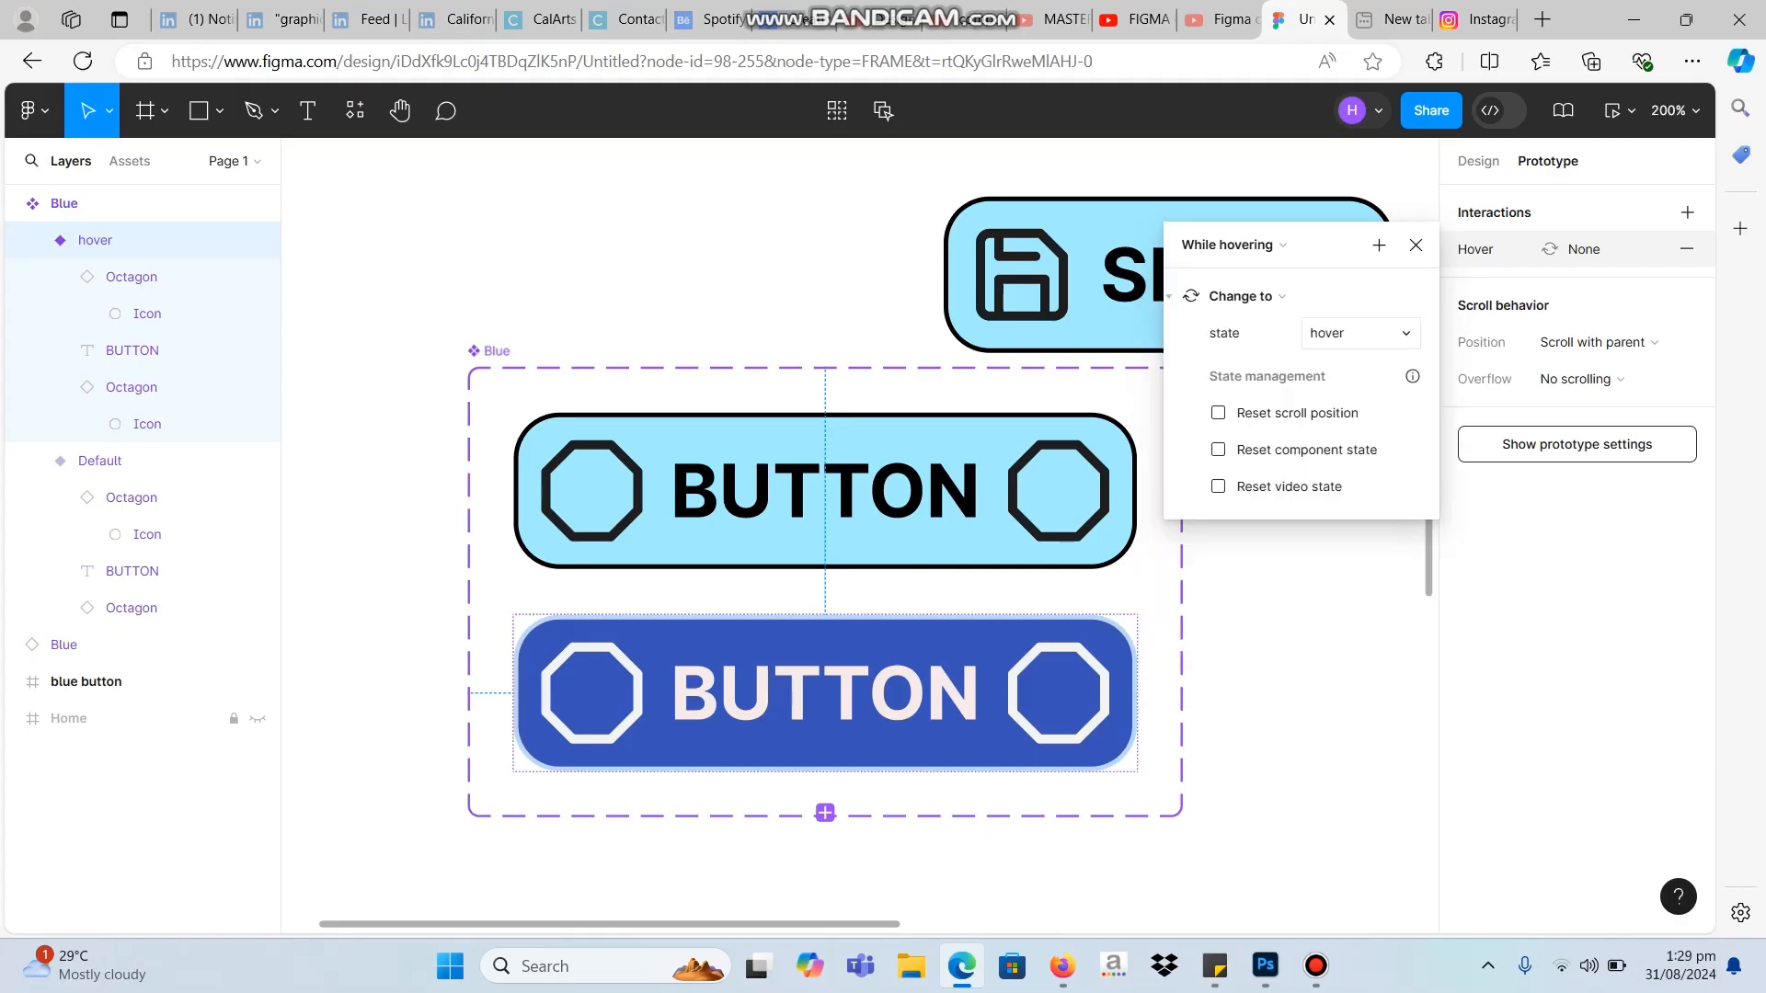
left_click(1359, 334)
left_click(1360, 334)
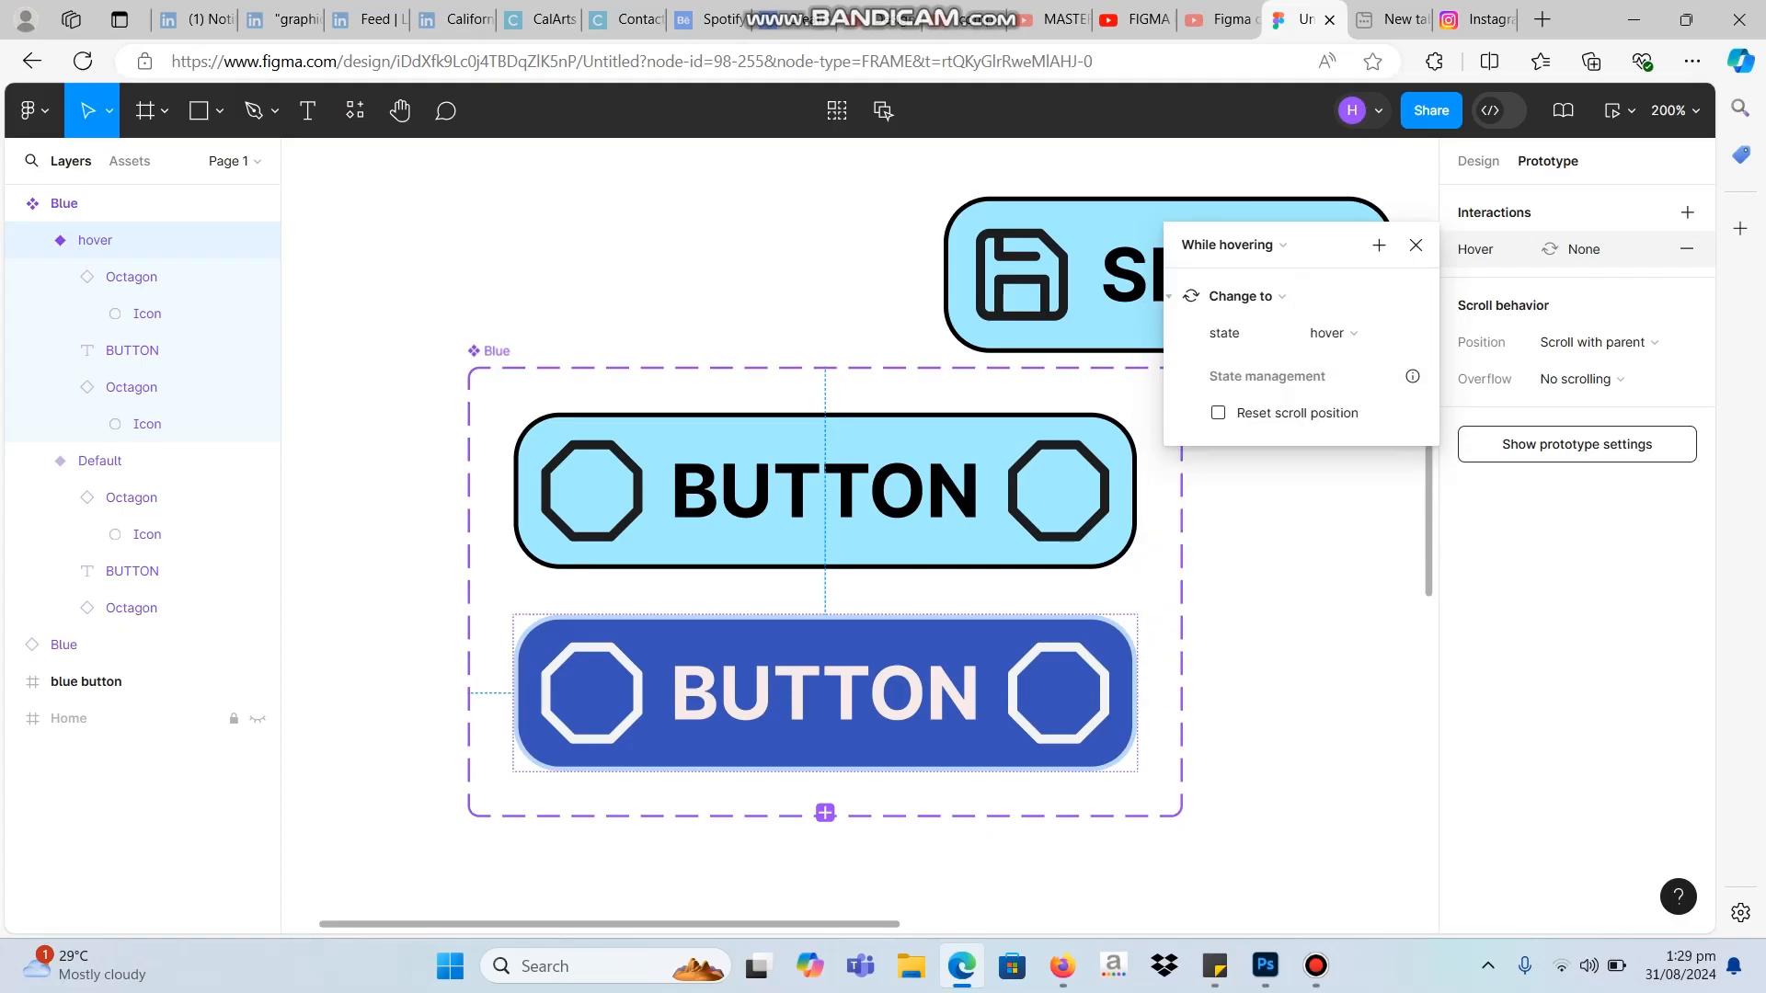
left_click(1359, 334)
left_click(1359, 333)
left_click(782, 267)
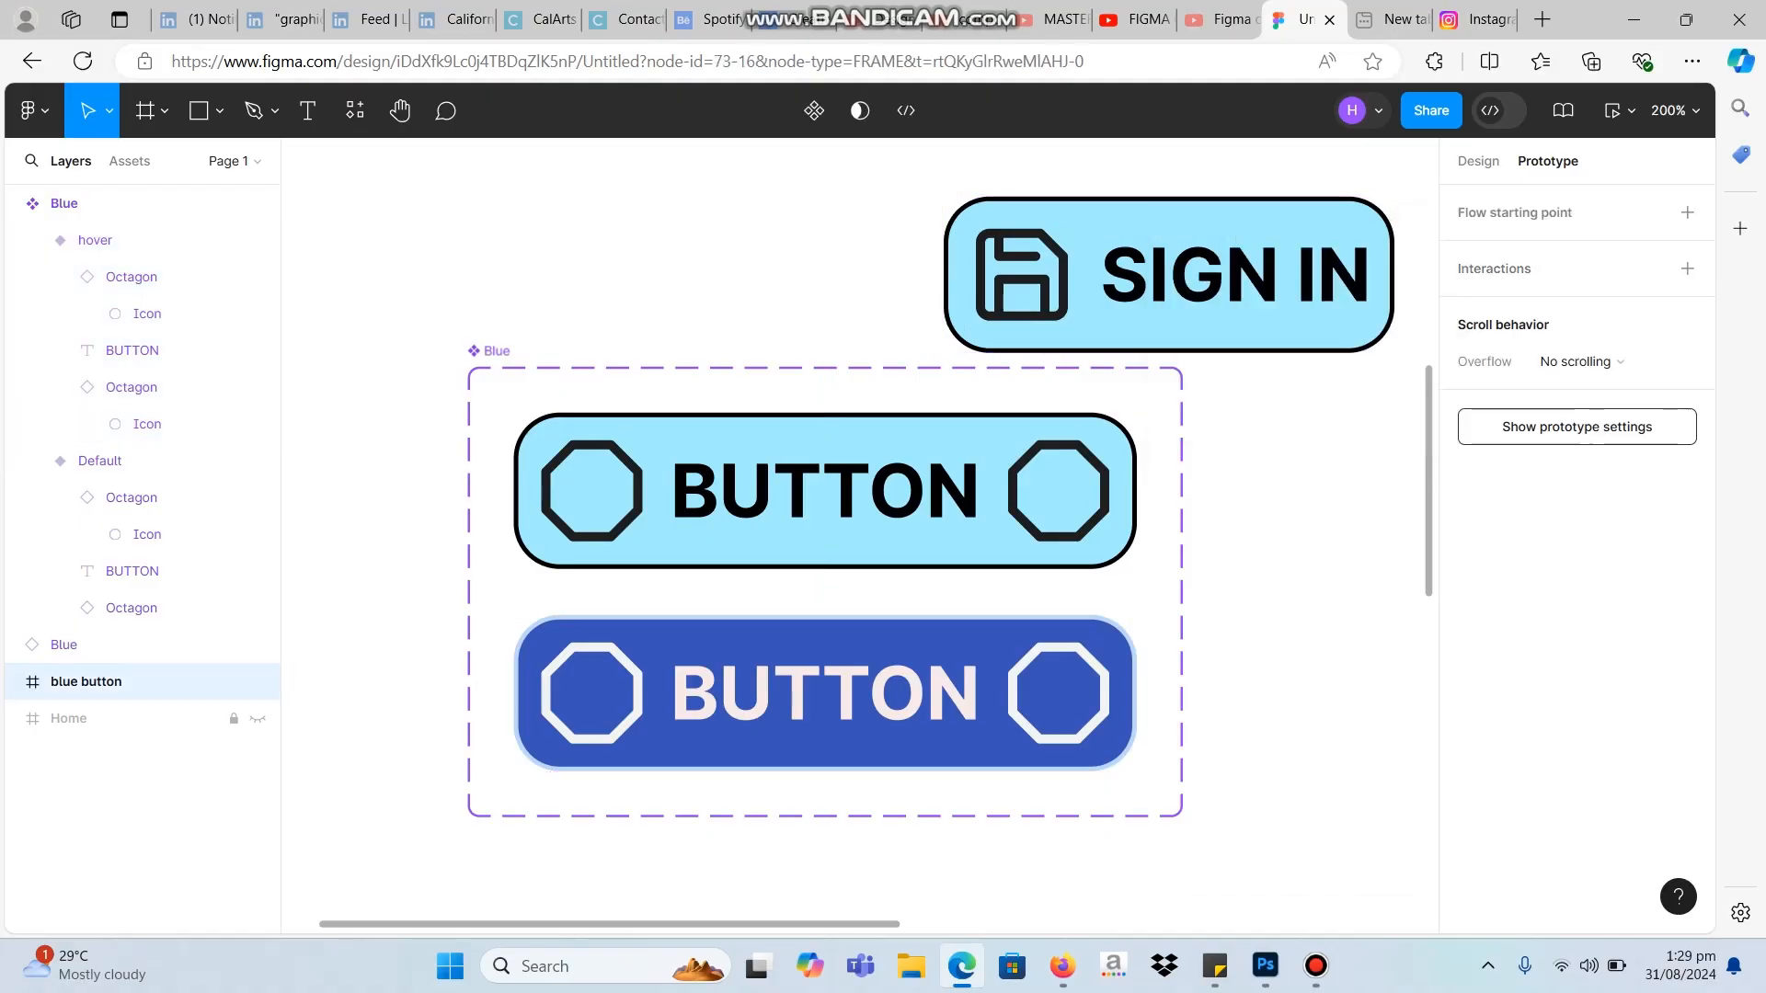
Open the prototype presentation and preview options for the blue button frame.
left_click(1630, 110)
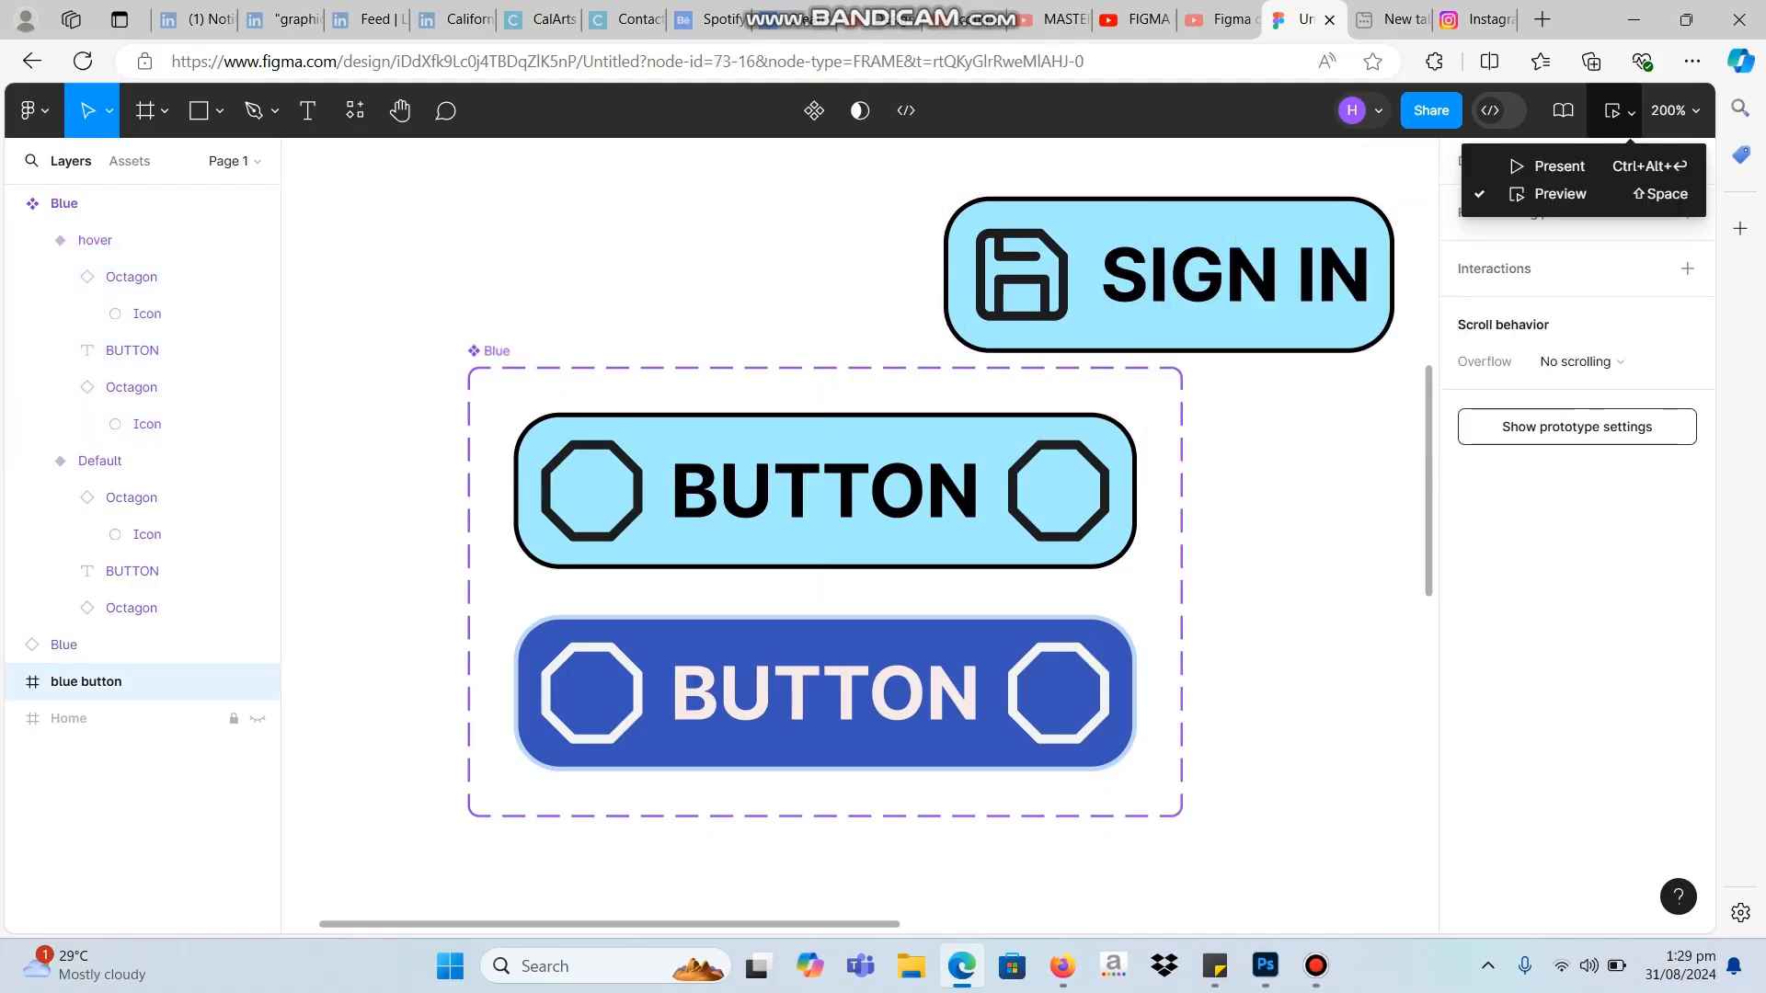